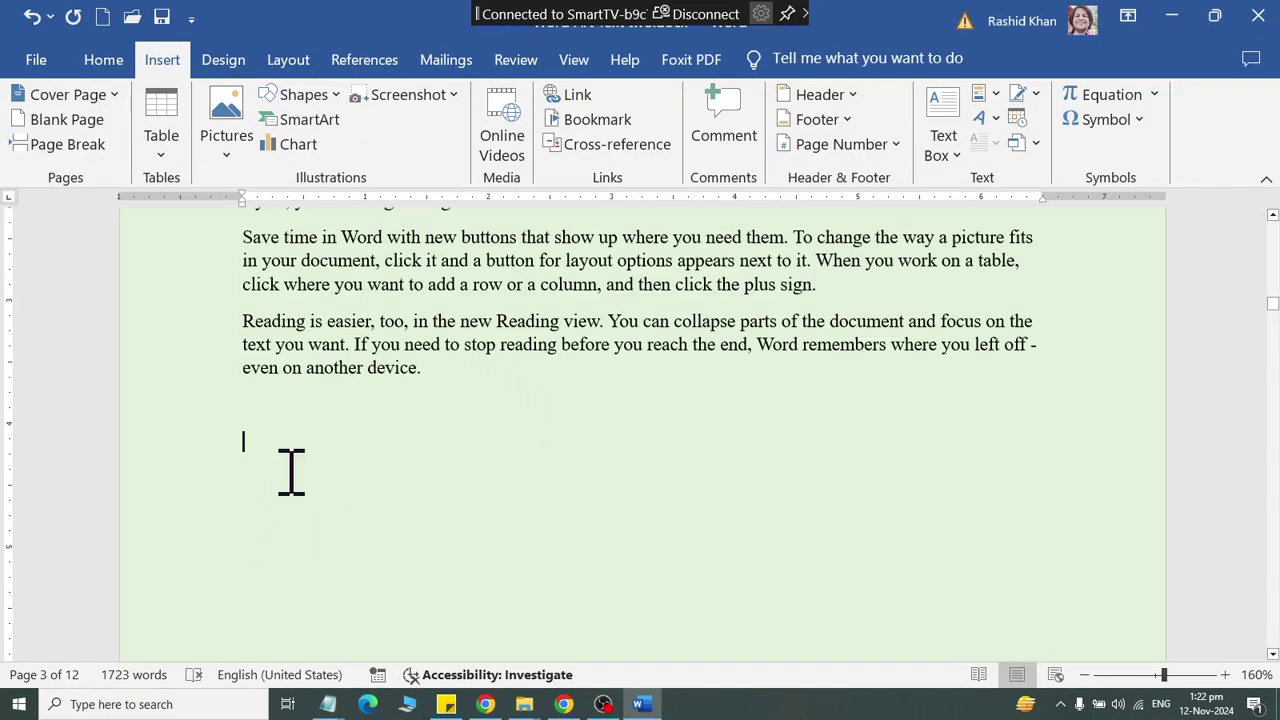
Step: Insert a styled WordArt box with placeholder 'Your text here' at the top of page 4
scroll(286, 471, "down", 3)
scroll(283, 520, "down", 3)
scroll(278, 578, "down", 3)
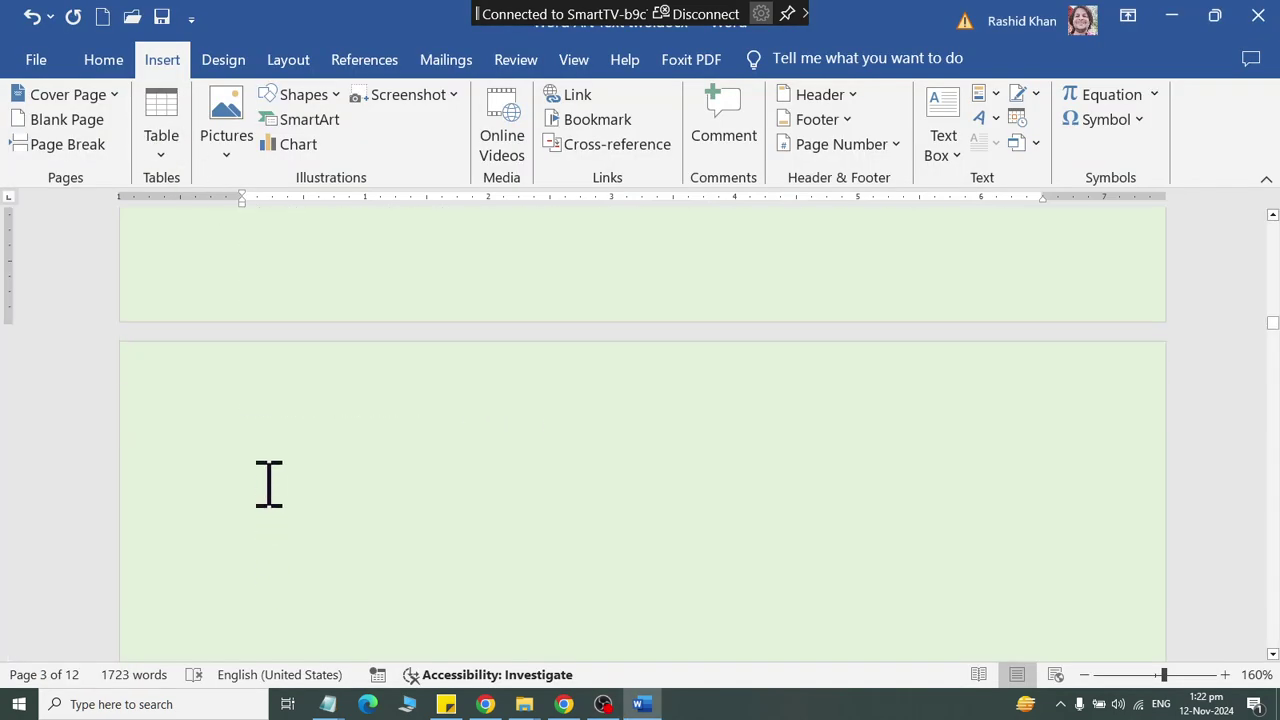
left_click(268, 486)
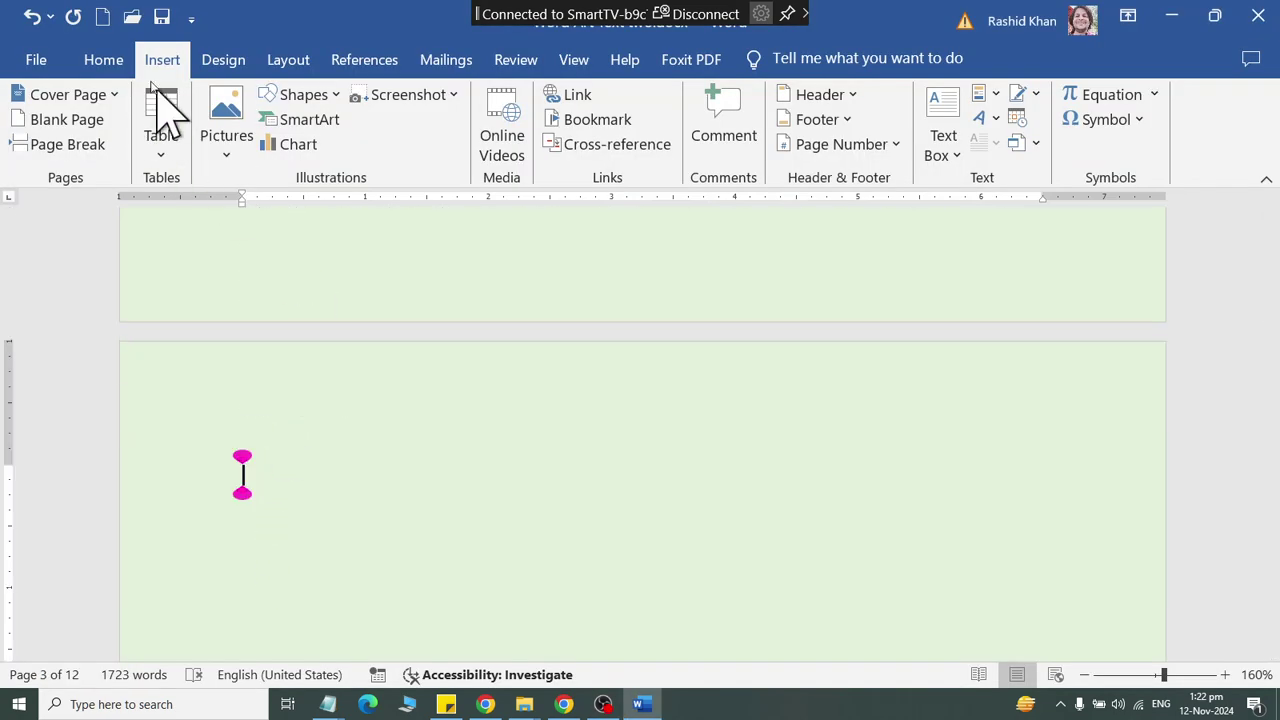
left_click(980, 118)
left_click(1002, 165)
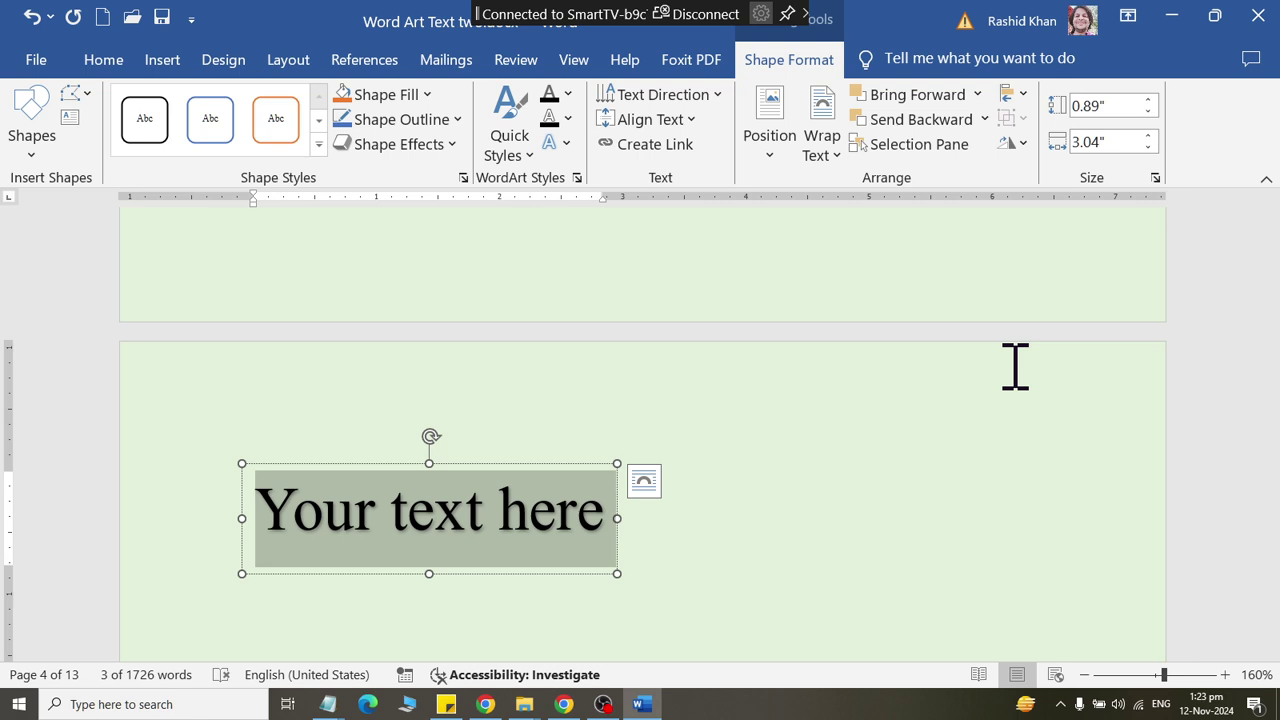
Step: Type 'The City Grammar Higher Secondary School Shahdadpur' into the WordArt and select all of it
type("The Cit")
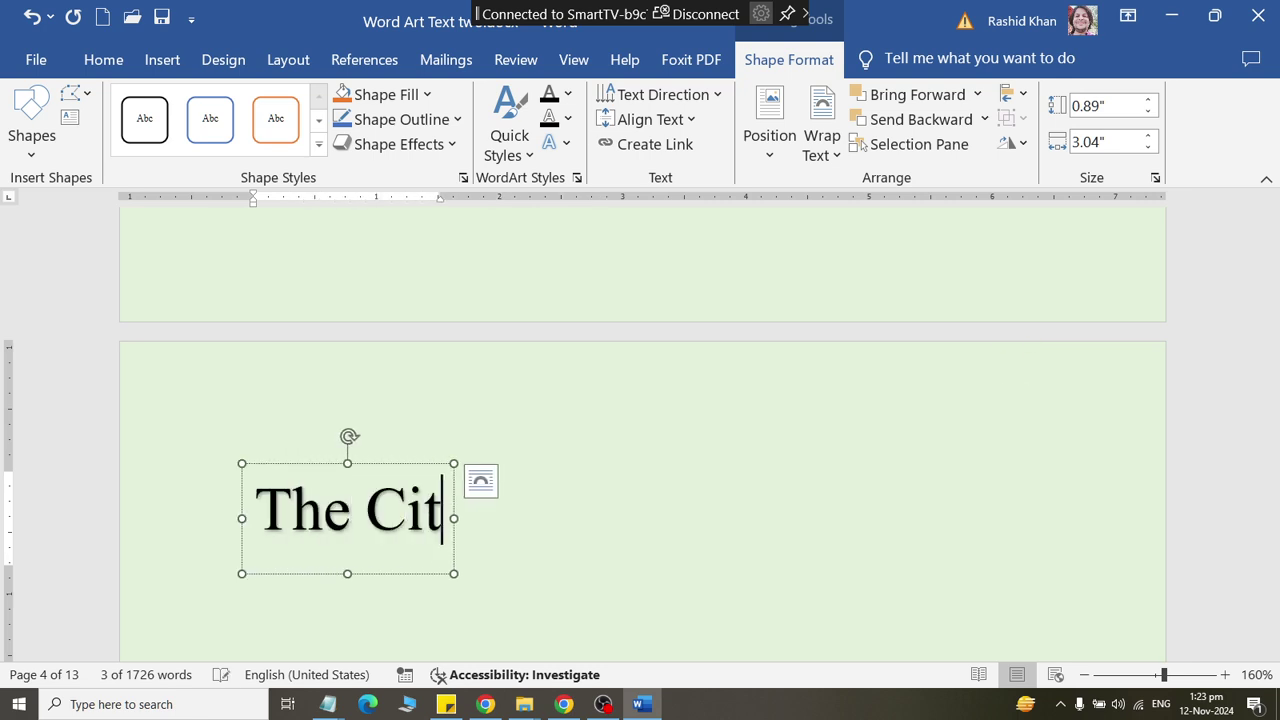
type("y Grammar H")
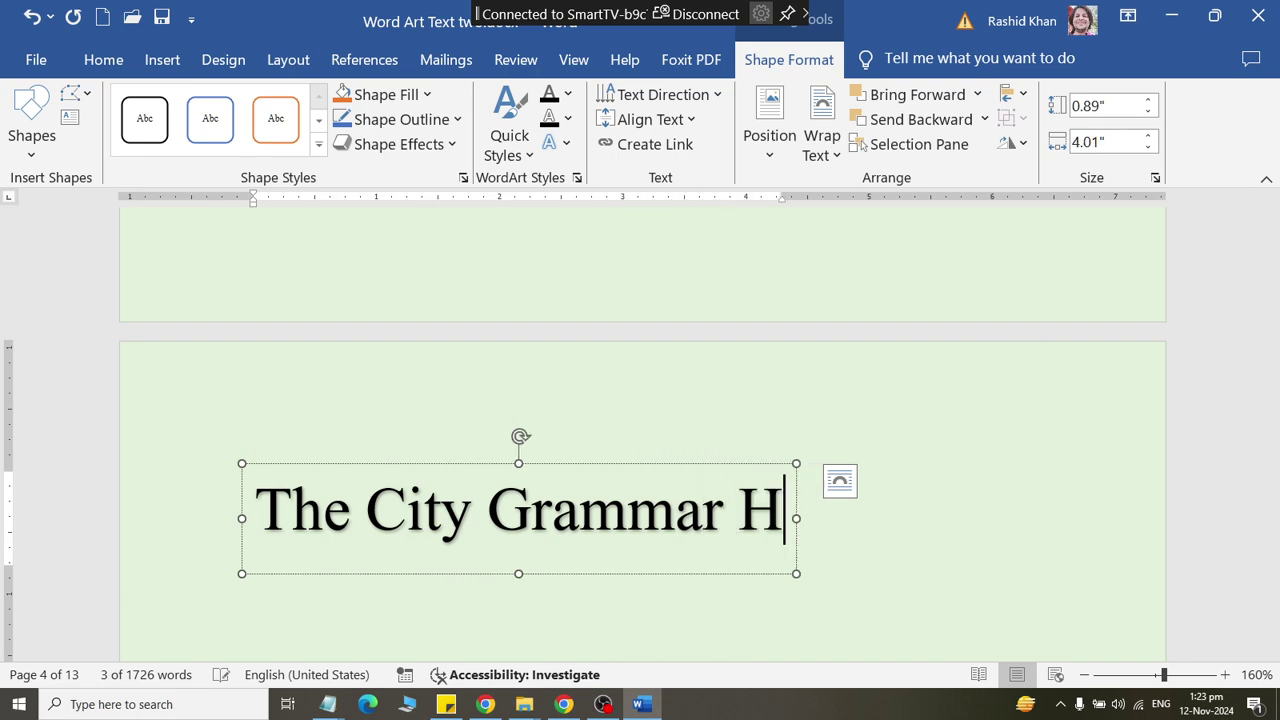
type("igher Secondary")
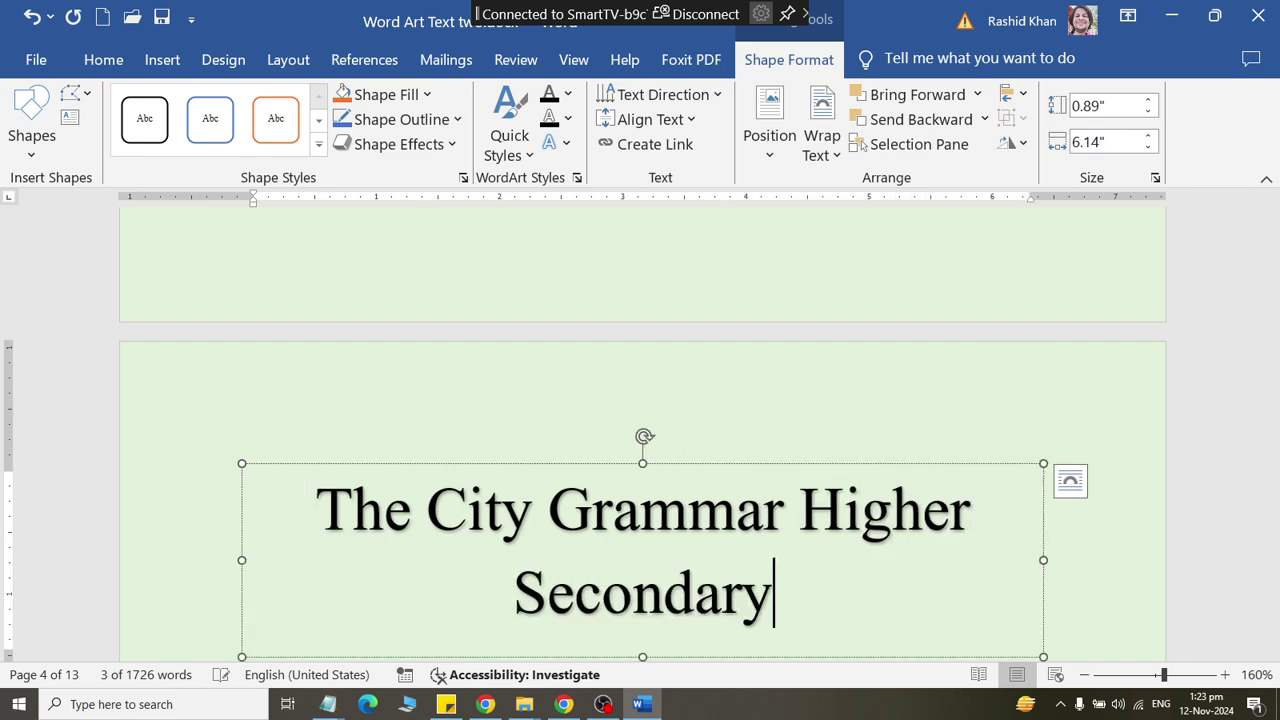
type(" School Sha")
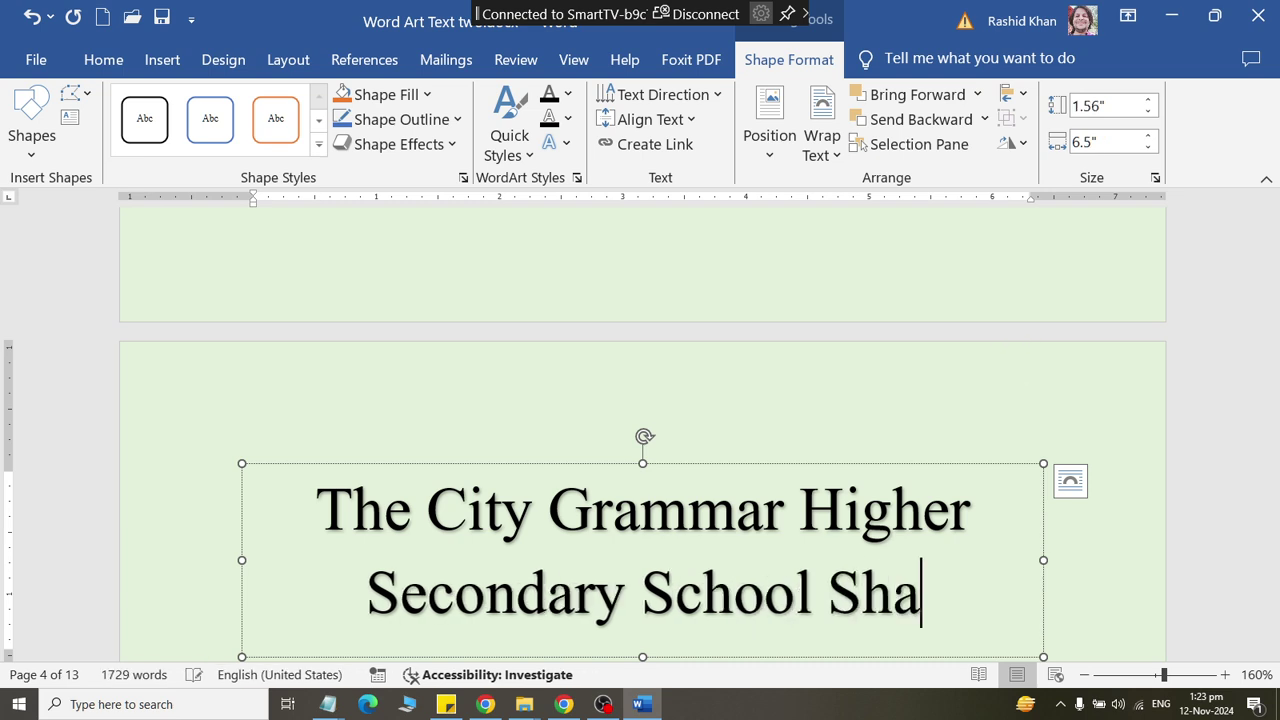
type("hdadpur")
scroll(963, 380, "down", 2)
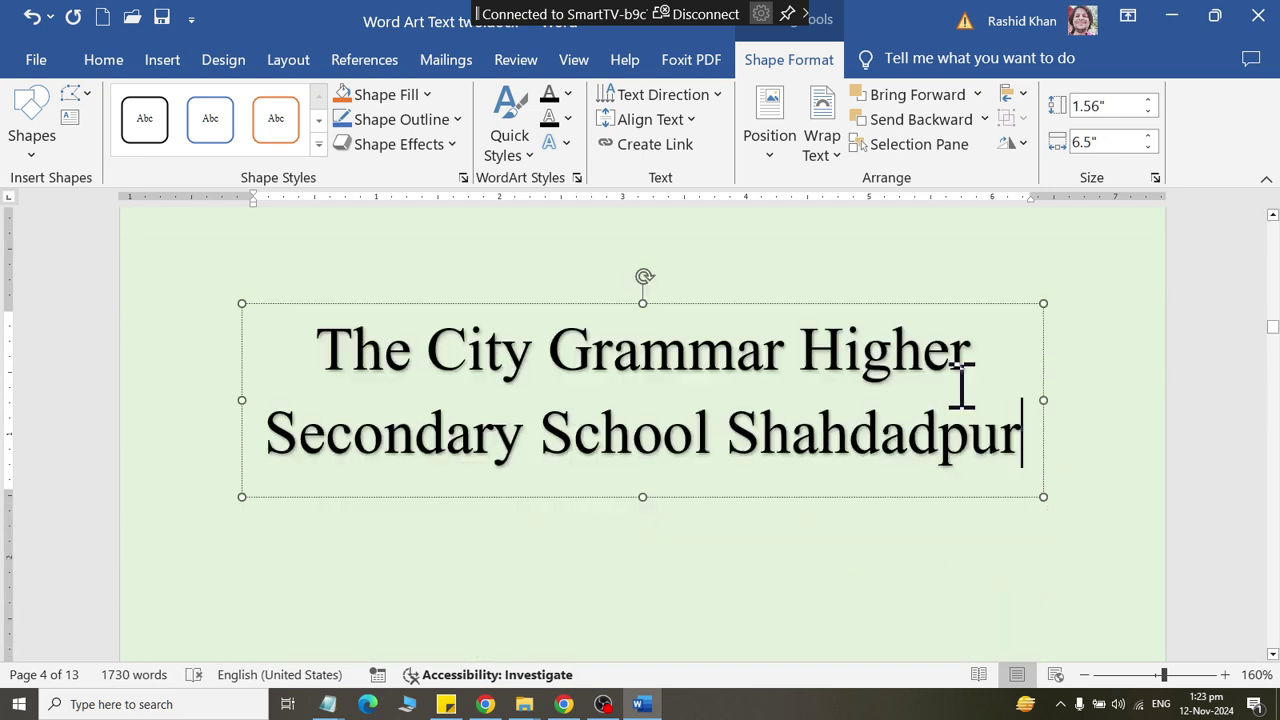
left_click(640, 255)
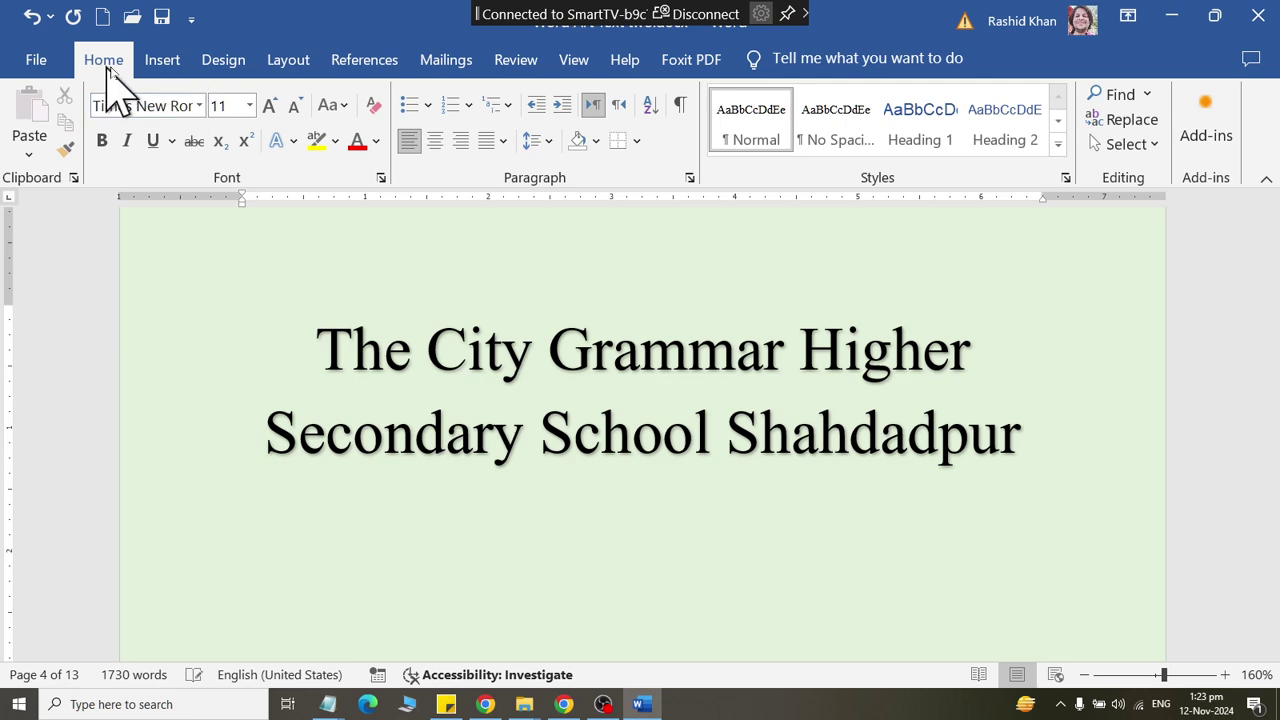
left_click(338, 106)
left_click(355, 185)
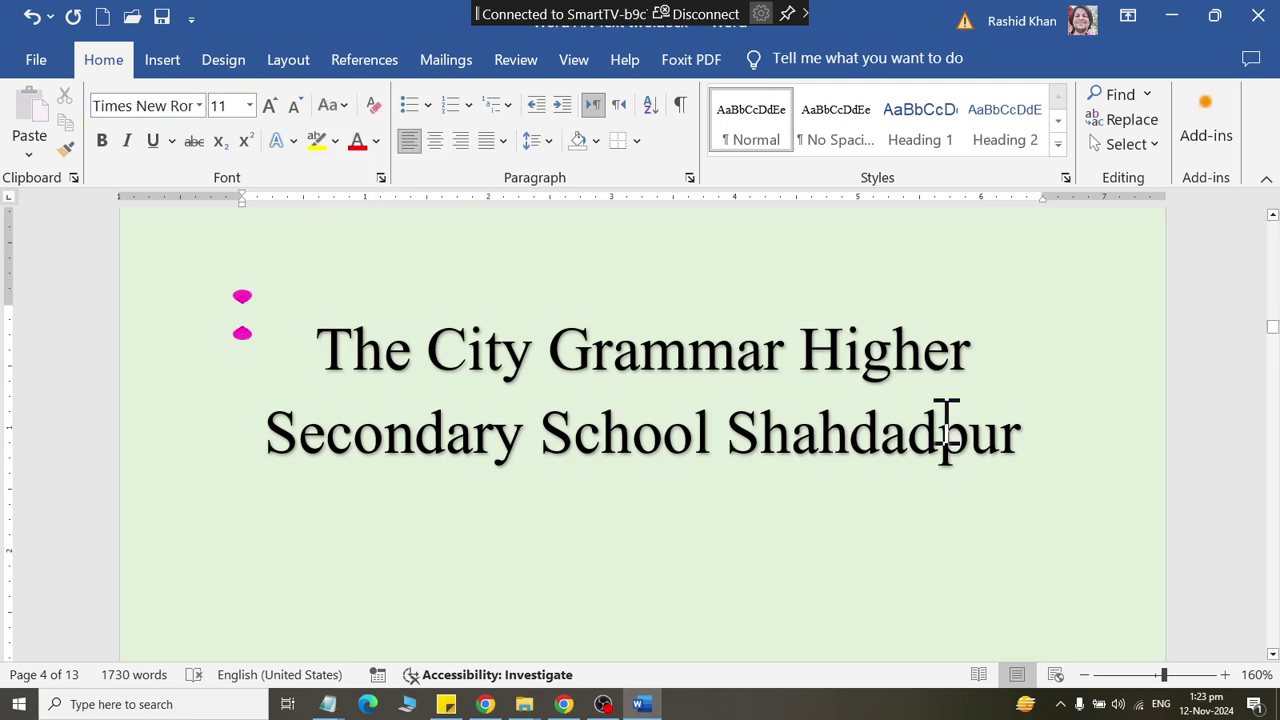
left_click(645, 390)
key("ctrl+a")
Step: Change the school name to UPPERCASE and reselect the whole WordArt shape
left_click(338, 106)
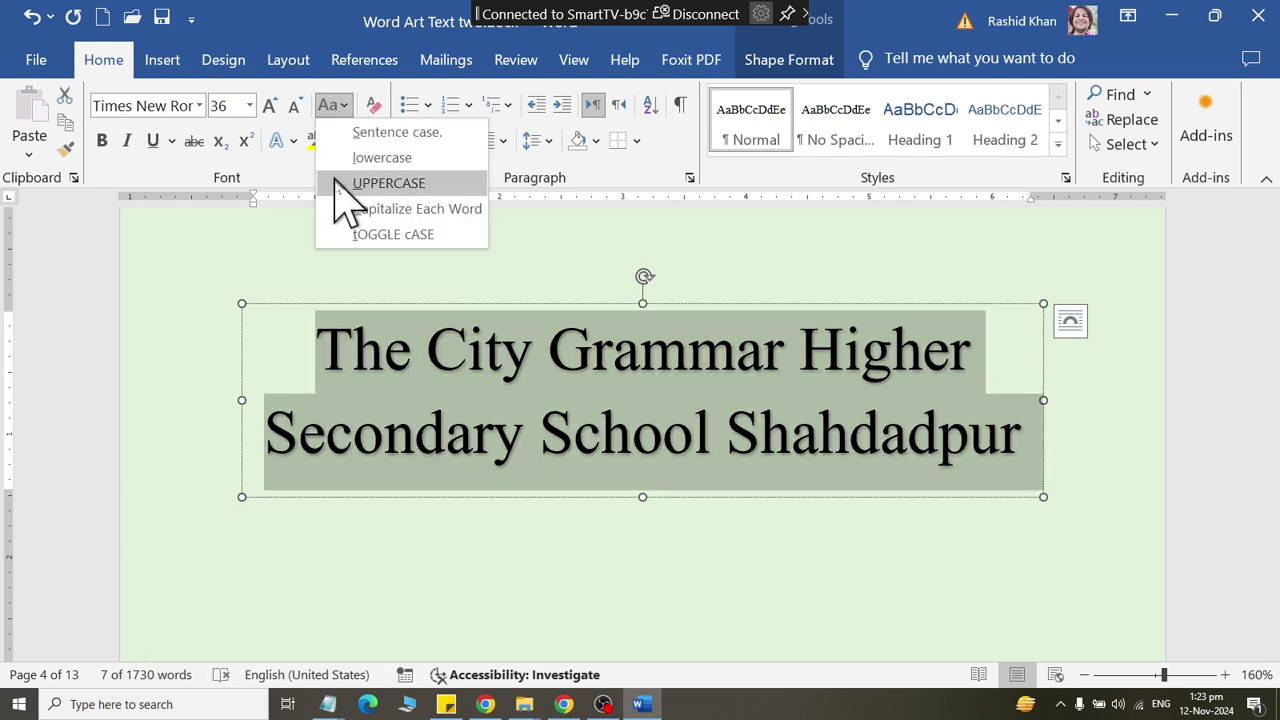
left_click(355, 183)
left_click(905, 390)
left_click(829, 606)
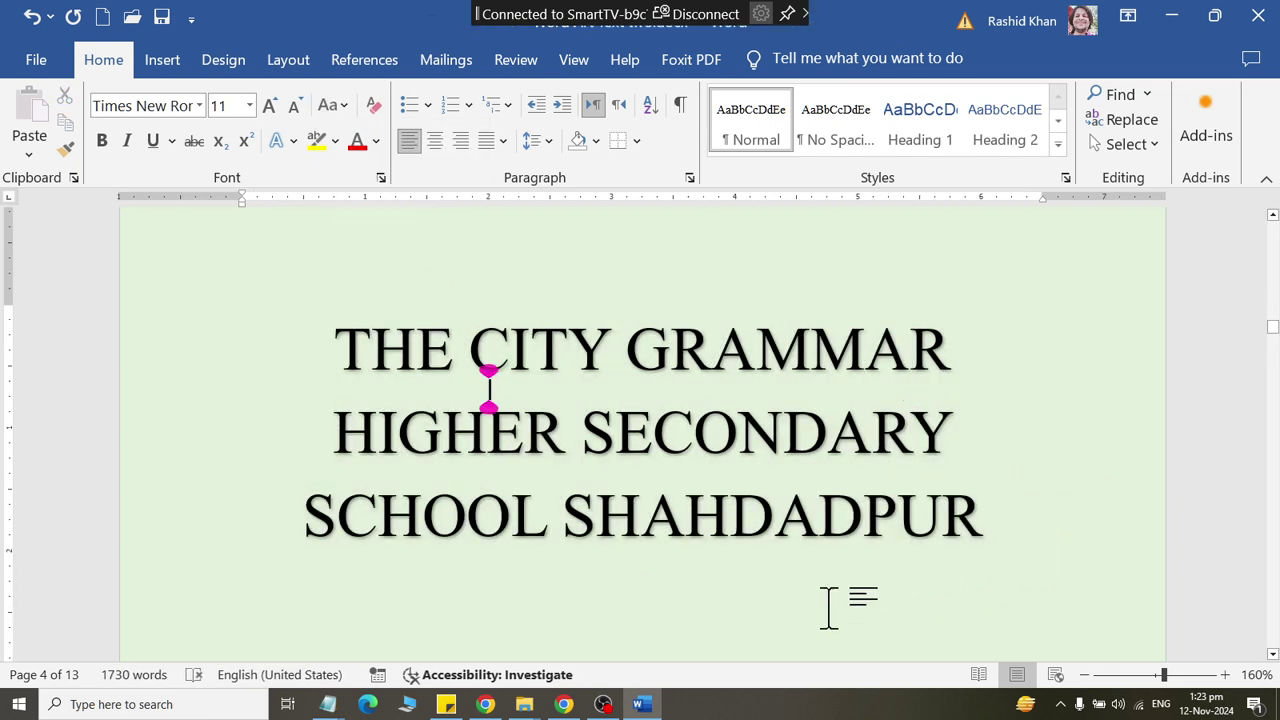
left_click(718, 548)
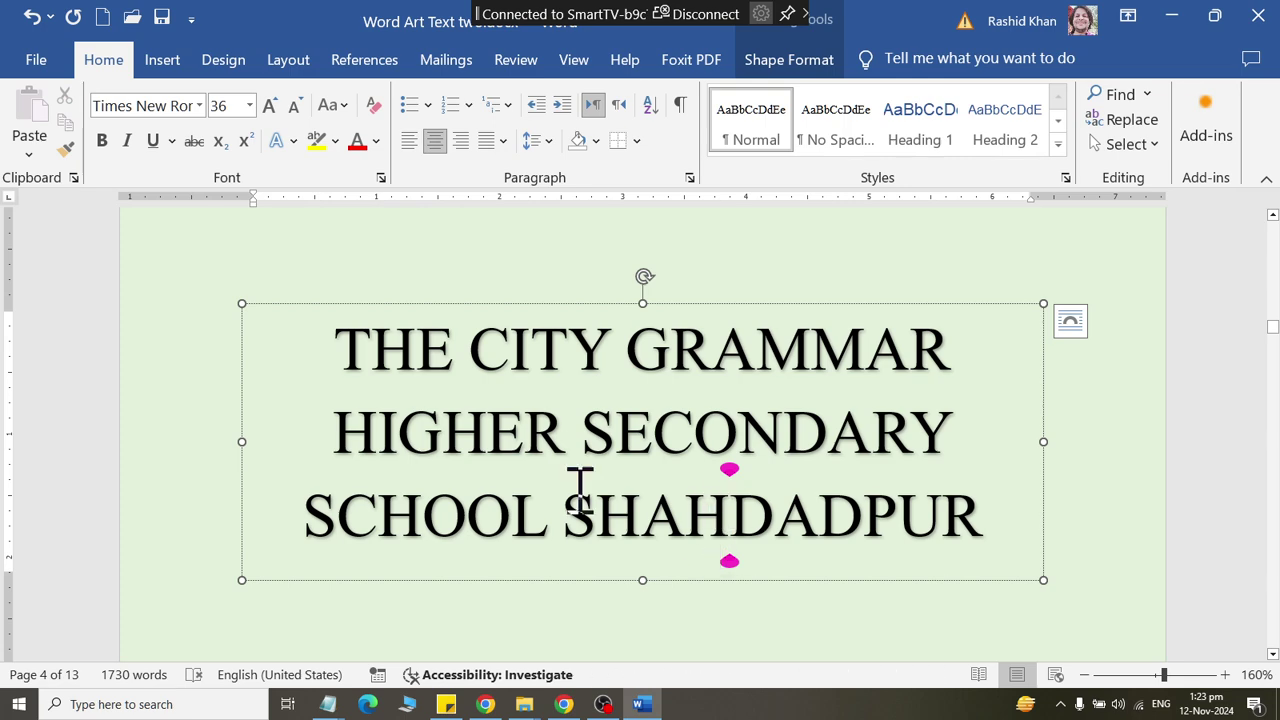
left_click(522, 303)
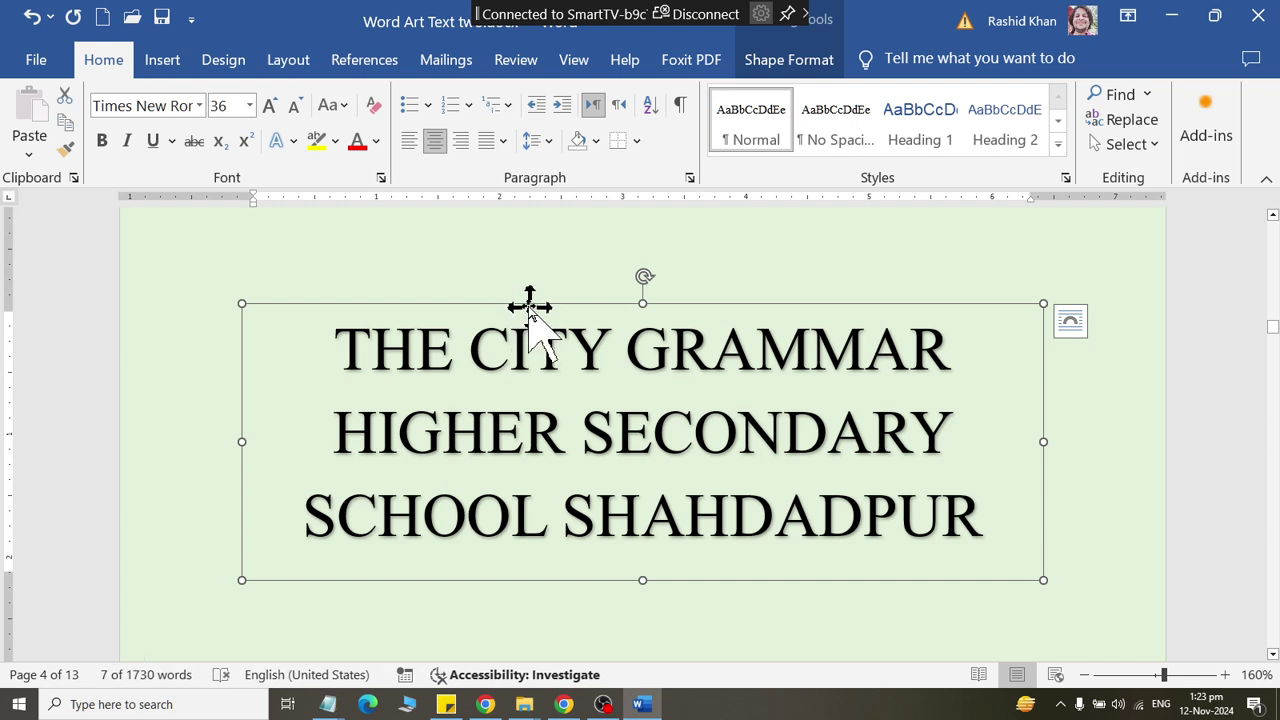
Step: Ctrl-drag to duplicate the school-name WordArt and move the copy lower on page 4
left_click_drag(537, 312, 557, 334)
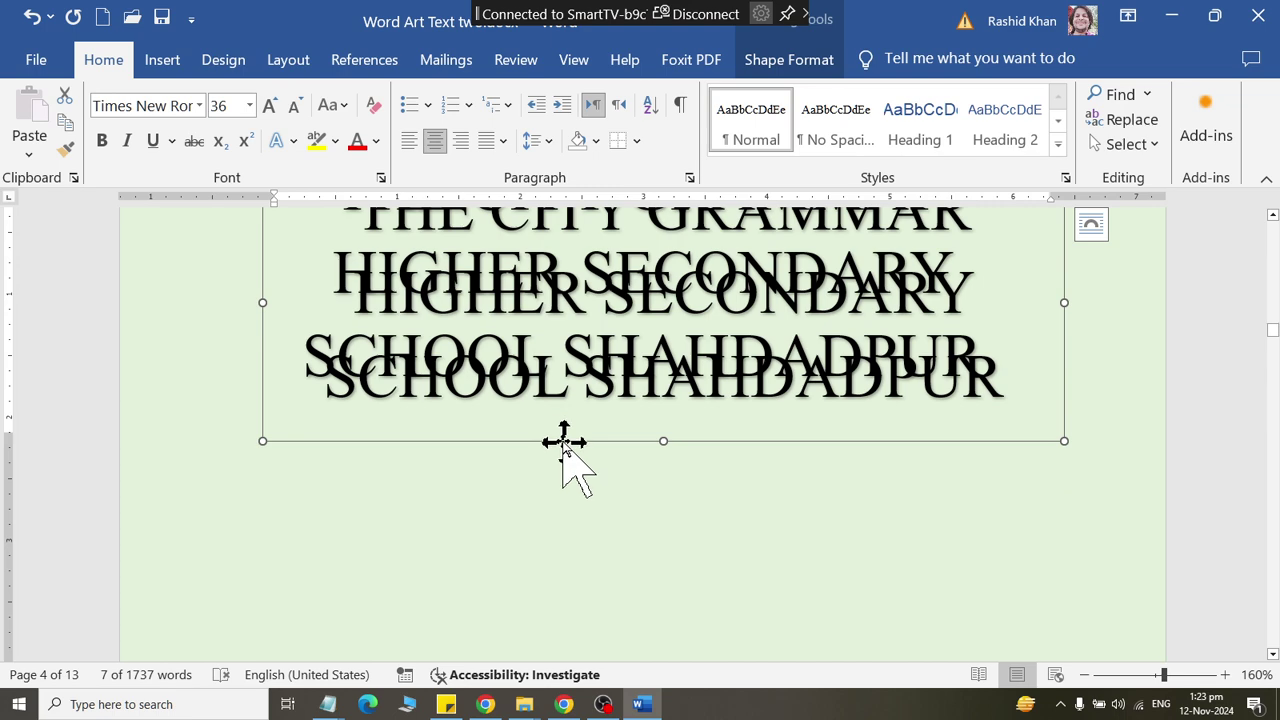
left_click_drag(566, 442, 569, 631)
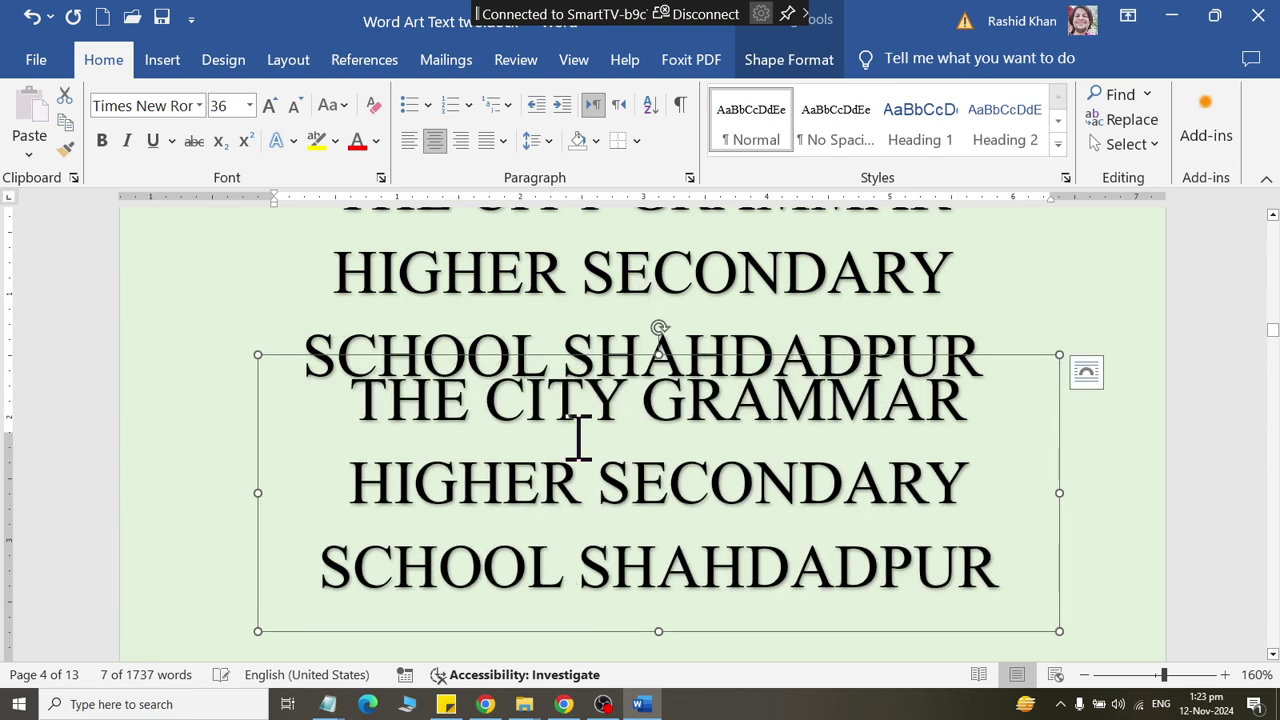
left_click_drag(547, 364, 543, 646)
Step: Reselect the original school-name WordArt shape
scroll(551, 508, "down", 5)
scroll(551, 508, "down", 3)
scroll(548, 505, "down", 3)
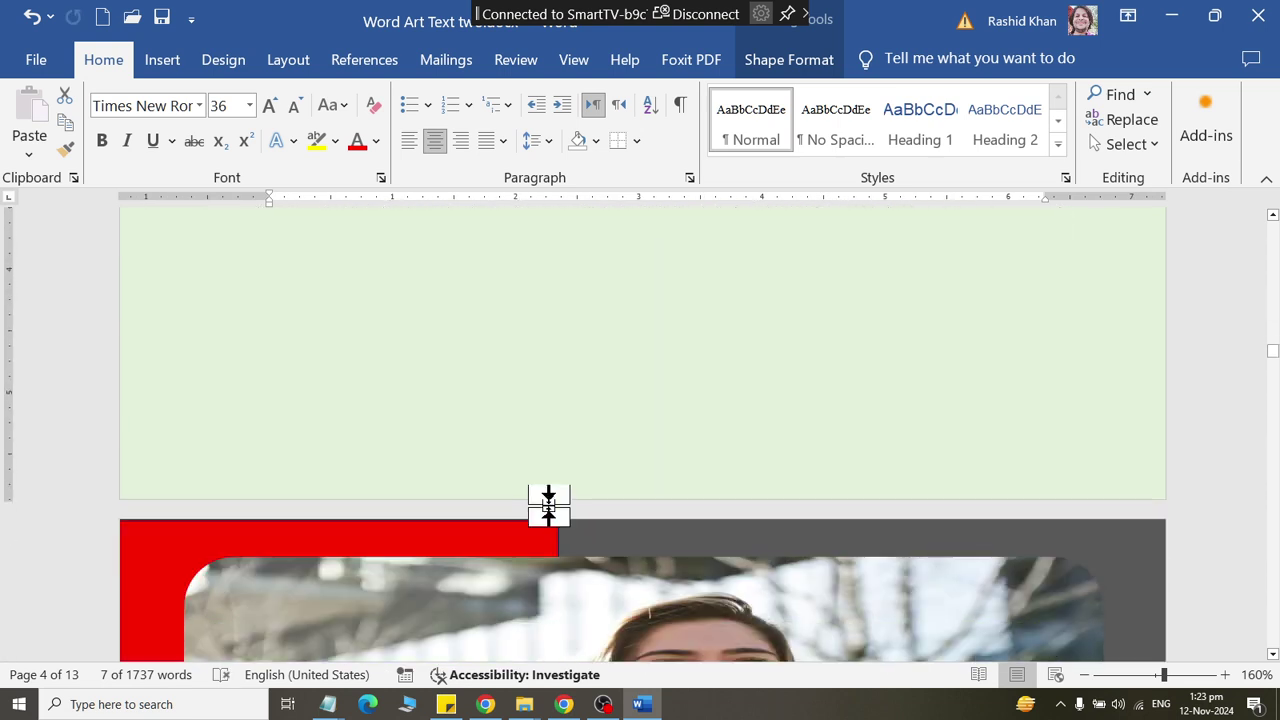
scroll(548, 505, "up", 3)
scroll(551, 508, "up", 3)
scroll(551, 508, "up", 3)
scroll(563, 480, "up", 2)
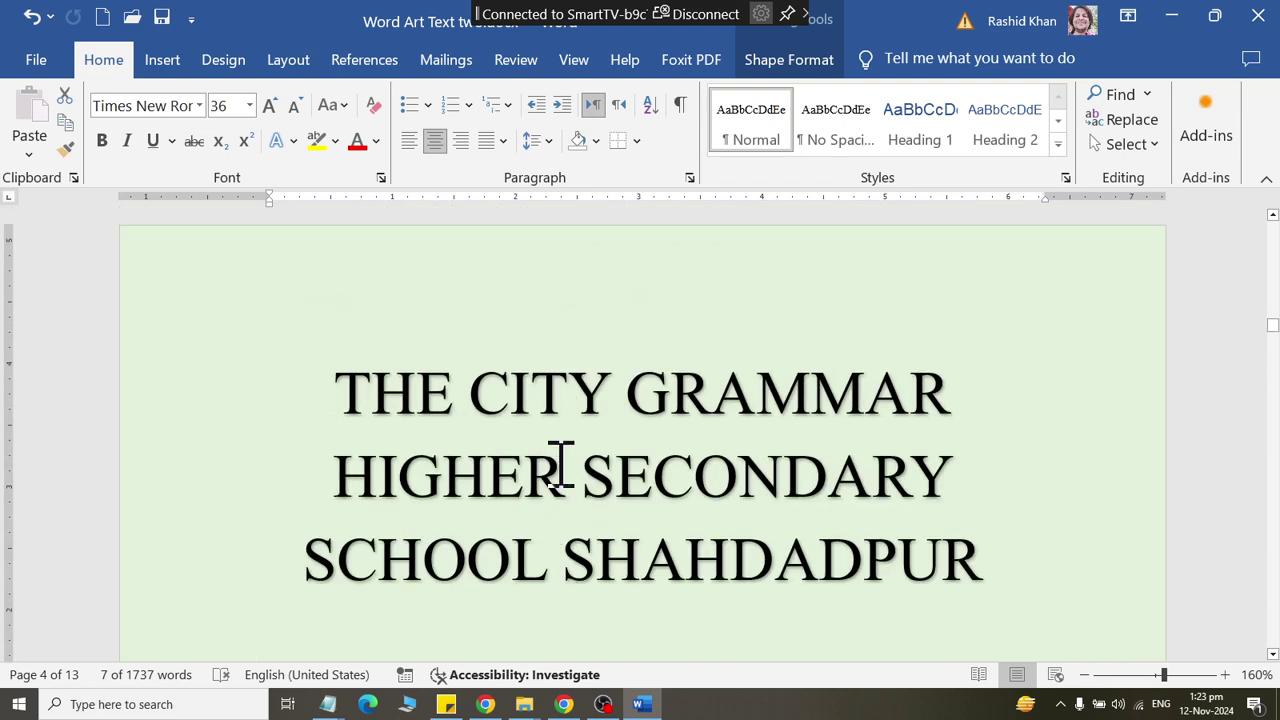
left_click(561, 465)
left_click(503, 346)
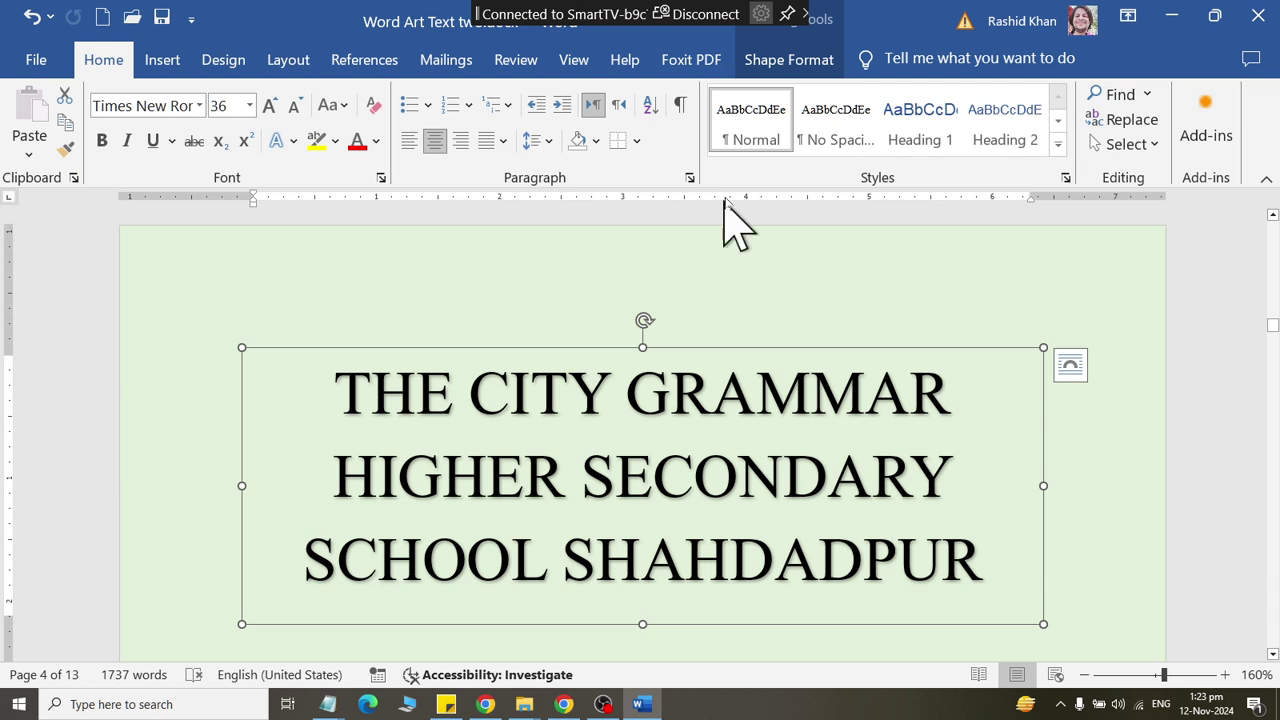
Step: Apply the Arch transform text effect to the school-name WordArt
left_click(786, 62)
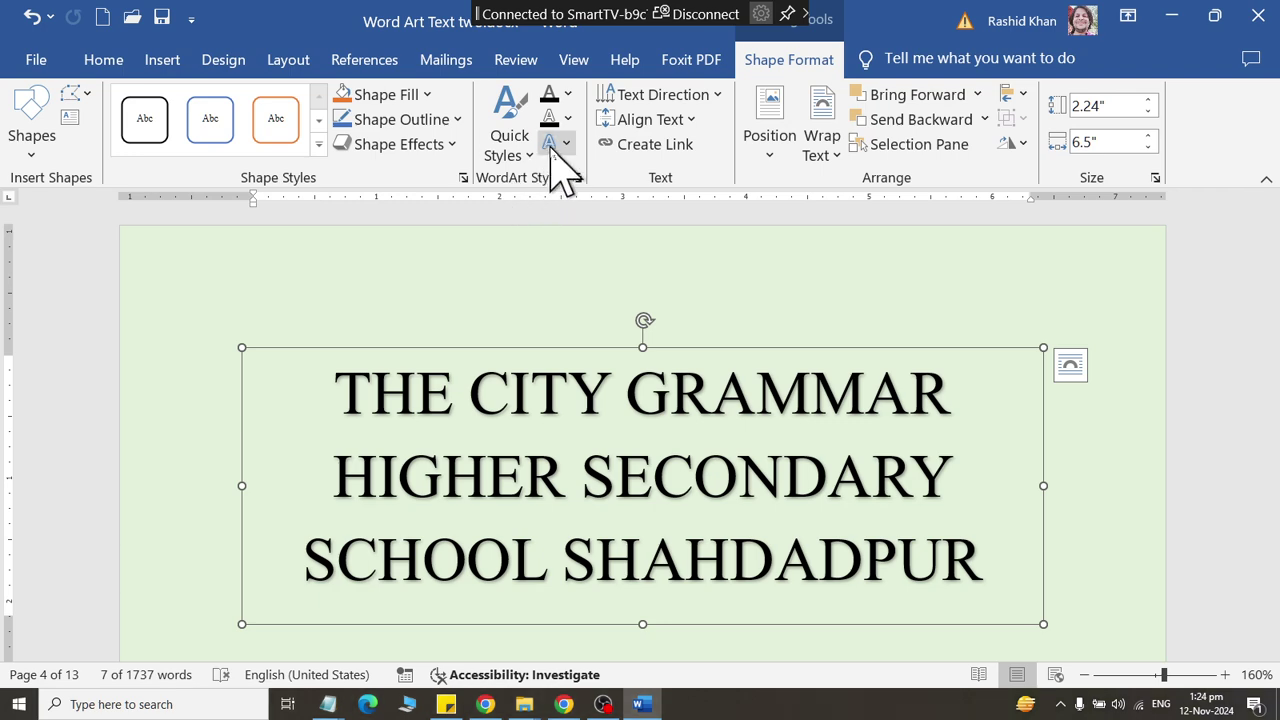
left_click(562, 145)
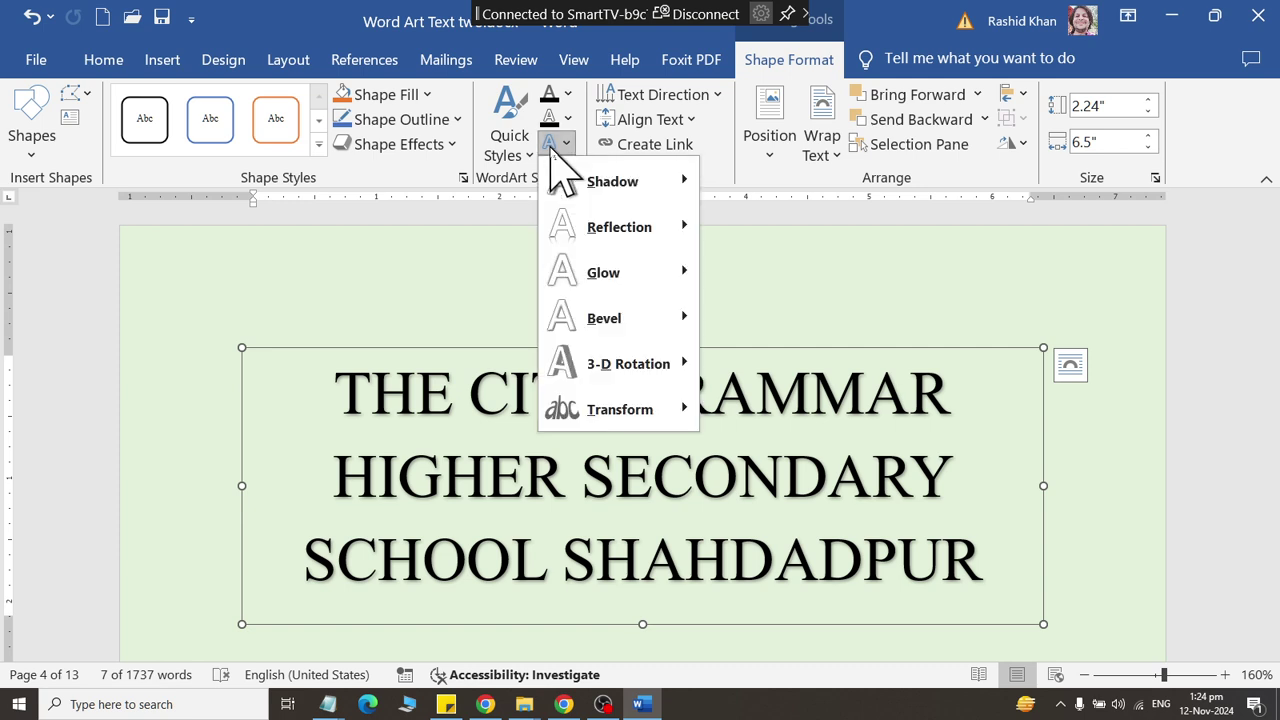
mouse_move(556, 403)
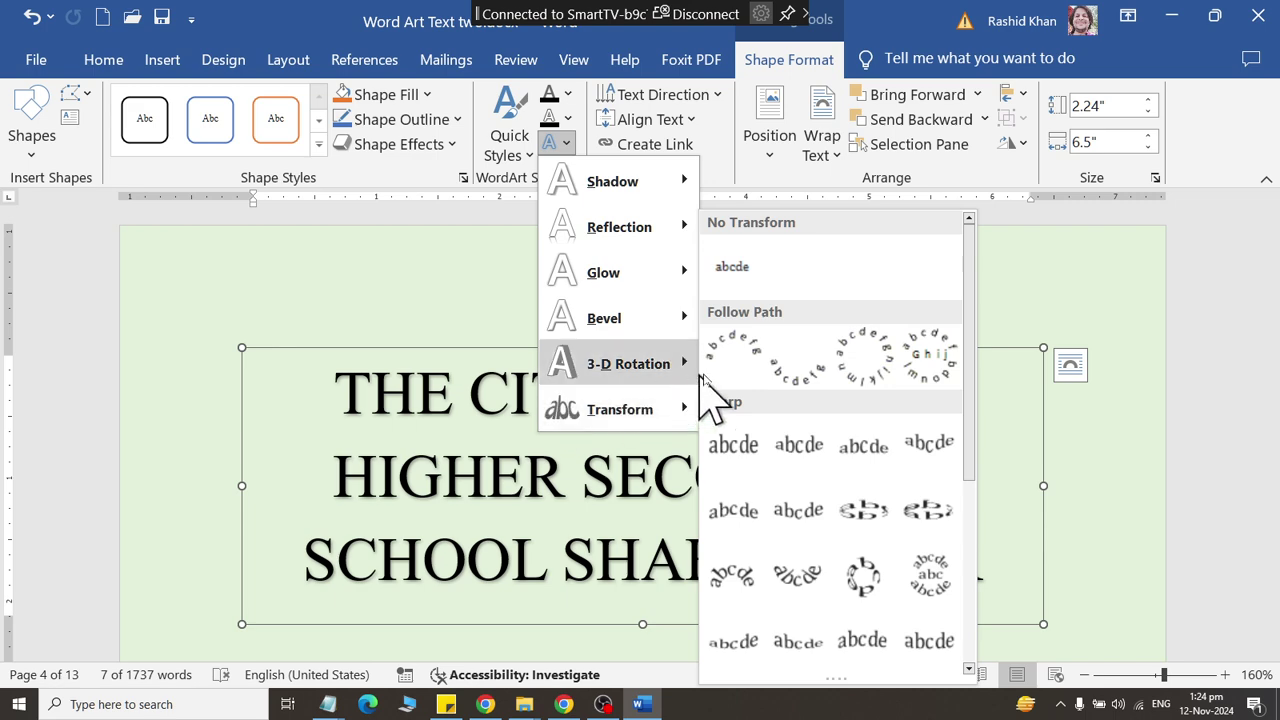
left_click(735, 370)
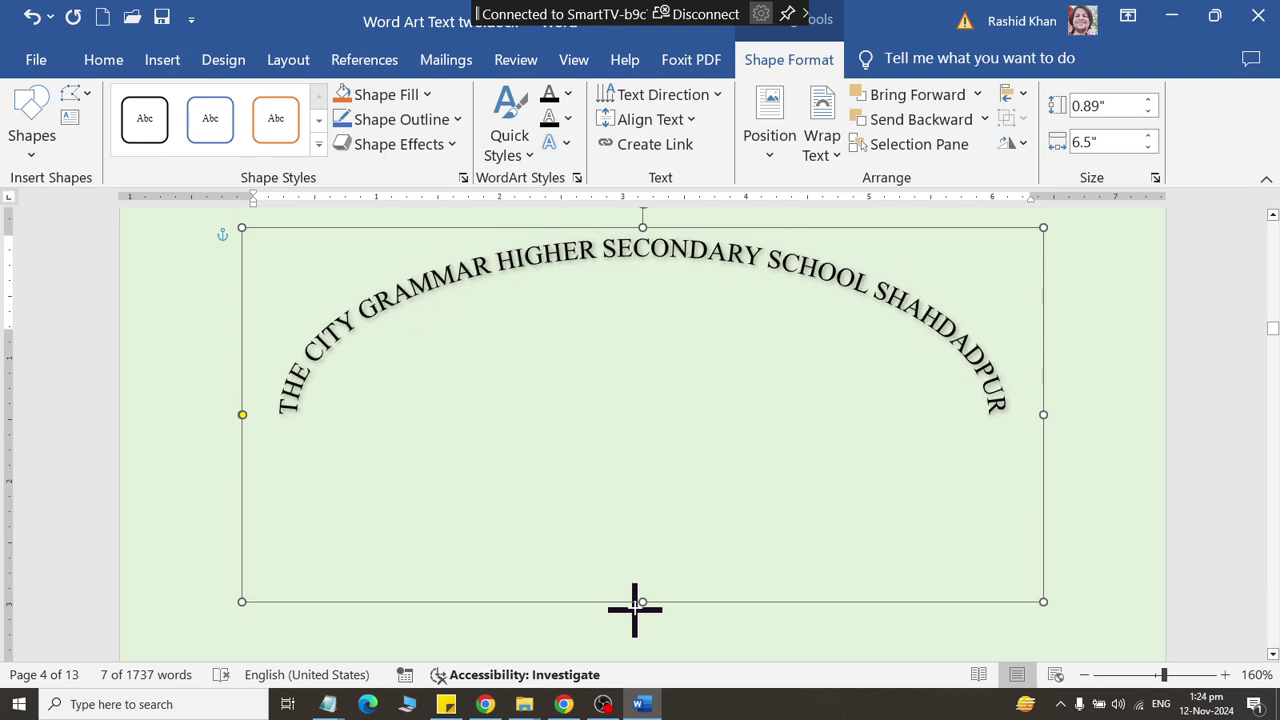
Step: Stretch the WordArt box to 4.38 inches tall to widen the arch
left_click_drag(643, 347, 638, 608)
scroll(645, 455, "down", 1)
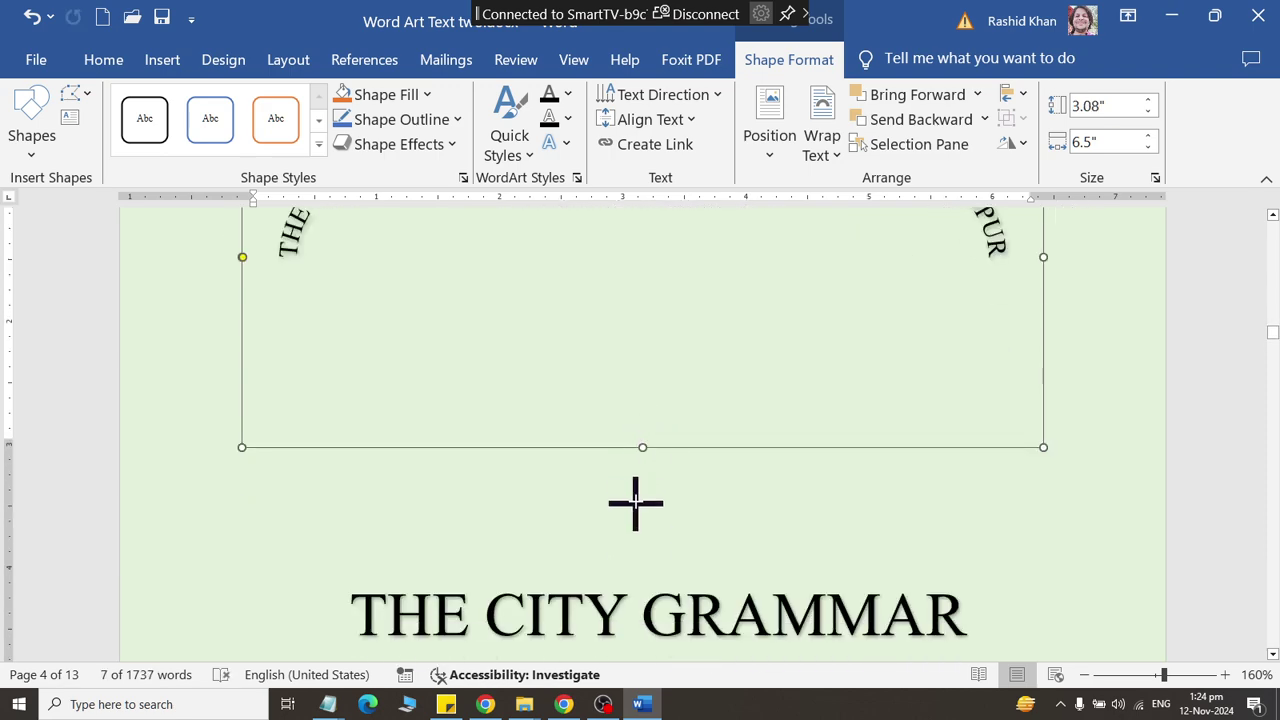
left_click_drag(638, 450, 629, 600)
left_click_drag(620, 555, 617, 550)
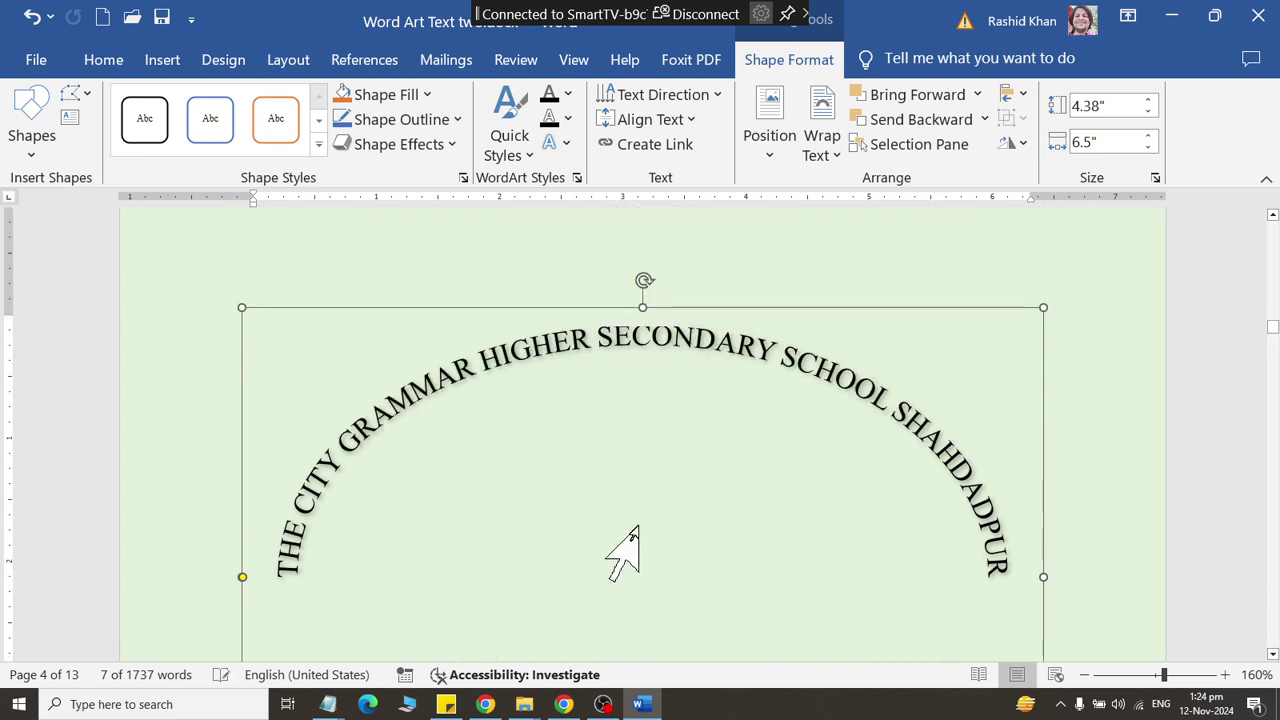
left_click(488, 392)
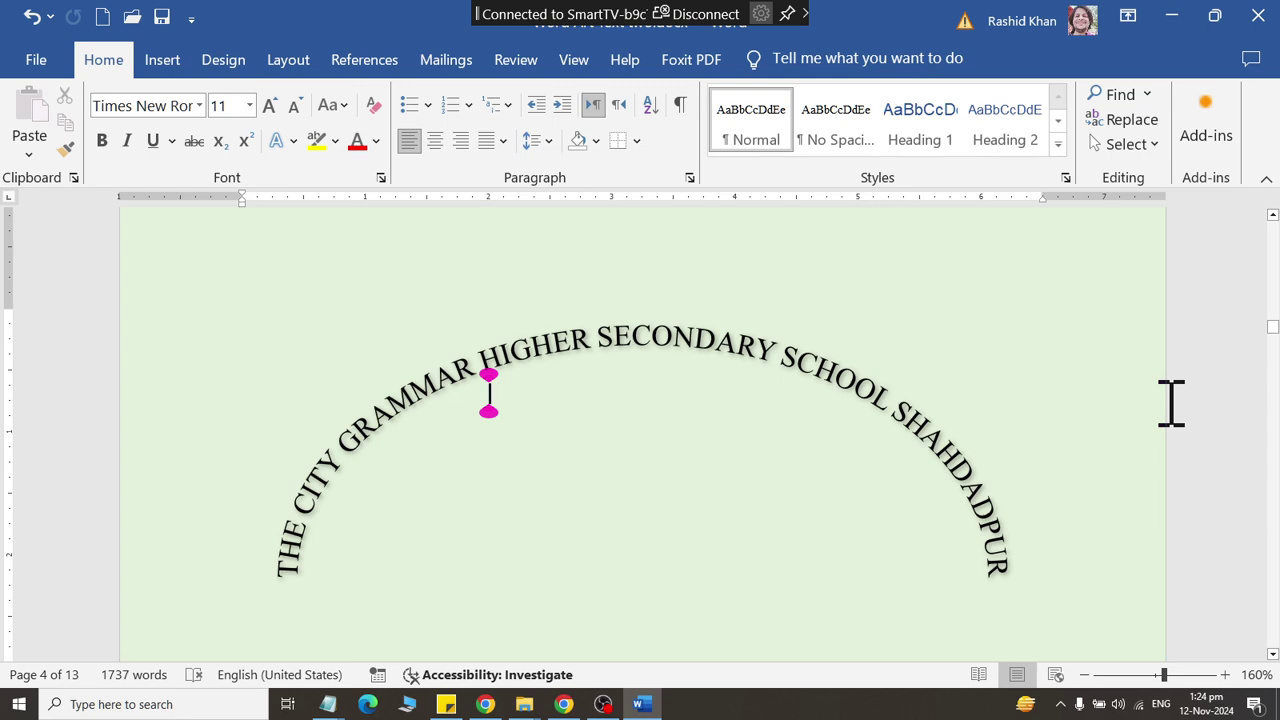
Step: Select the lower WordArt copy of the school name
scroll(1171, 403, "down", 5)
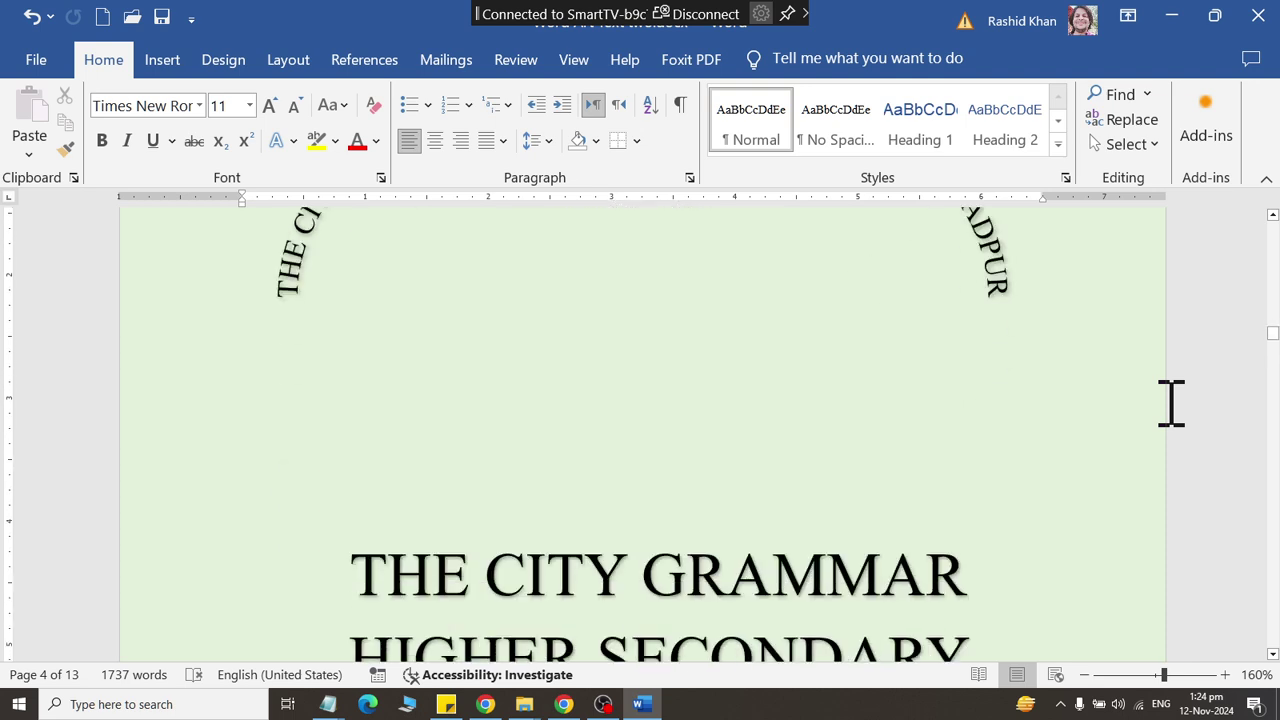
scroll(1163, 412, "down", 3)
left_click(742, 497)
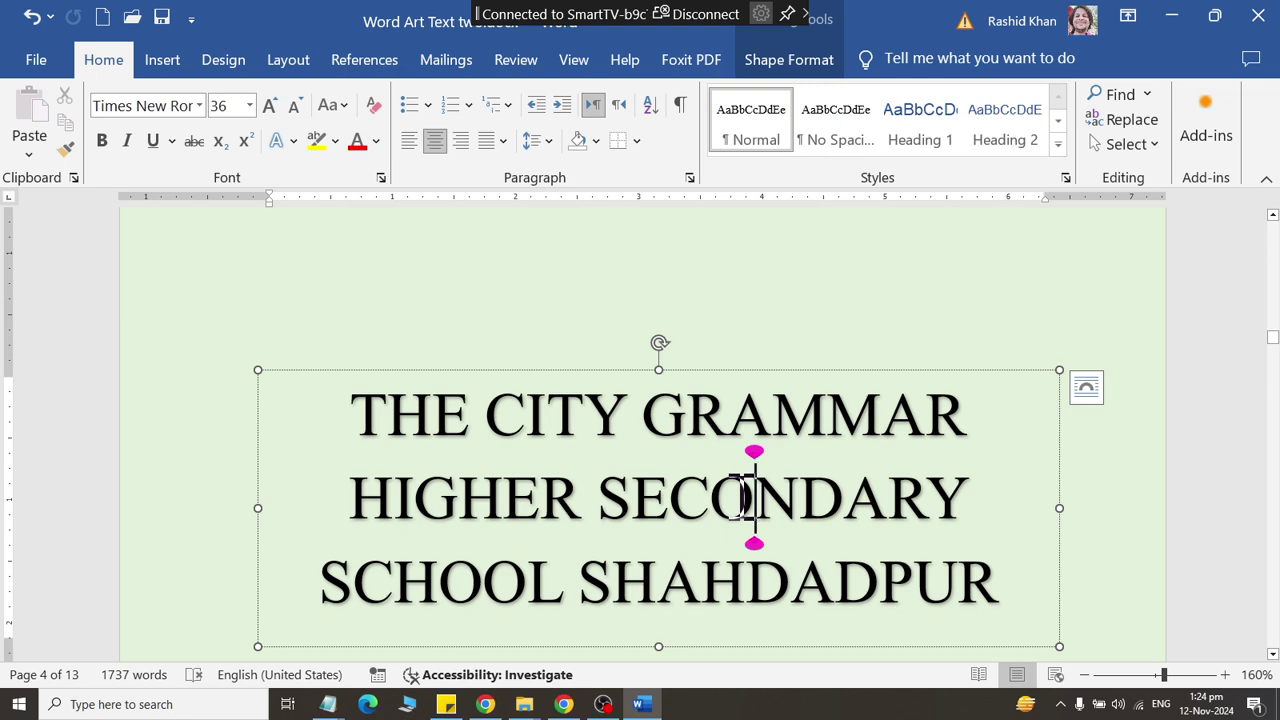
left_click(523, 370)
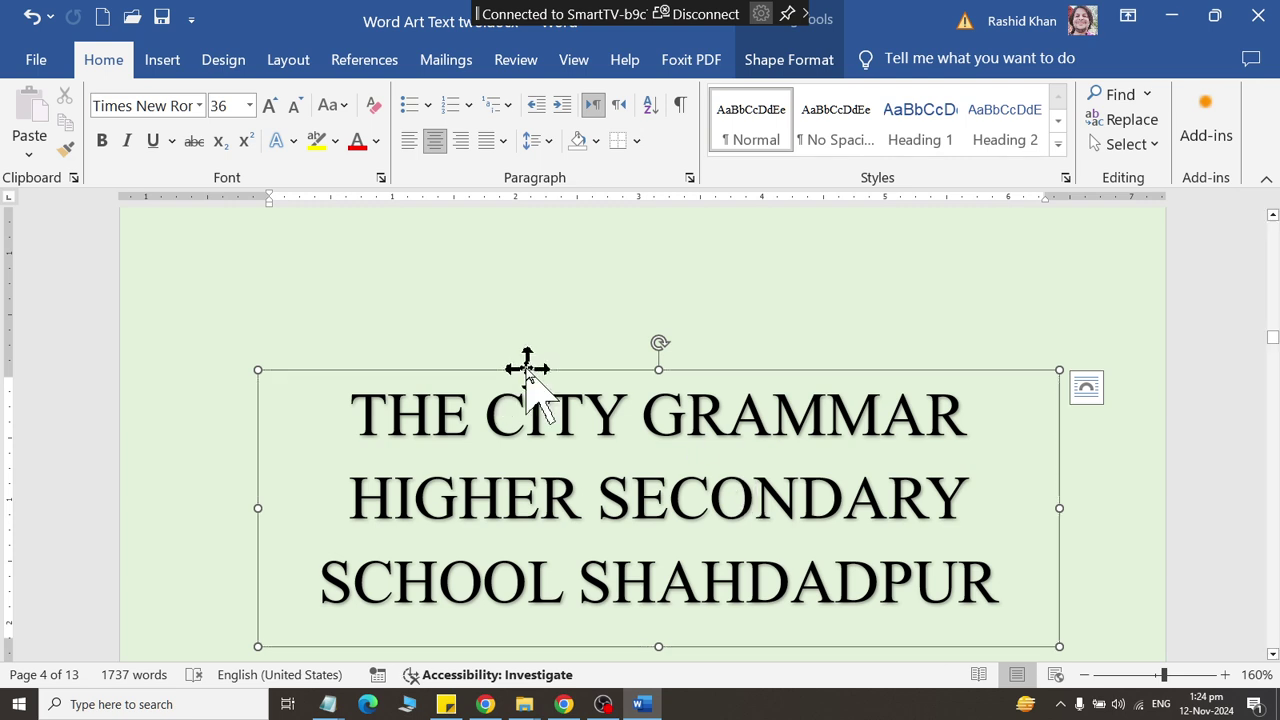
Step: Apply the circular Follow Path transform and resize the box to 2.73 by 2.86 inches
left_click(770, 58)
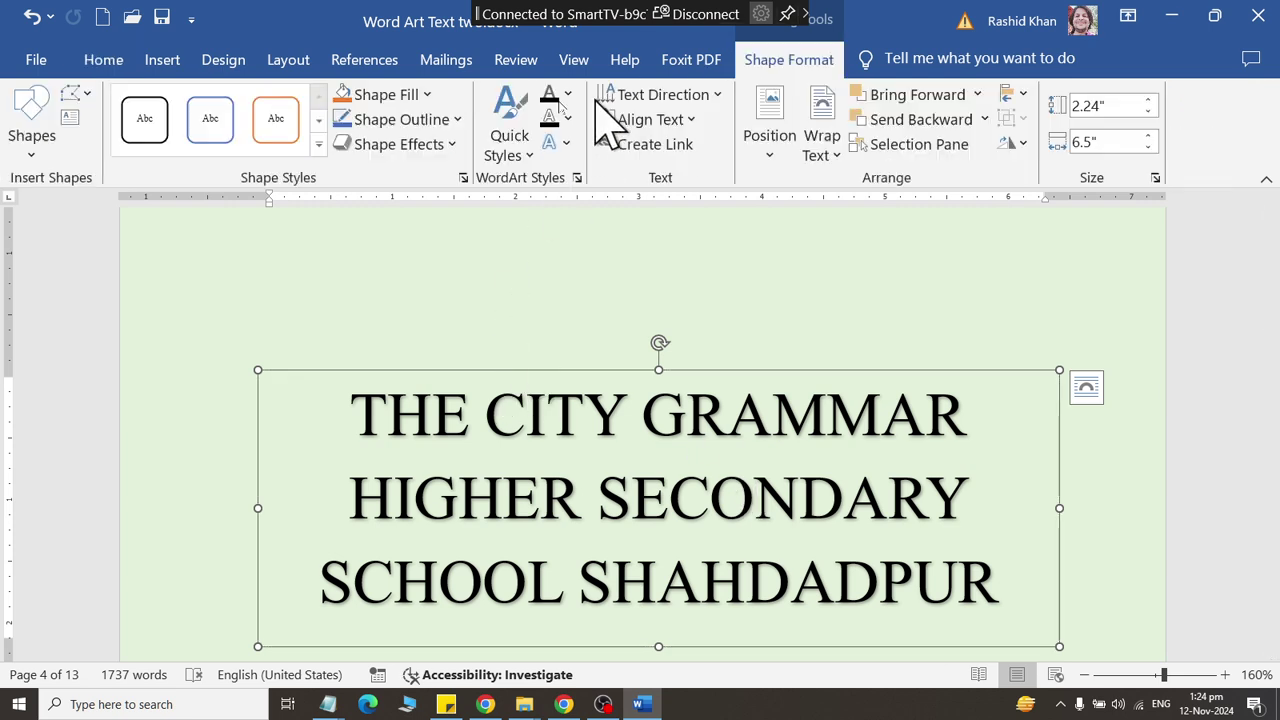
left_click(565, 145)
mouse_move(600, 412)
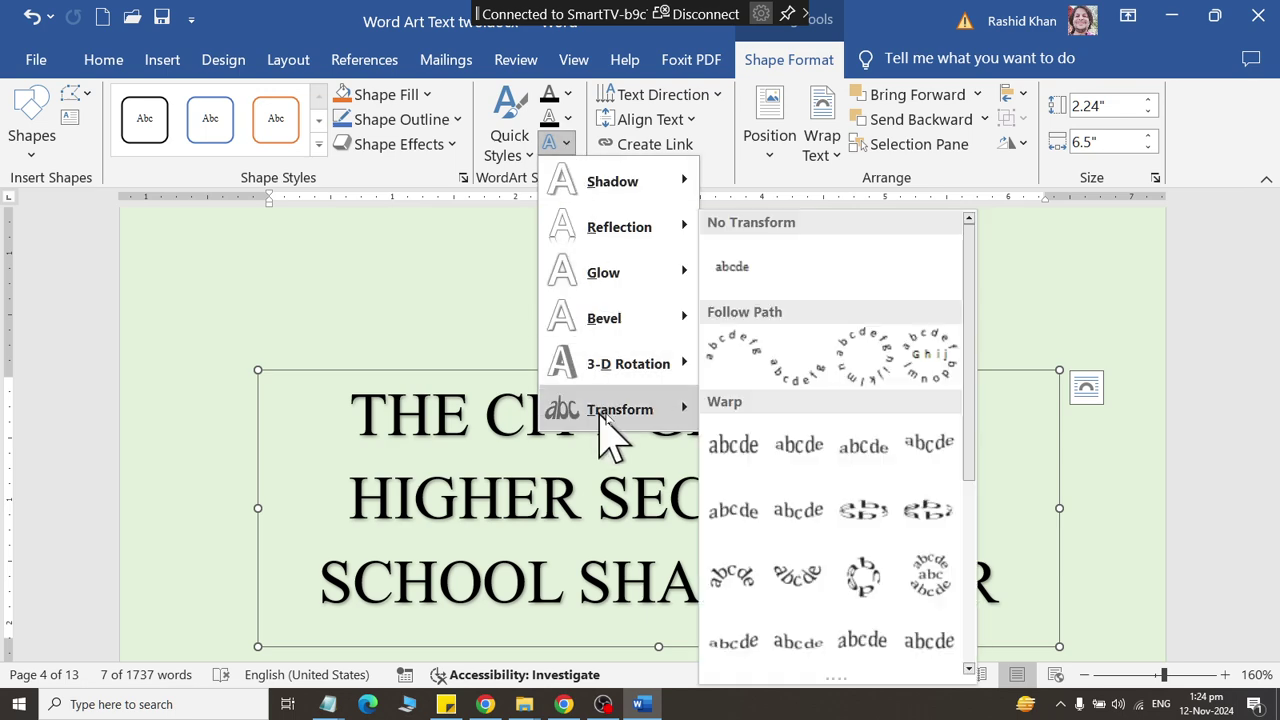
left_click(868, 374)
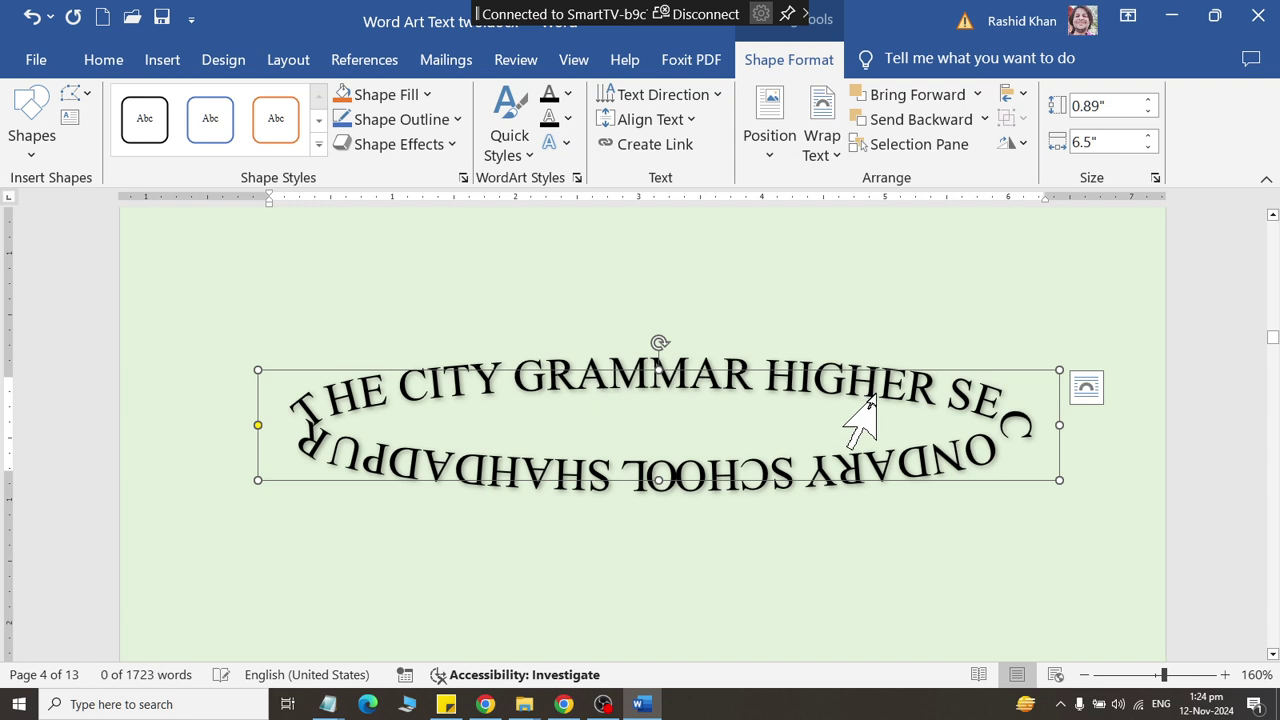
scroll(870, 400, "down", 3)
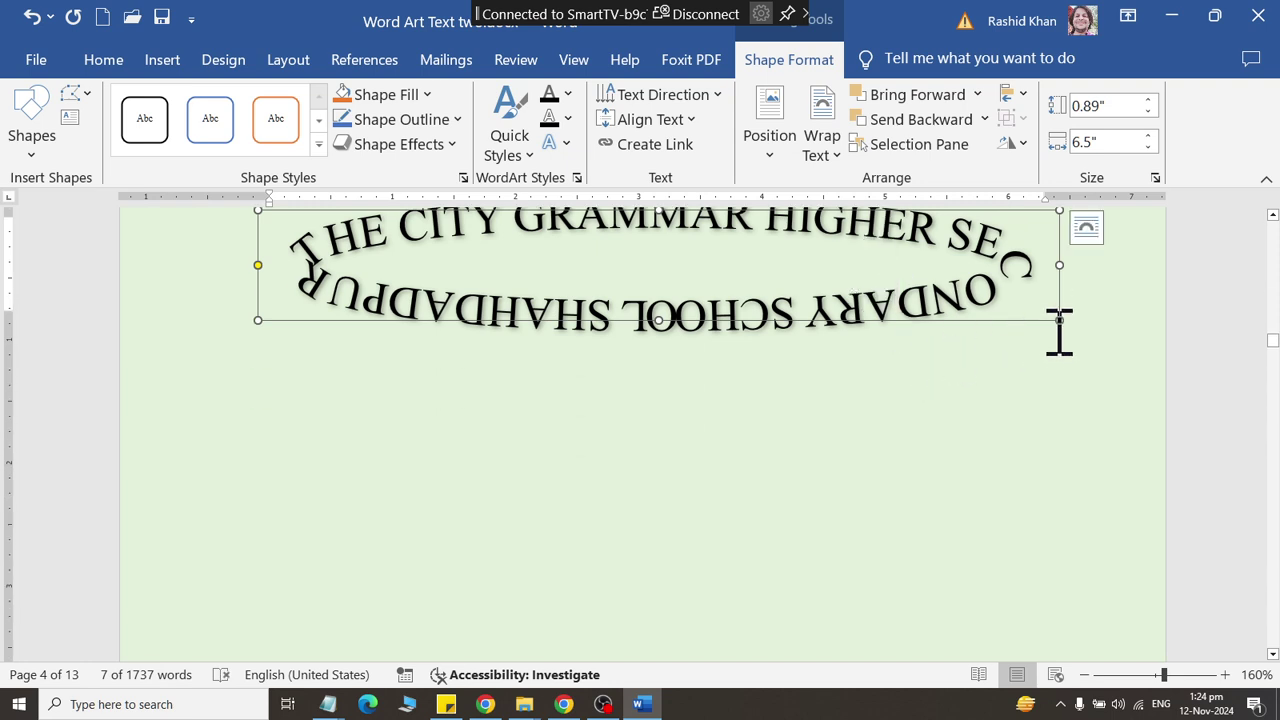
mouse_move(1058, 320)
left_mouse_down()
mouse_move(554, 576)
mouse_move(608, 532)
mouse_move(611, 548)
left_mouse_up()
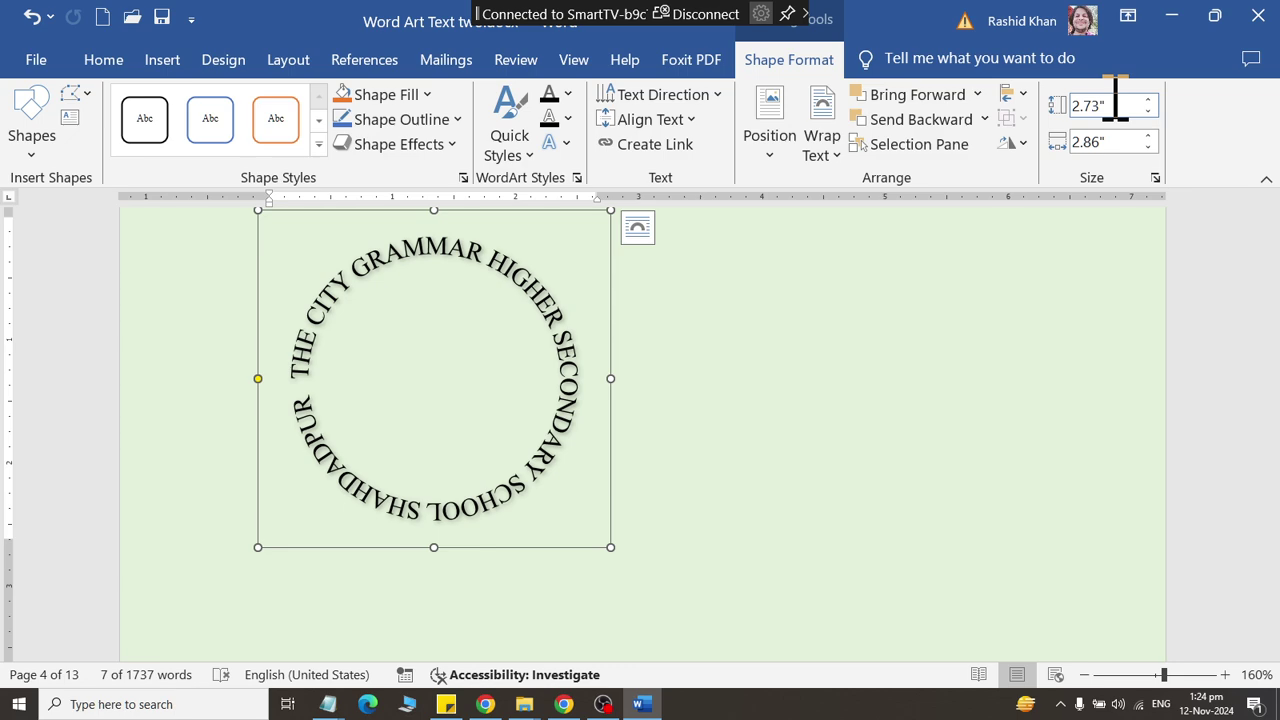
Step: Try sizing the circular WordArt to 3 by 3 inches, then 1 by 1 inch
left_click(1115, 103)
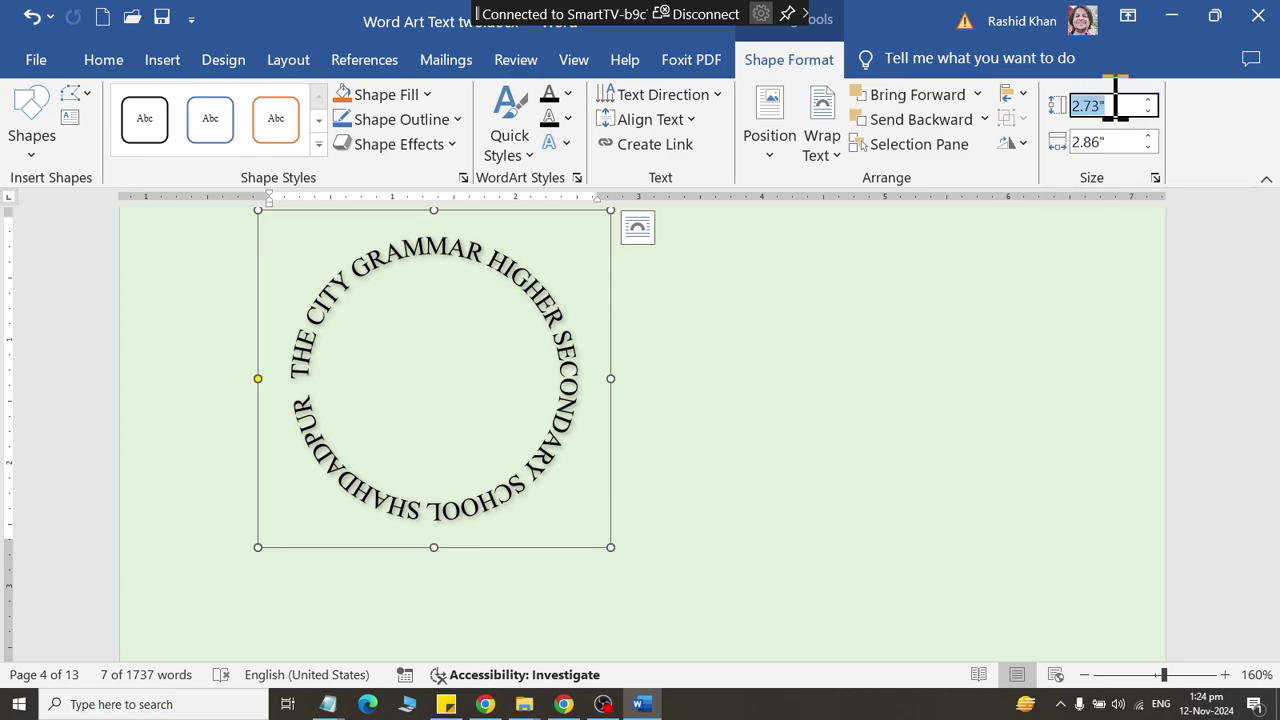
type("3")
key("Tab")
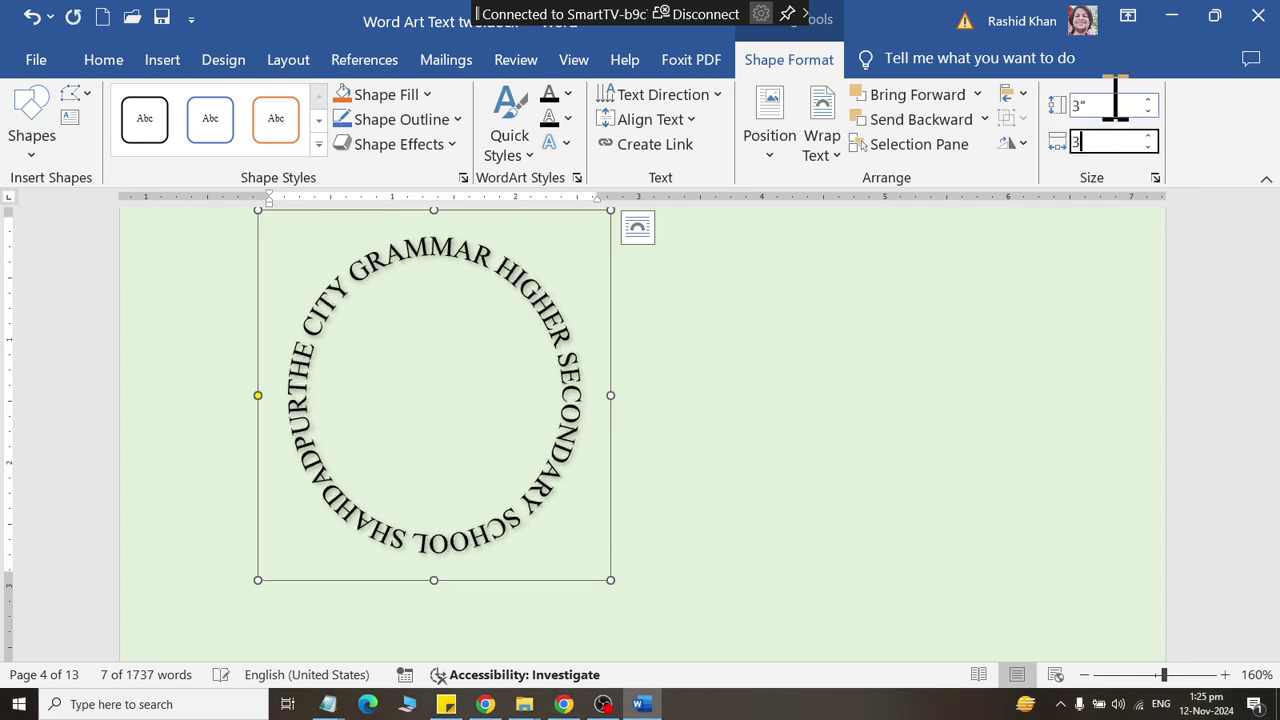
type("3")
key("Return")
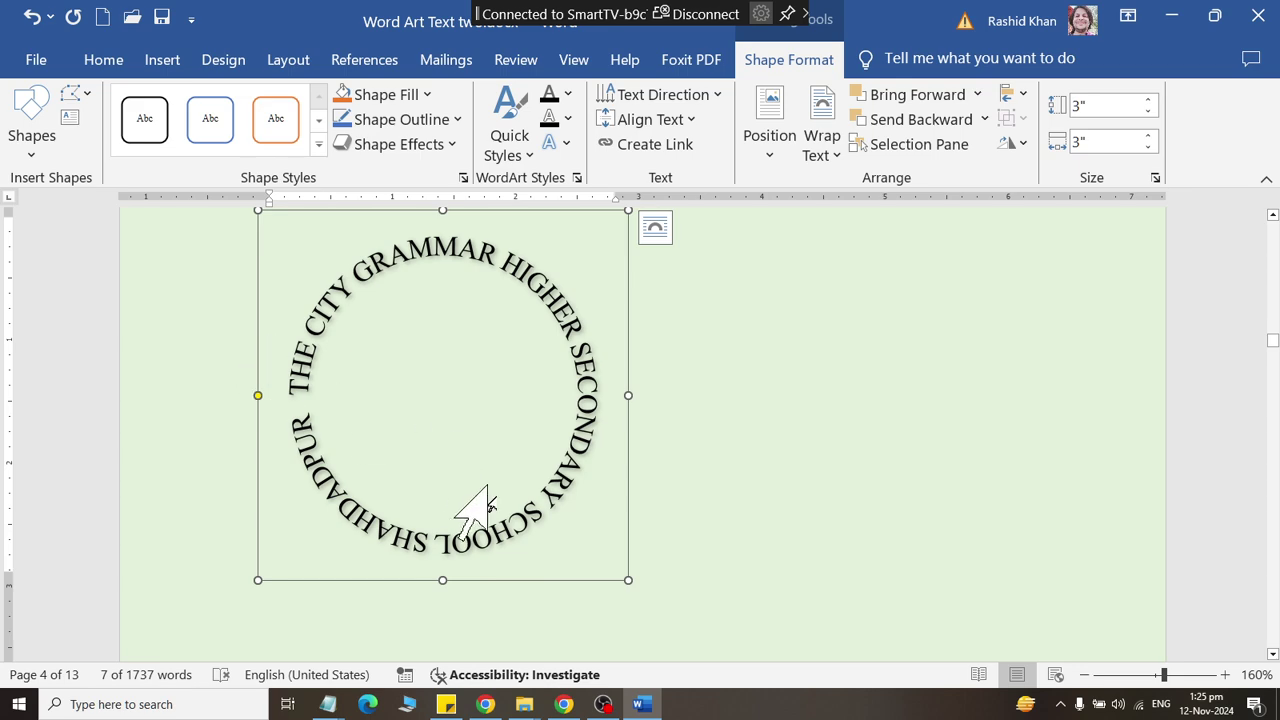
scroll(600, 457, "up", 2)
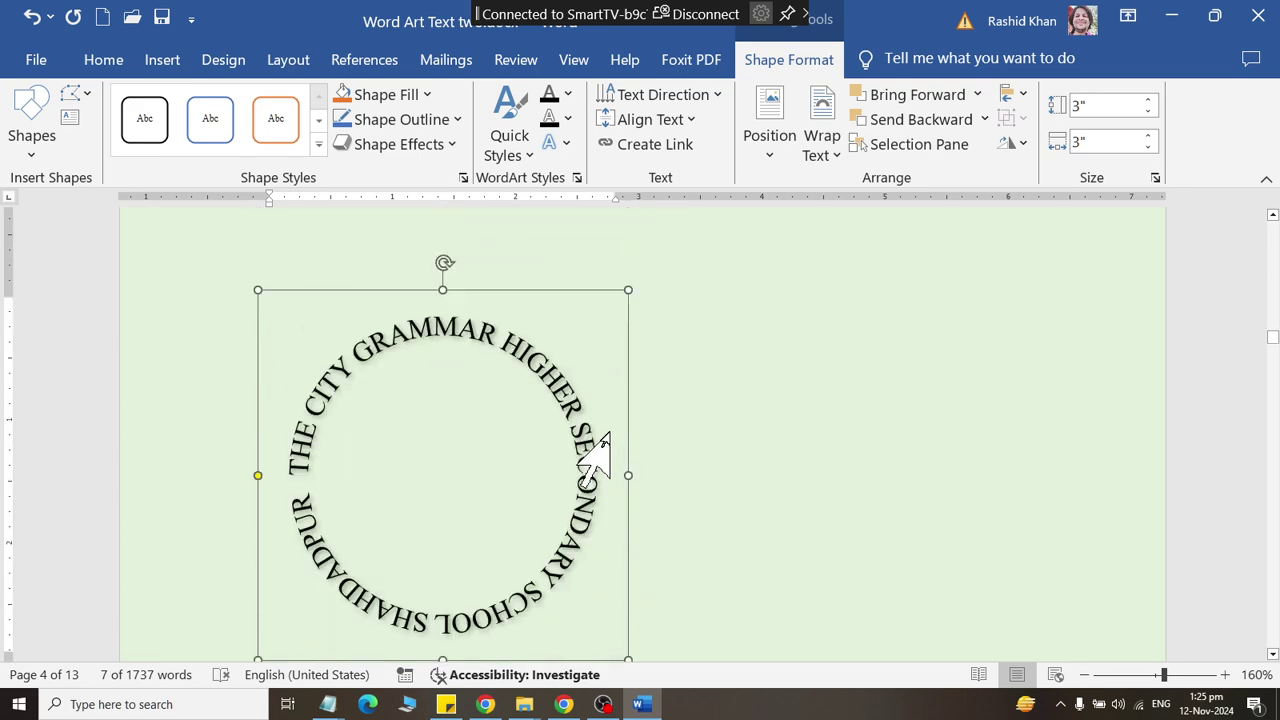
scroll(600, 457, "down", 3)
type("1")
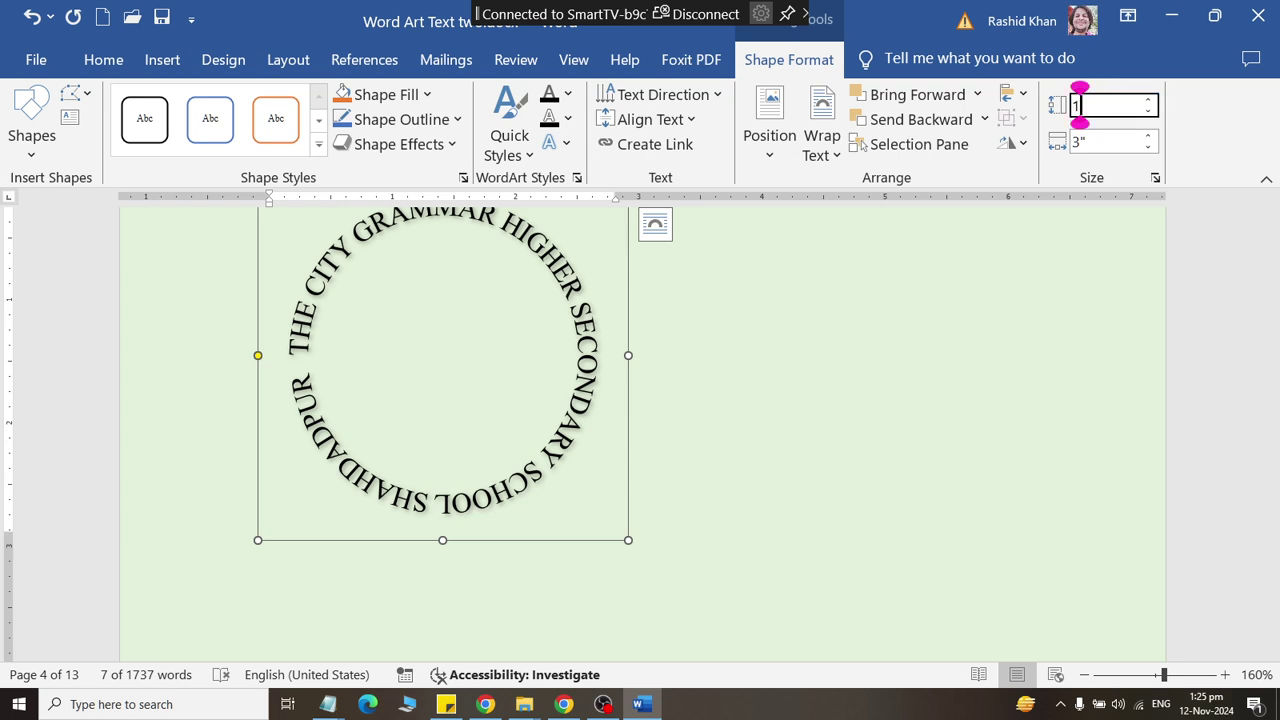
key("Tab")
type("1")
key("Return")
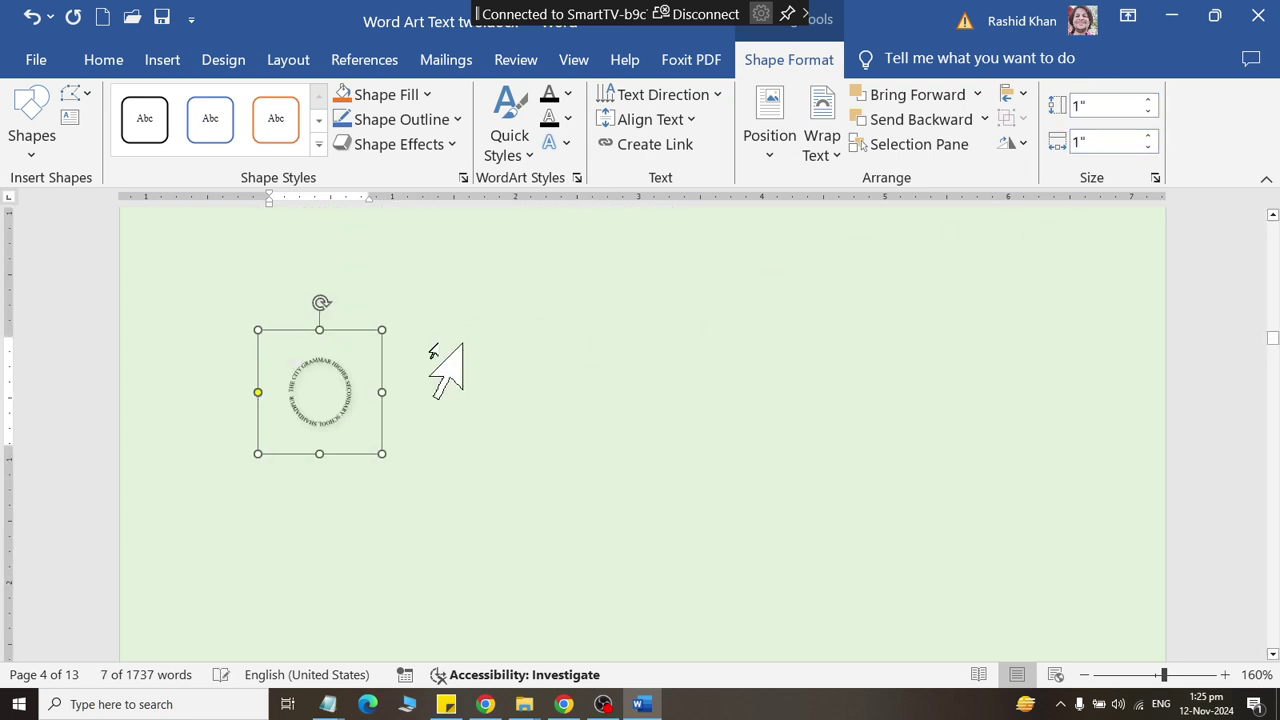
Step: Set the circle to 2 by 2 inches and drag it beneath the arched name
left_click(1100, 106)
type("2")
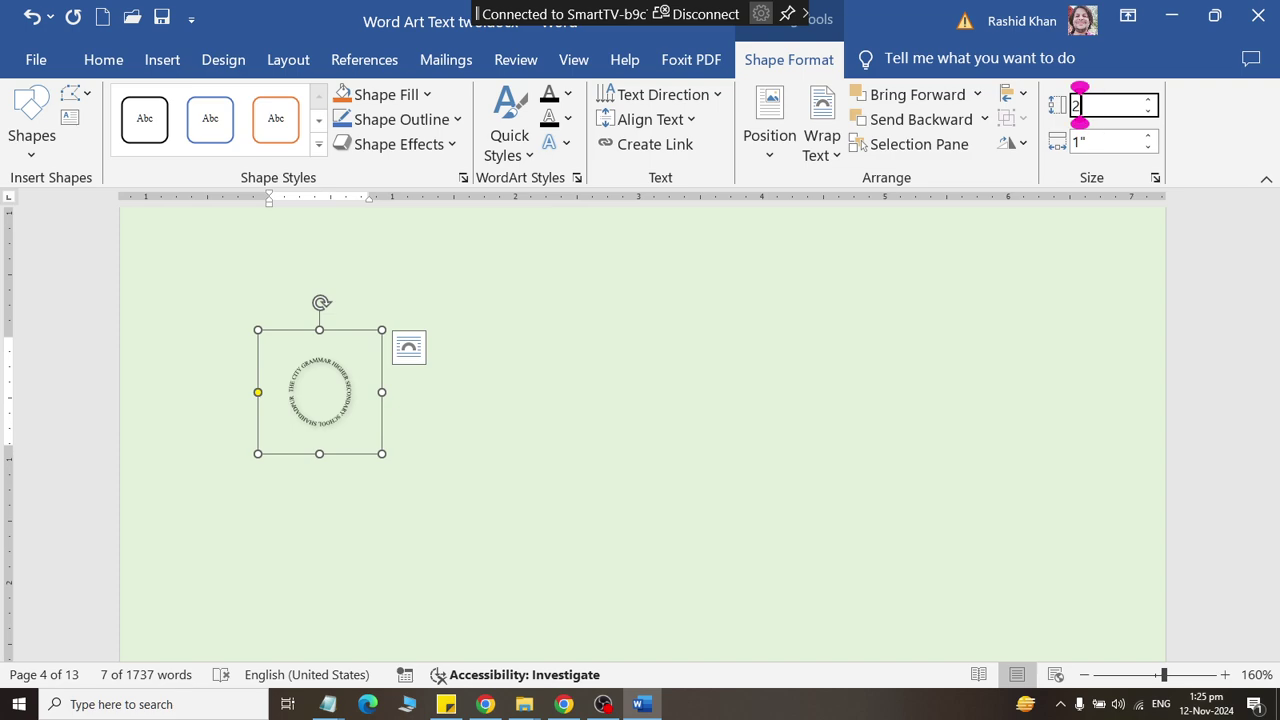
key("Tab")
type("2")
key("Return")
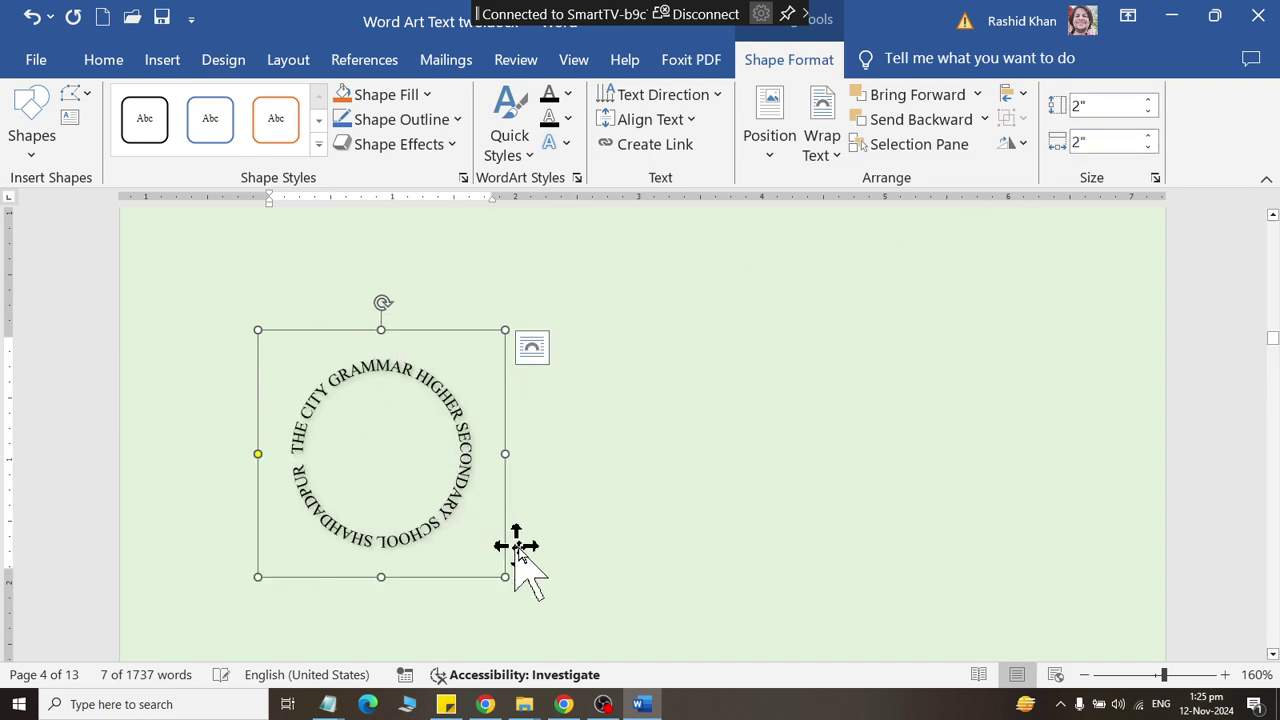
mouse_move(508, 528)
left_mouse_down()
mouse_move(833, 430)
mouse_move(762, 290)
left_mouse_up()
scroll(840, 420, "down", 2)
scroll(766, 428, "up", 3)
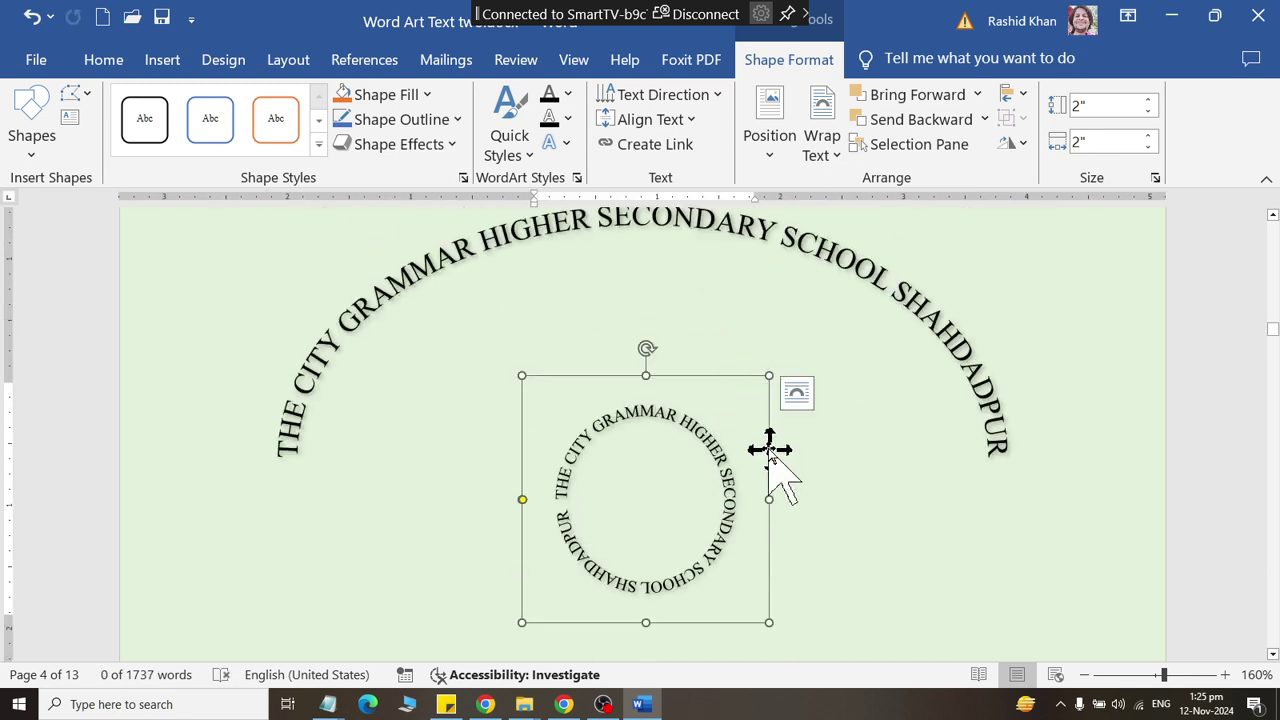
Step: Move the circular WordArt up inside the curve of the arch
left_click_drag(766, 428, 775, 311)
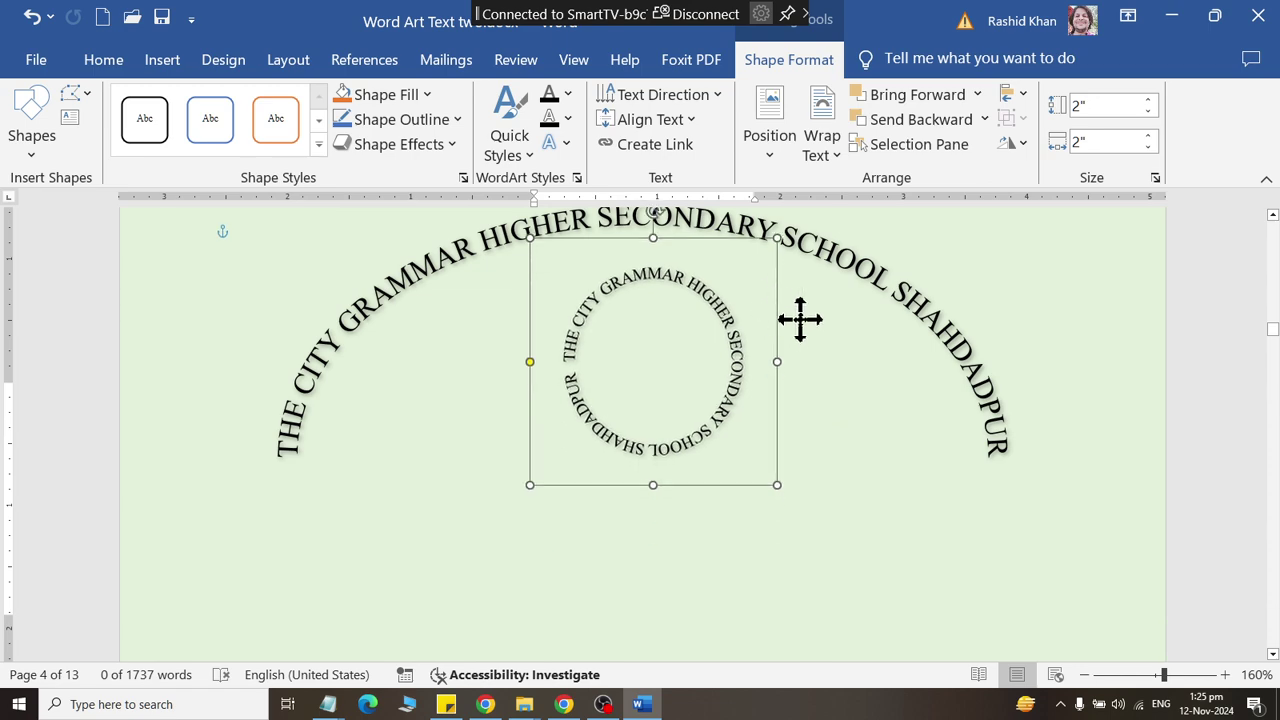
left_click(1200, 382)
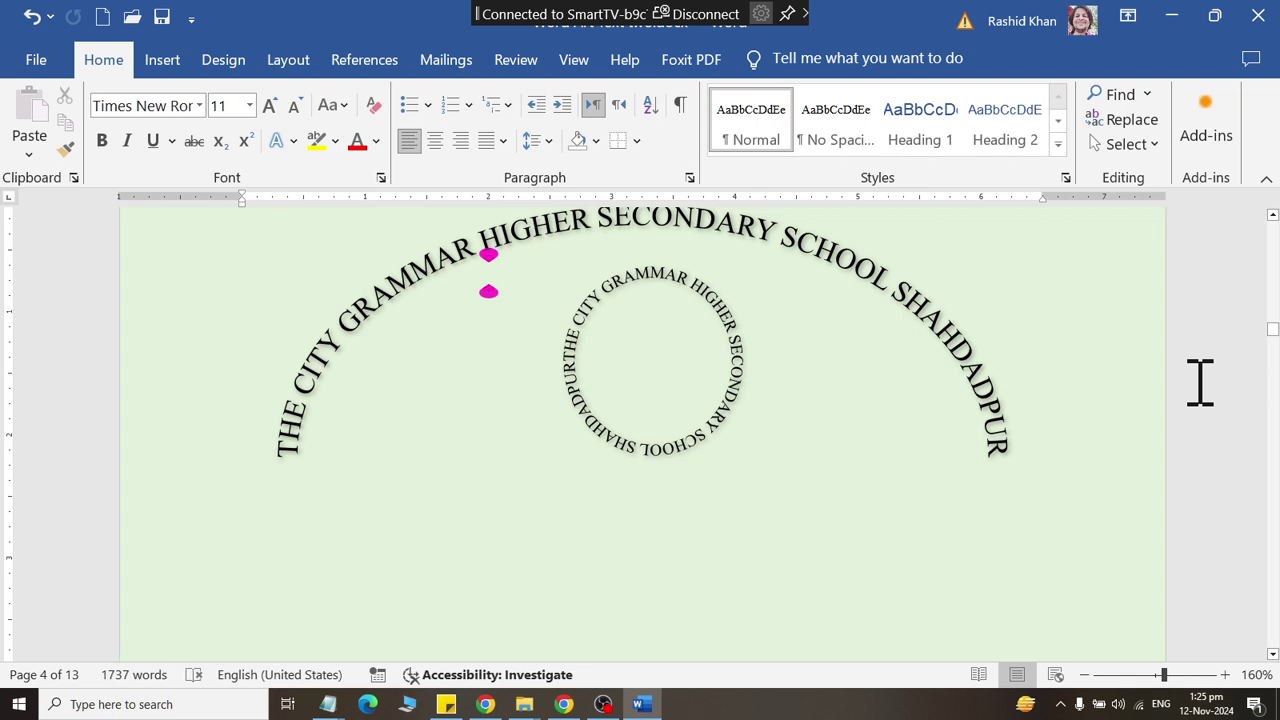
scroll(1200, 382, "down", 1)
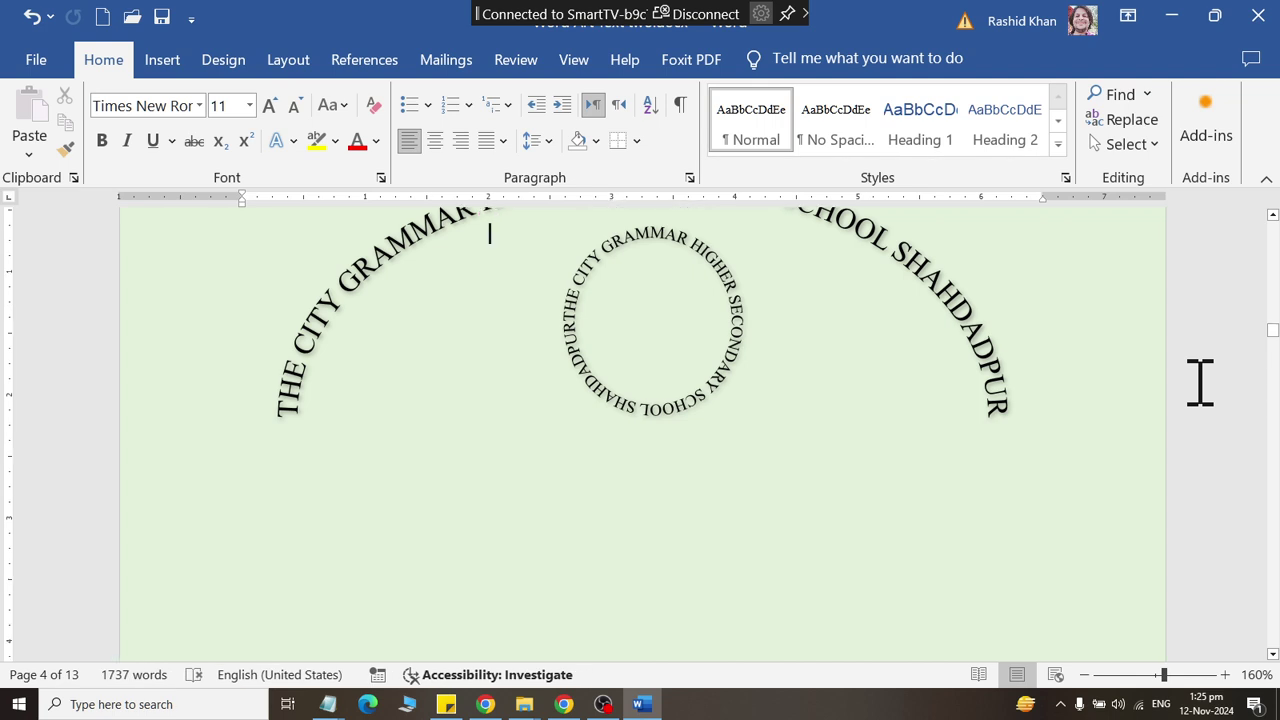
Step: Select the arched WordArt's text to check it, ending after SHAHDADPUR
triple_click(975, 424)
left_click(1237, 429)
triple_click(992, 364)
left_click(1010, 456)
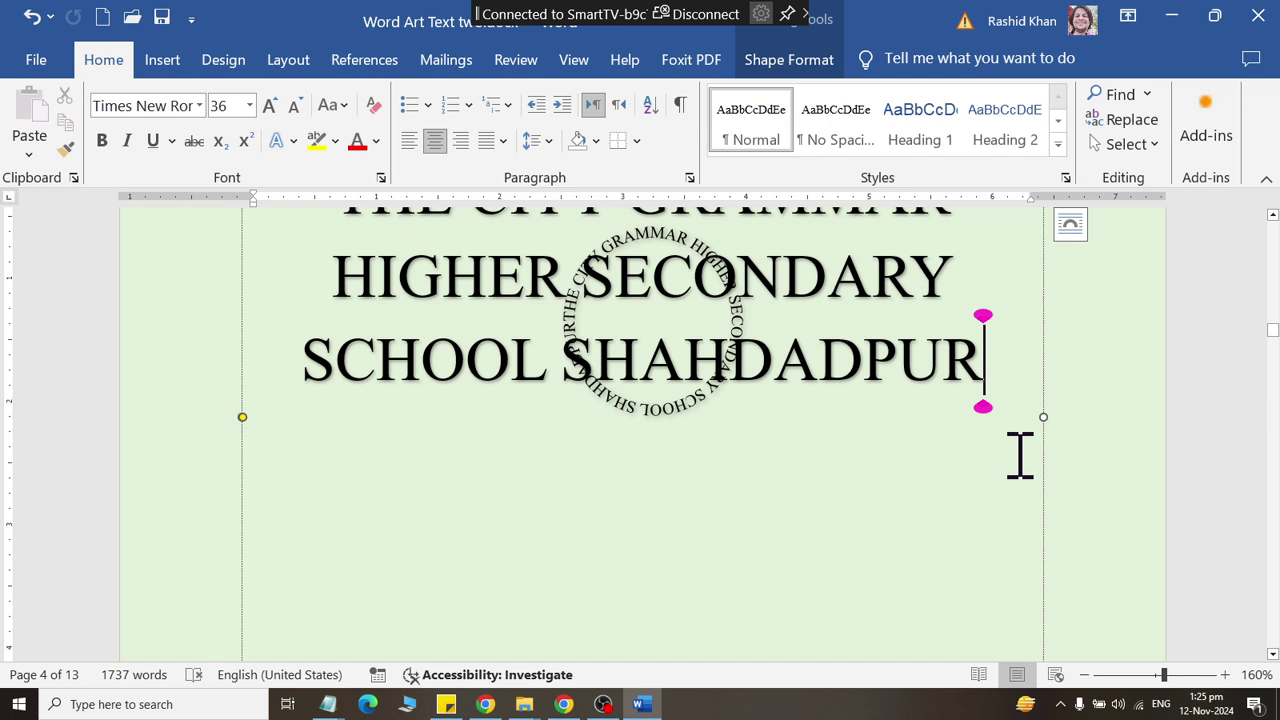
Step: Select the circular WordArt, Ctrl-drag a duplicate, and move the copy lower-left
left_click(1224, 365)
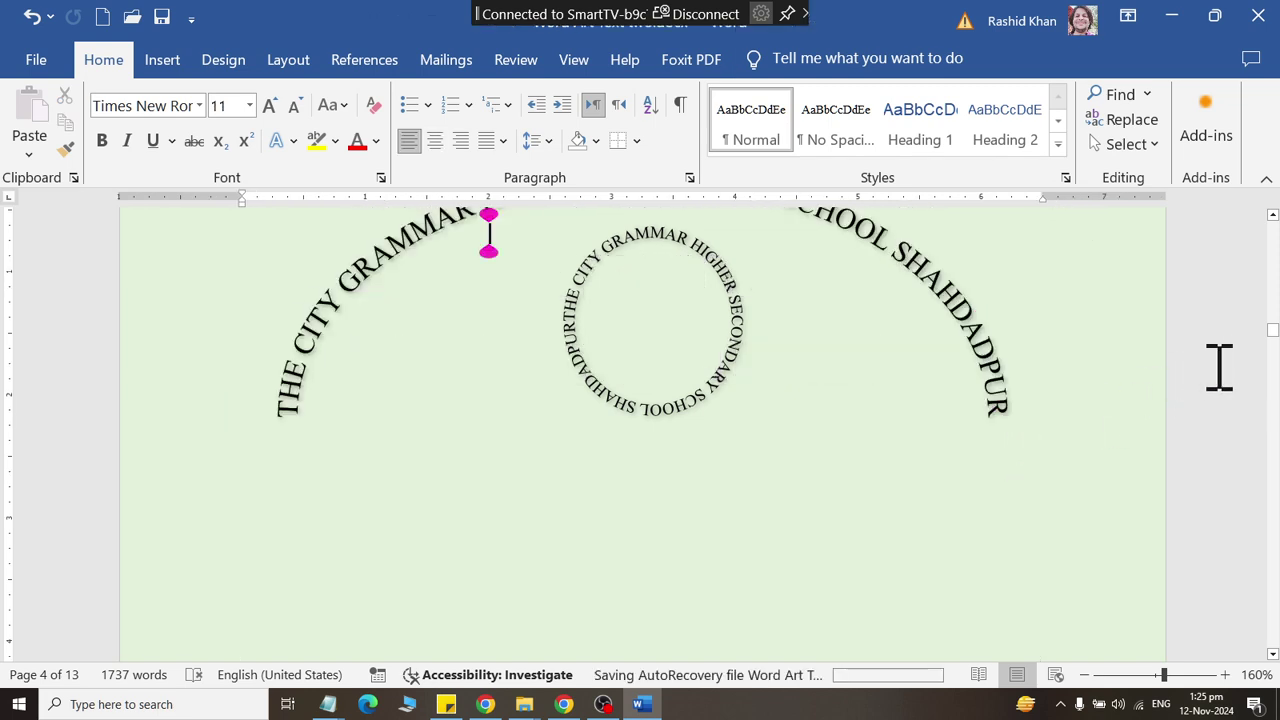
scroll(1214, 366, "up", 1)
triple_click(705, 430)
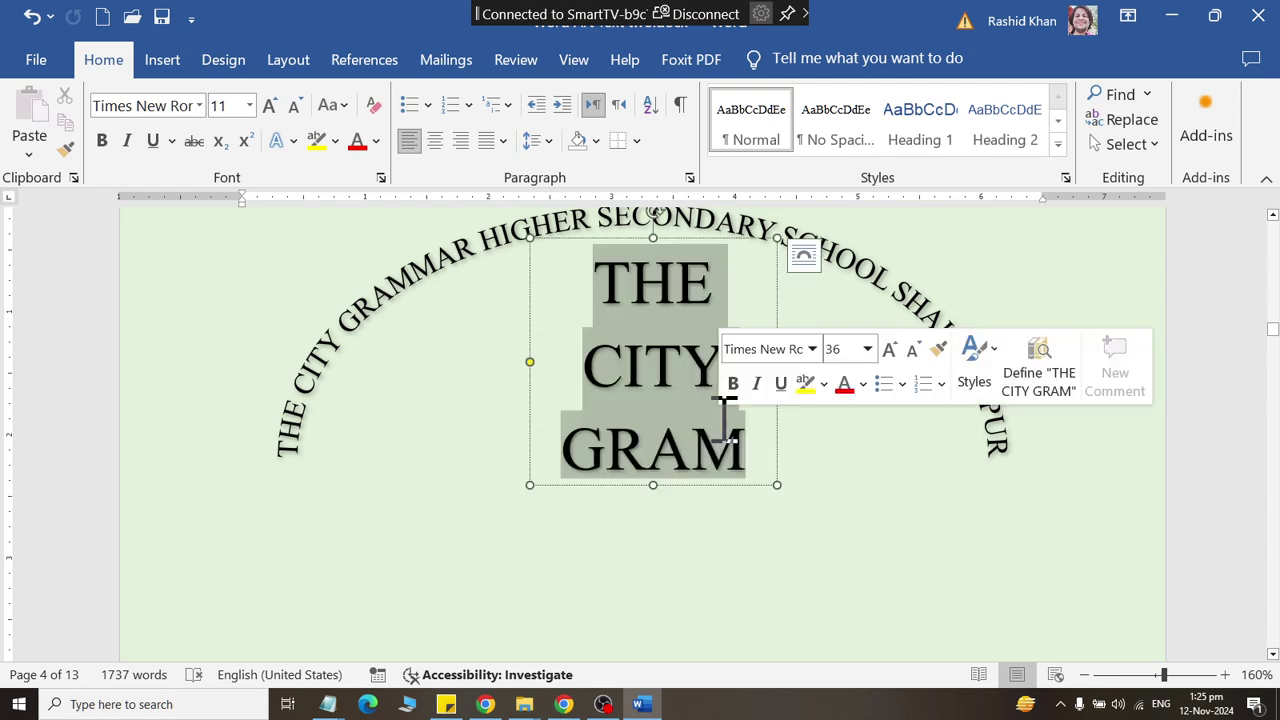
left_click(720, 487)
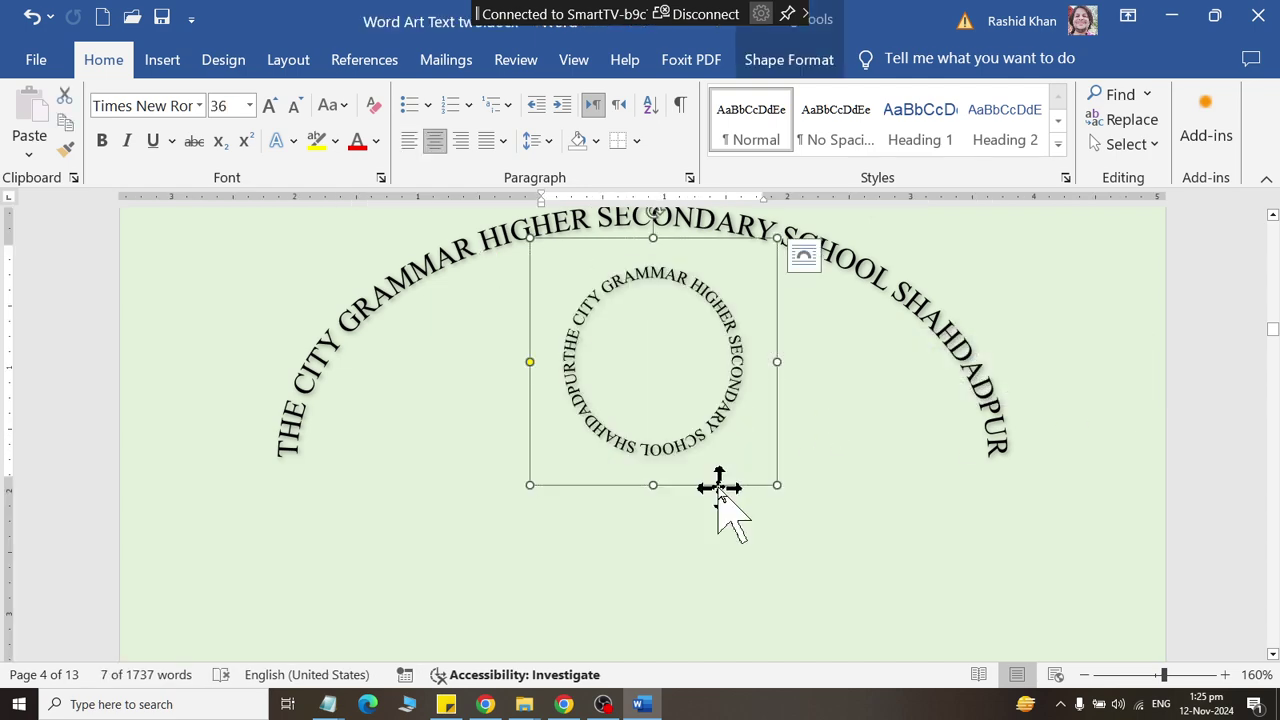
mouse_move(720, 490)
left_mouse_down()
mouse_move(737, 509)
mouse_move(689, 577)
left_mouse_up()
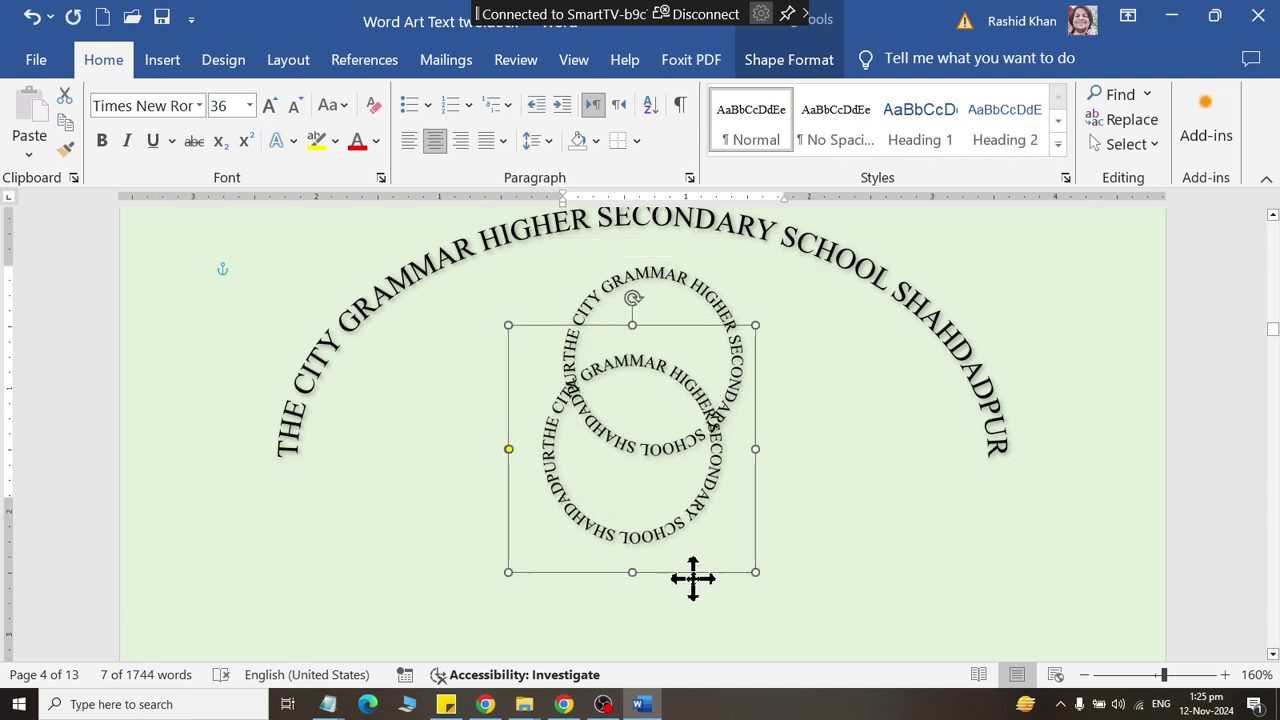
scroll(714, 440, "down", 4)
left_click_drag(651, 334, 432, 615)
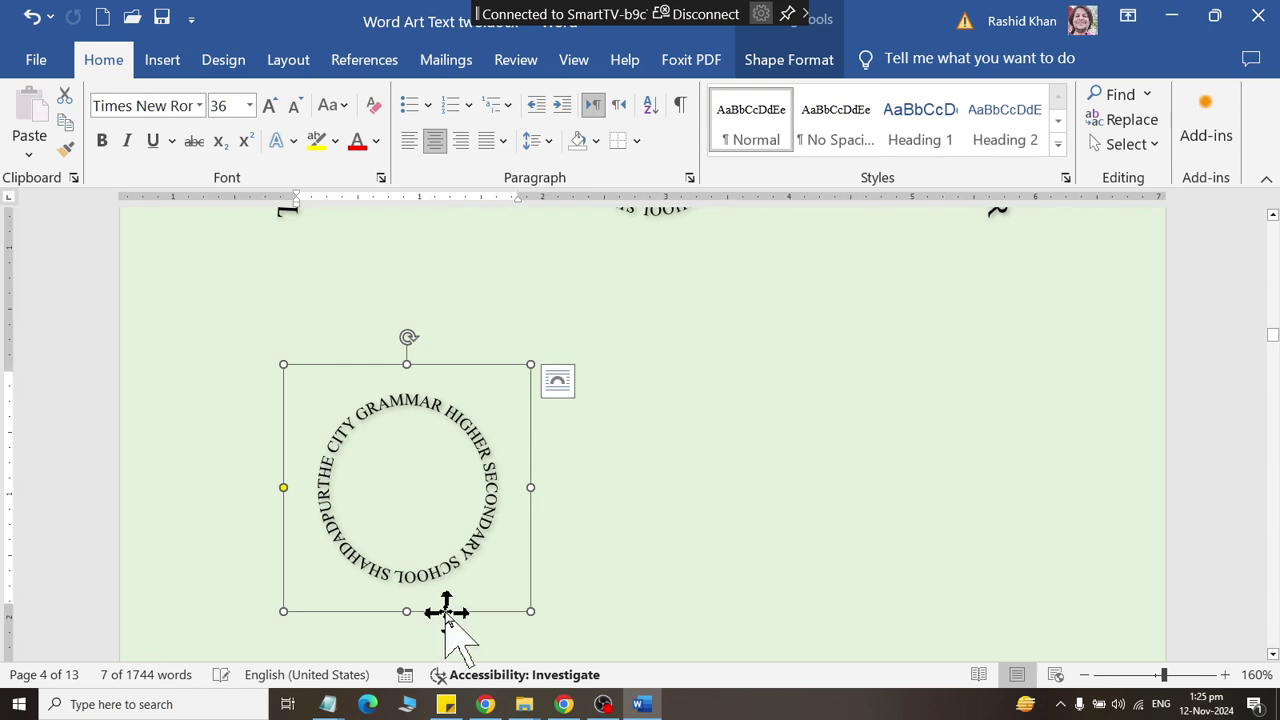
Step: Apply No Transform to the copied WordArt to remove its circular curve
left_click(790, 62)
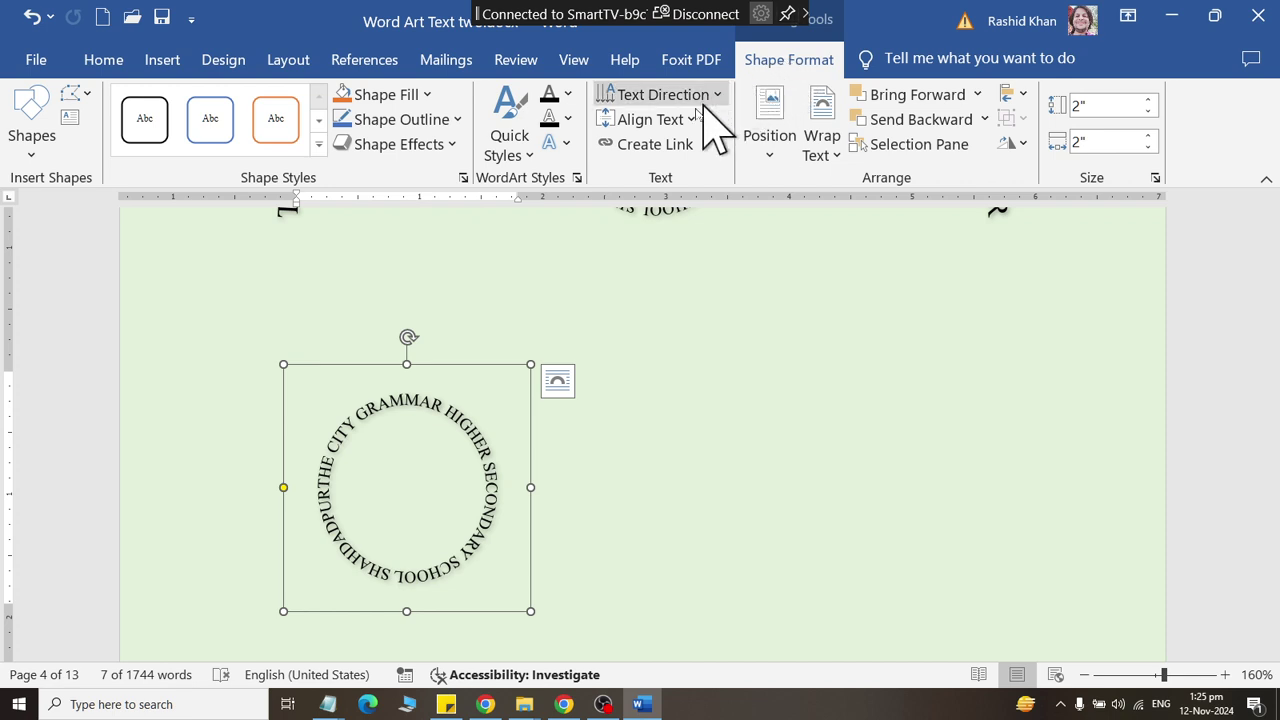
left_click(562, 145)
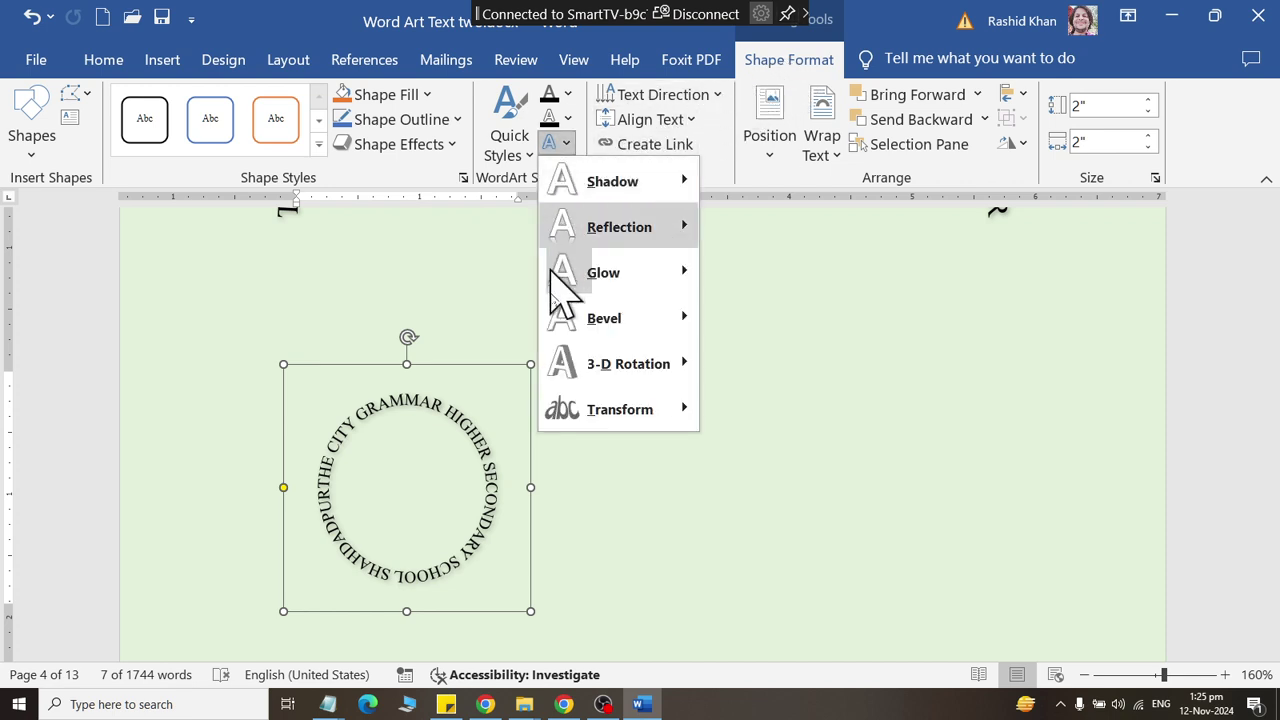
mouse_move(596, 428)
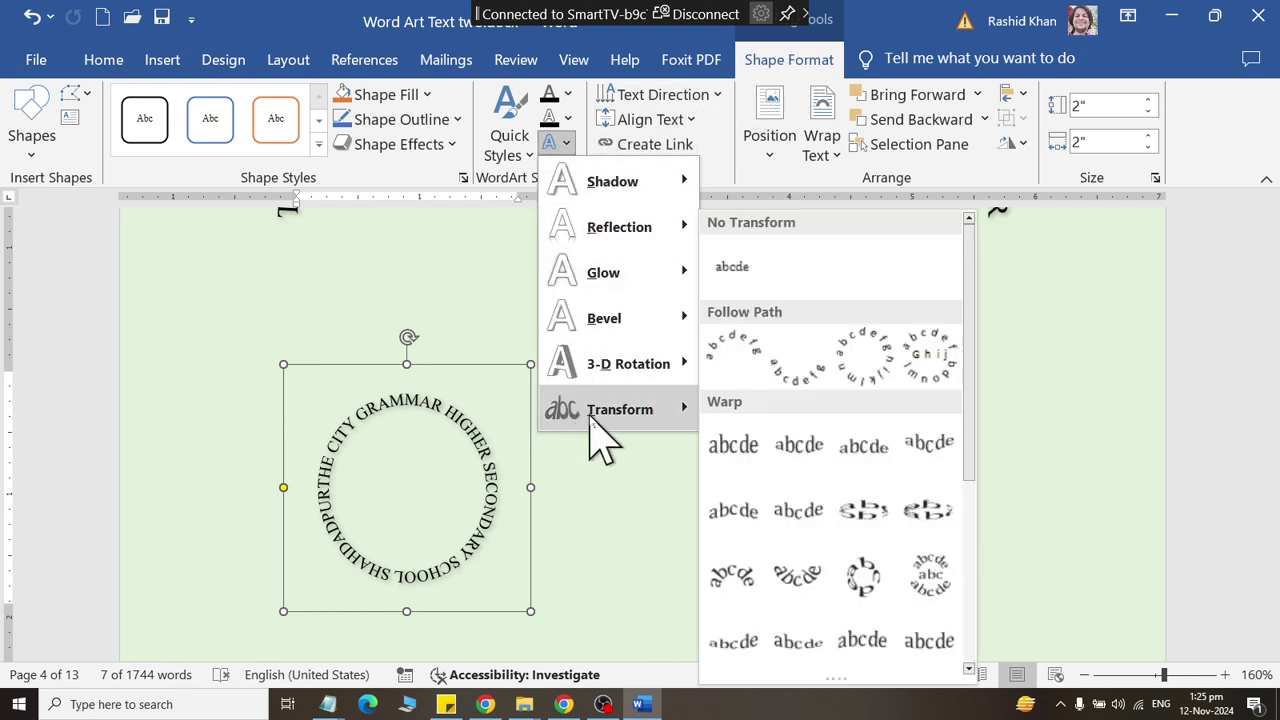
left_click(735, 268)
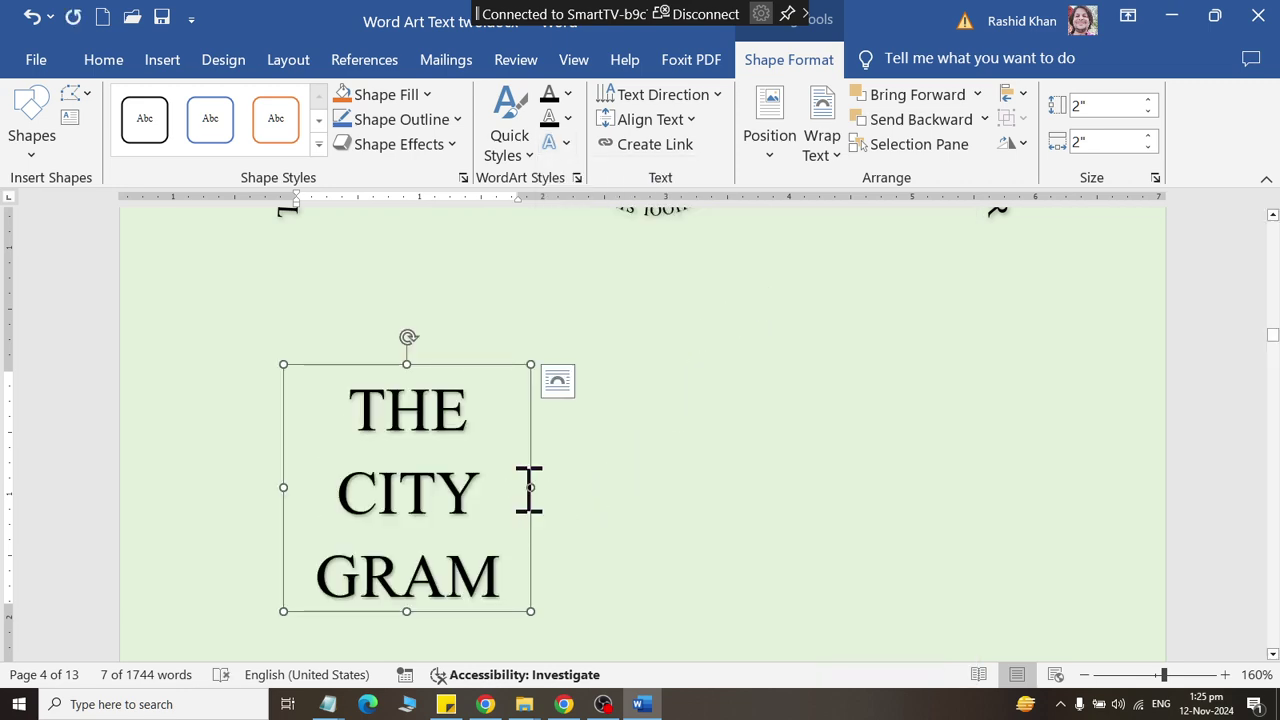
Step: Widen the copy to 6.07 inches so the name fits three straight lines
left_click_drag(530, 487, 1032, 487)
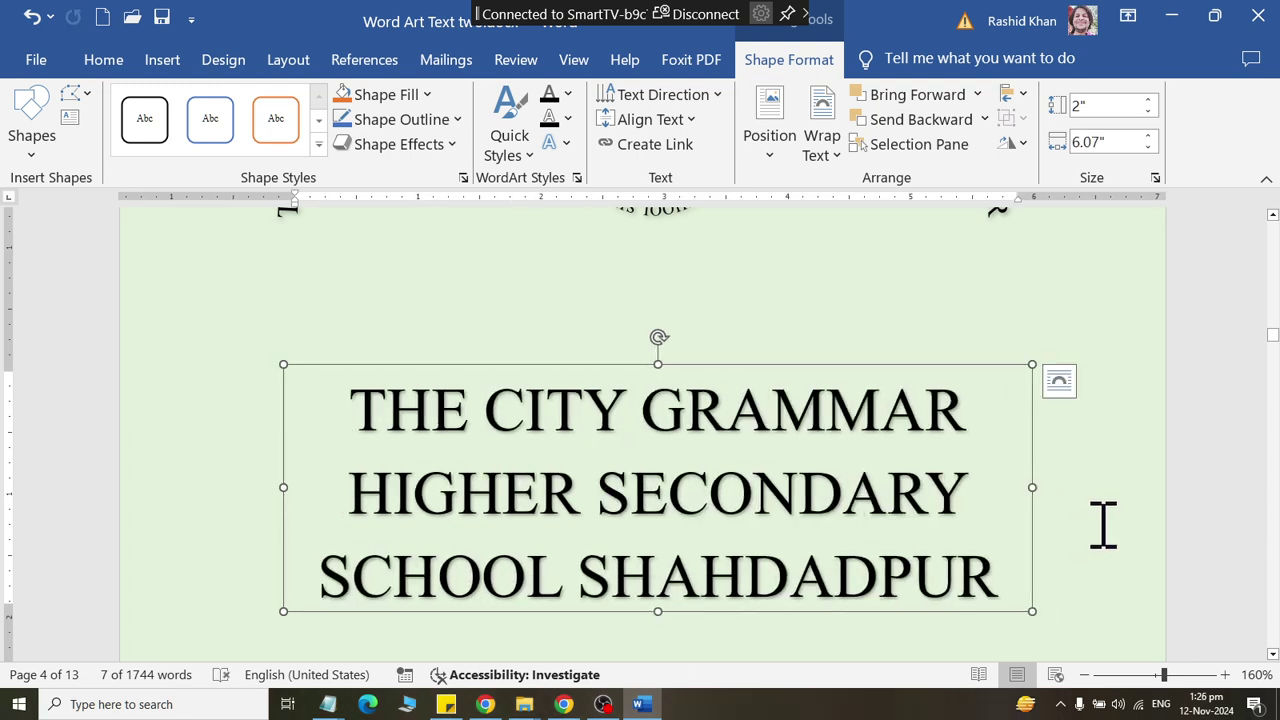
scroll(1063, 505, "up", 3)
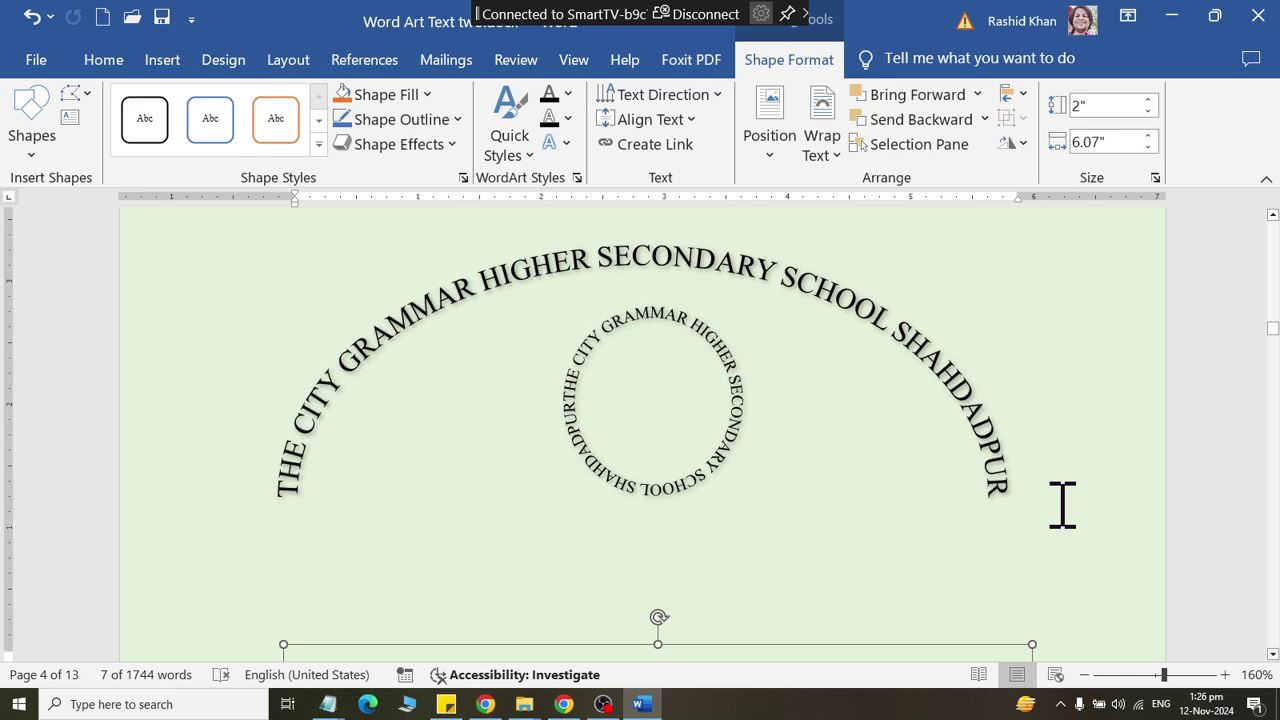
scroll(1063, 505, "down", 2)
scroll(1063, 505, "up", 1)
scroll(1063, 505, "down", 1)
scroll(1063, 505, "down", 2)
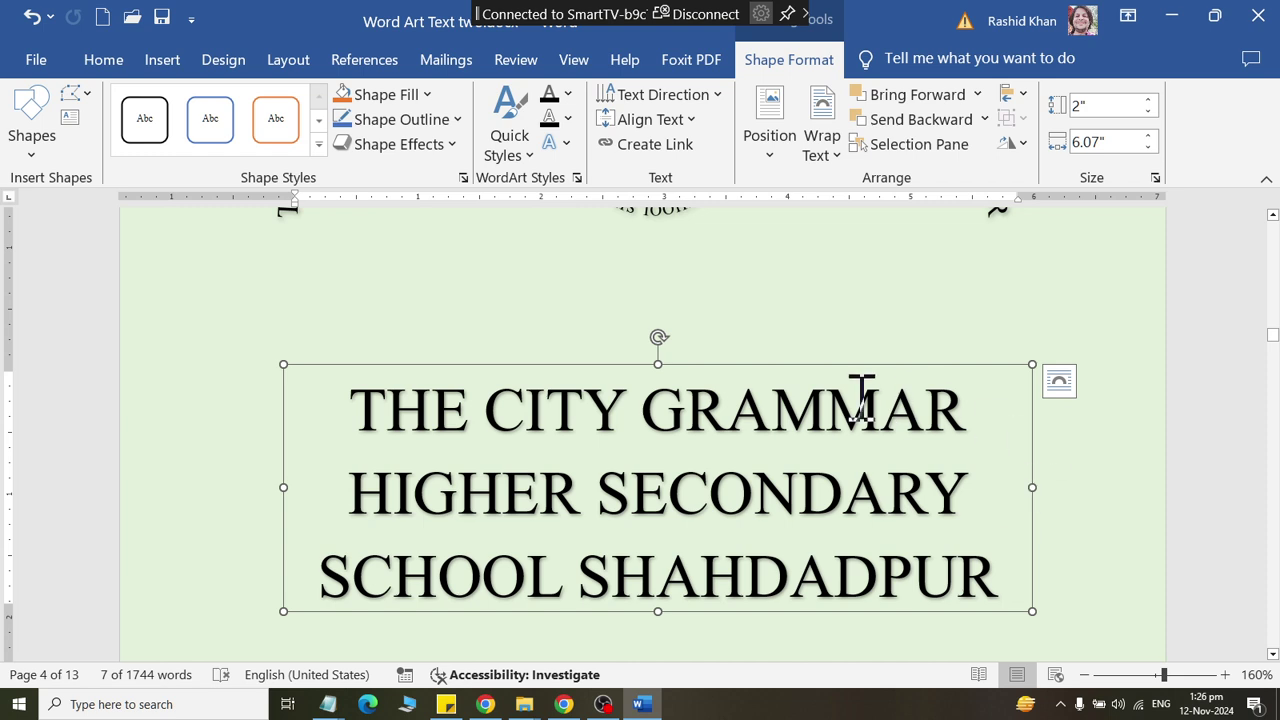
scroll(860, 395, "down", 1)
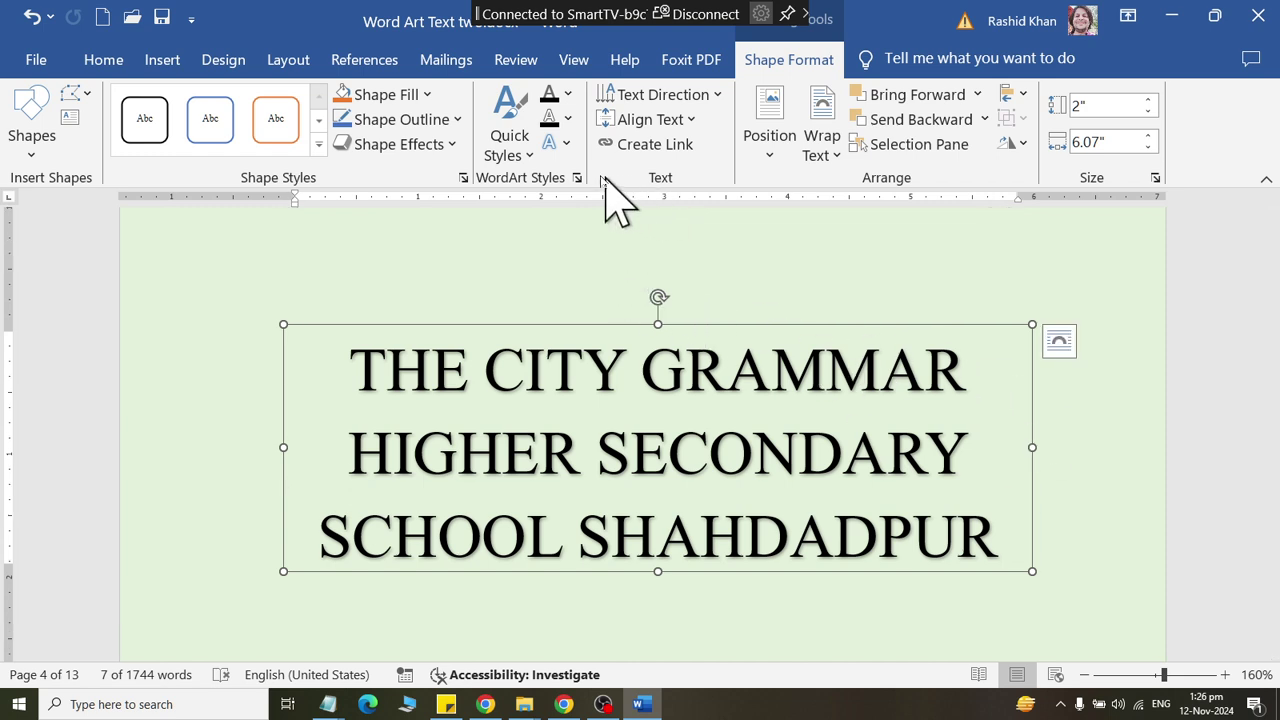
Step: Try a curved Follow Path effect and resize on the copy, then undo both
left_click(562, 146)
mouse_move(611, 430)
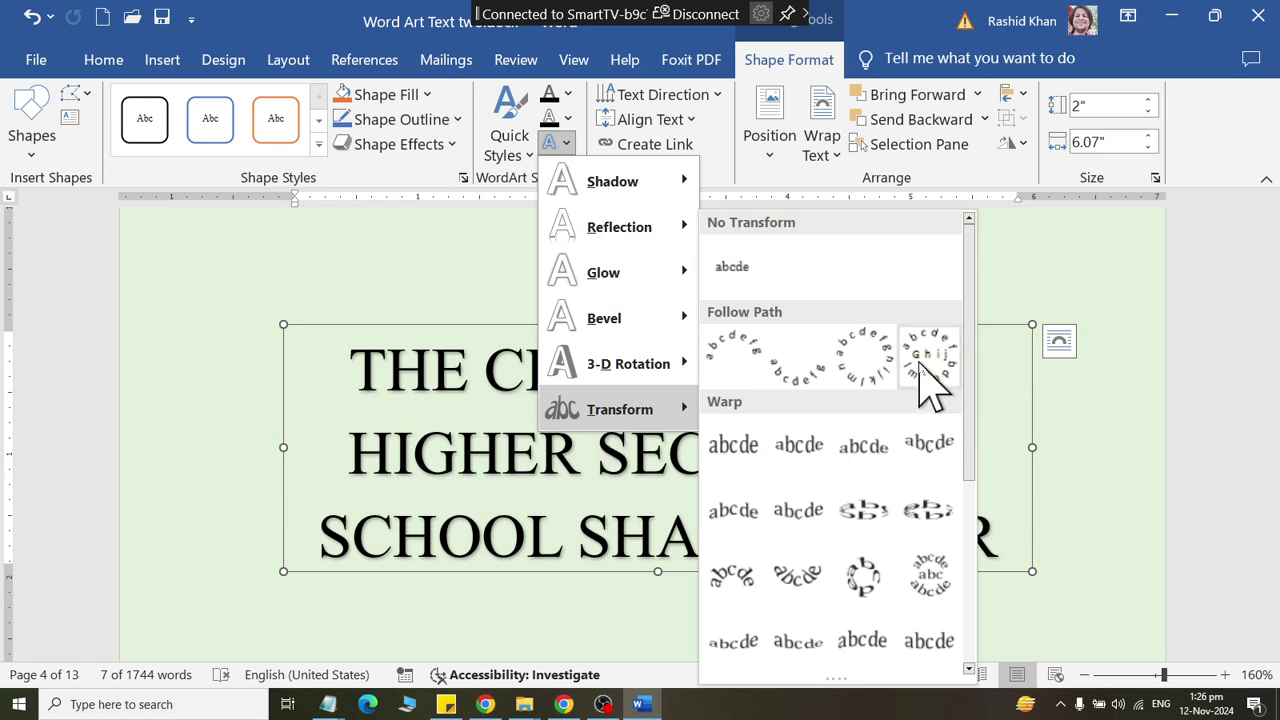
key("ctrl+z")
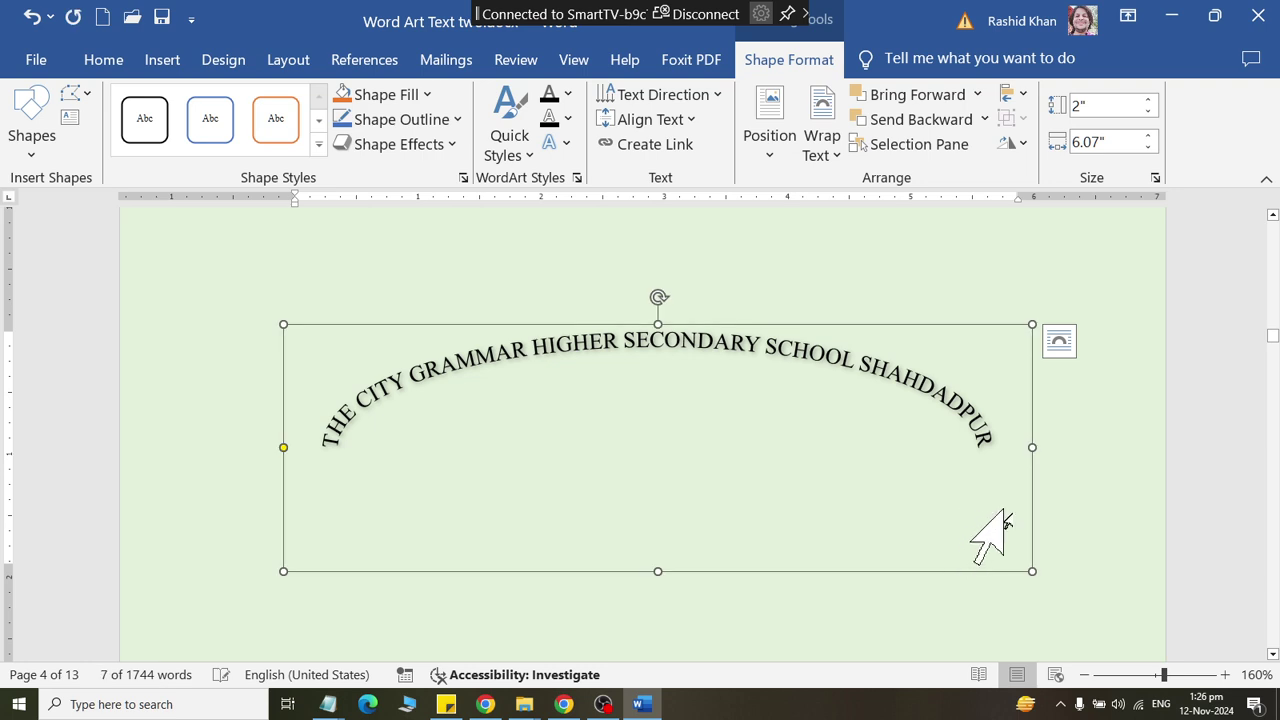
mouse_move(1031, 566)
left_mouse_down()
mouse_move(760, 628)
mouse_move(1045, 550)
left_mouse_up()
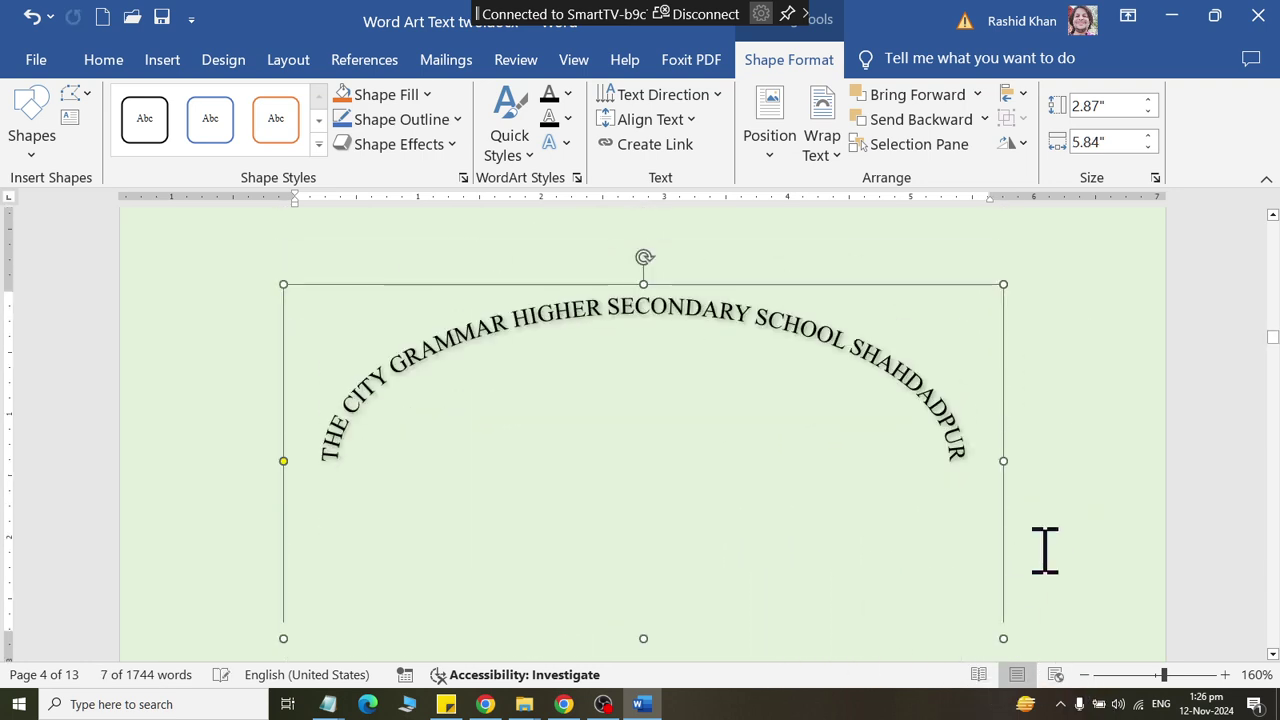
key("ctrl+z")
key("ctrl+z")
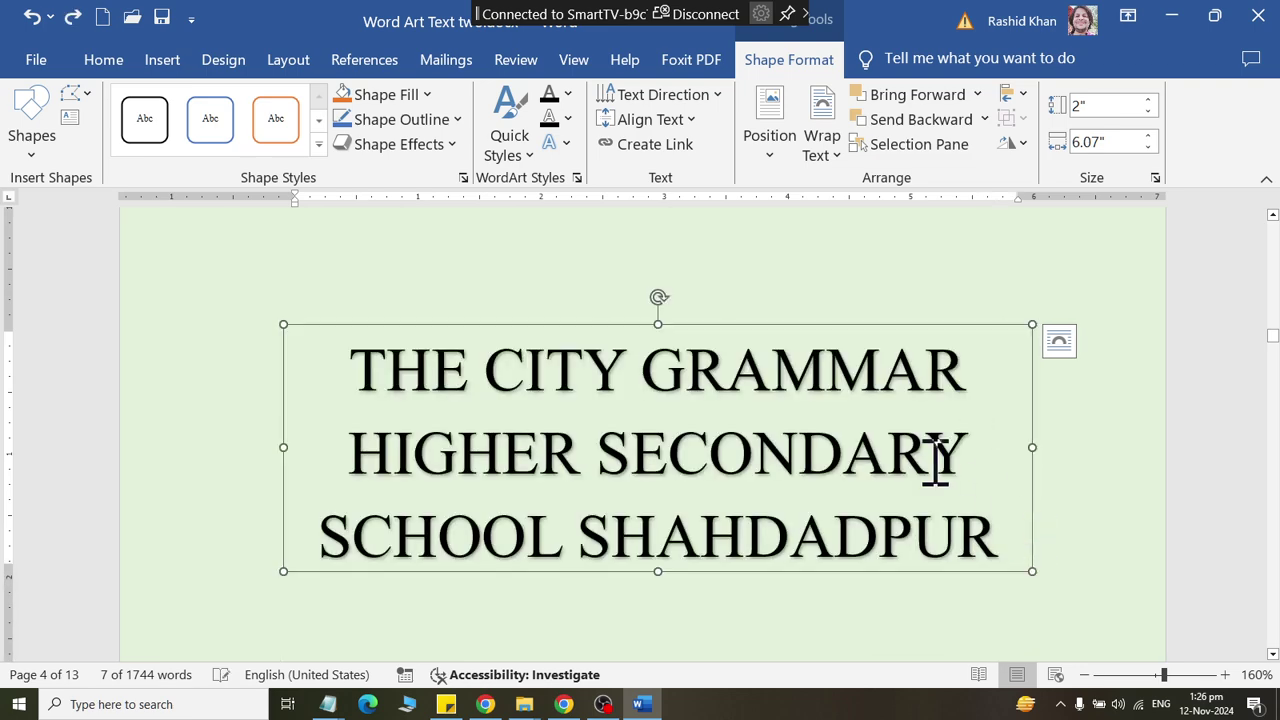
Step: Move the school-name WordArt left on the page
left_click(566, 145)
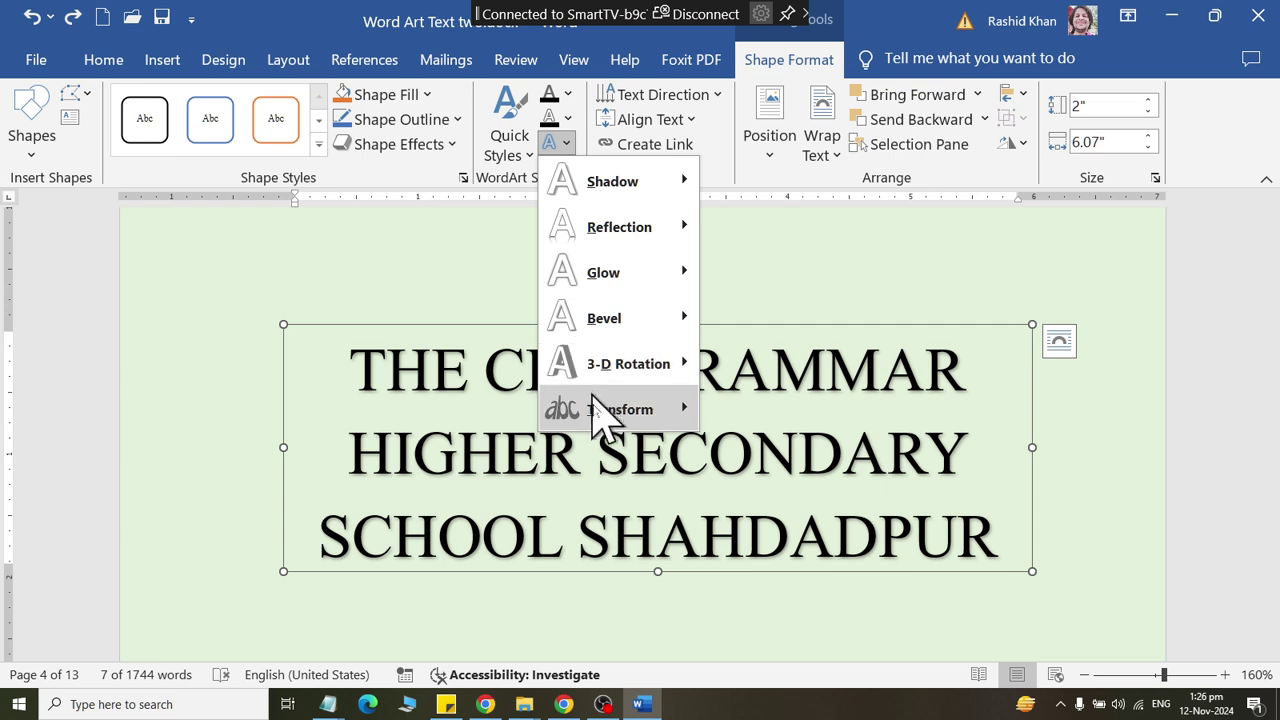
mouse_move(598, 418)
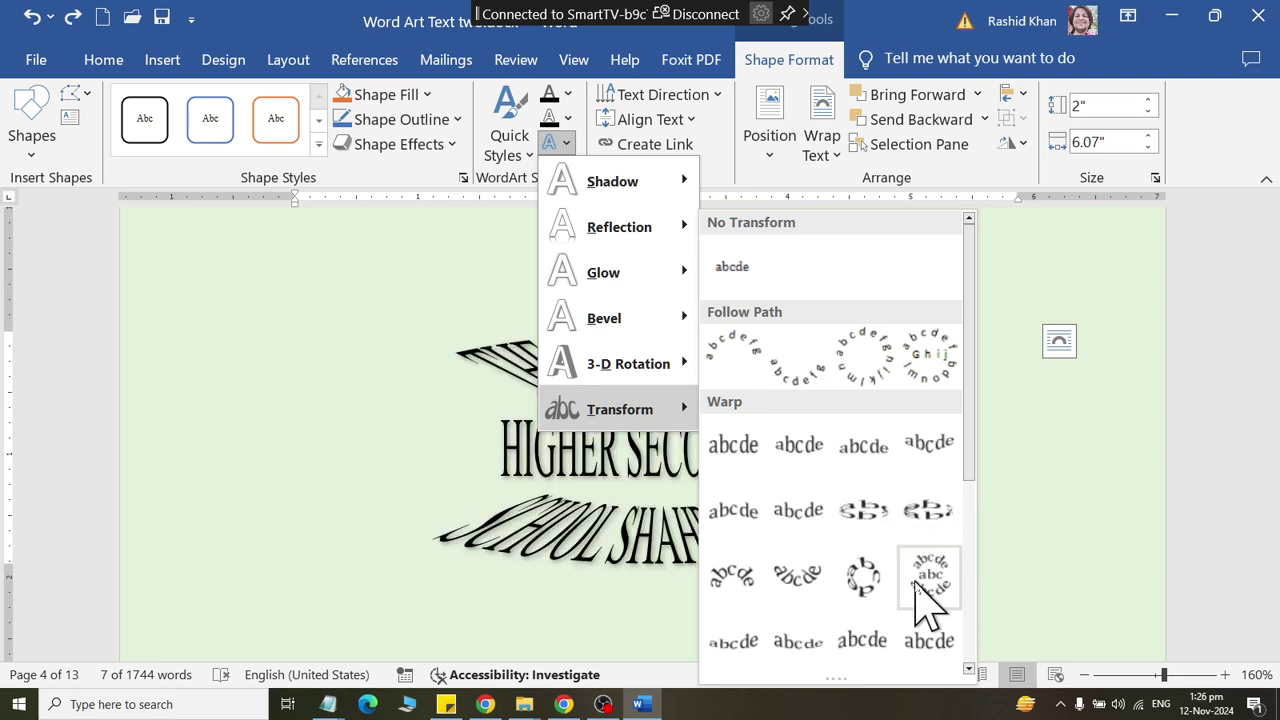
left_click(995, 527)
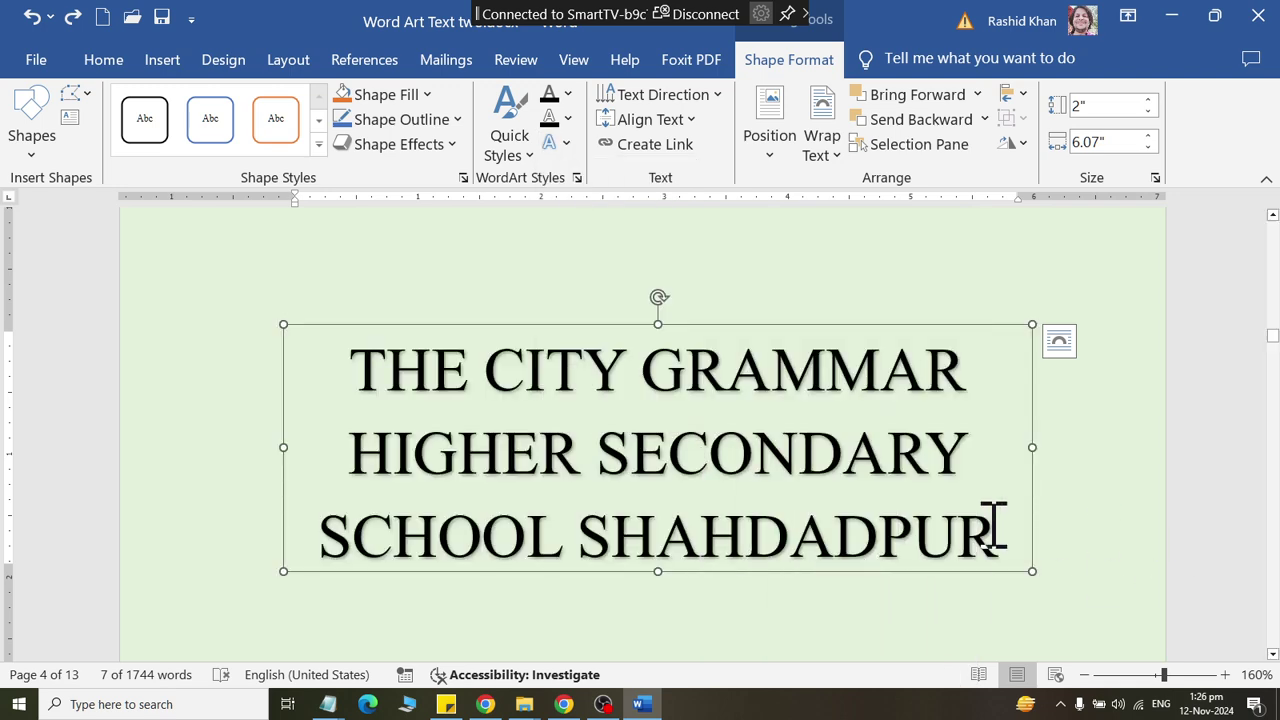
left_click_drag(862, 576, 755, 566)
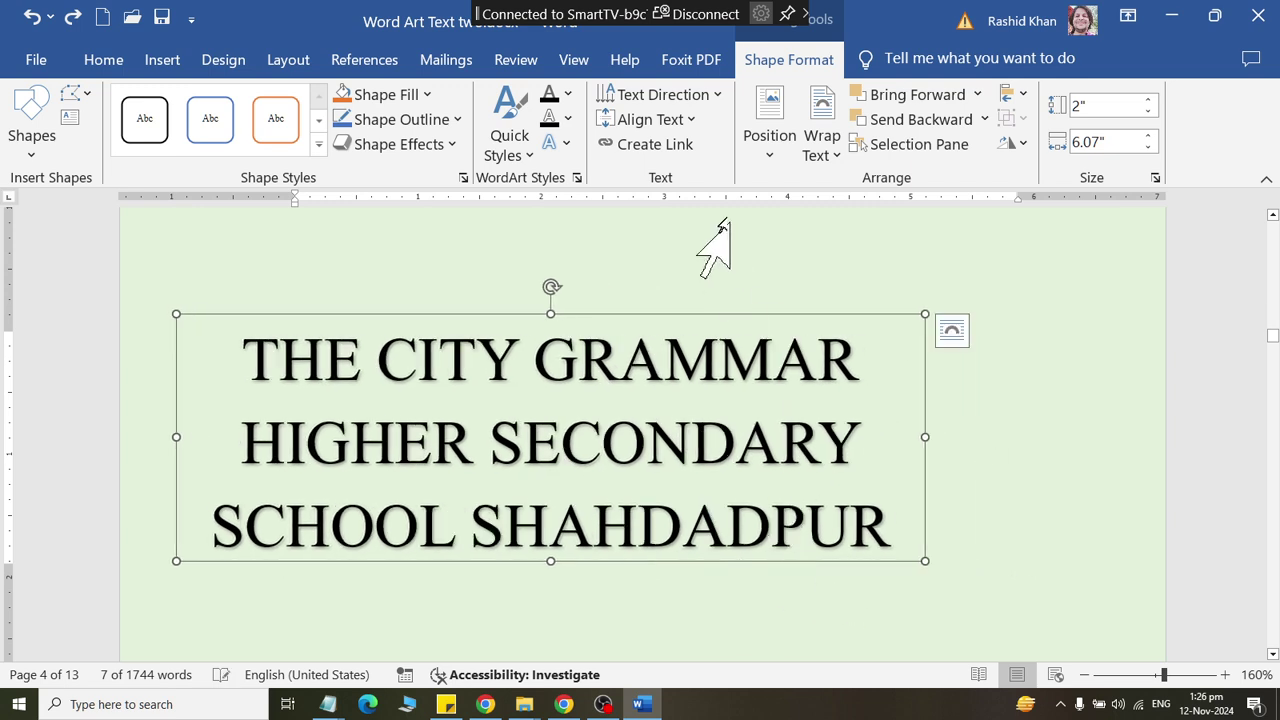
Step: Apply the Arch warp and enlarge the WordArt so the curved text spreads wider
left_click(557, 143)
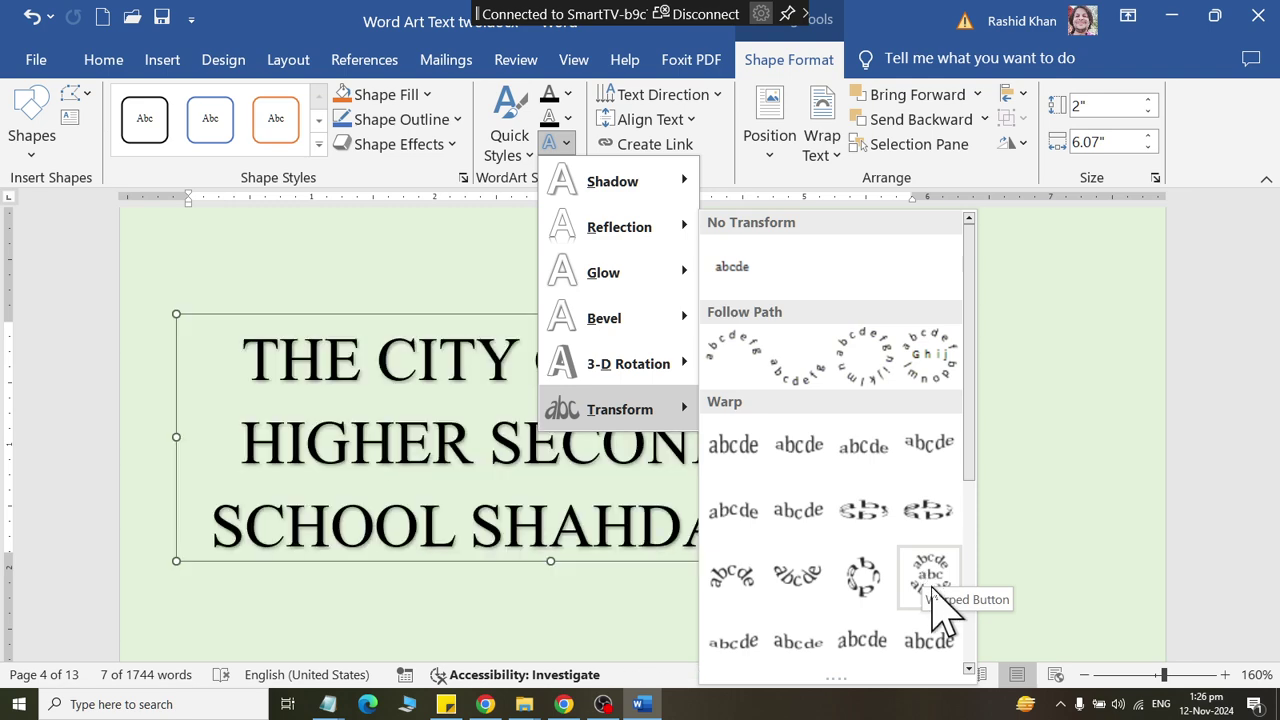
scroll(870, 600, "down", 2)
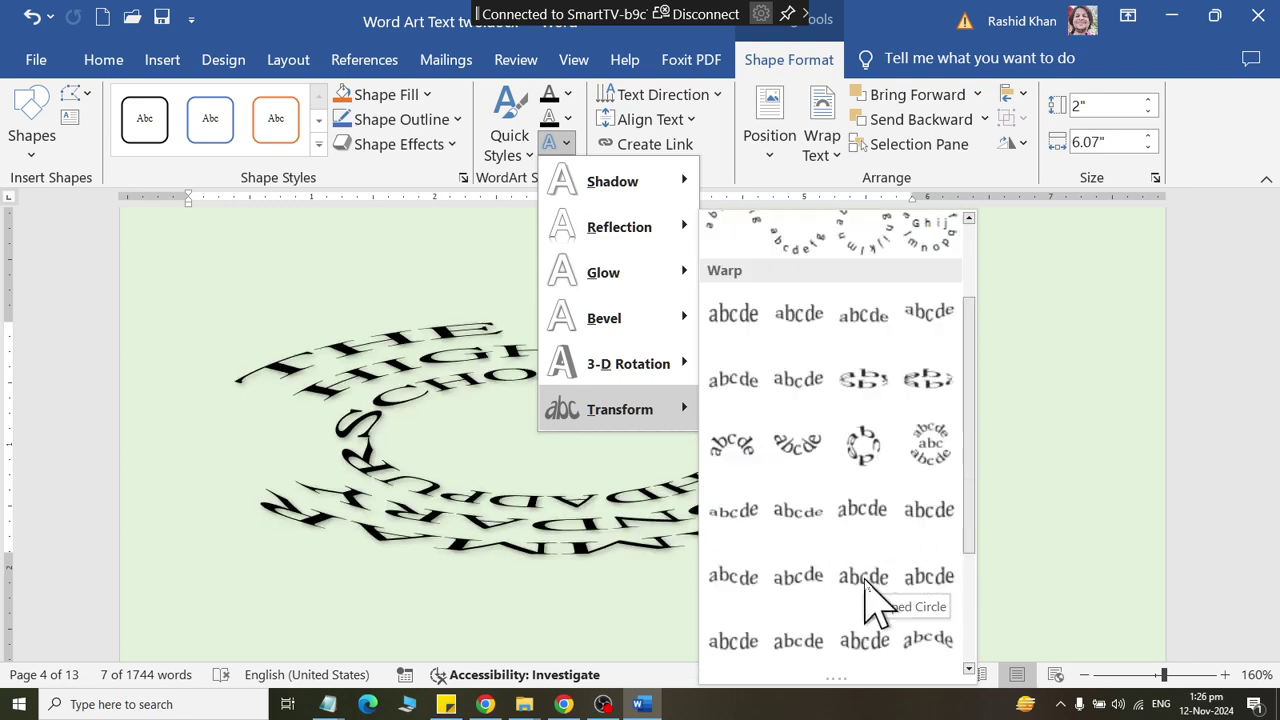
scroll(870, 600, "down", 2)
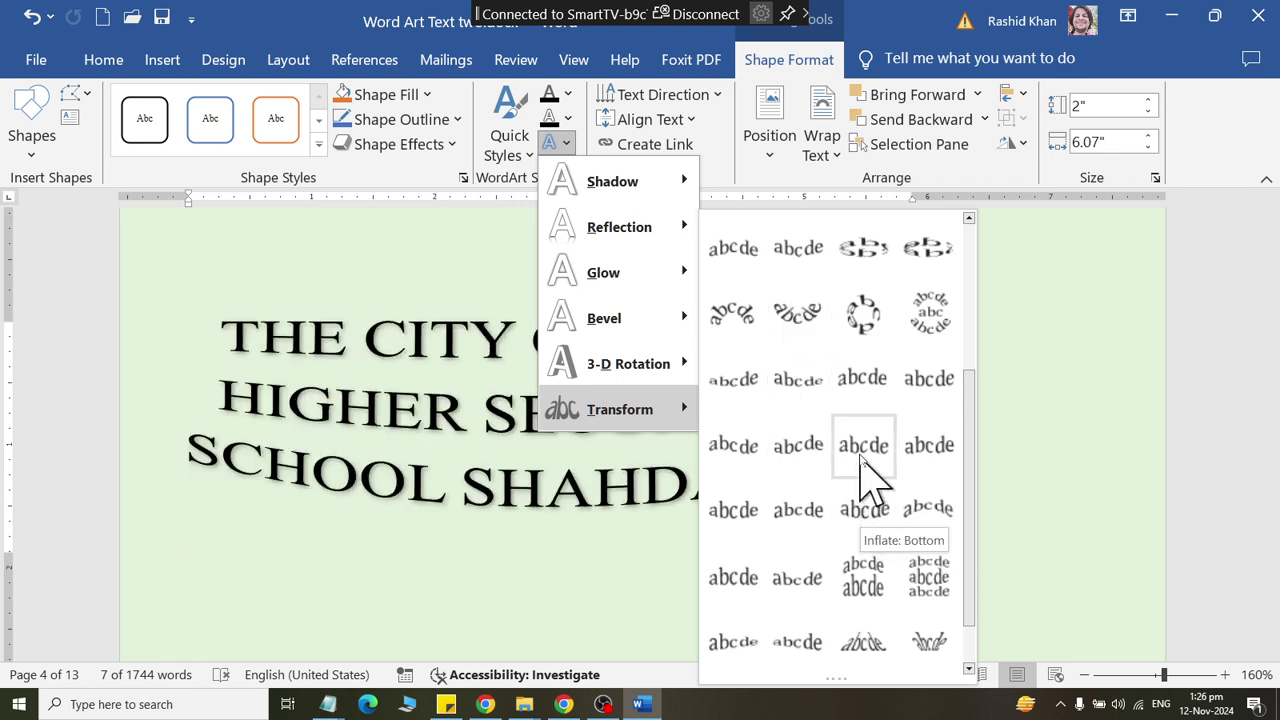
left_click(928, 530)
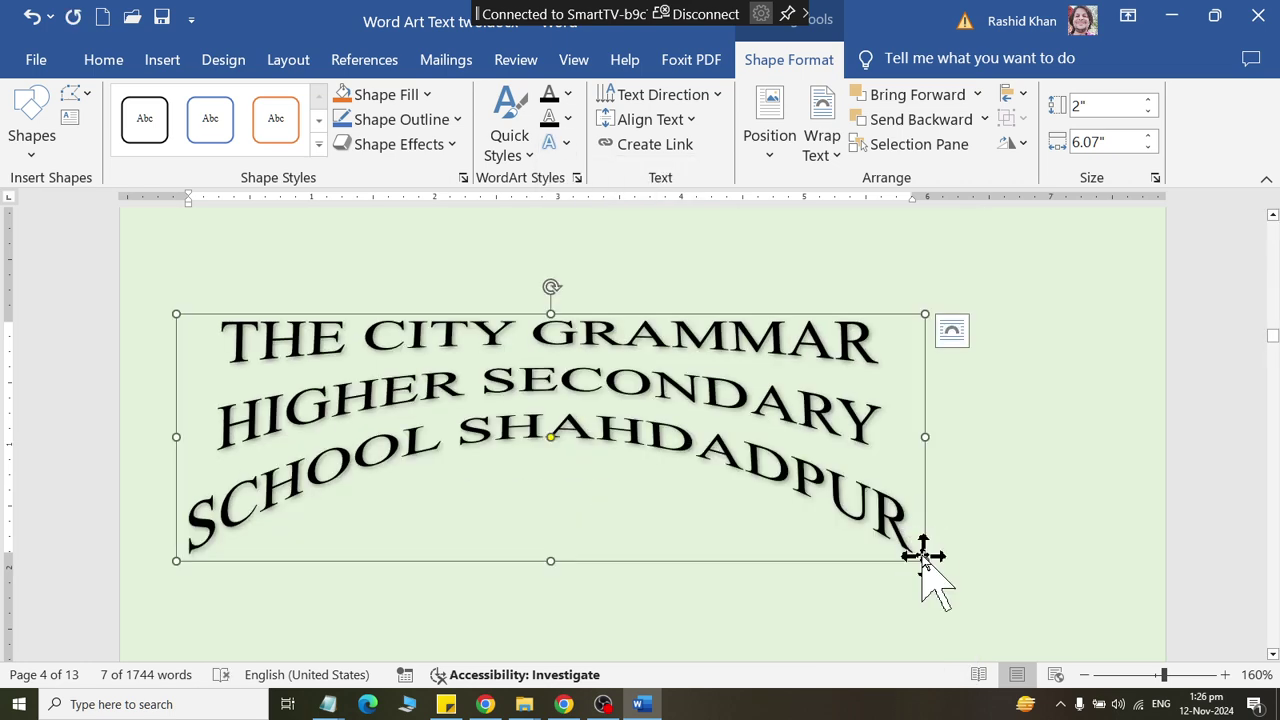
left_click_drag(928, 560, 1097, 617)
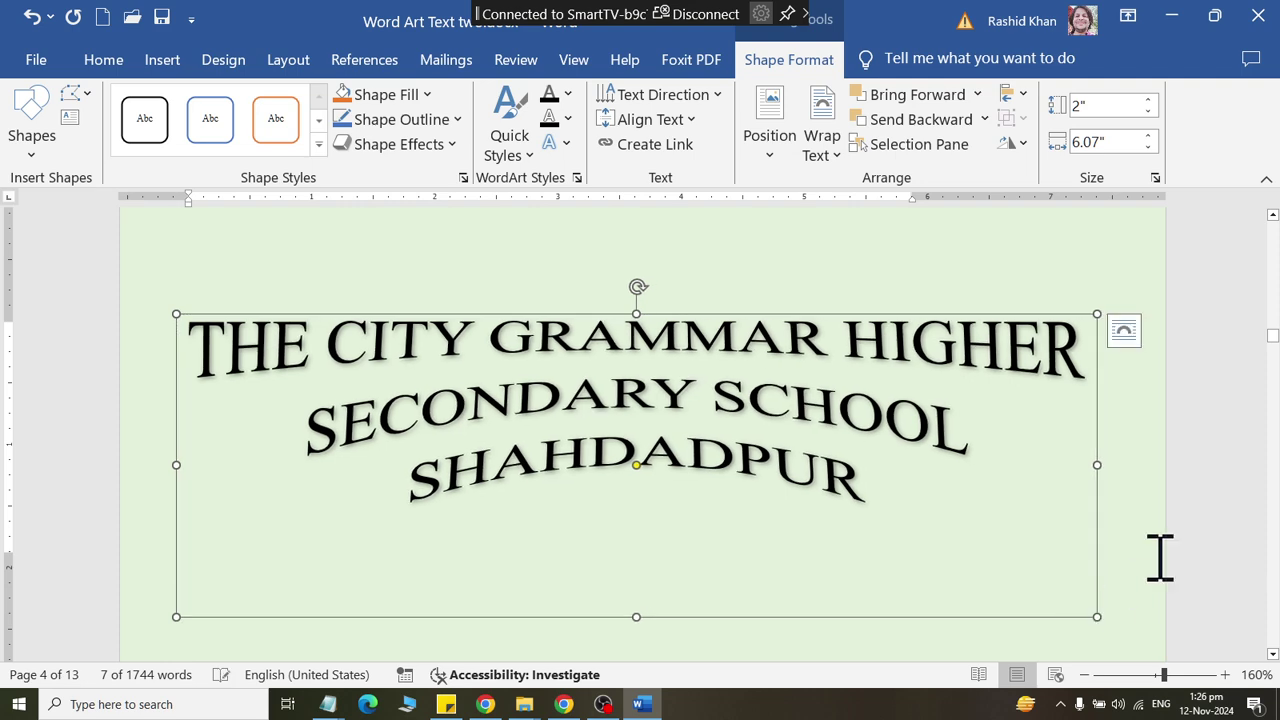
Step: Duplicate the arched school-name WordArt and move the copy below the original
left_click(1222, 461)
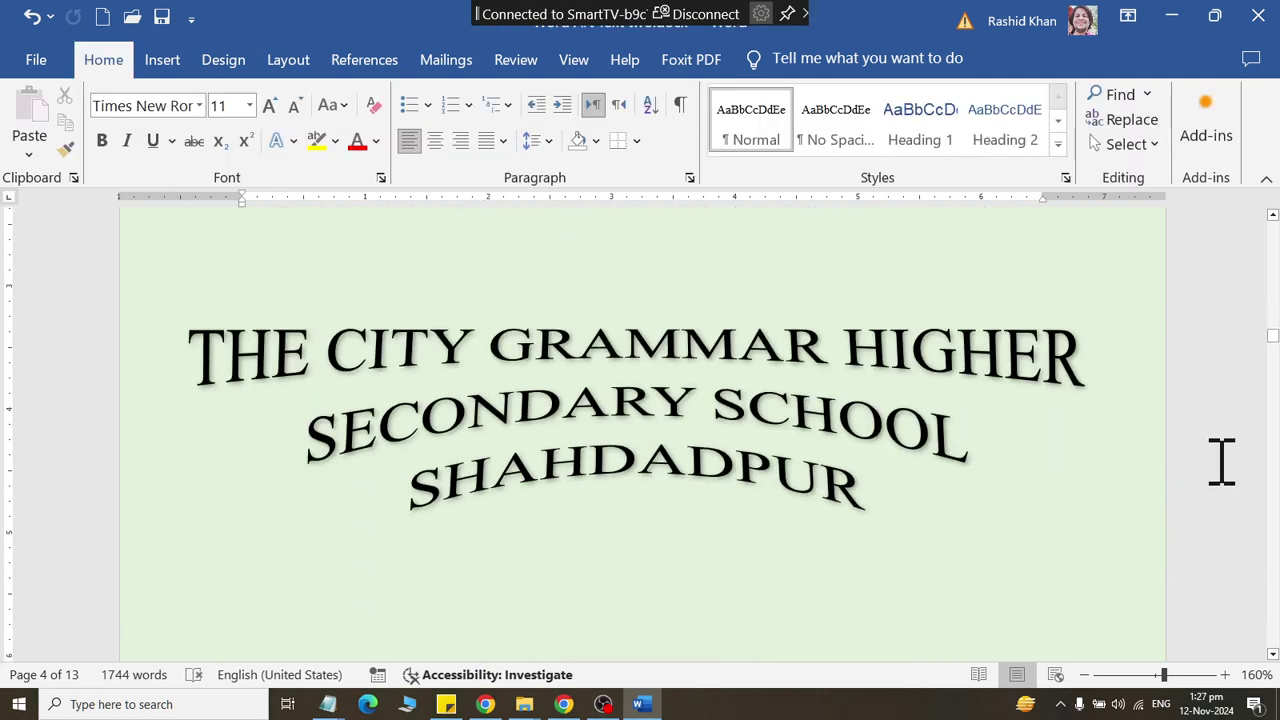
scroll(1222, 461, "down", 1)
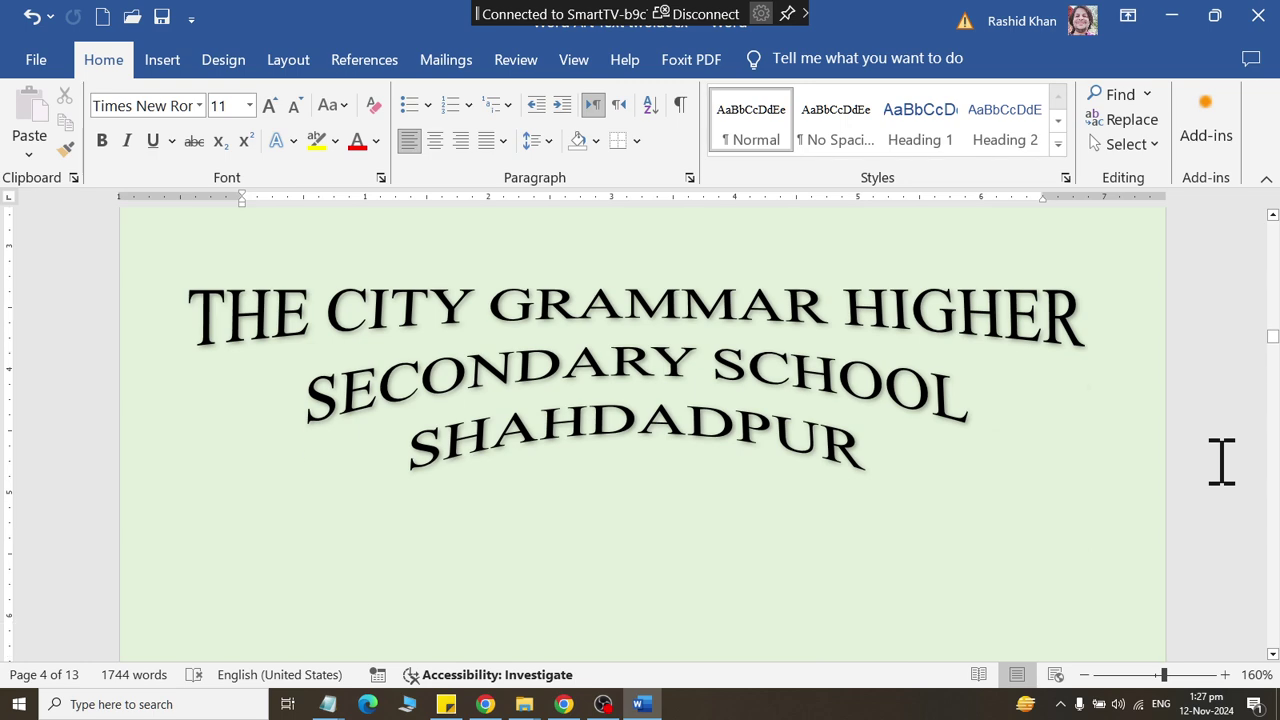
left_click(886, 543)
left_click(806, 588)
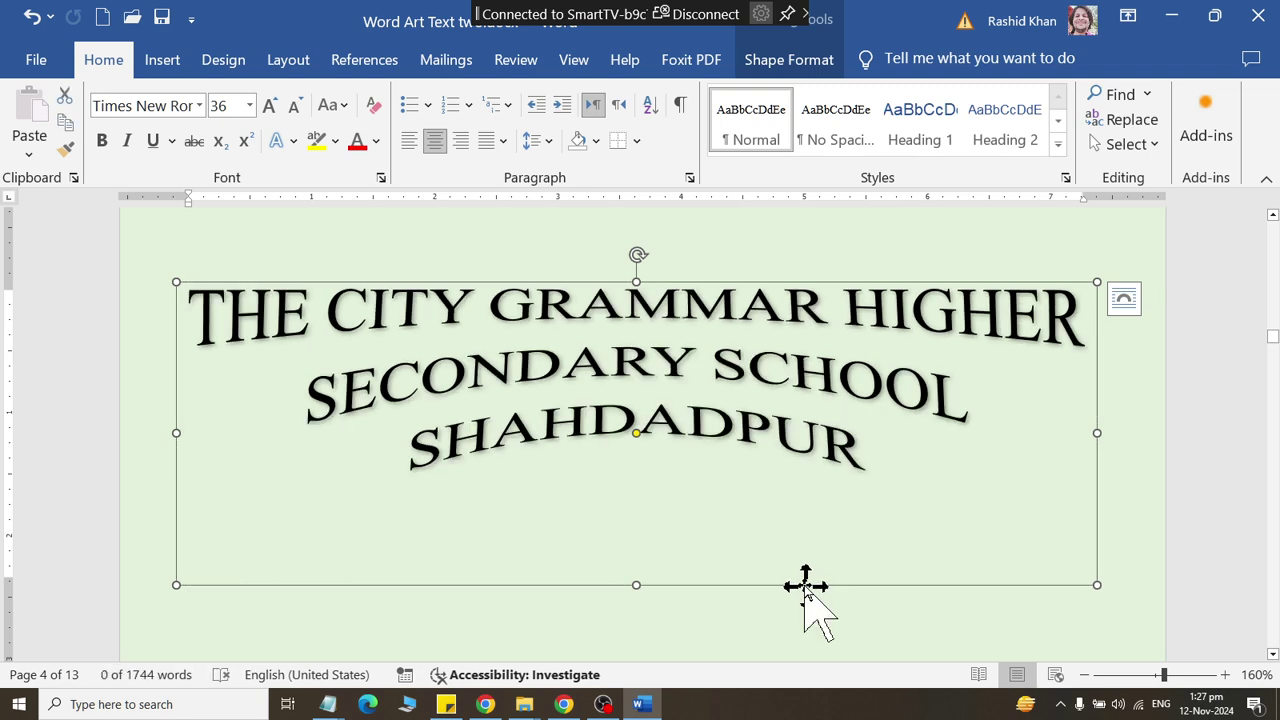
left_click_drag(806, 590, 826, 570)
scroll(812, 450, "down", 7)
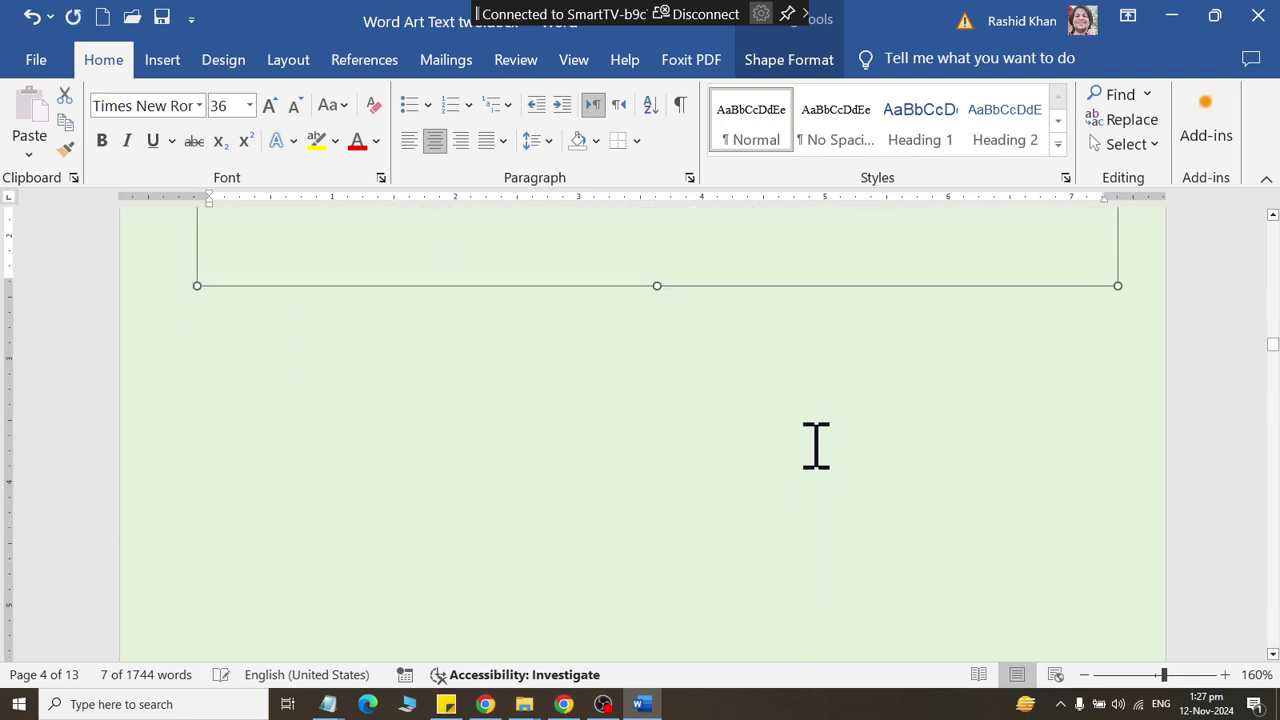
left_click(746, 290)
left_click_drag(737, 292, 740, 628)
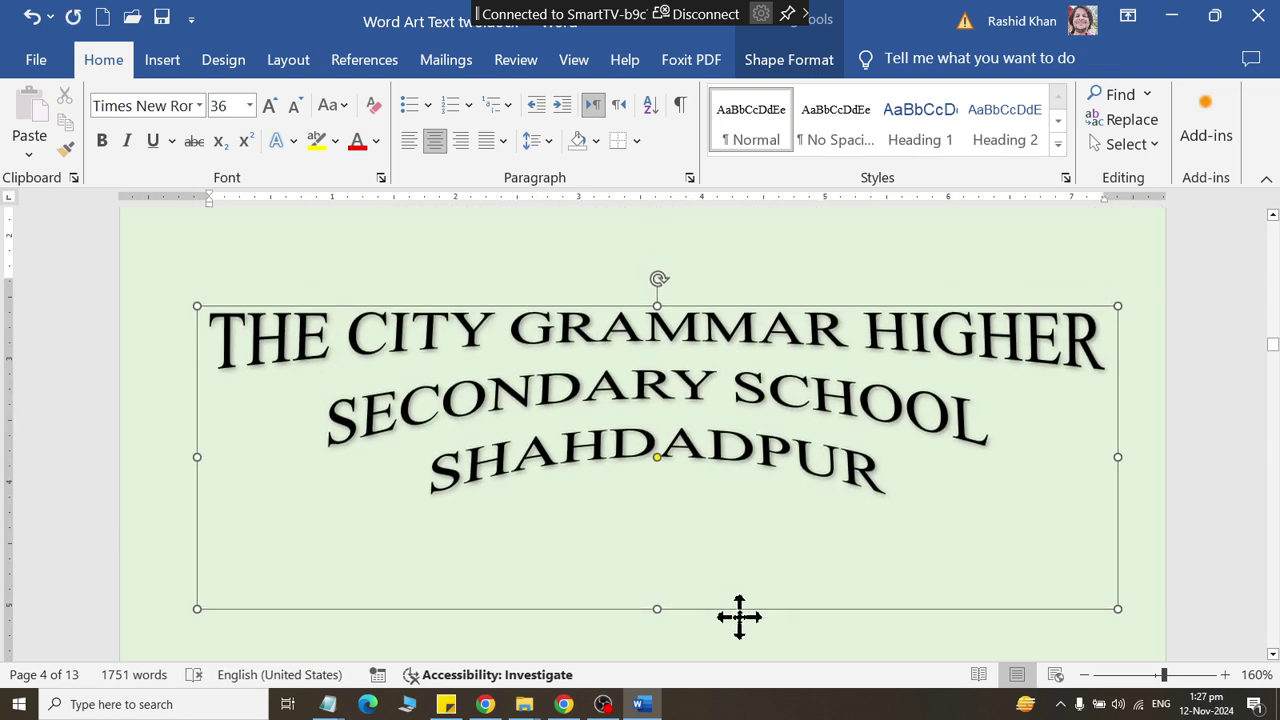
Step: Remove the copy's arch transform and give it a tall, condensed warp style
left_click(785, 72)
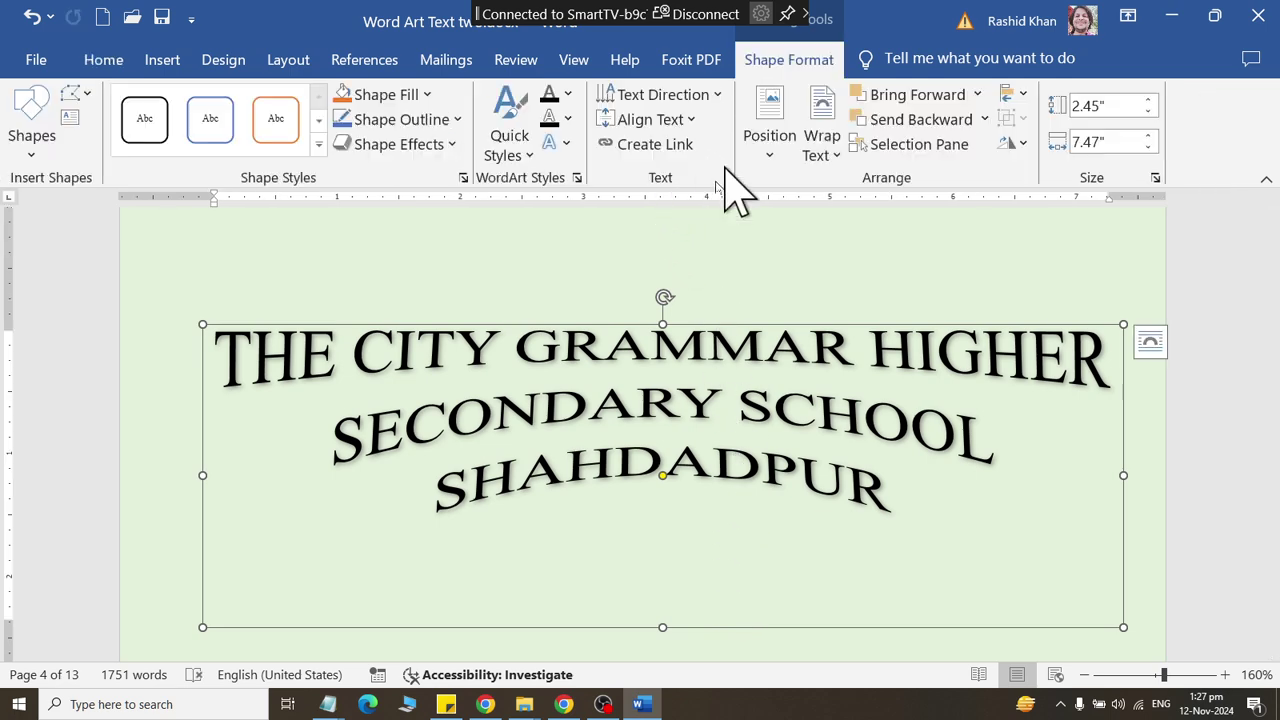
left_click(565, 143)
mouse_move(690, 405)
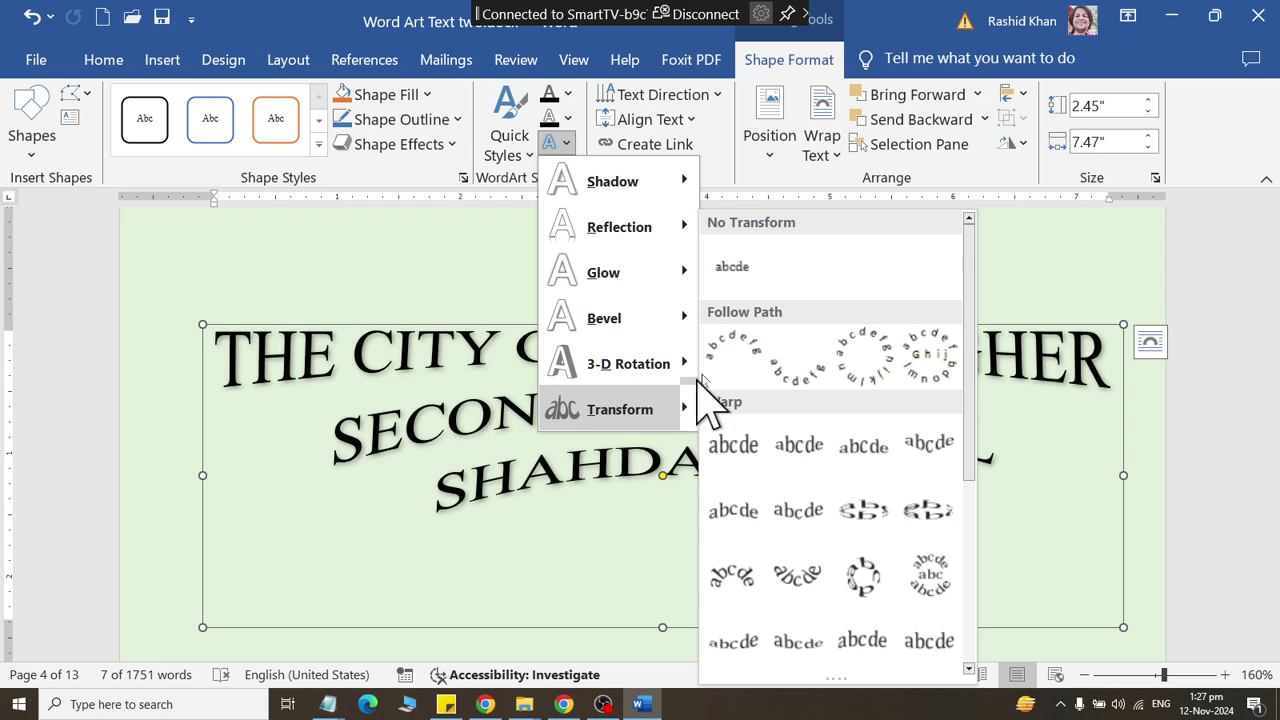
left_click(737, 263)
left_click(550, 147)
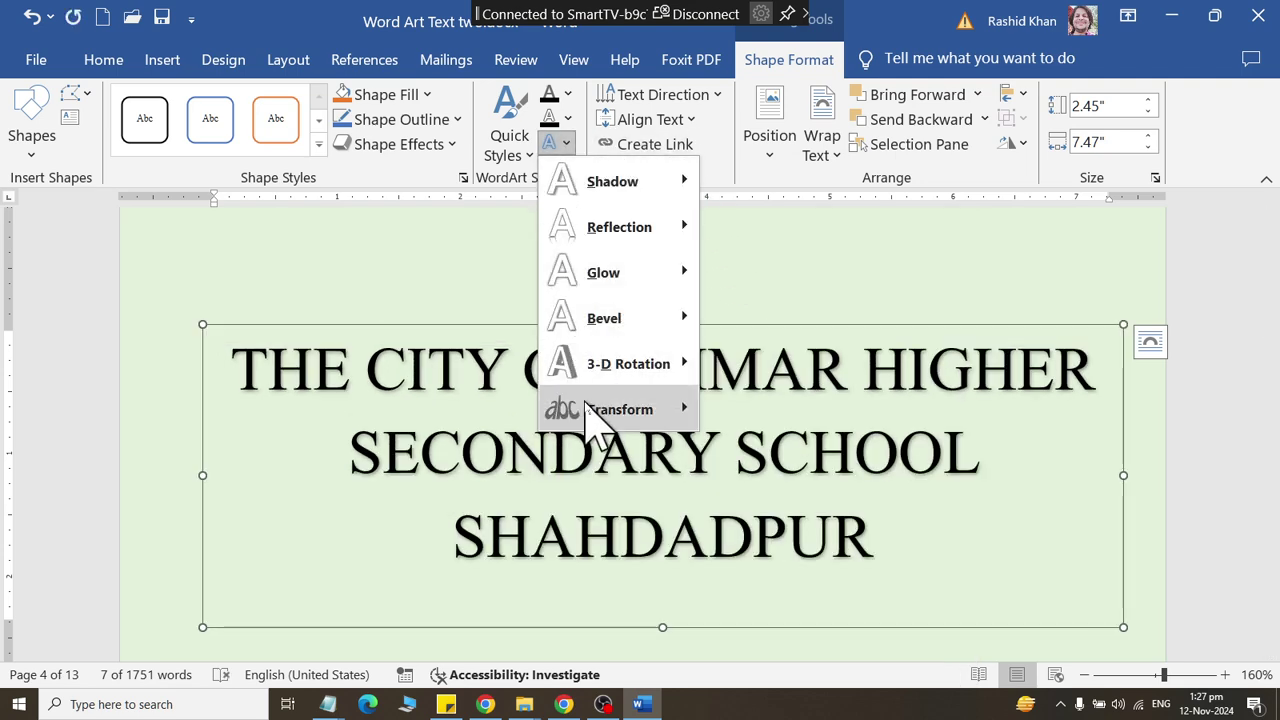
scroll(780, 480, "down", 2)
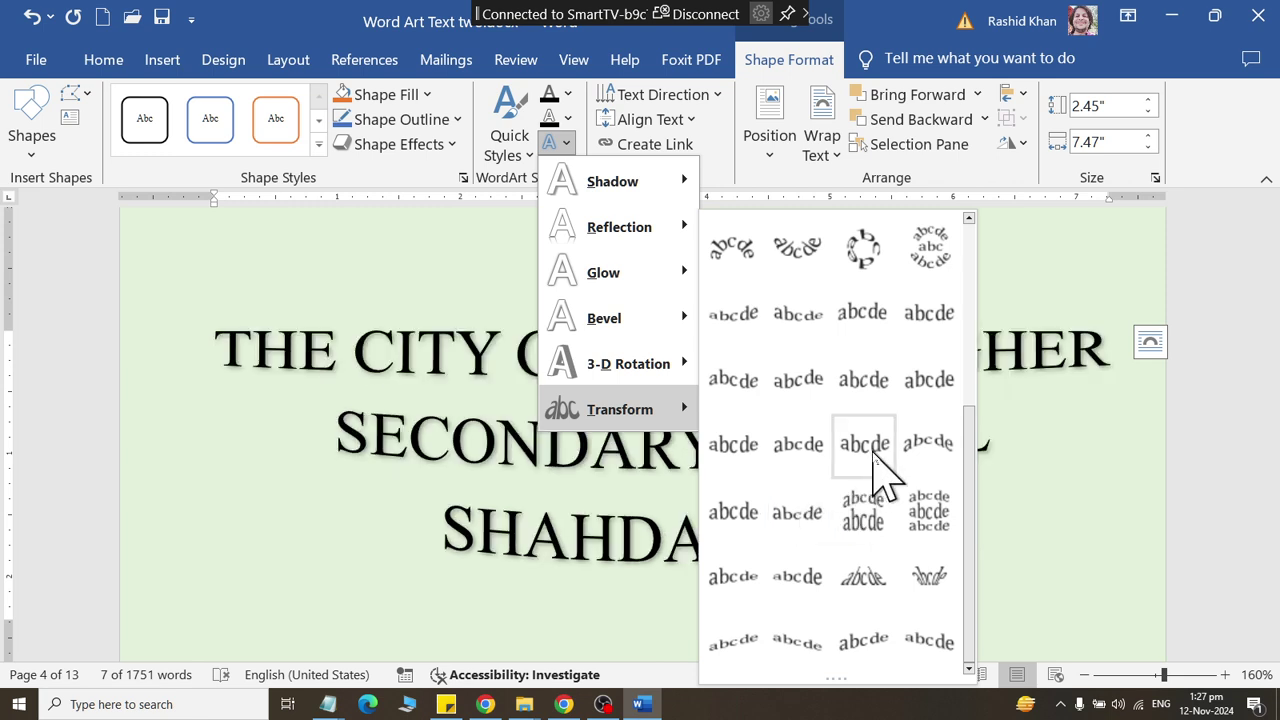
left_click(935, 540)
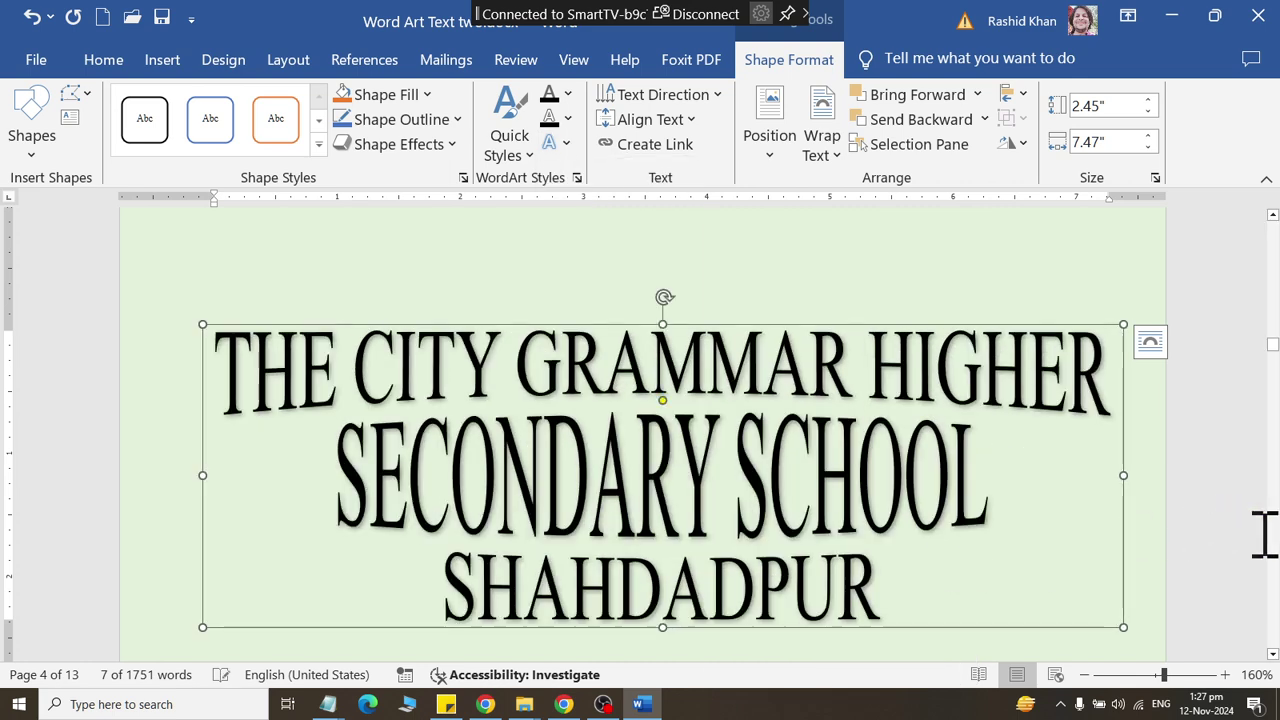
Step: Scroll through the page to review the arched WordArt, circular seal and both school-name copies
left_click(1208, 520)
scroll(1208, 520, "up", 3)
scroll(1208, 520, "down", 3)
scroll(1208, 520, "down", 3)
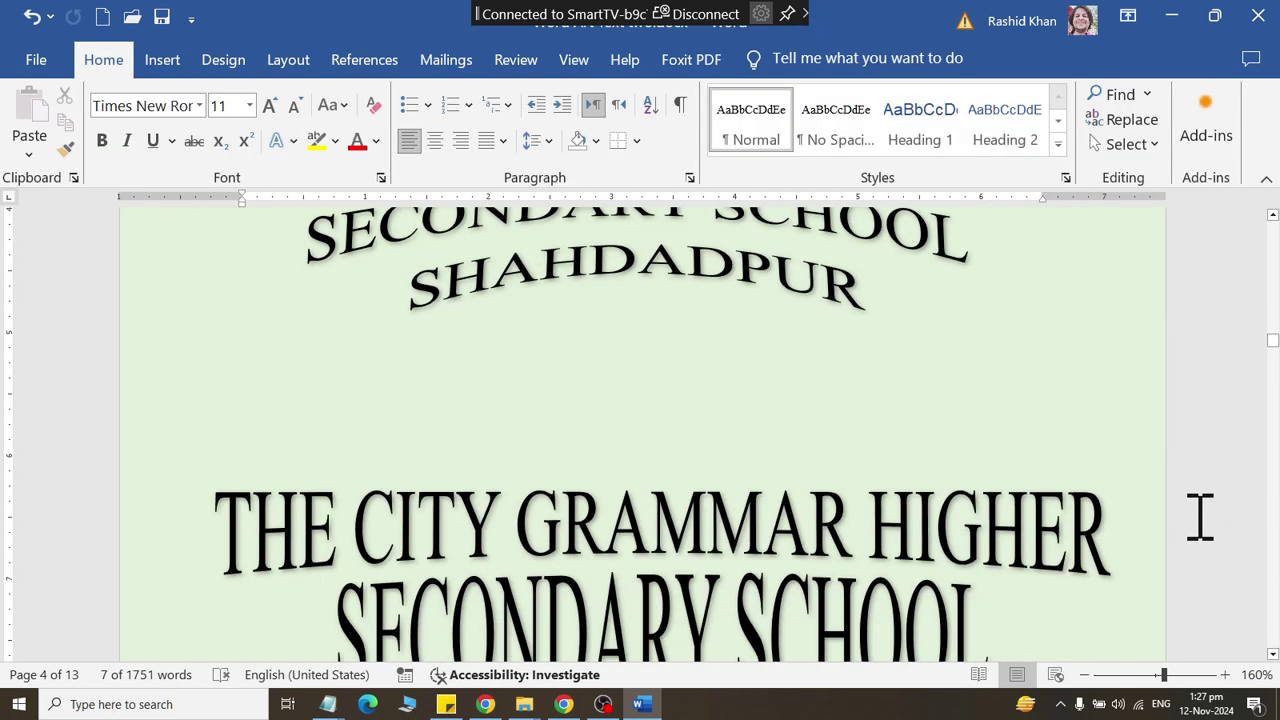
scroll(1204, 518, "down", 3, "ctrl")
scroll(1200, 518, "down", 2, "ctrl")
scroll(1200, 518, "up", 1)
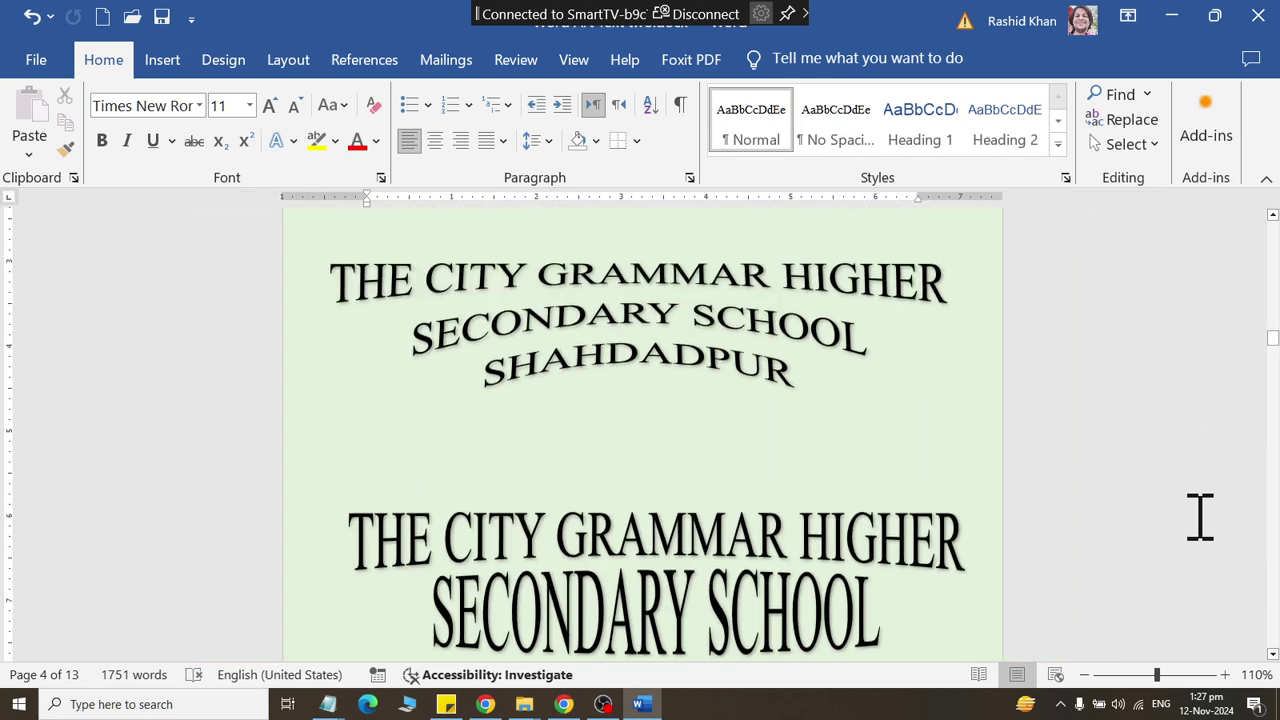
scroll(1200, 518, "up", 2)
scroll(1200, 517, "up", 2)
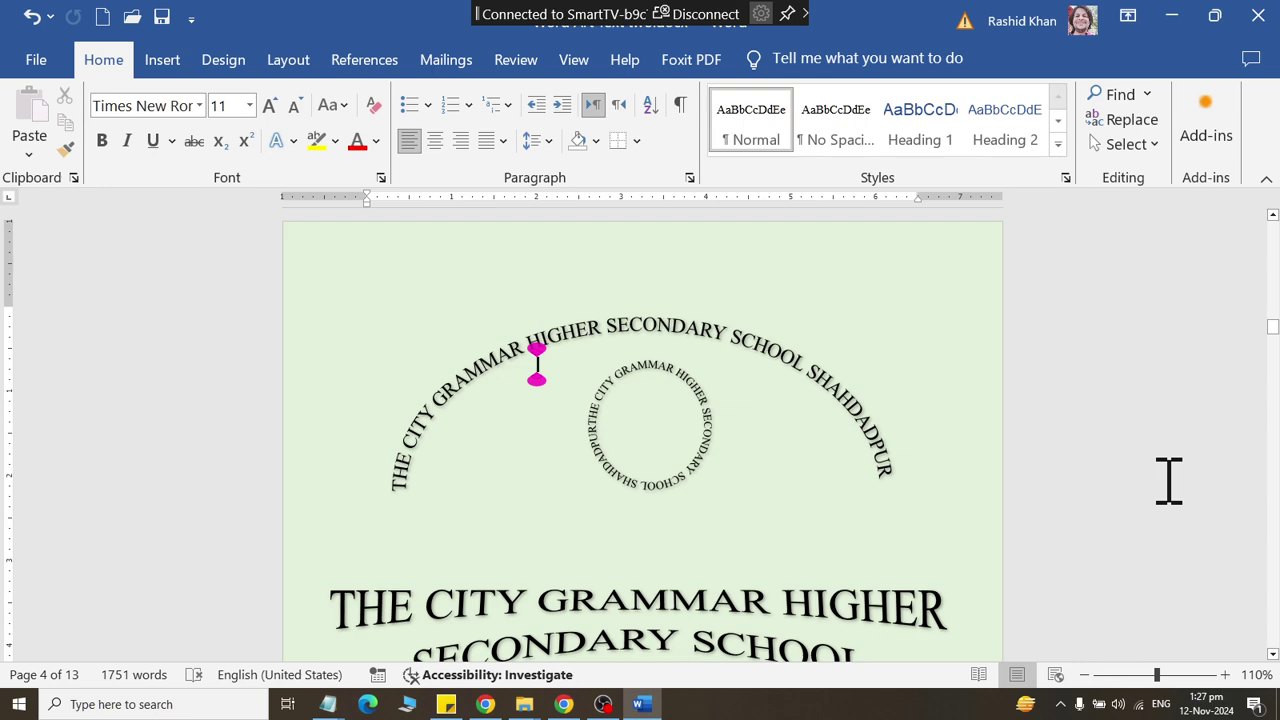
scroll(1169, 482, "down", 3)
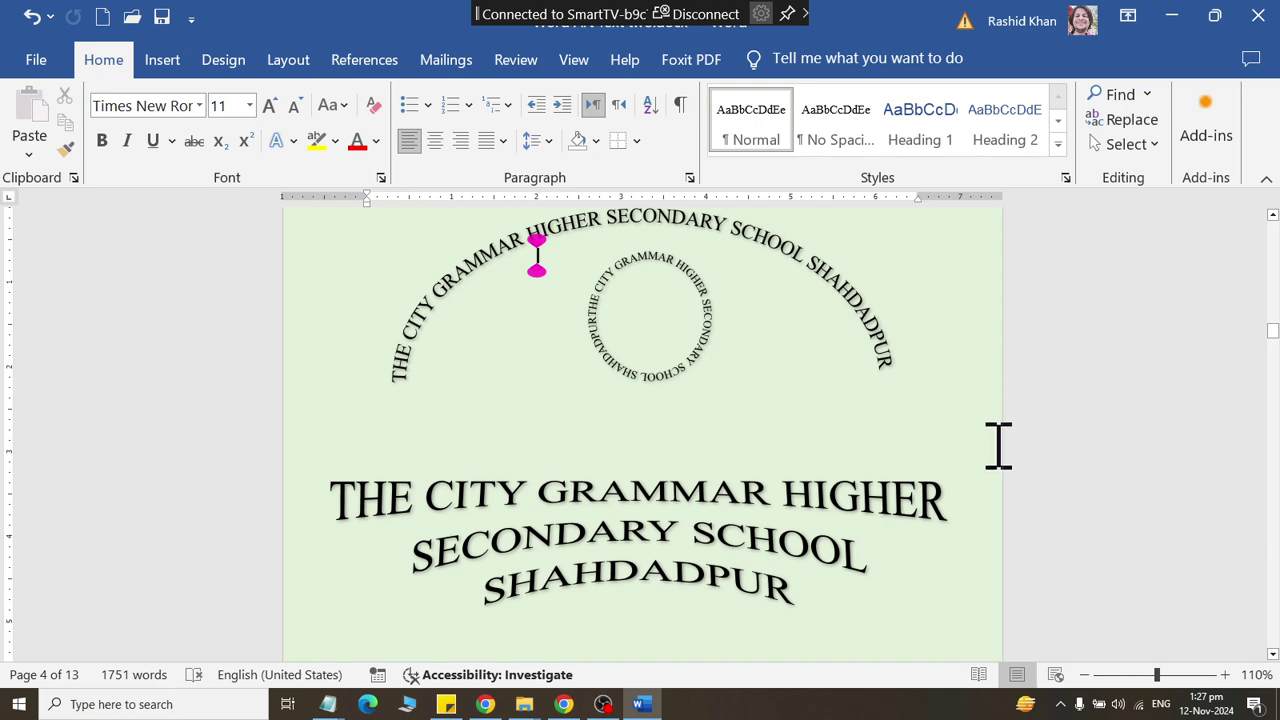
scroll(998, 445, "down", 1)
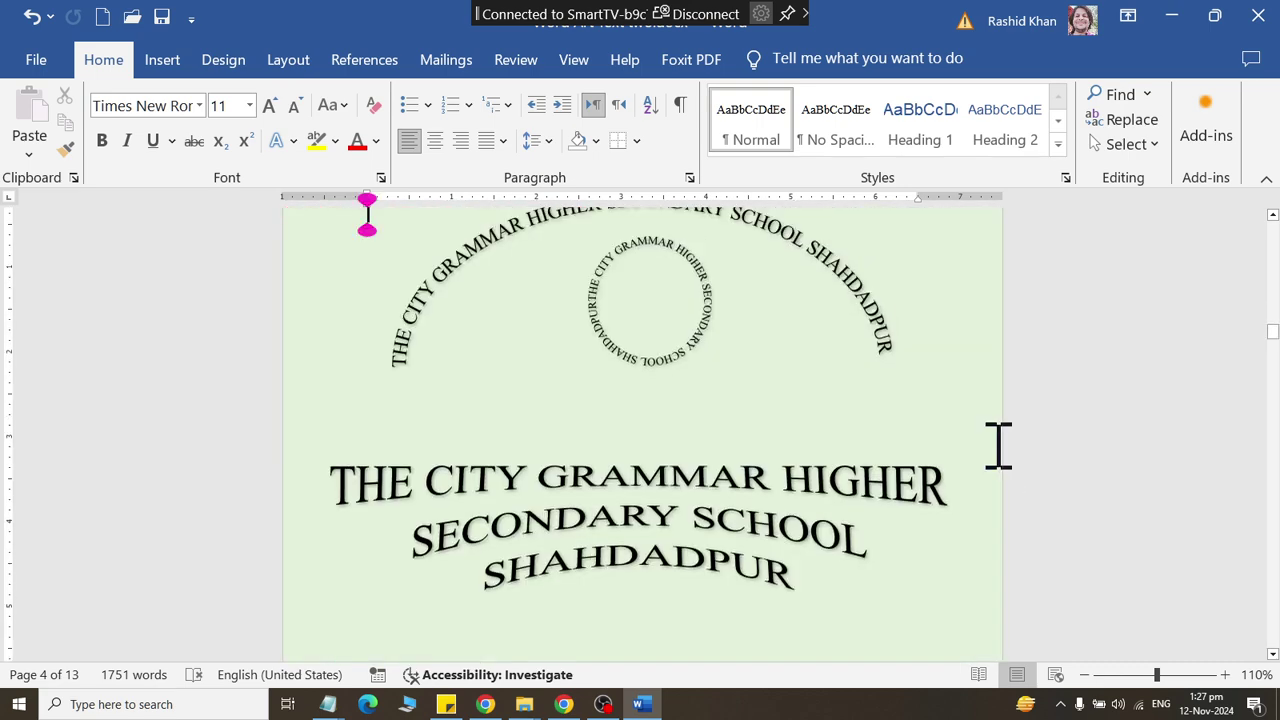
scroll(998, 445, "down", 5)
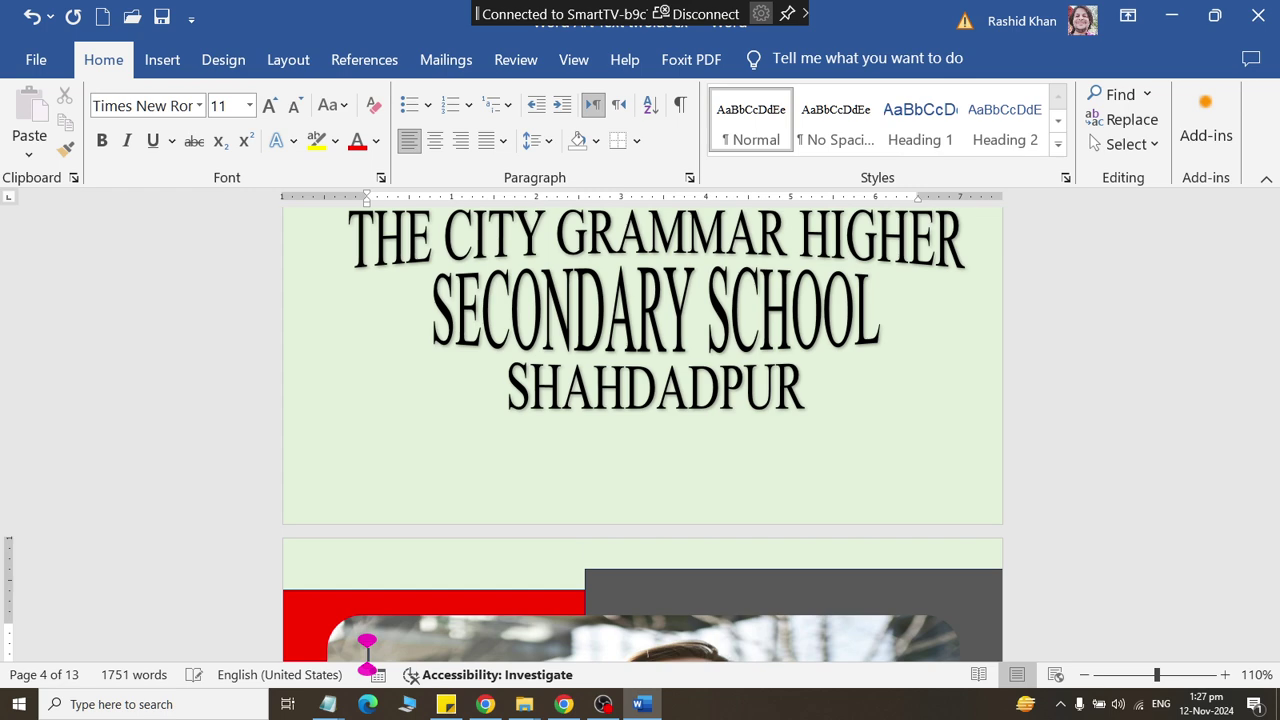
scroll(977, 443, "up", 10)
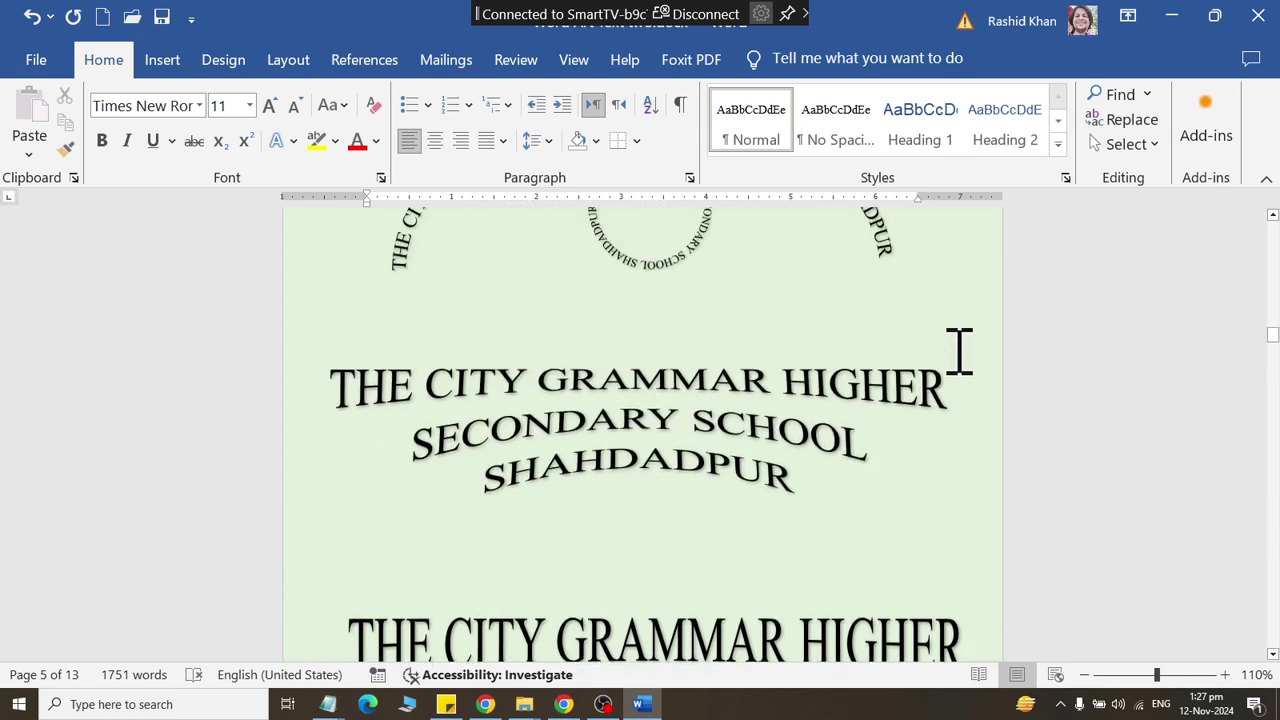
left_click(715, 330)
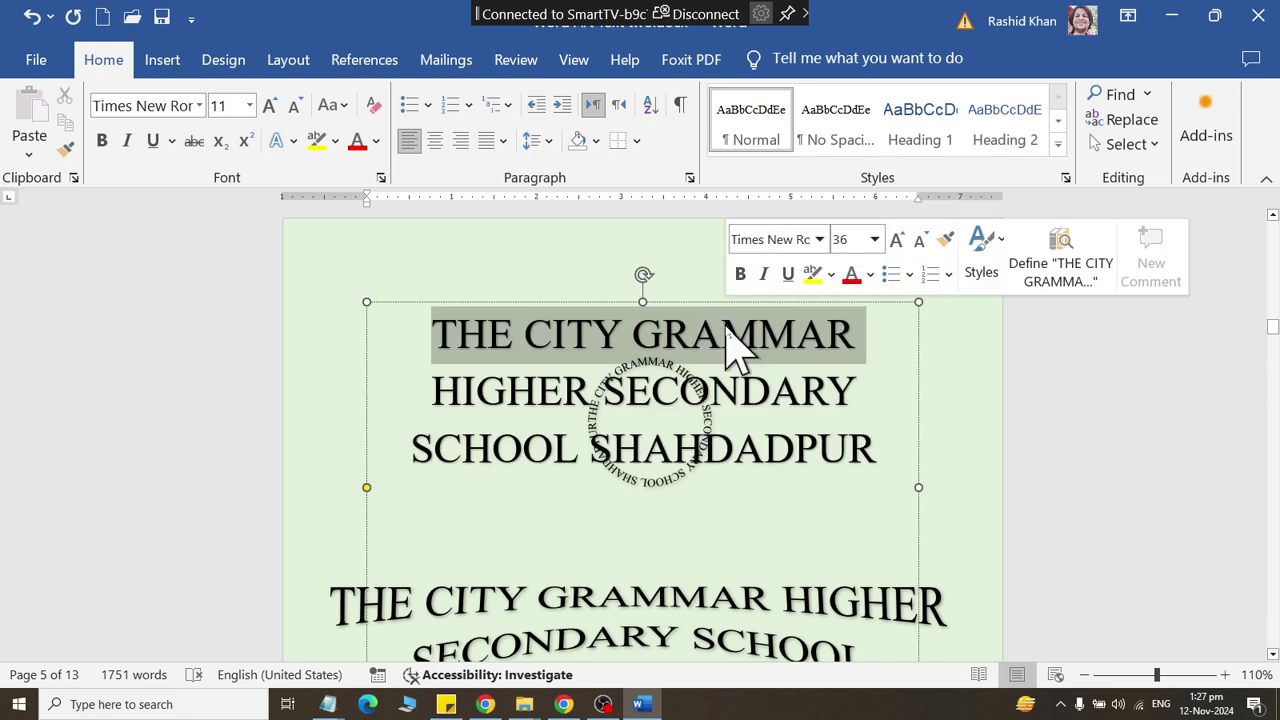
left_click(577, 302)
left_click(946, 320)
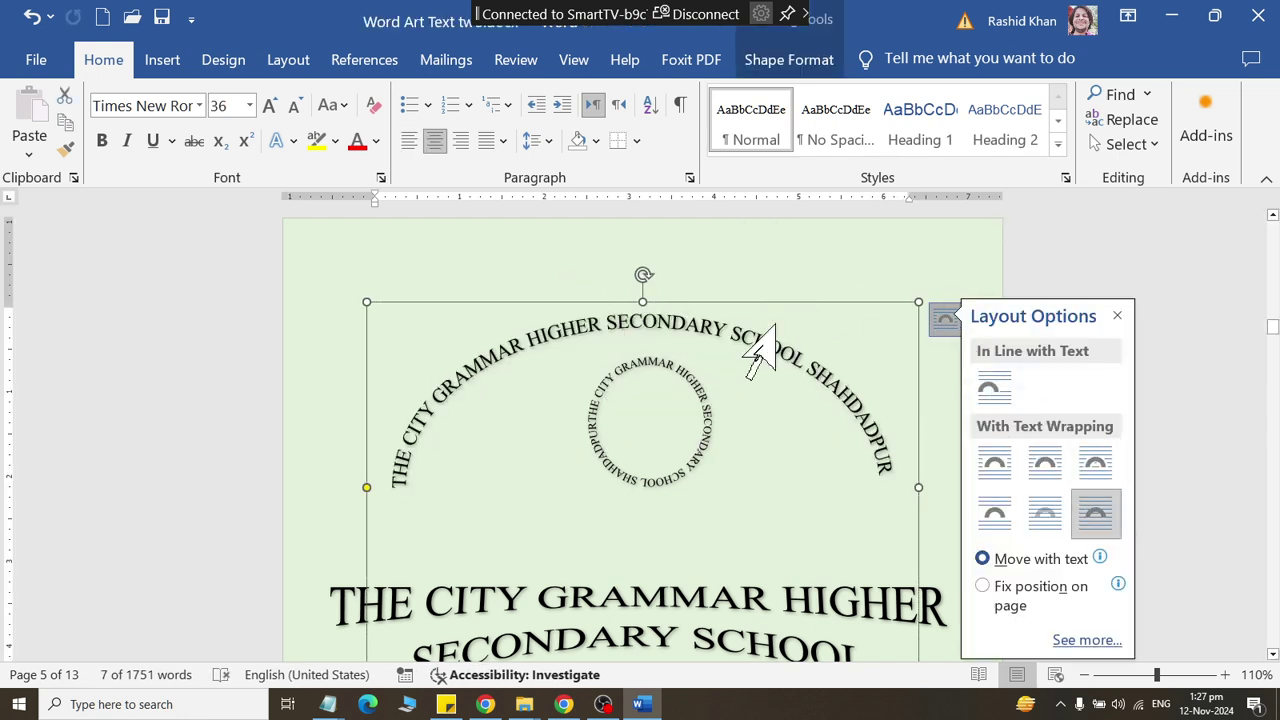
left_click(670, 495)
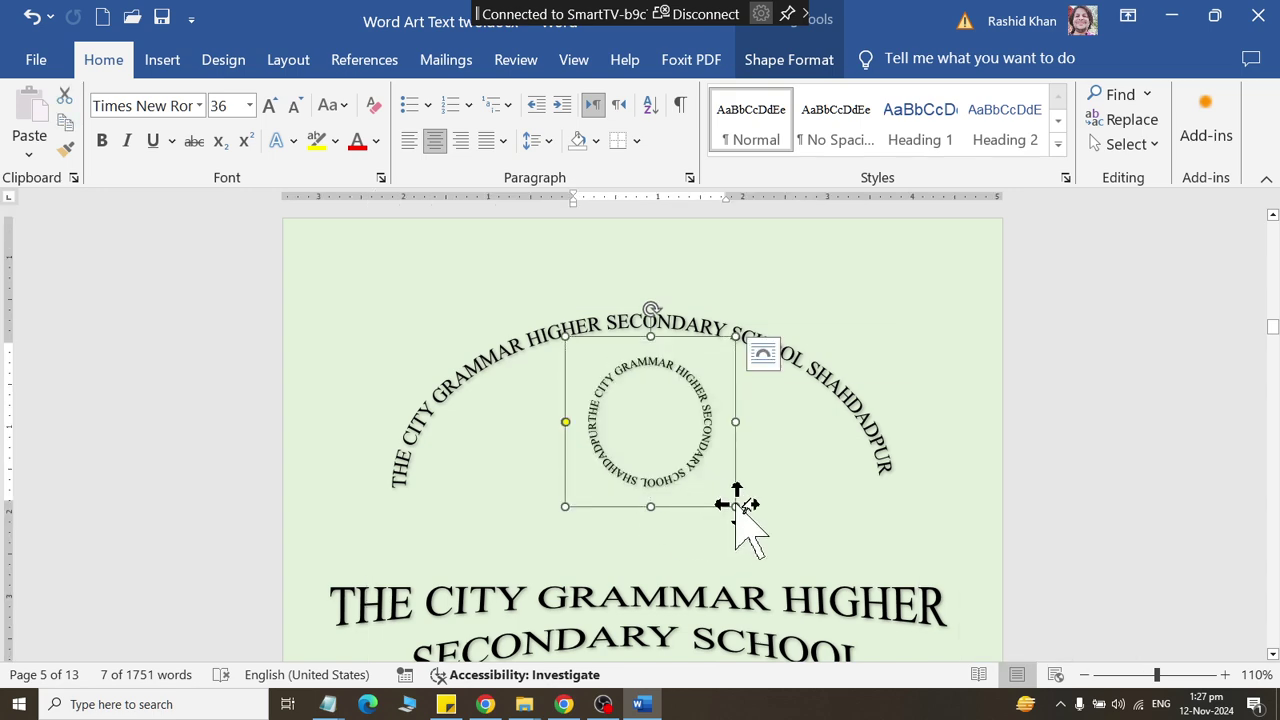
left_click(762, 355)
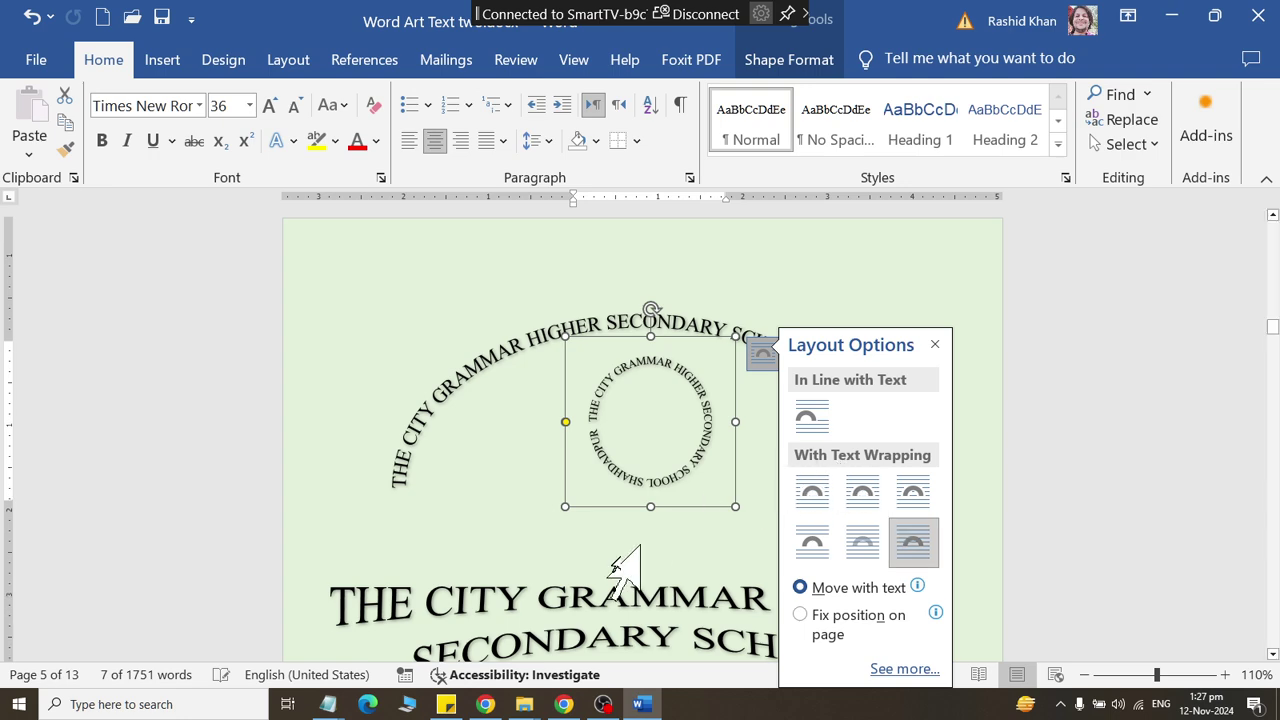
left_click(486, 600)
left_click_drag(407, 443, 814, 486)
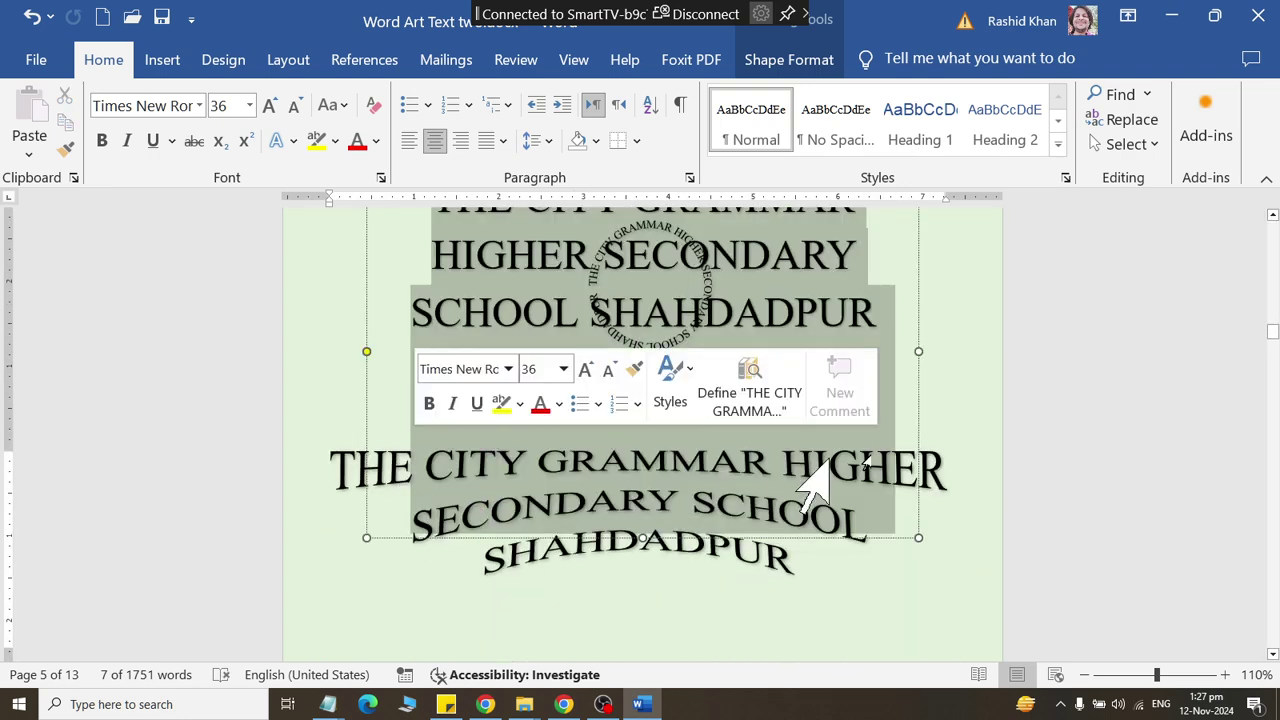
left_click(971, 400)
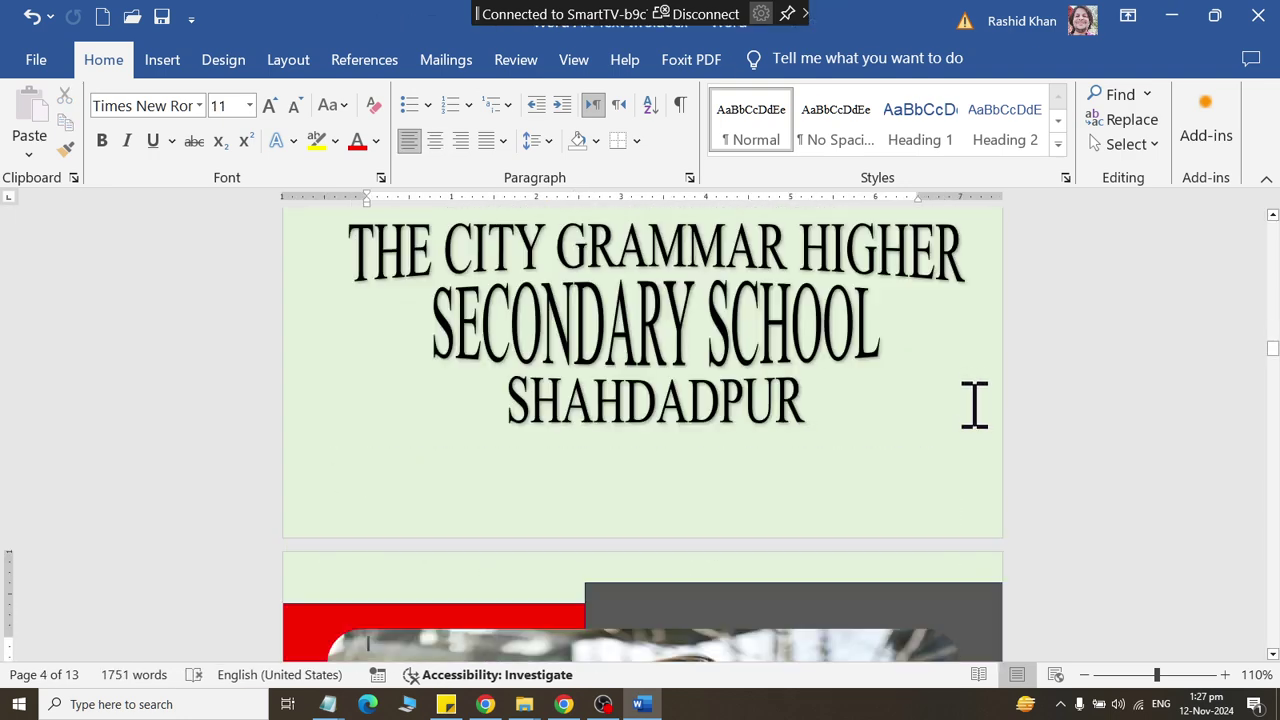
Step: Insert a new blank page into the document
scroll(975, 405, "down", 3)
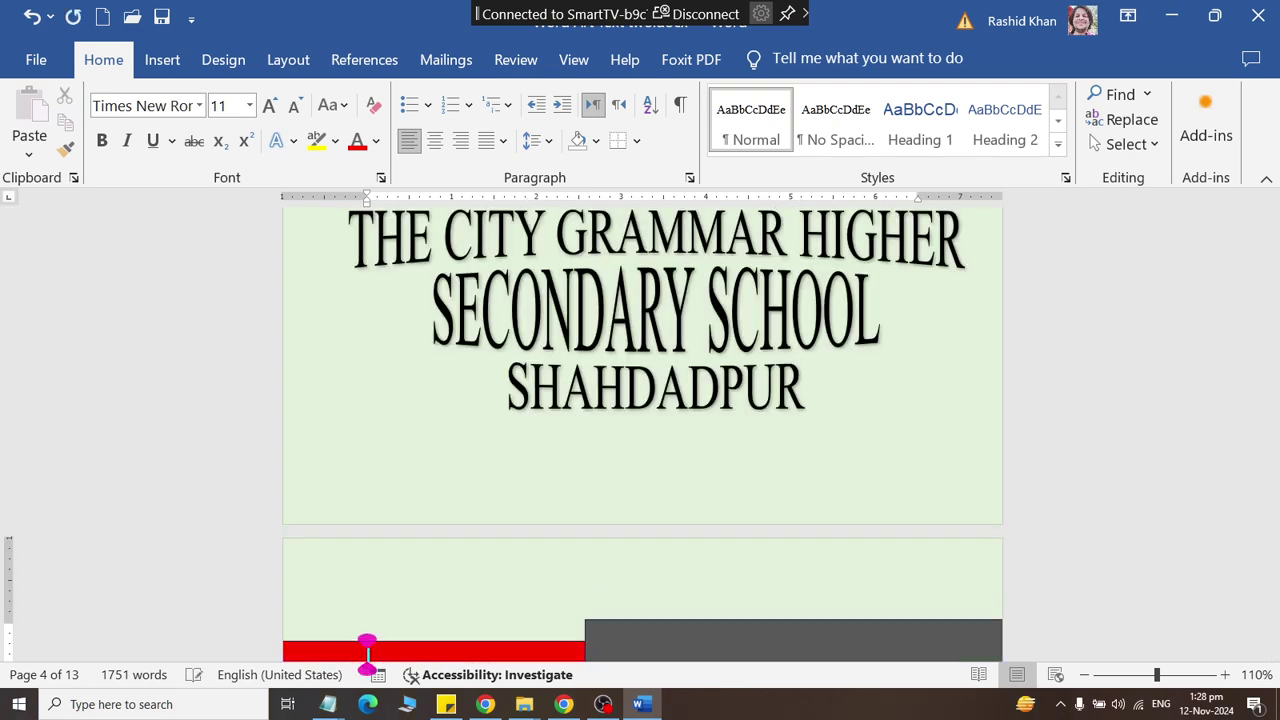
scroll(938, 418, "down", 2)
scroll(423, 491, "up", 1)
scroll(414, 451, "up", 2)
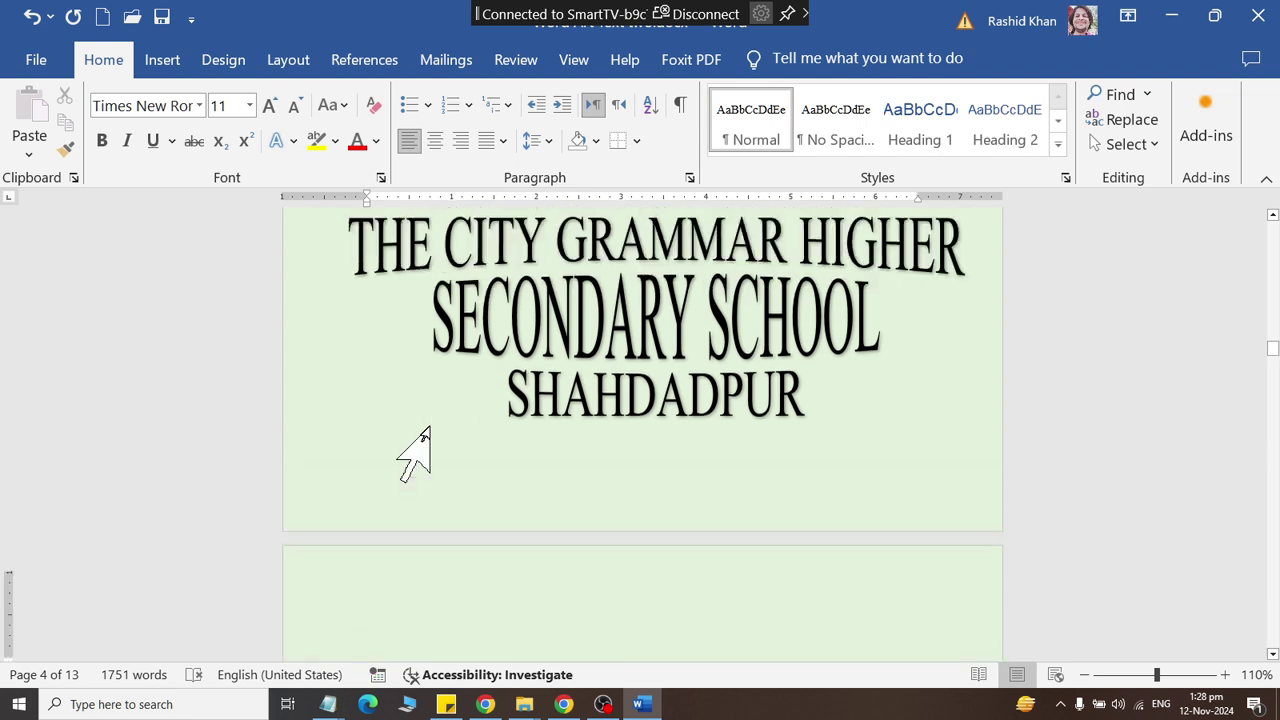
scroll(528, 366, "up", 2)
scroll(438, 522, "down", 1)
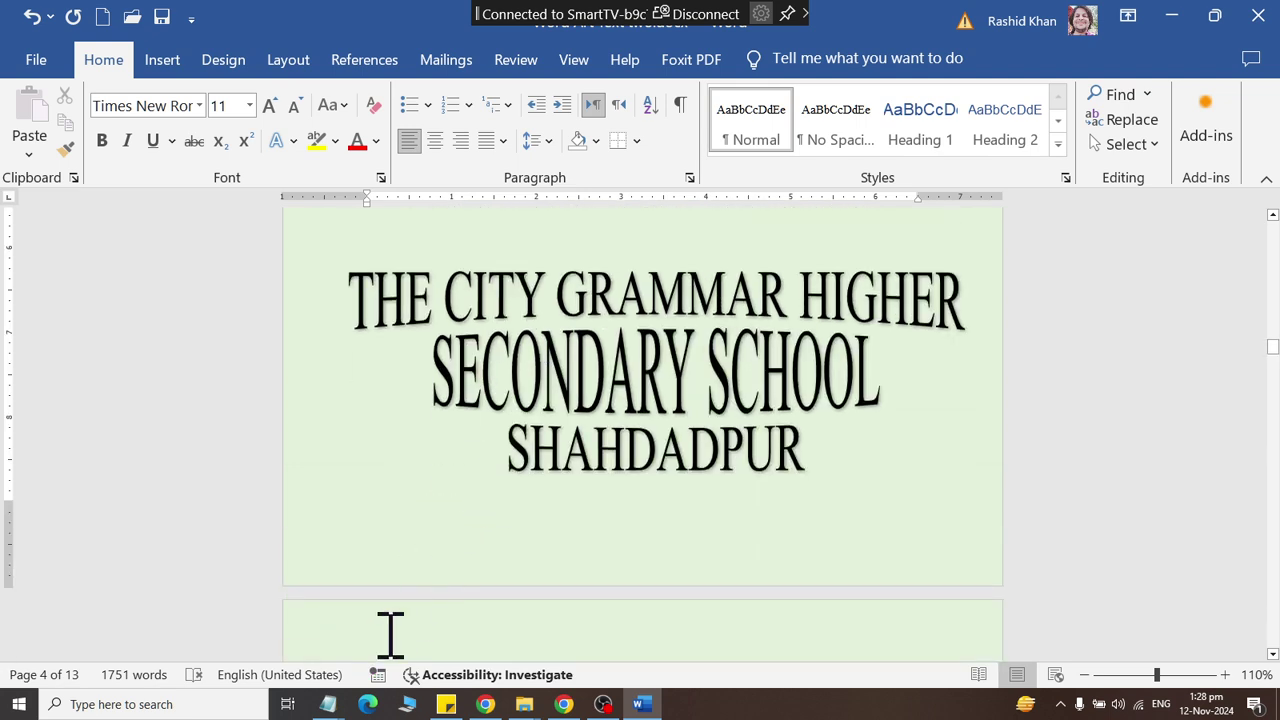
scroll(440, 515, "down", 3)
left_click(162, 60)
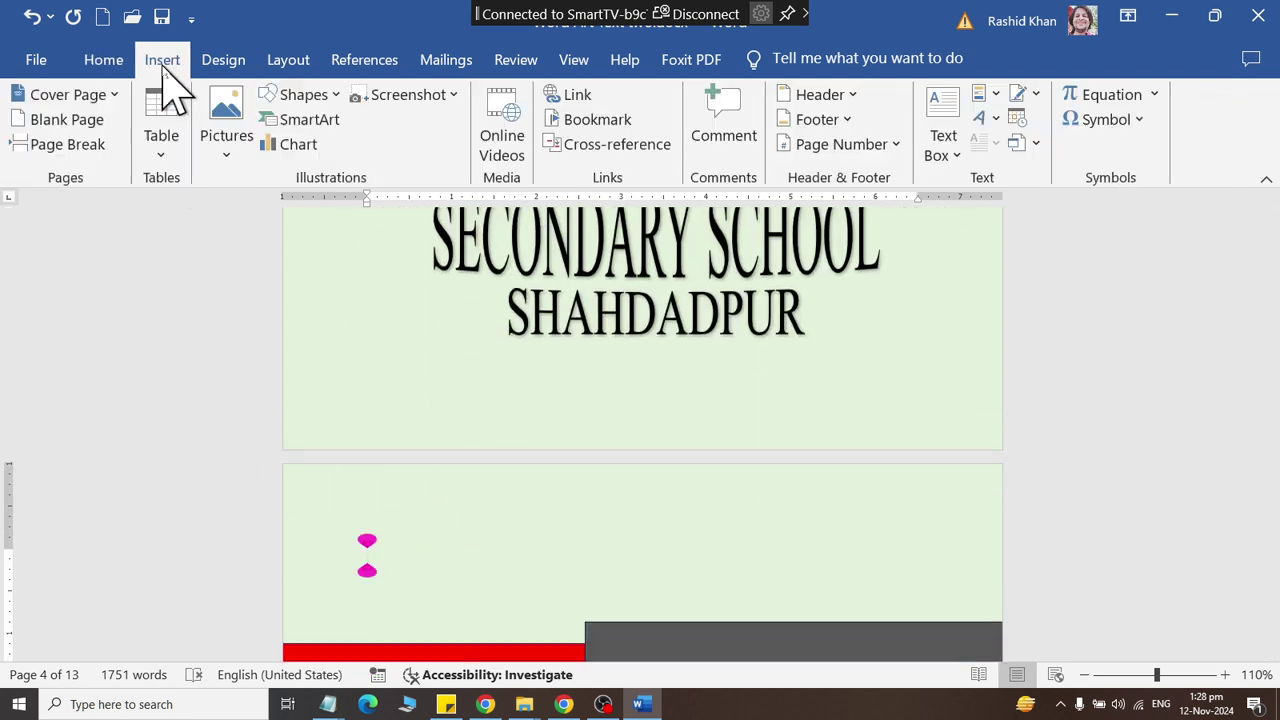
left_click(62, 120)
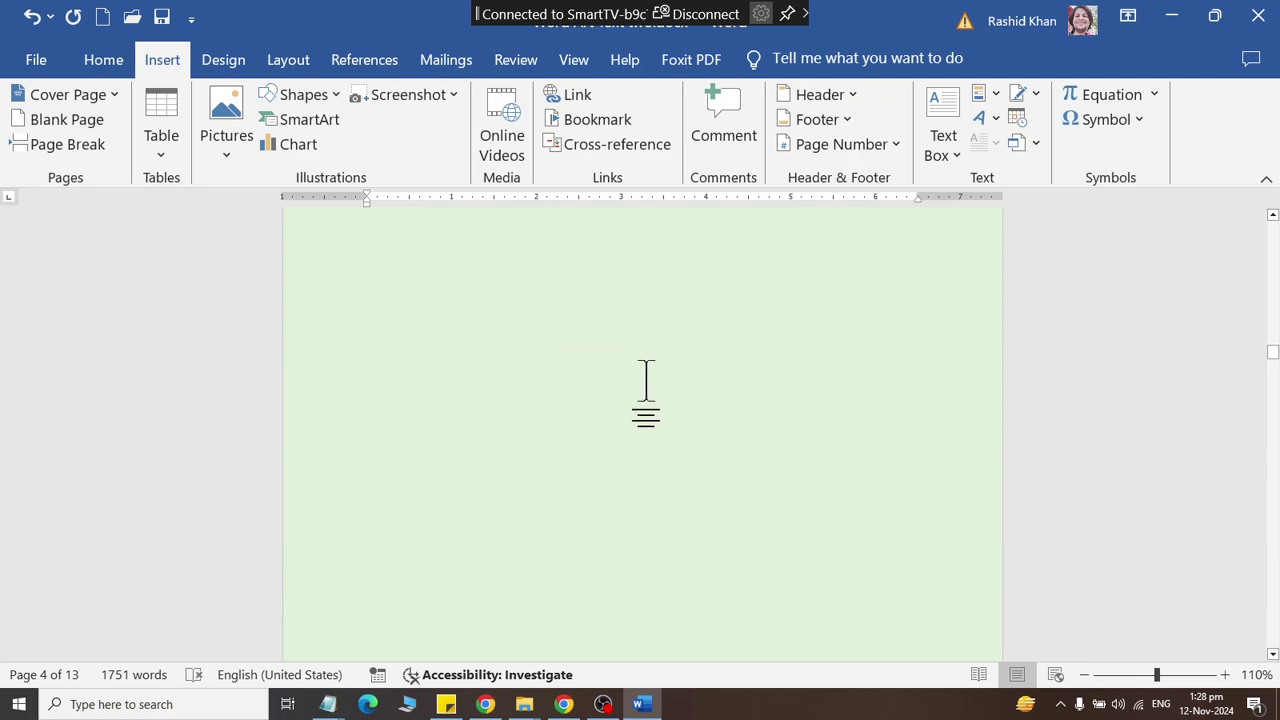
Step: Paste the arched school-name WordArt with its circular seal onto the new page
scroll(648, 380, "up", 8)
scroll(648, 385, "up", 3)
scroll(640, 395, "up", 3)
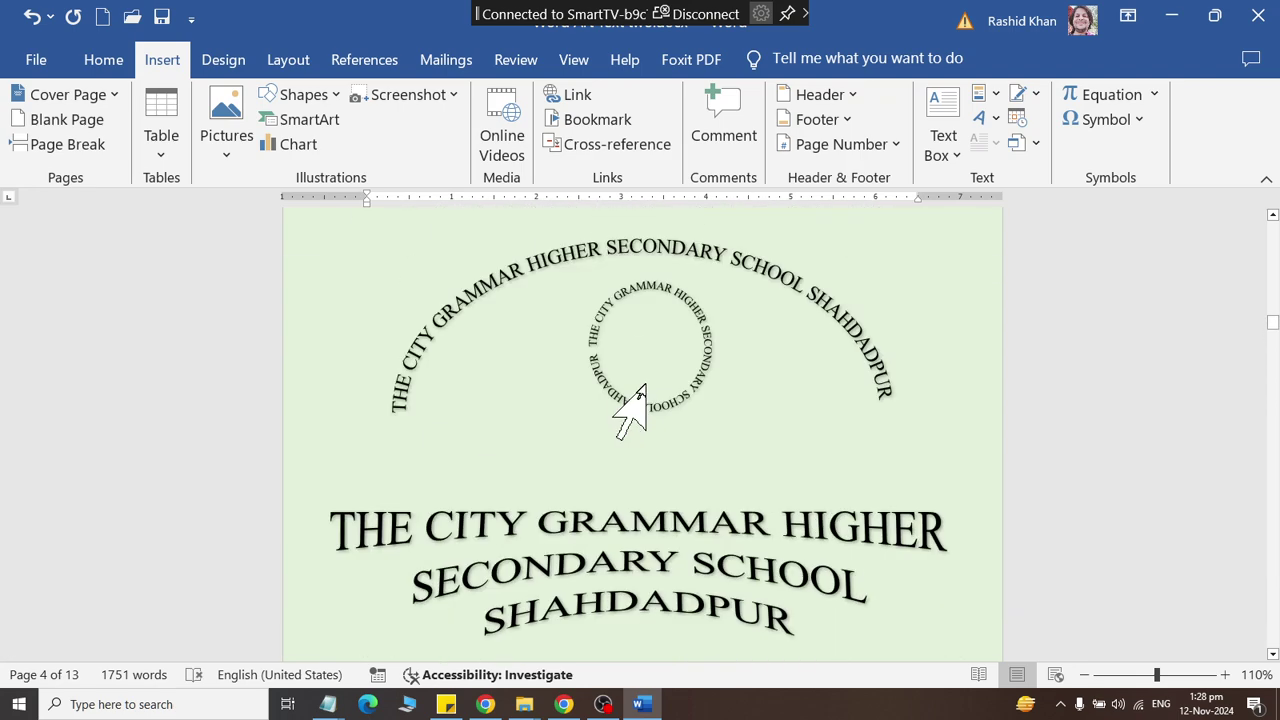
left_click(650, 525)
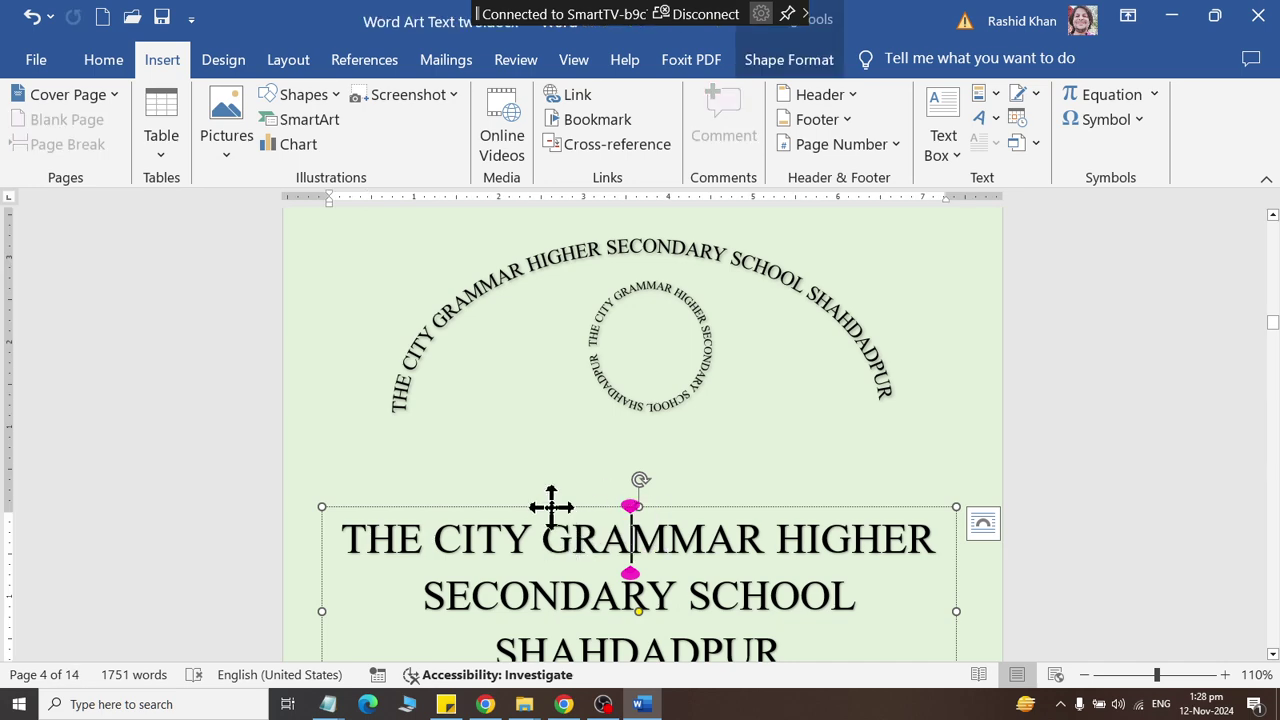
scroll(633, 425, "down", 3)
scroll(633, 425, "down", 4)
left_click(487, 385)
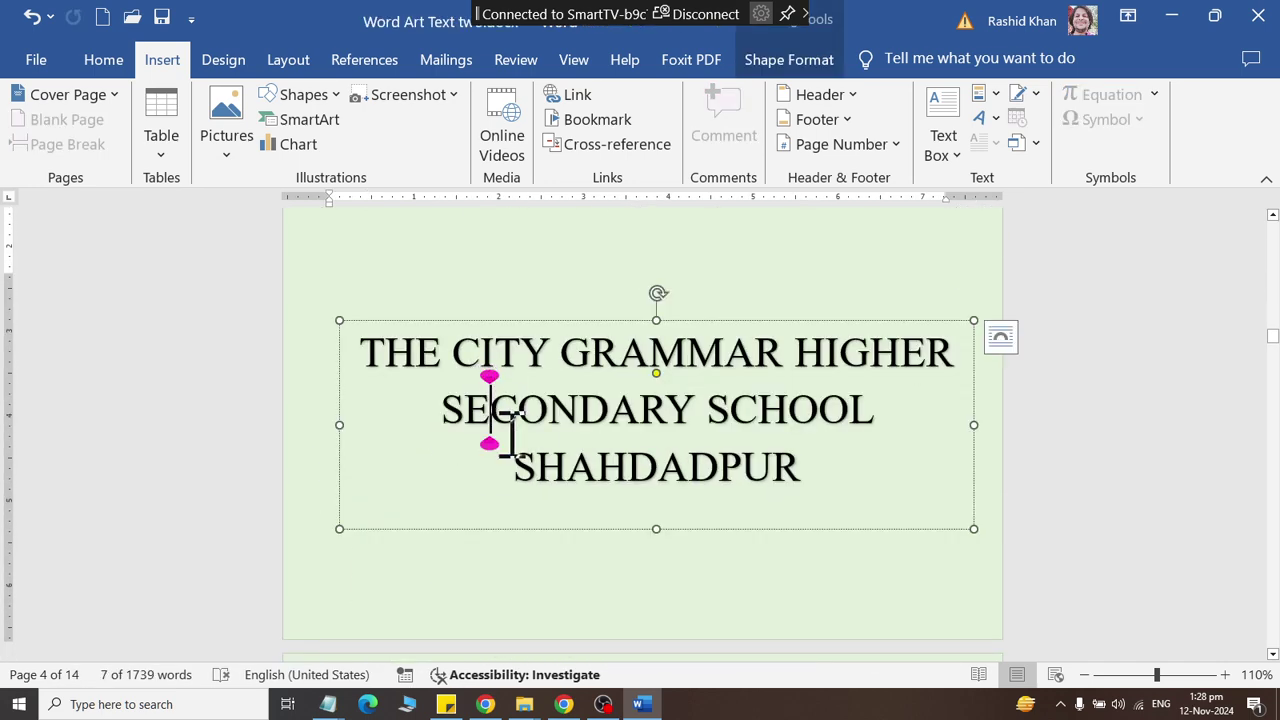
scroll(584, 538, "down", 3)
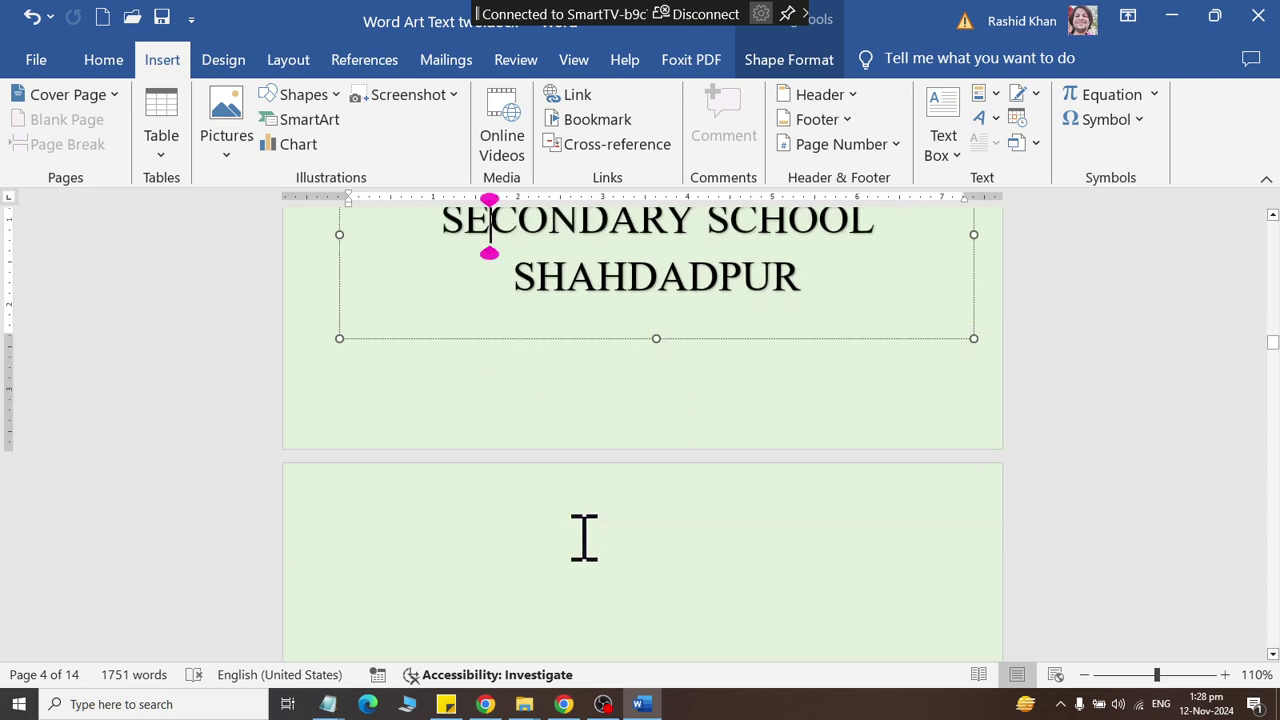
scroll(583, 520, "up", 5)
left_click(568, 497)
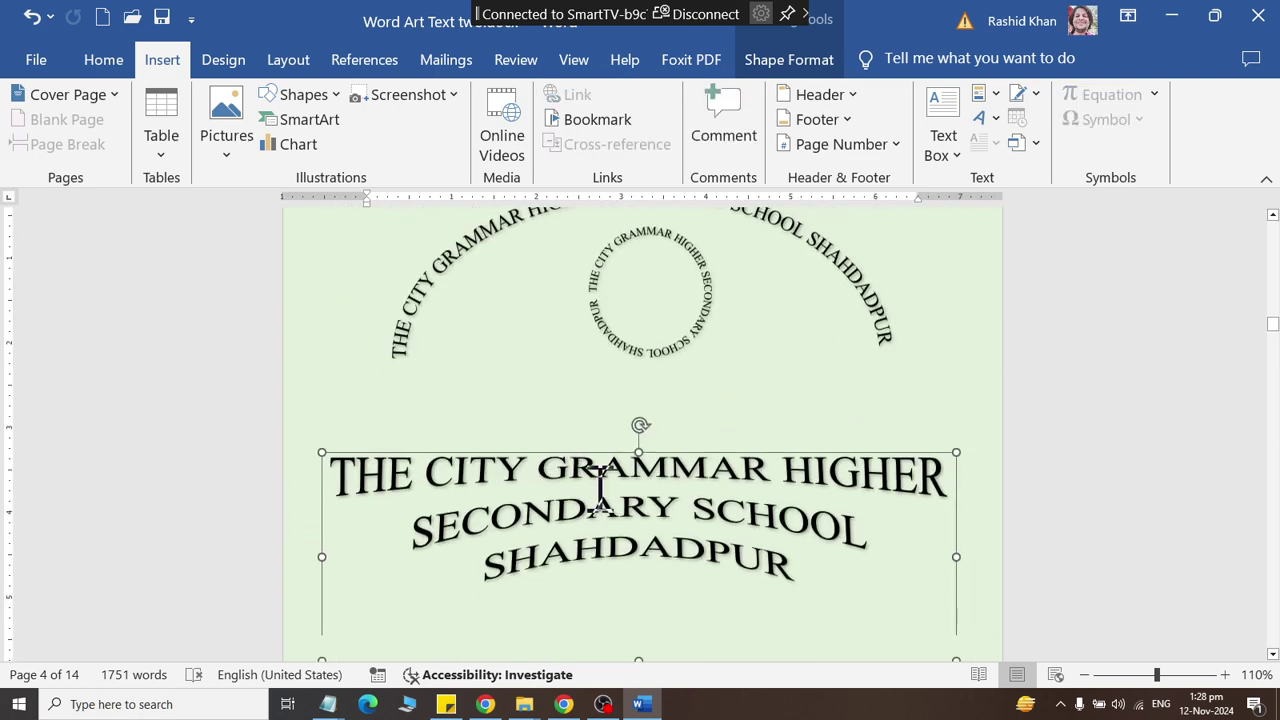
scroll(600, 490, "down", 3)
left_click(595, 495)
scroll(591, 500, "down", 5)
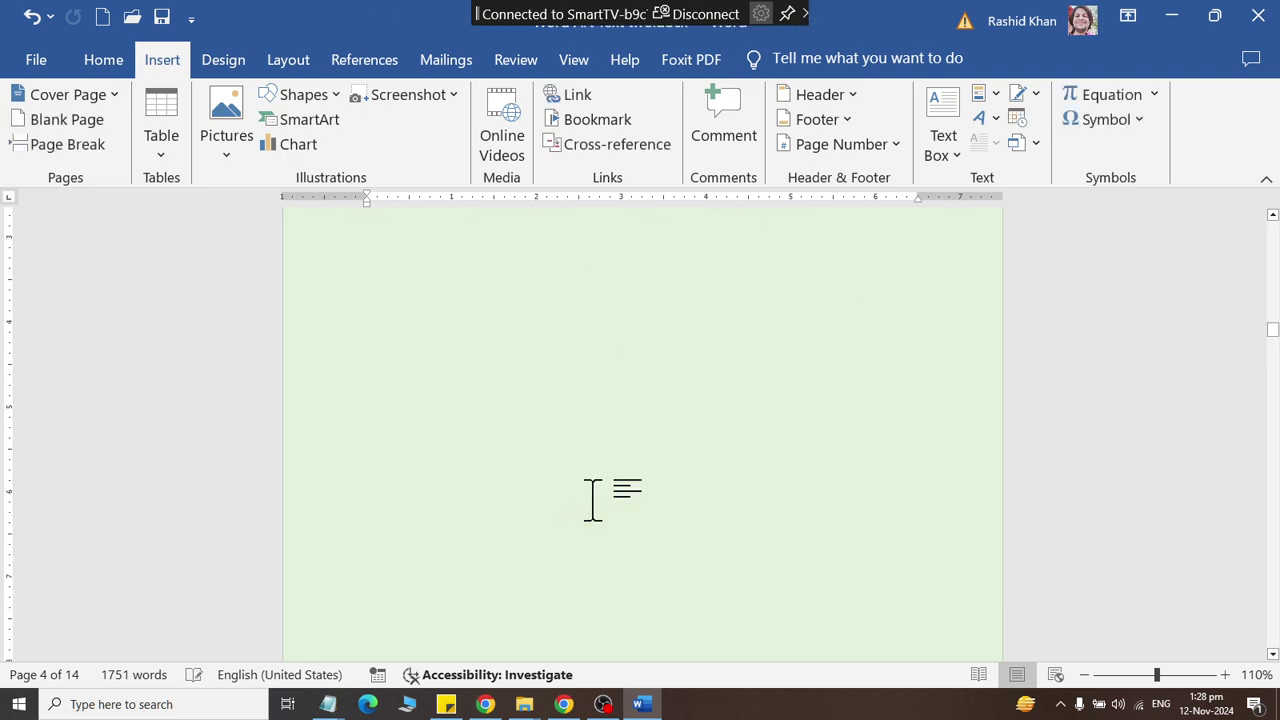
left_click(426, 435)
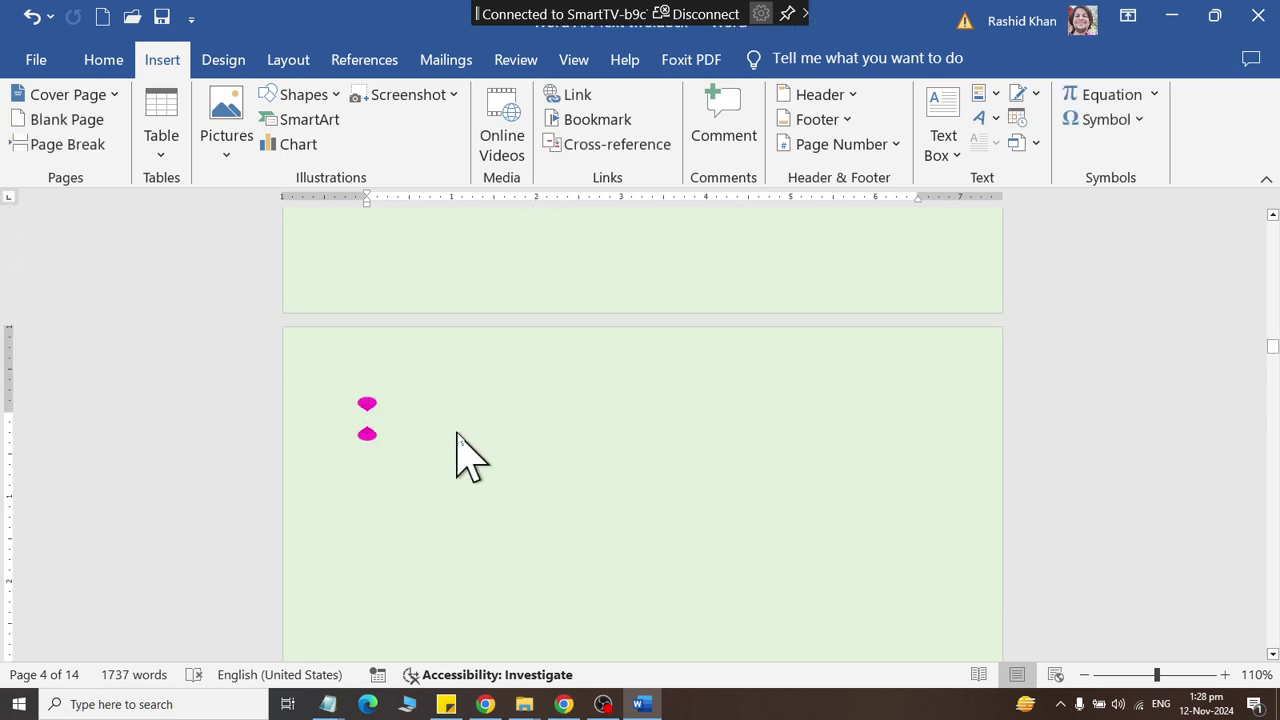
key("ctrl+v")
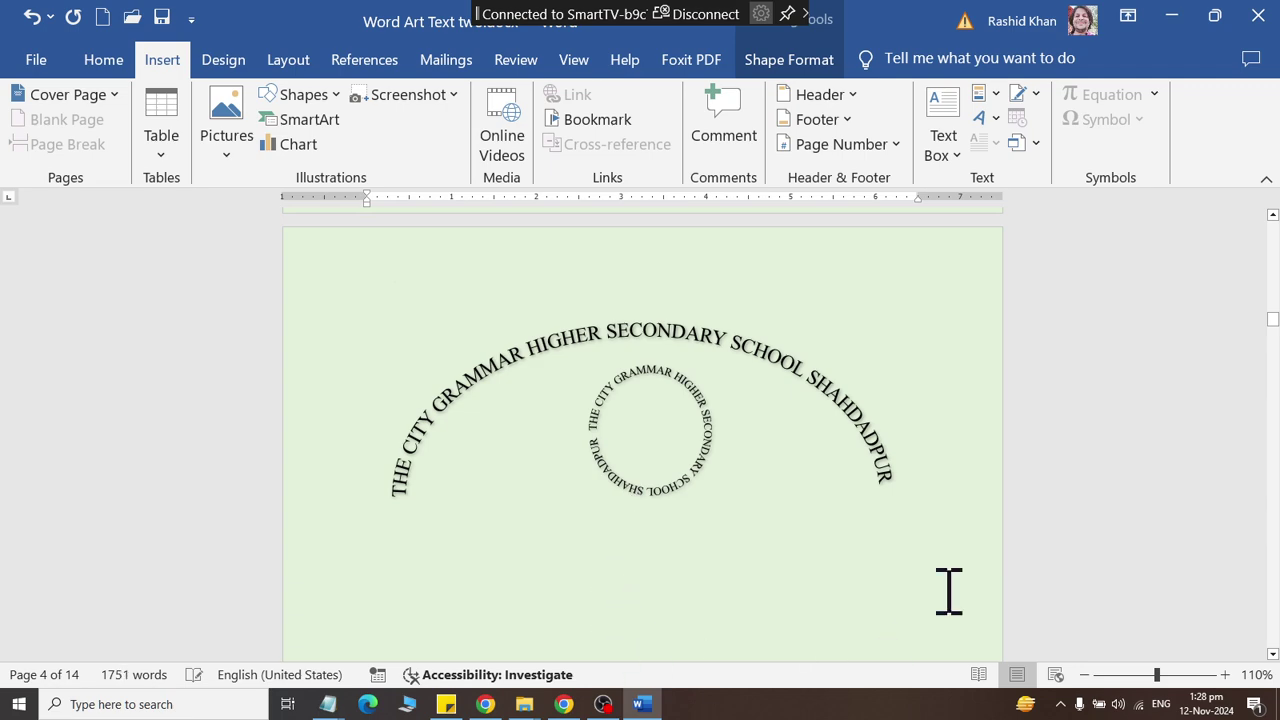
Step: Shrink the circular school-name seal to 1.5 × 1.5 inches
scroll(840, 555, "up", 2)
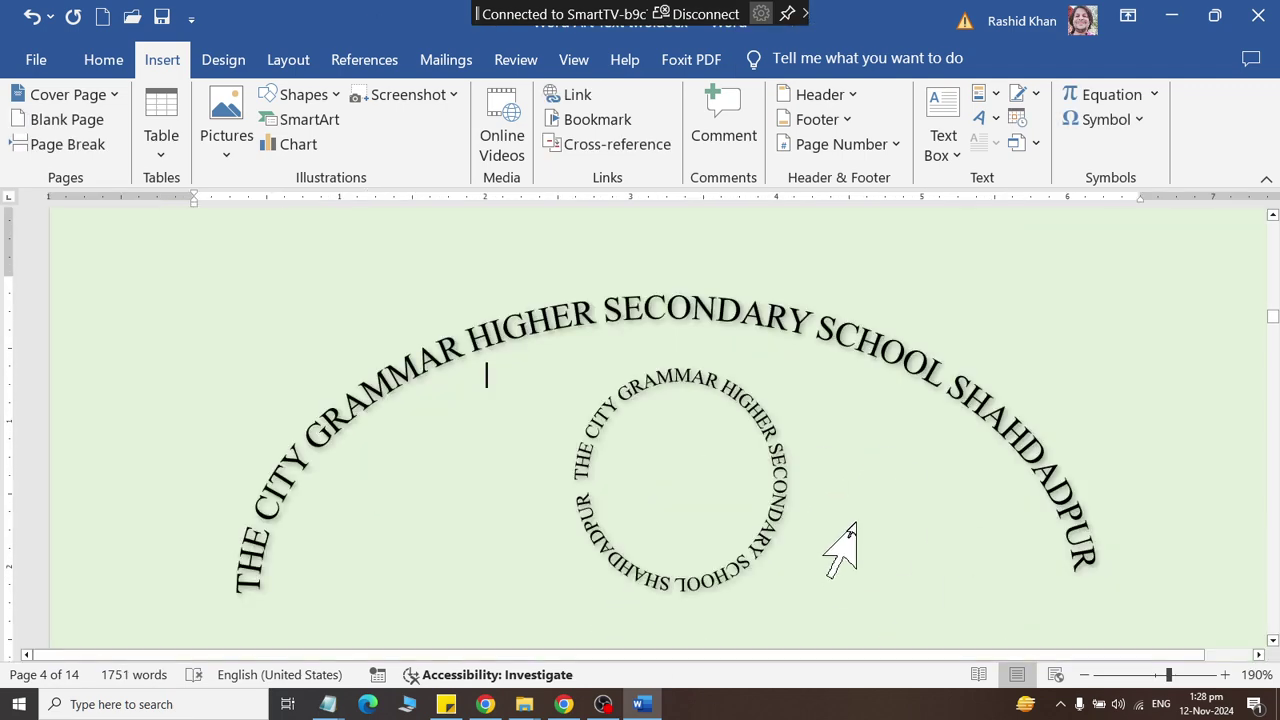
scroll(837, 551, "up", 6)
scroll(1066, 314, "up", 3)
scroll(1034, 357, "down", 3)
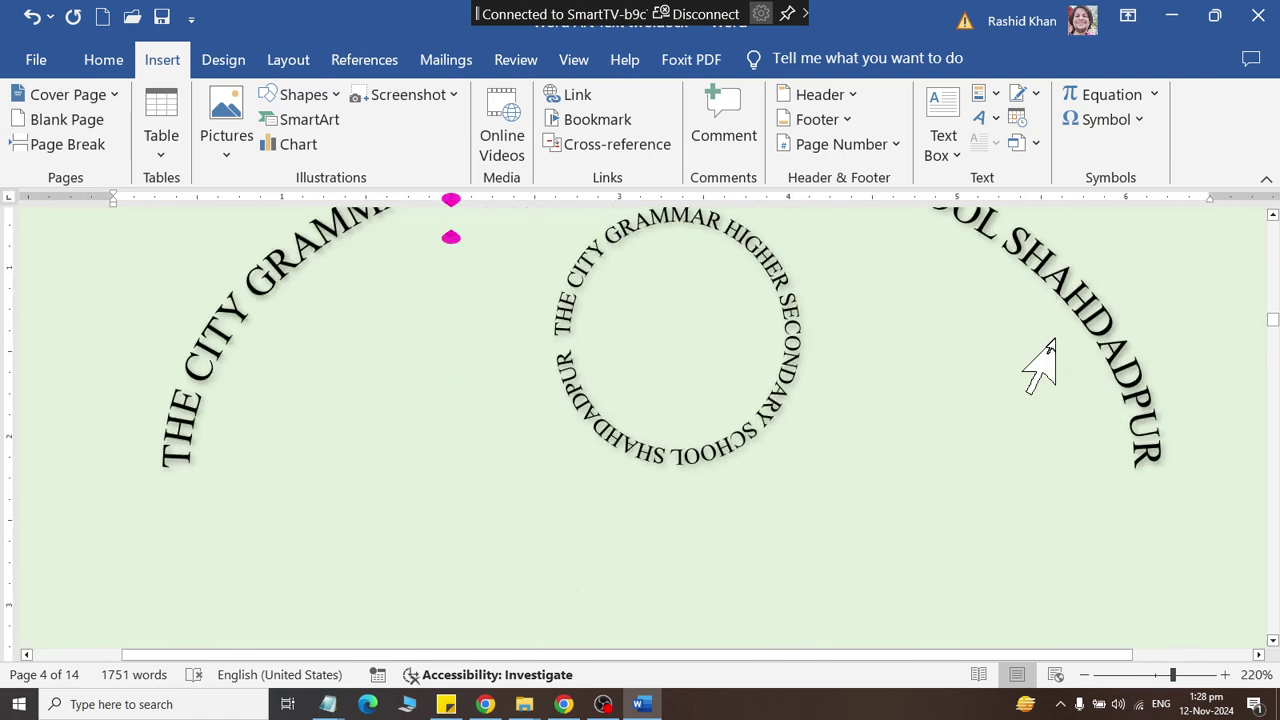
left_click(757, 450)
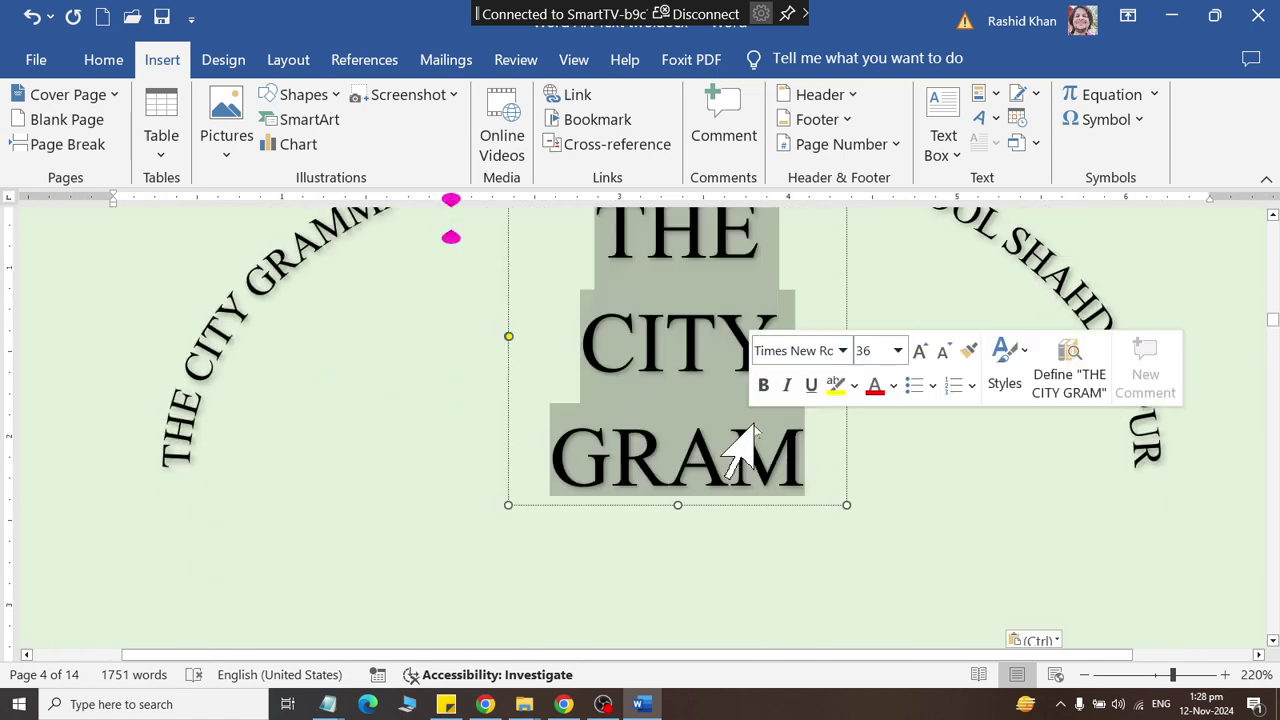
left_click(745, 507)
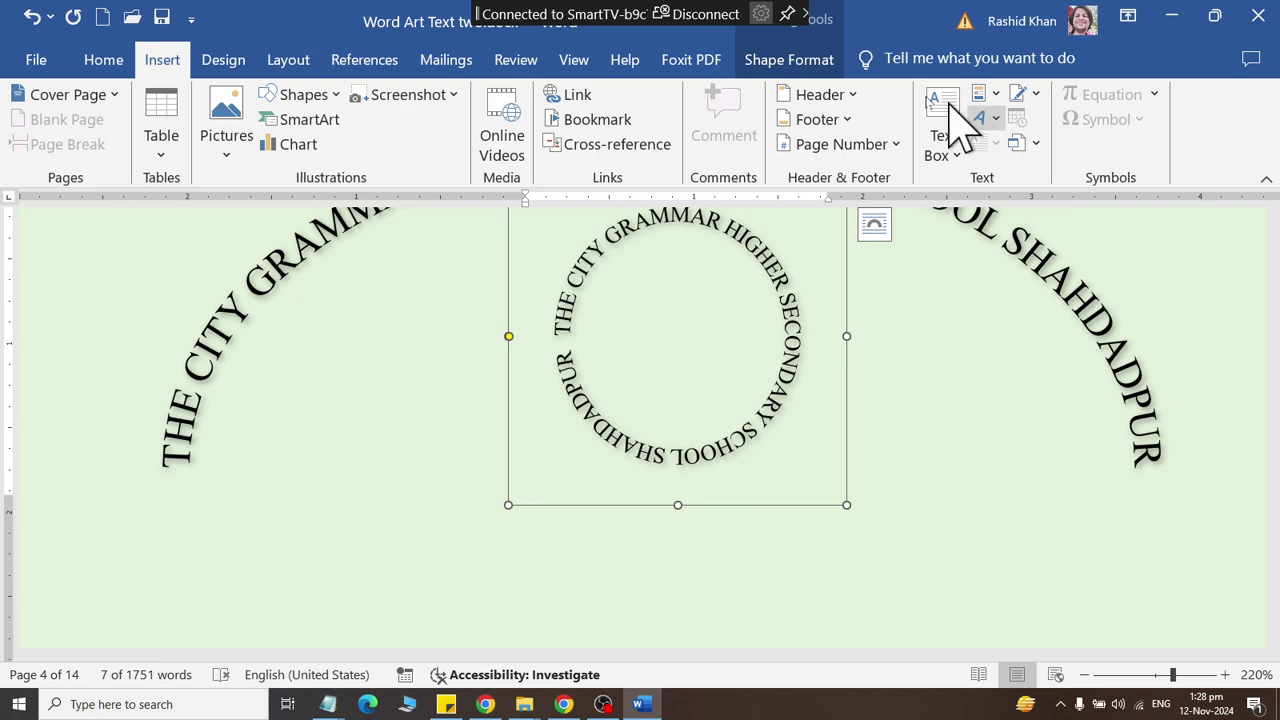
left_click(786, 59)
left_click(1115, 108)
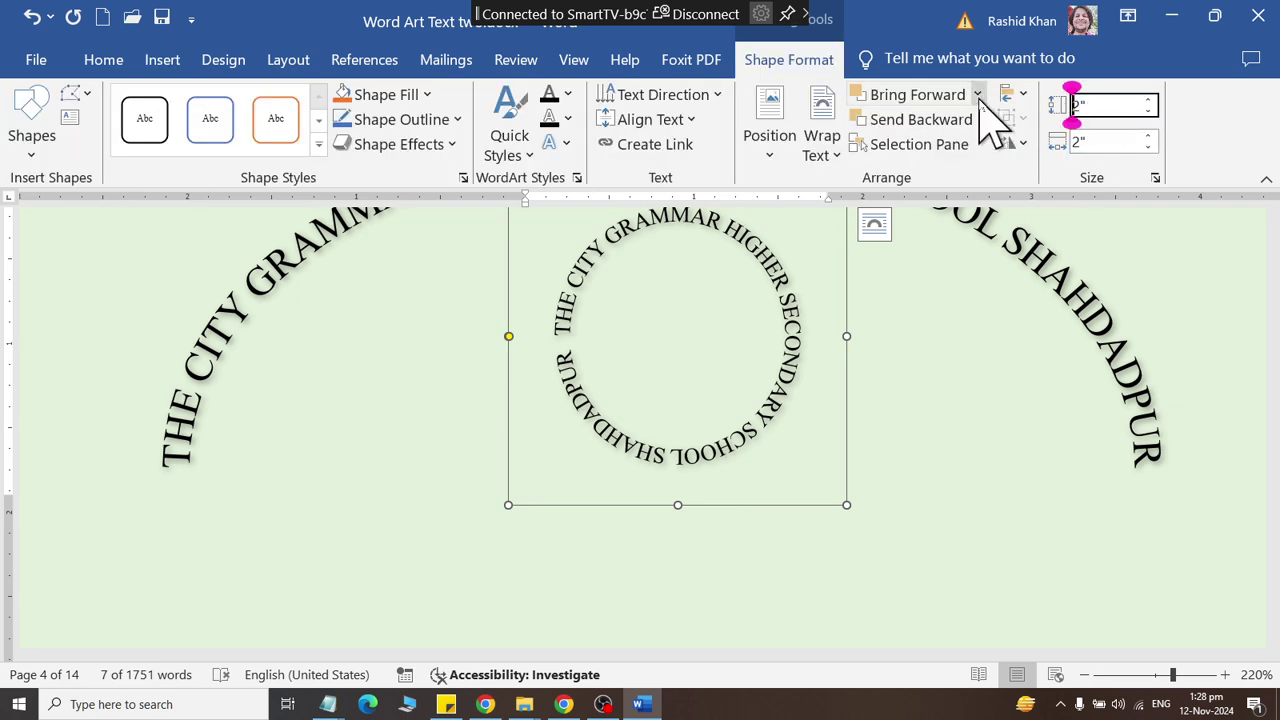
key("End")
key("Tab")
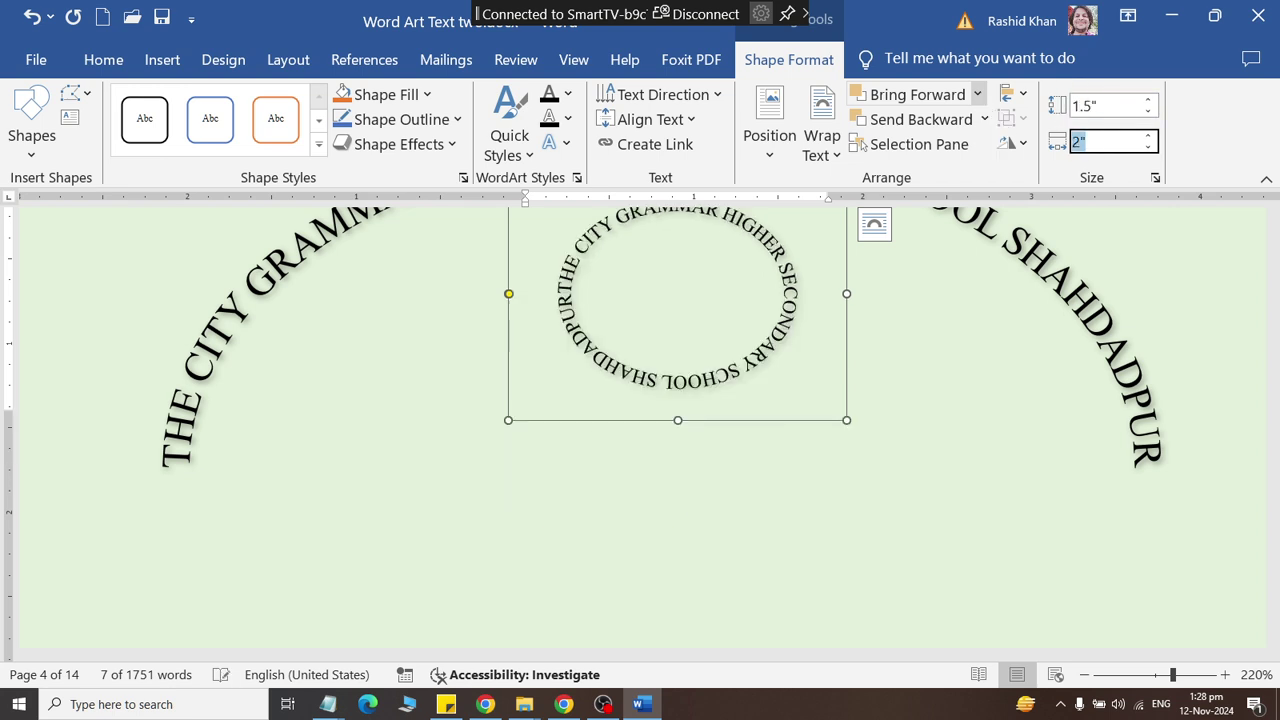
key("Return")
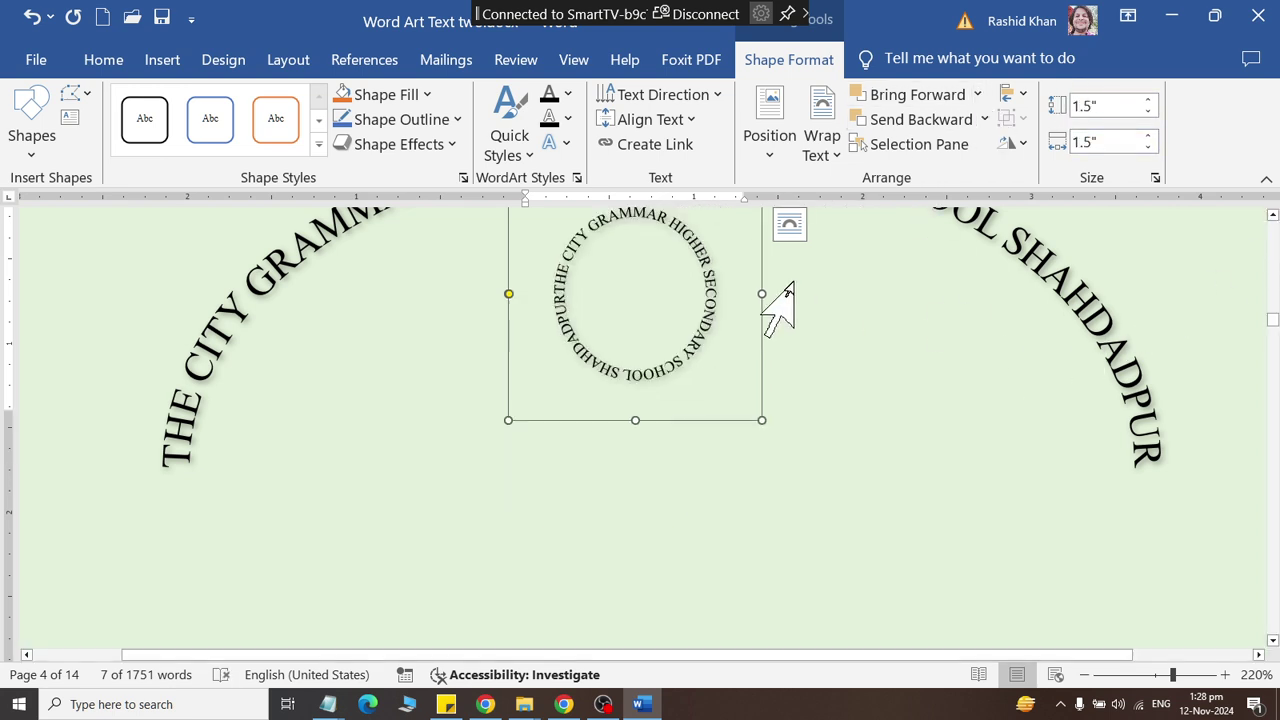
Step: Reselect the whole seal and bring up the Insert commands
scroll(714, 320, "up", 1)
left_click(1229, 229)
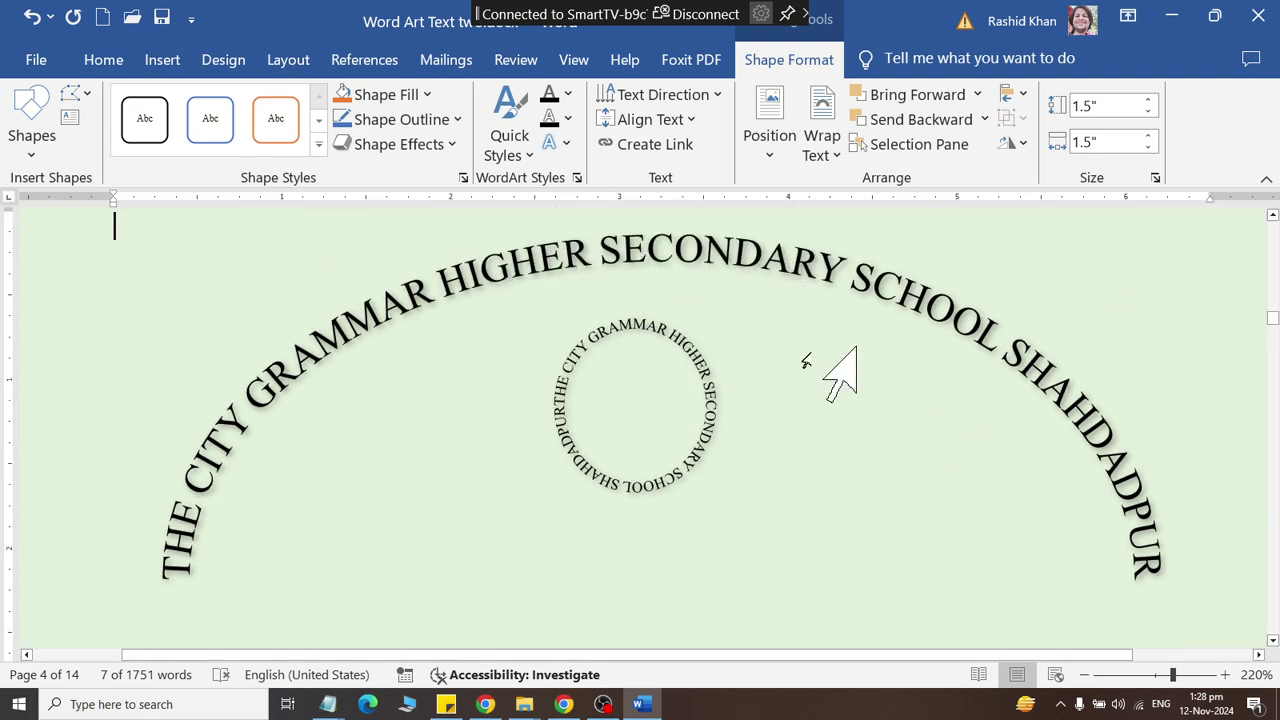
double_click(648, 462)
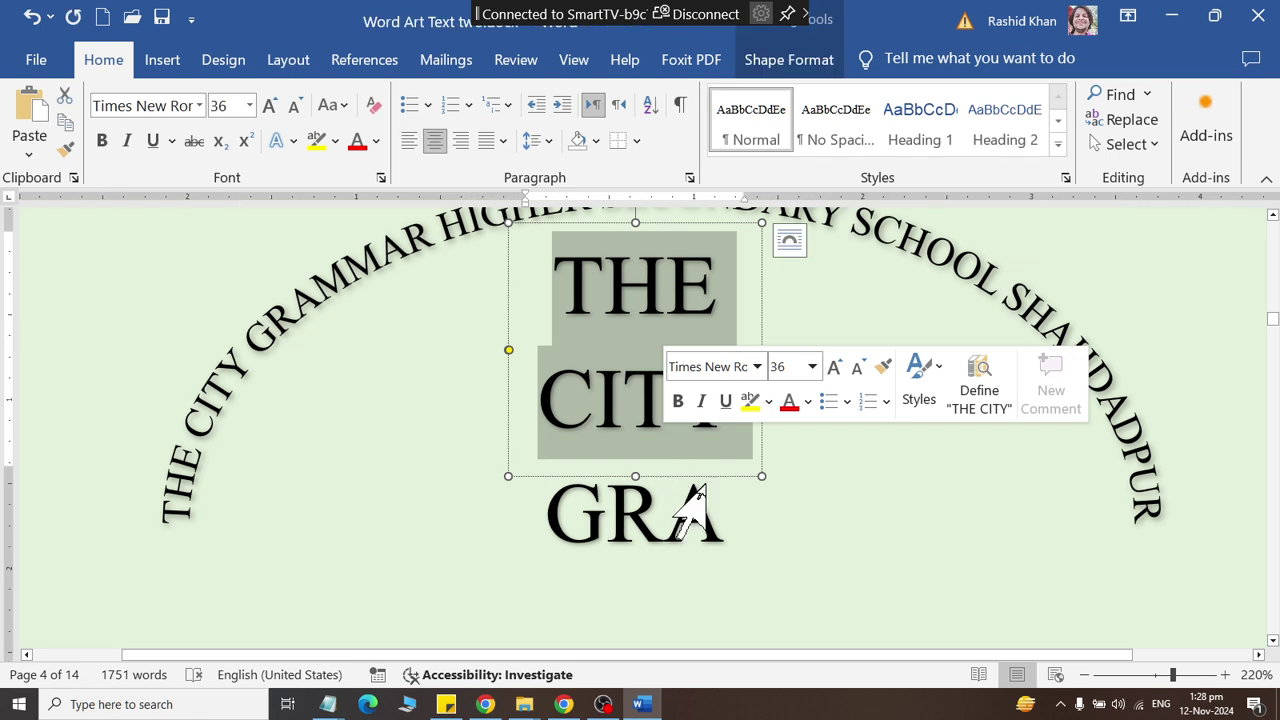
left_click(695, 475)
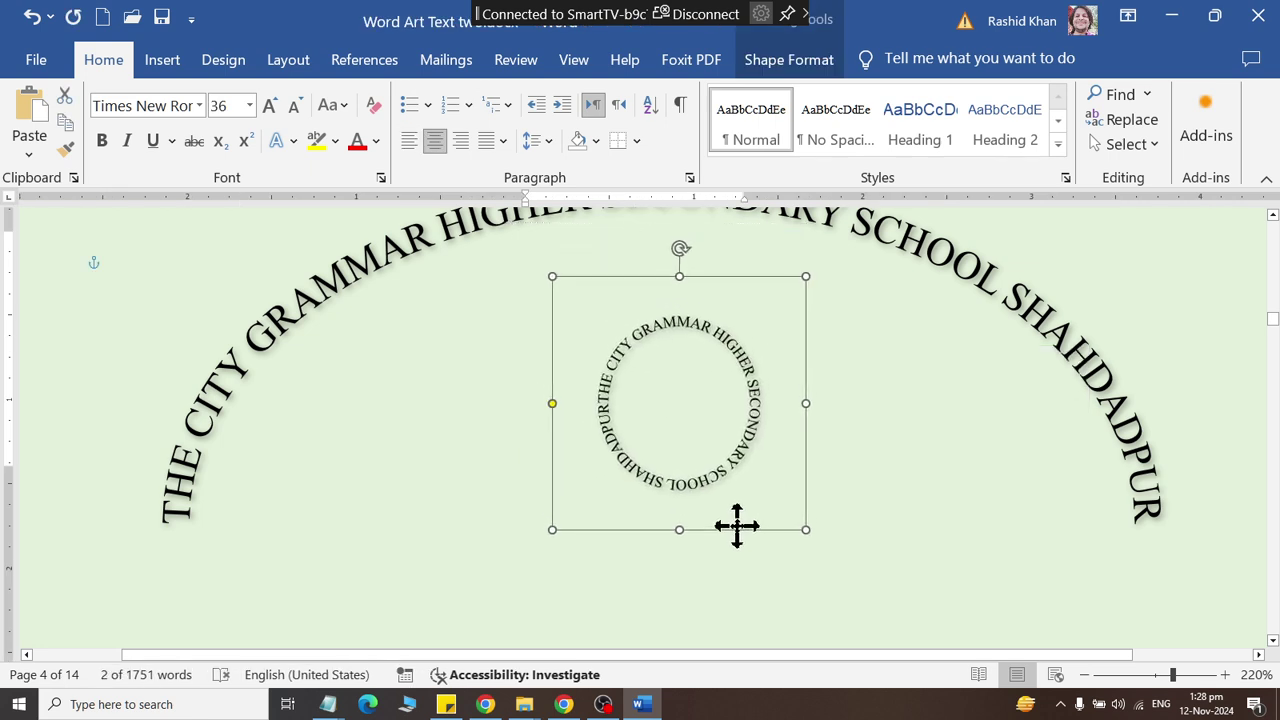
left_click(162, 60)
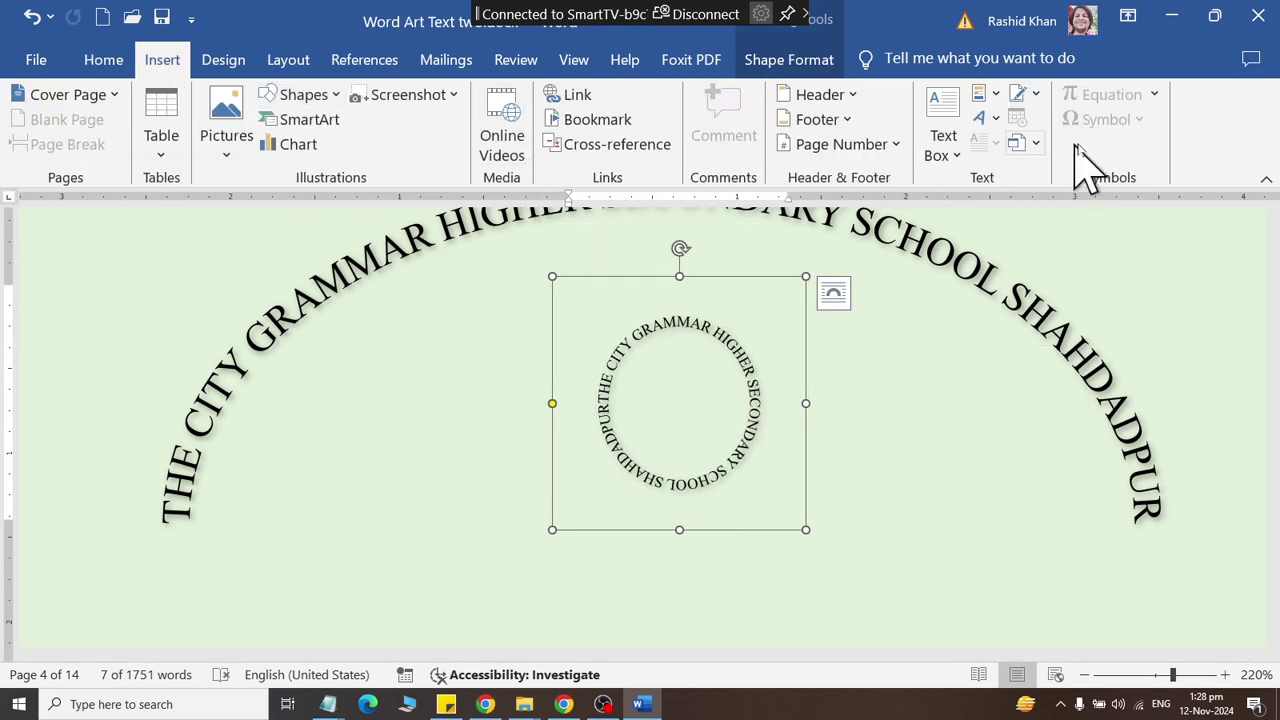
Step: Draw an oval, move it onto the text ring and size it to 0.7 inches
left_click(330, 97)
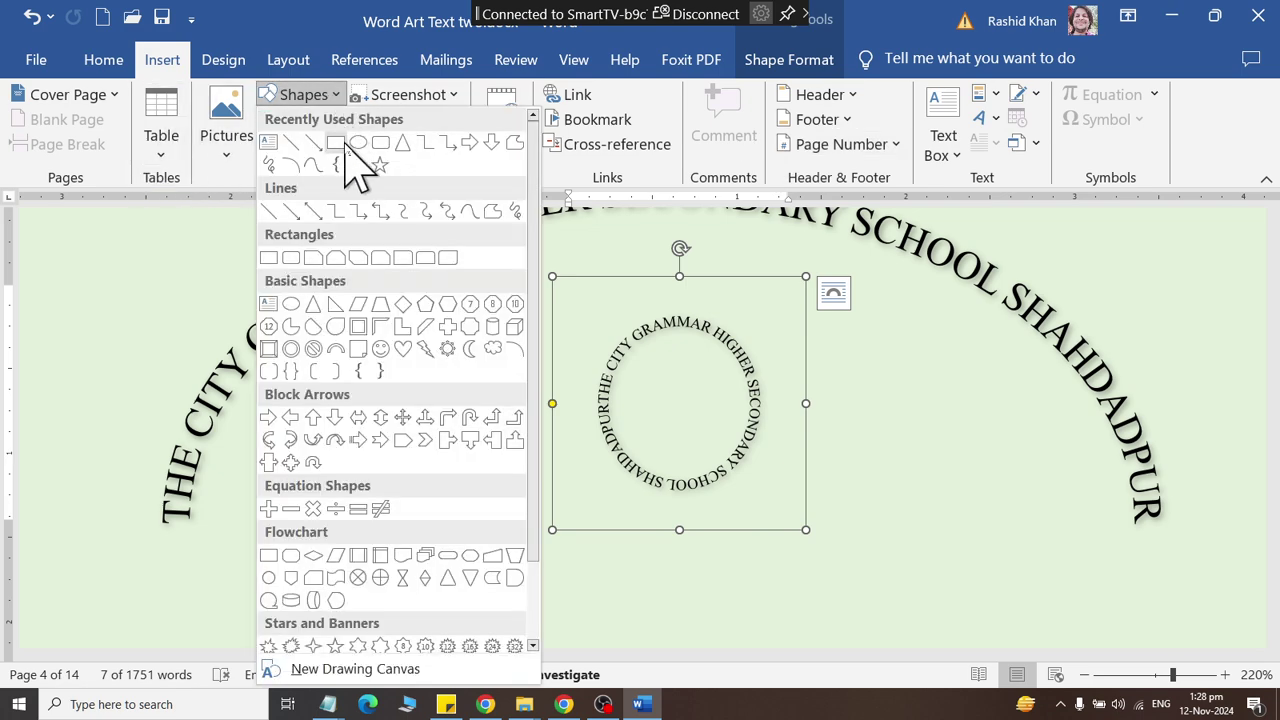
left_click(345, 137)
left_click_drag(385, 335, 535, 484)
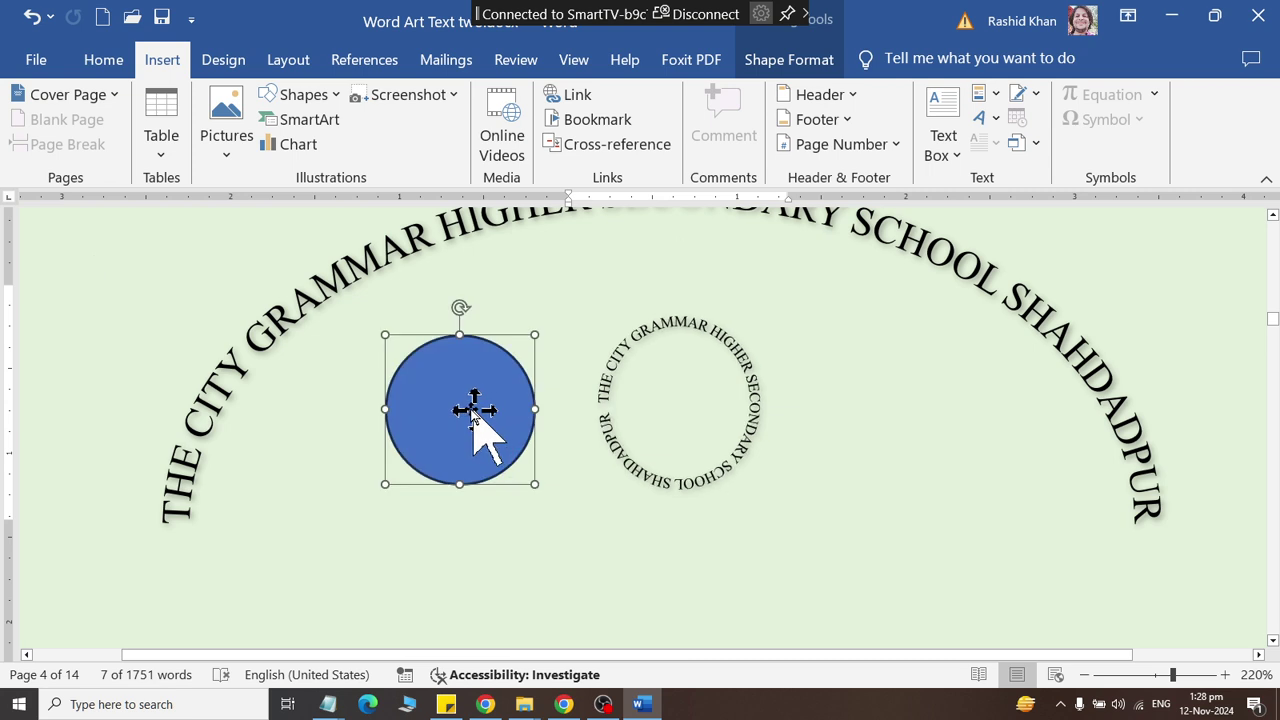
left_click_drag(653, 415, 686, 394)
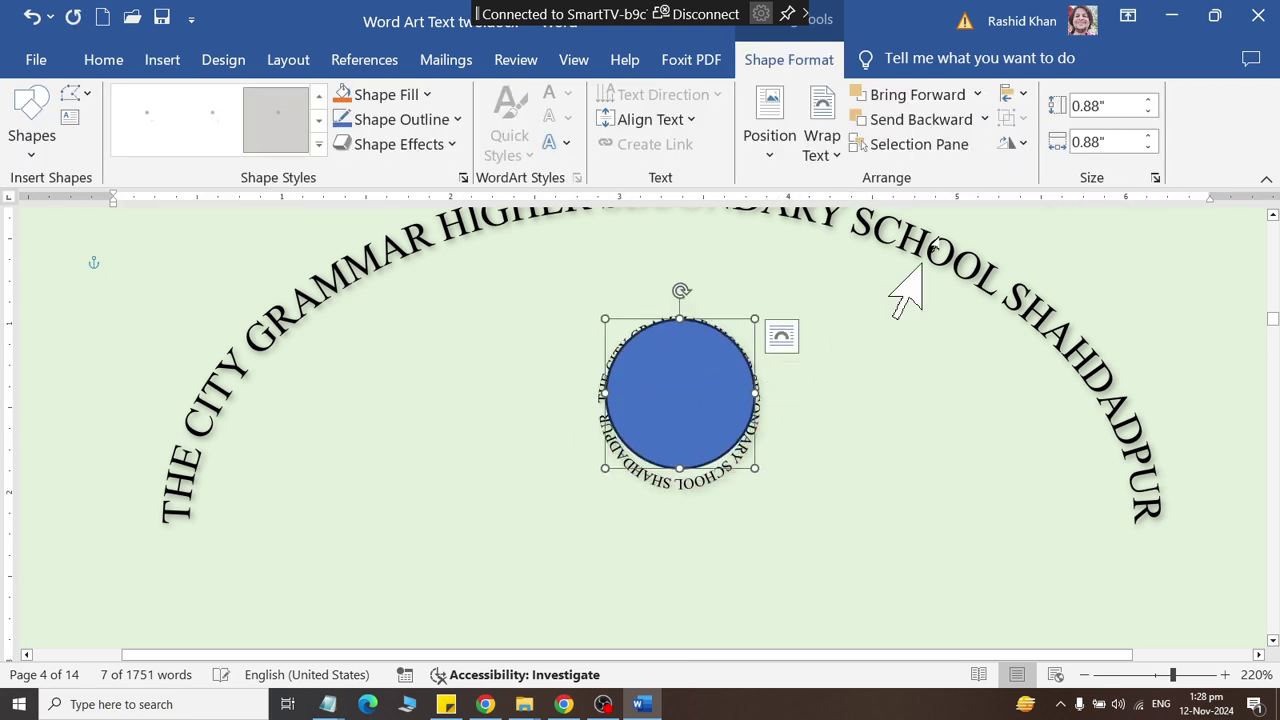
left_click_drag(1101, 105, 1148, 105)
type("0.7")
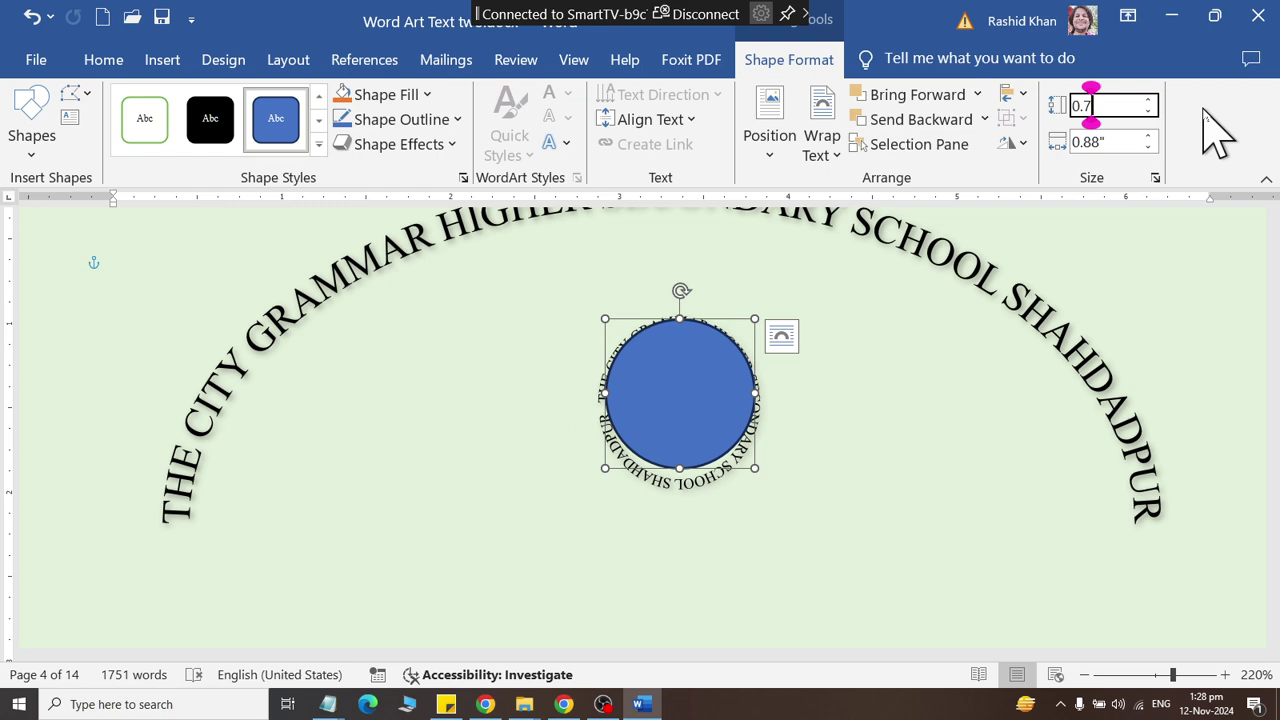
key("Tab")
type("0.7")
key("Return")
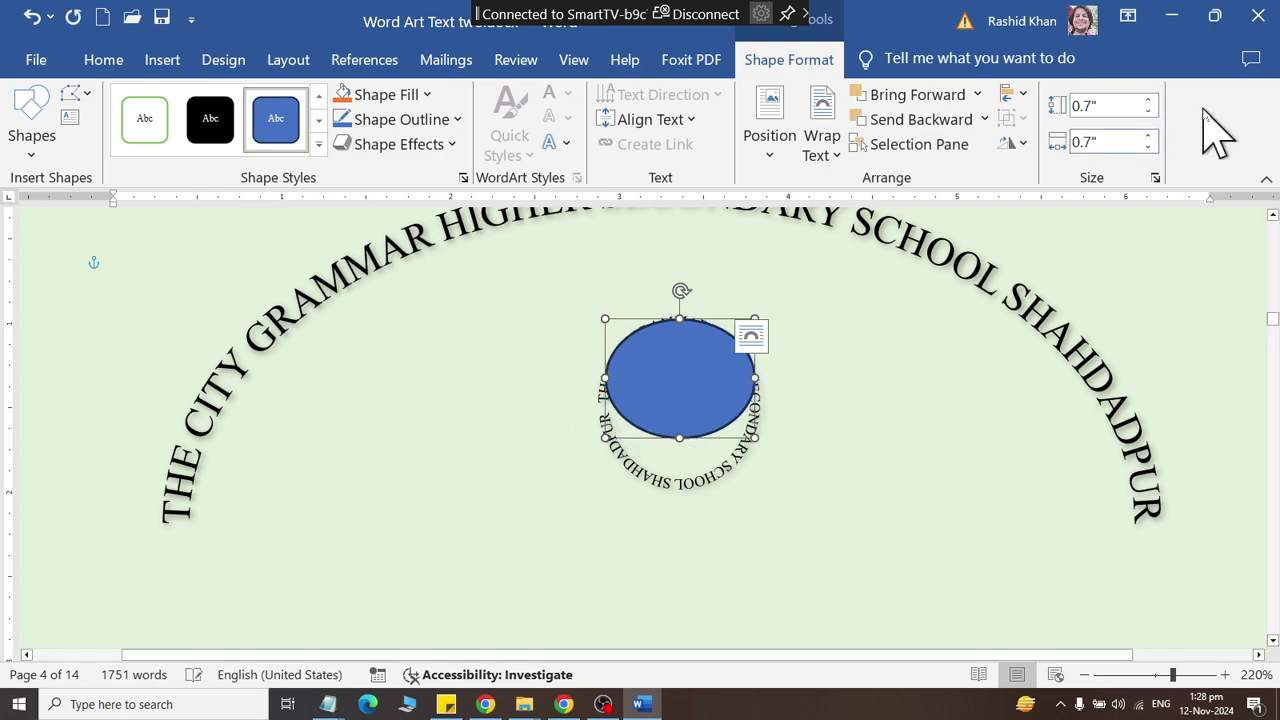
left_click_drag(660, 363, 676, 383)
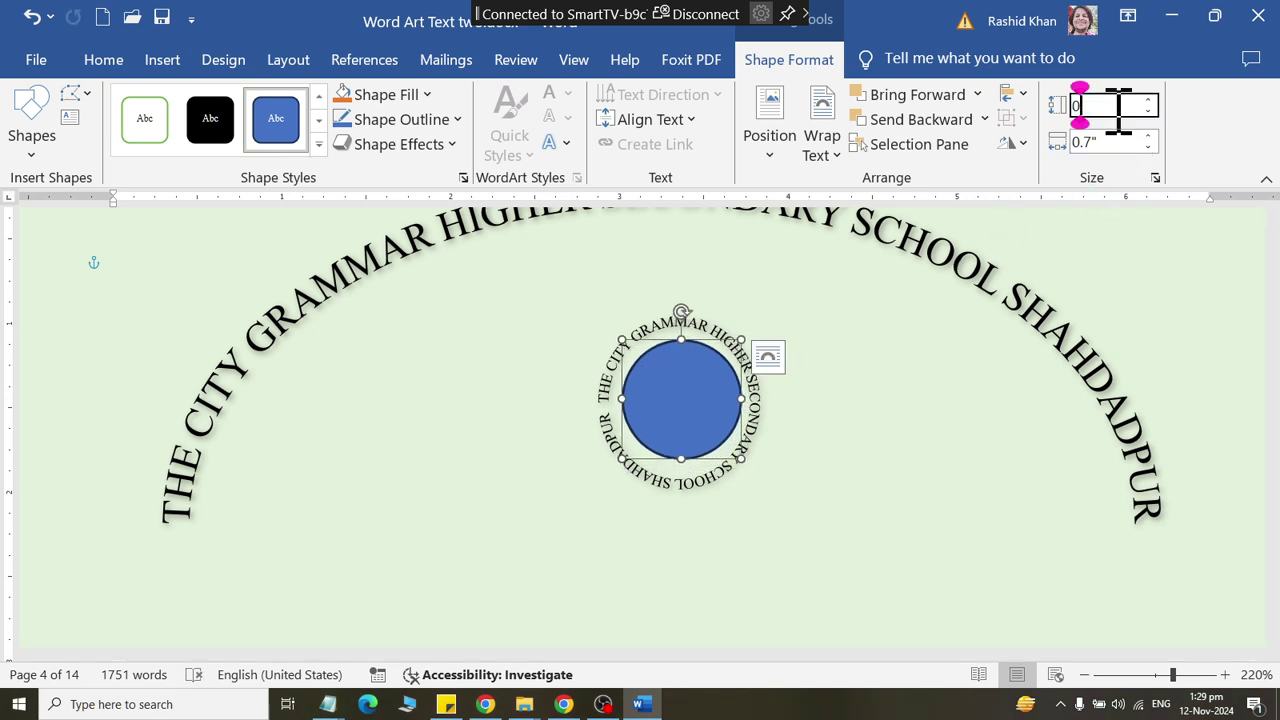
type(".8")
Step: Resize the circle to 0.8 × 0.8 inches and centre it inside the ring
key("Return")
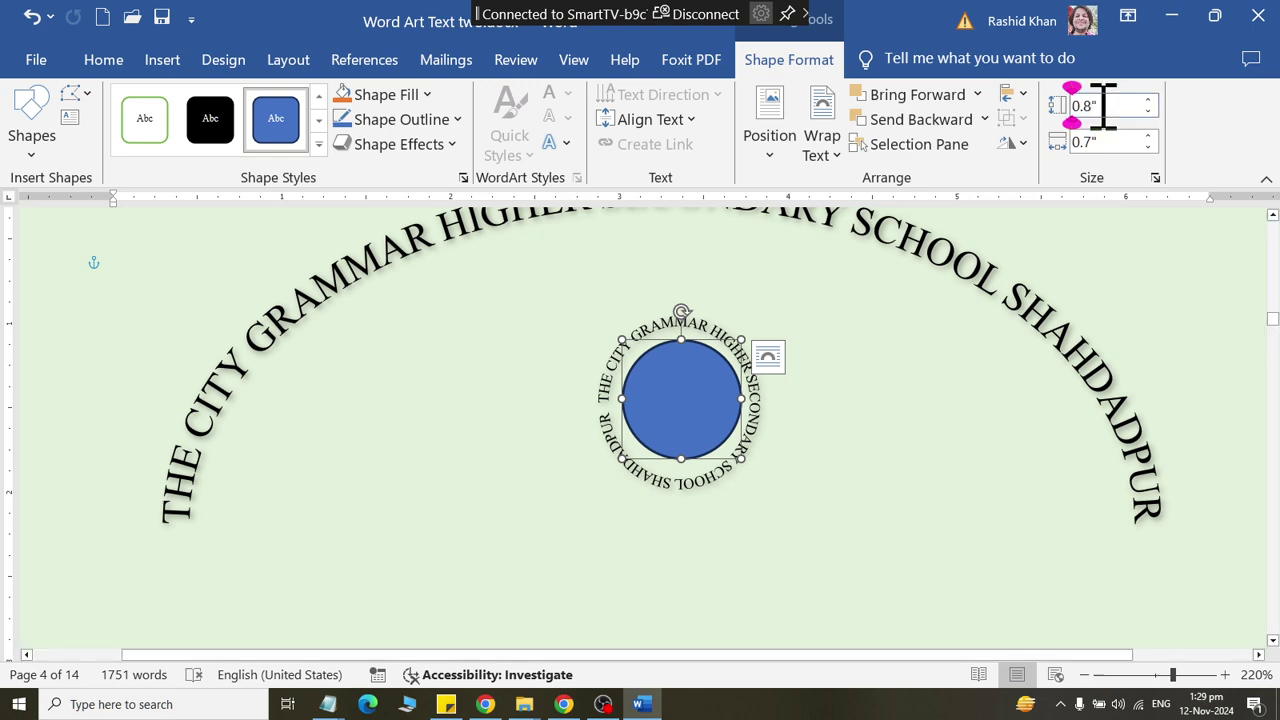
left_click(1108, 140)
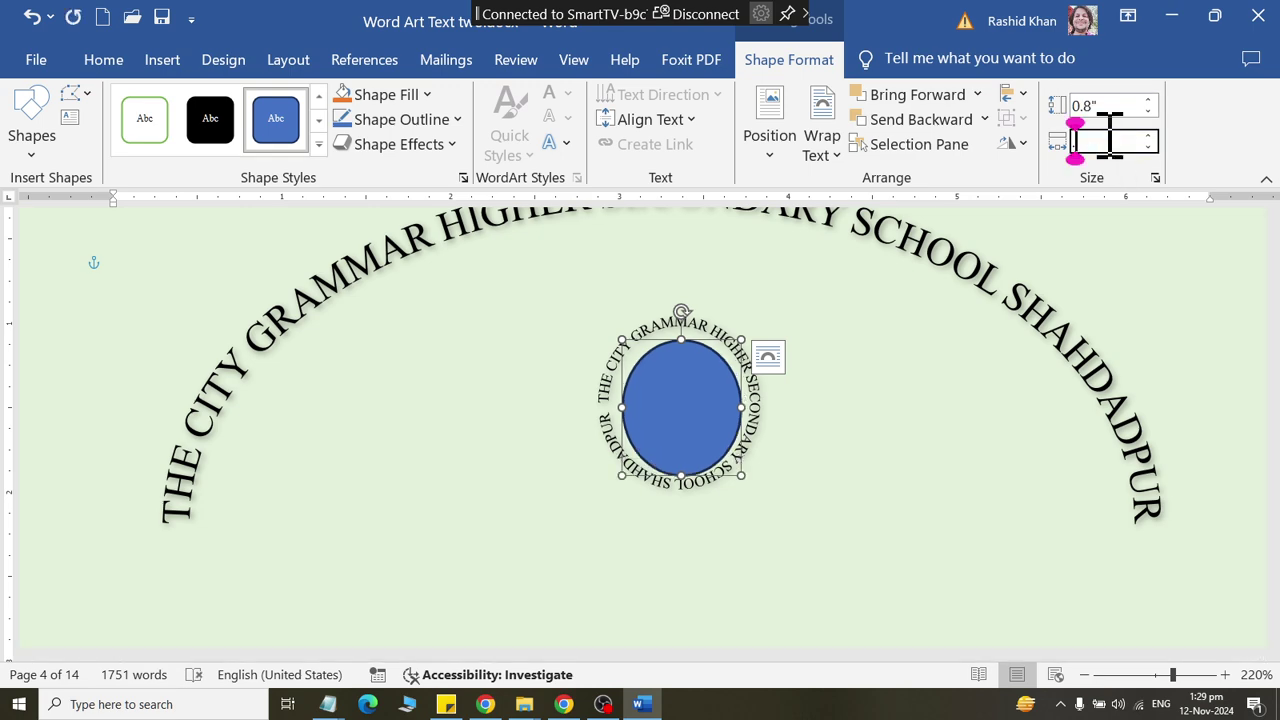
type("0.8")
key("Return")
left_click_drag(714, 400, 704, 394)
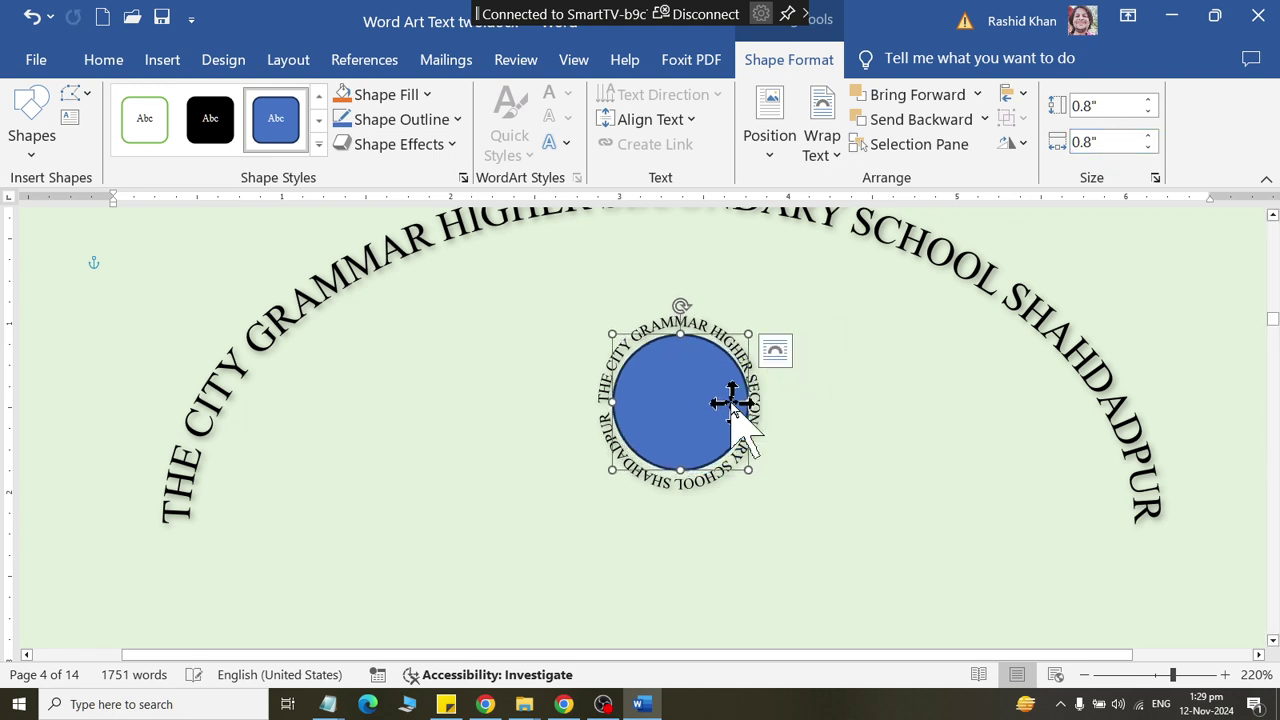
left_click_drag(734, 404, 732, 402)
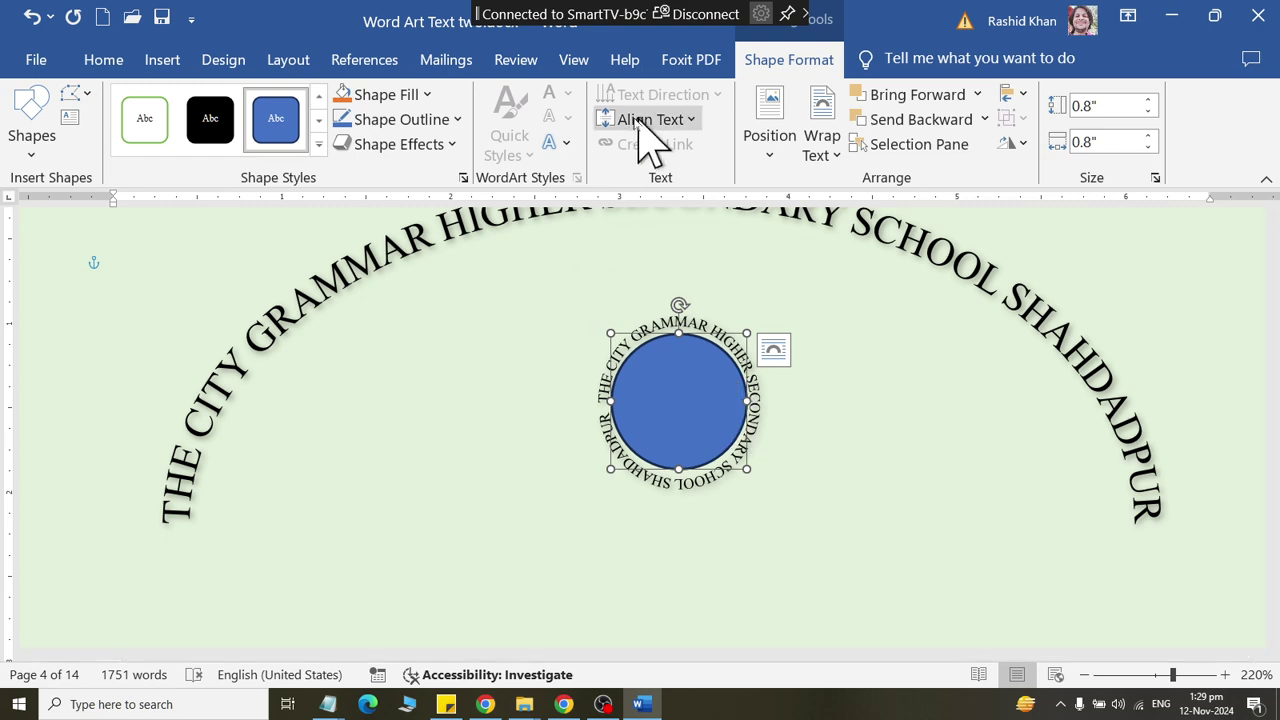
Step: Remove the circle's blue fill so only its outline remains
left_click(372, 94)
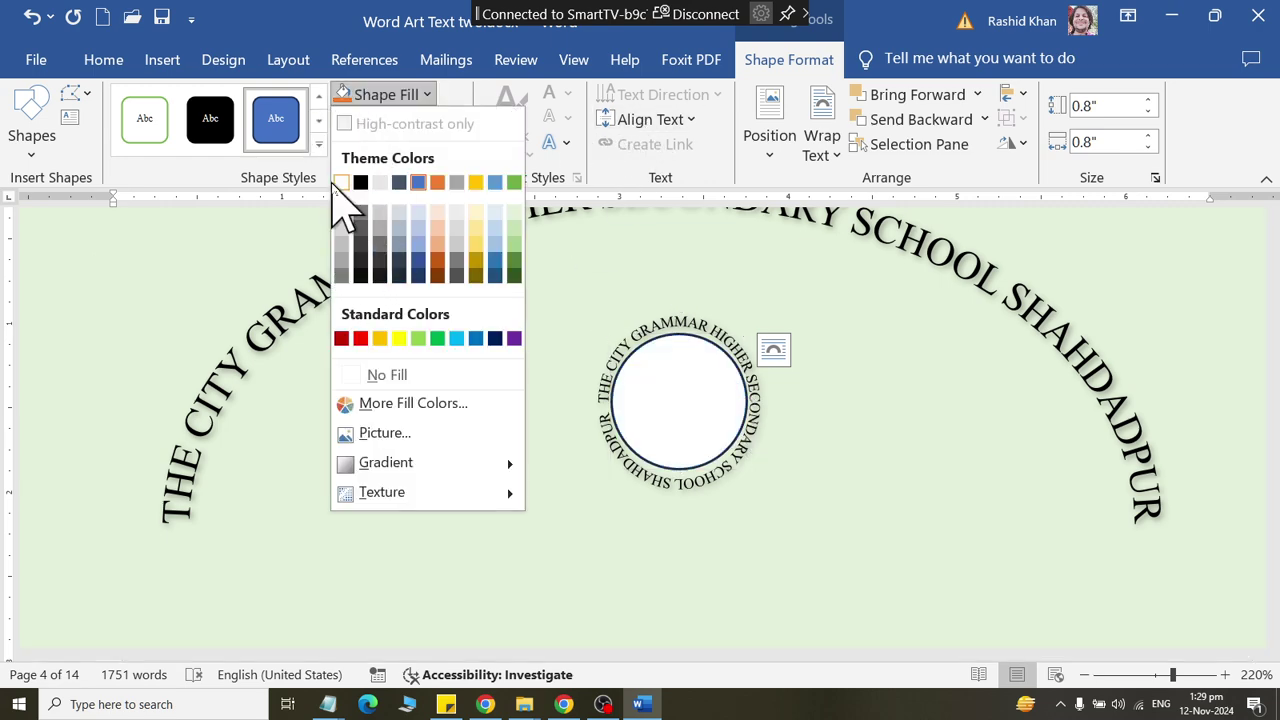
left_click(374, 378)
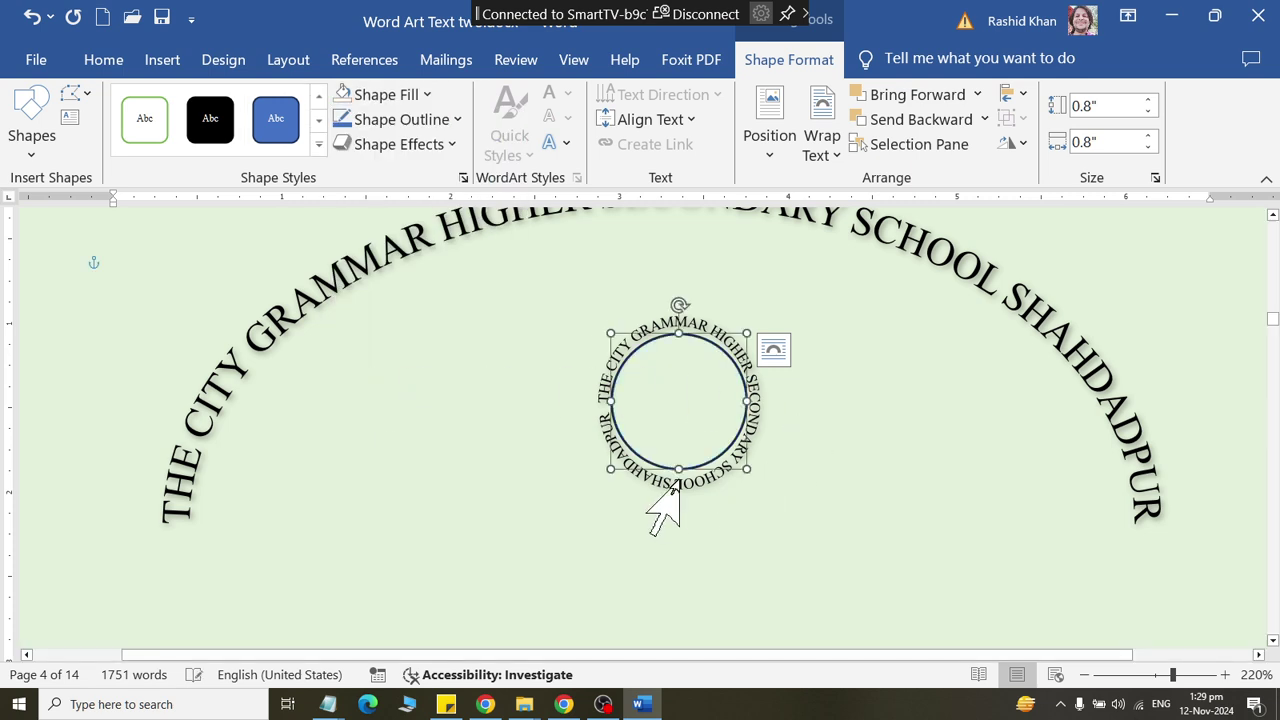
key("ctrl+Down")
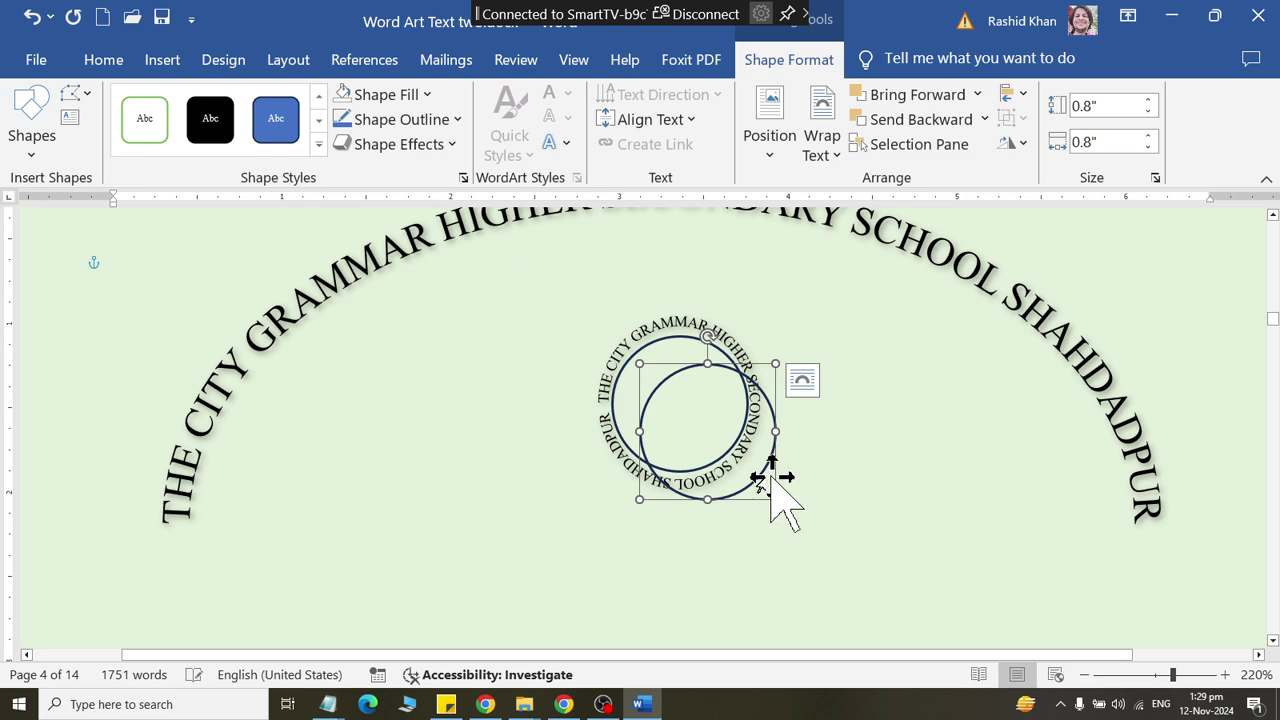
Step: Enlarge the empty circle to 1 × 1 inch and place it back over the ring
left_click_drag(708, 468, 453, 468)
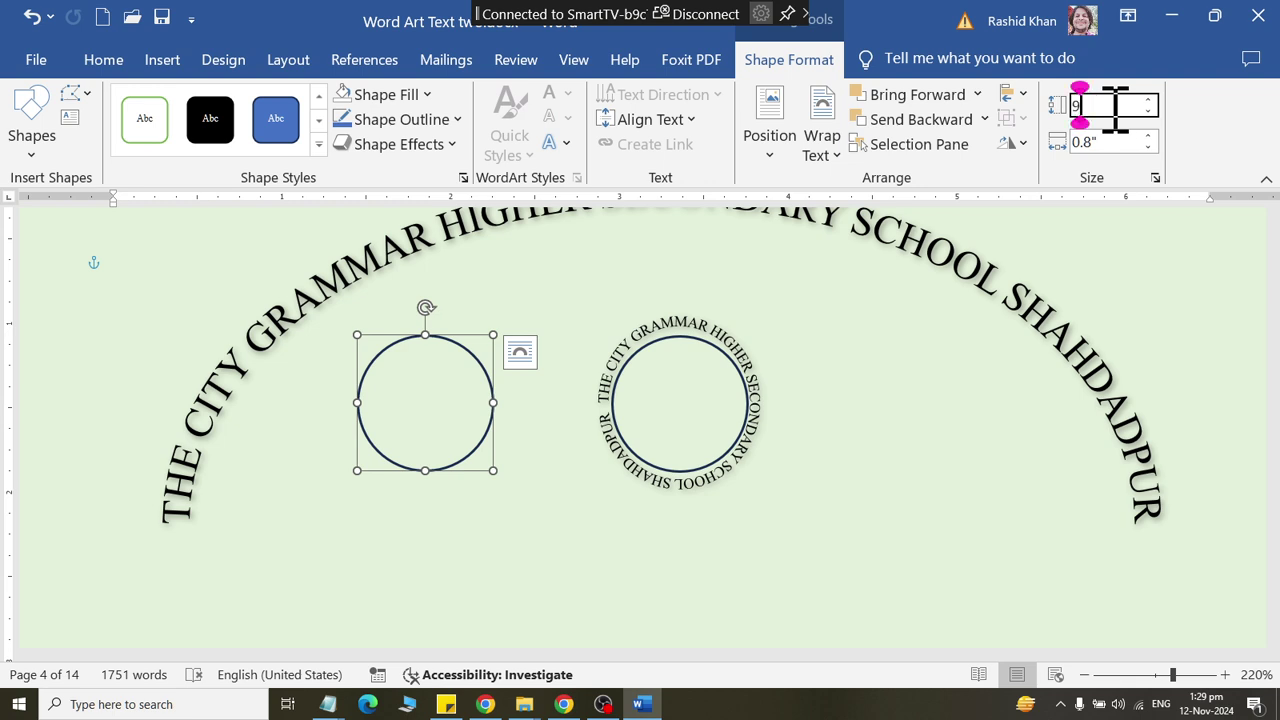
key("Tab")
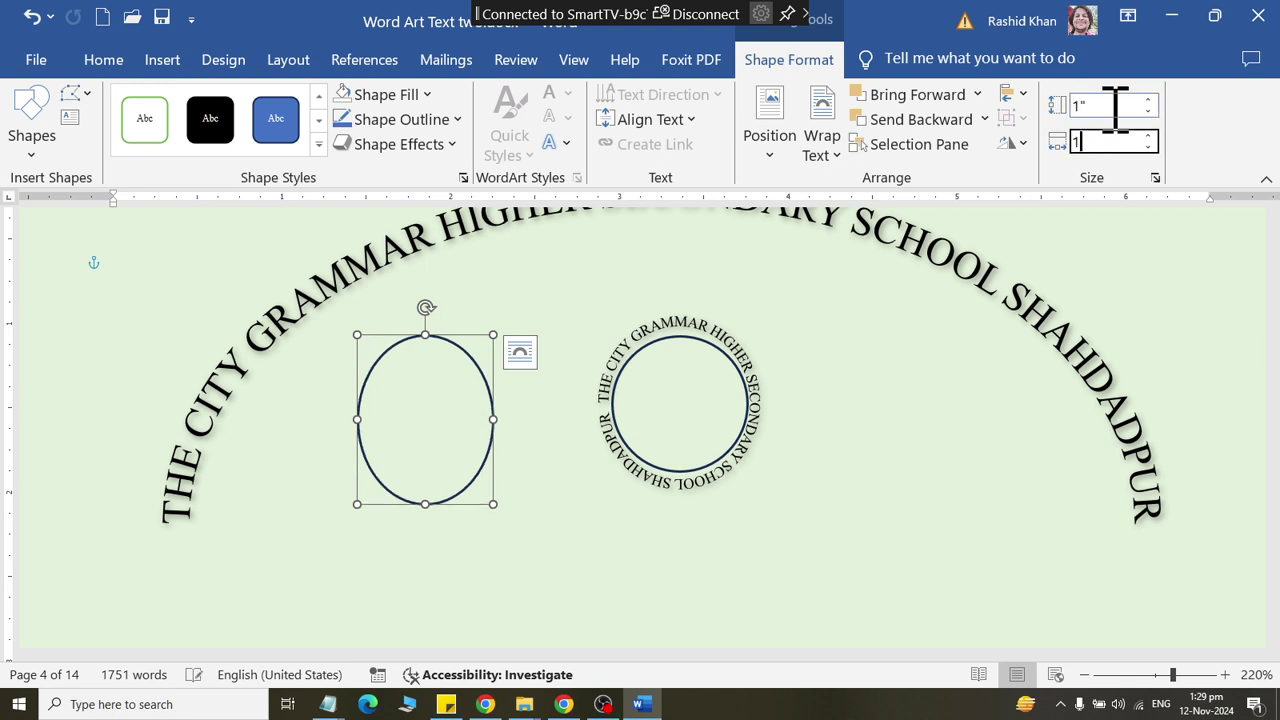
type("1")
key("Return")
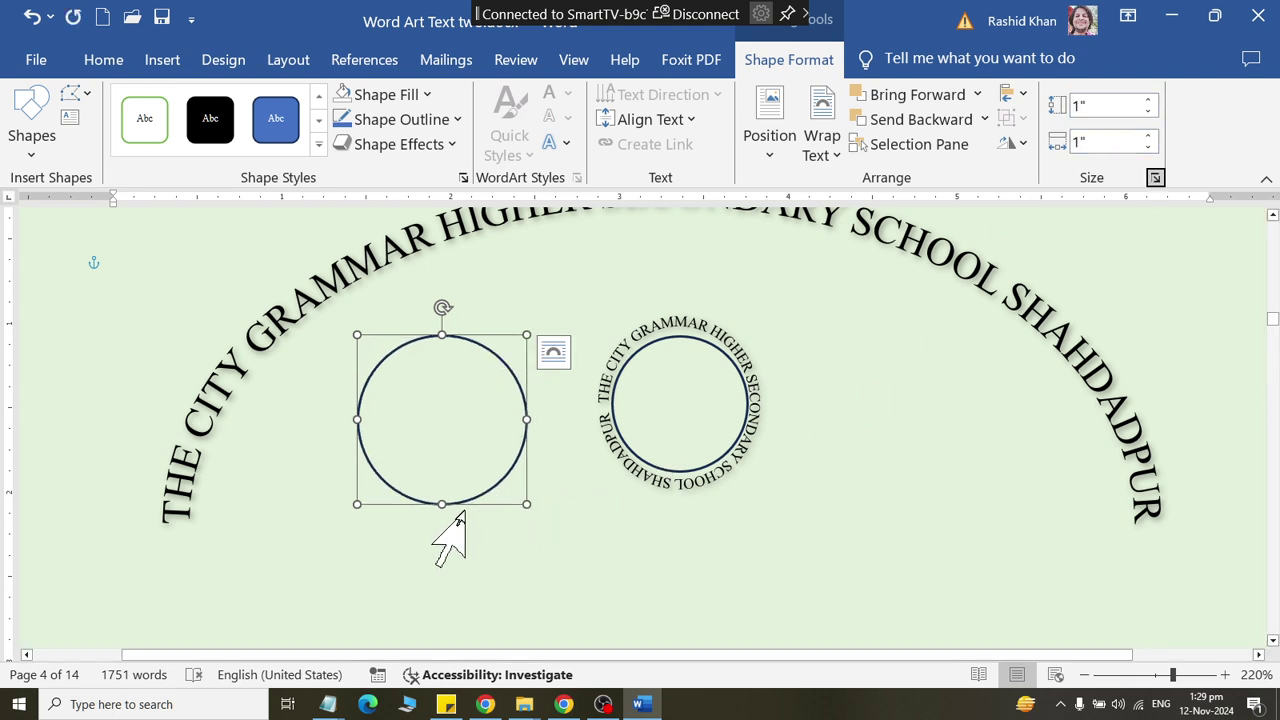
left_click_drag(466, 505, 705, 491)
Step: Resize the circle to 1.2 inches, then 1.1 inches, centring it around the text ring
left_click_drag(701, 483, 704, 482)
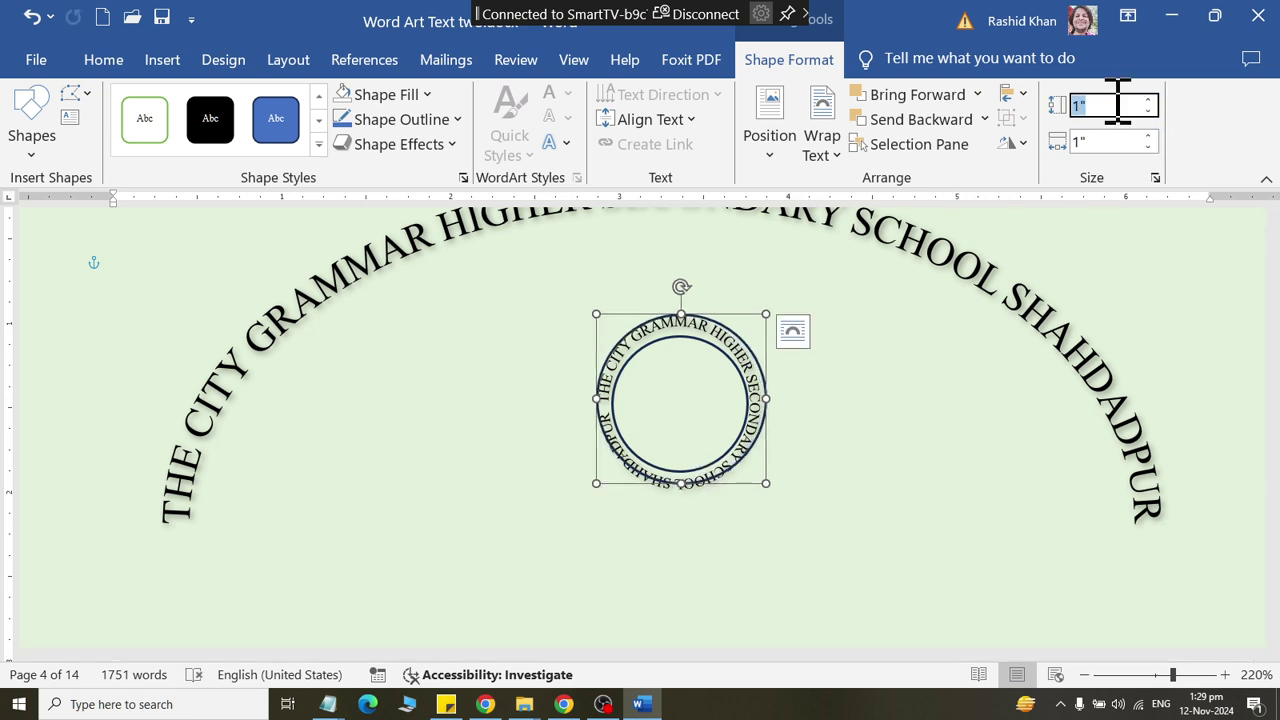
key("Return")
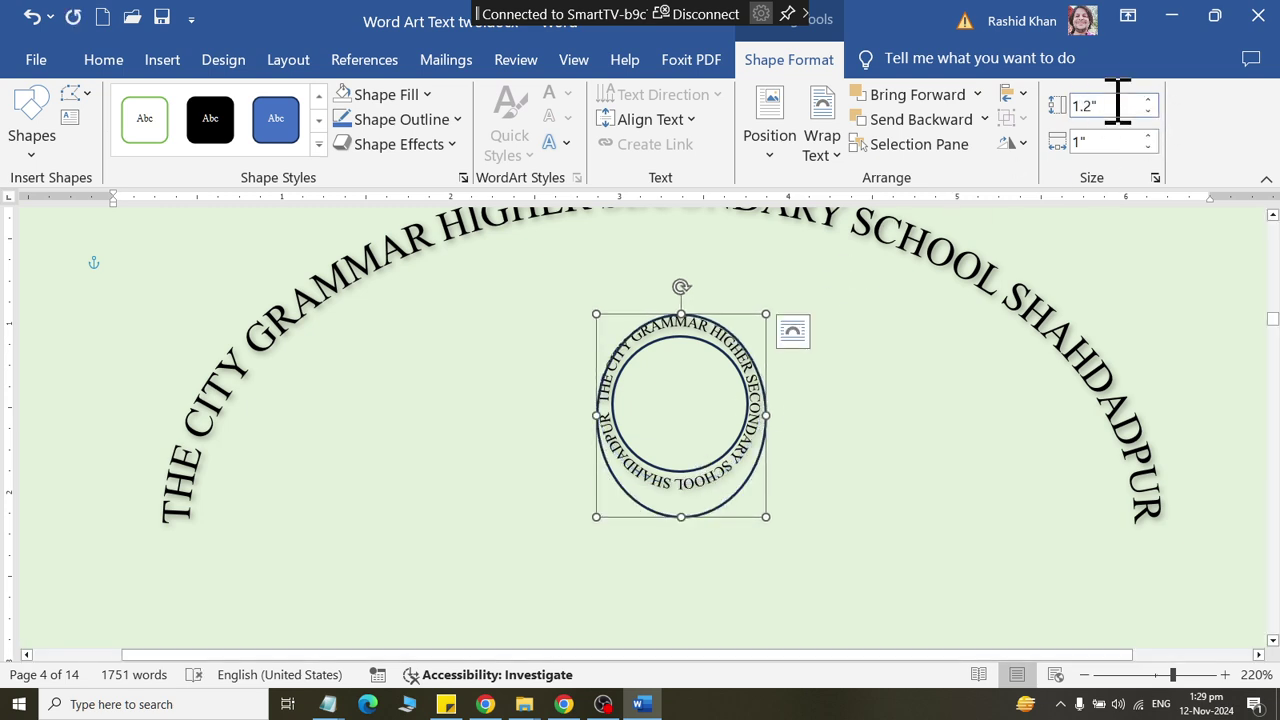
left_click(1093, 144)
type(".2")
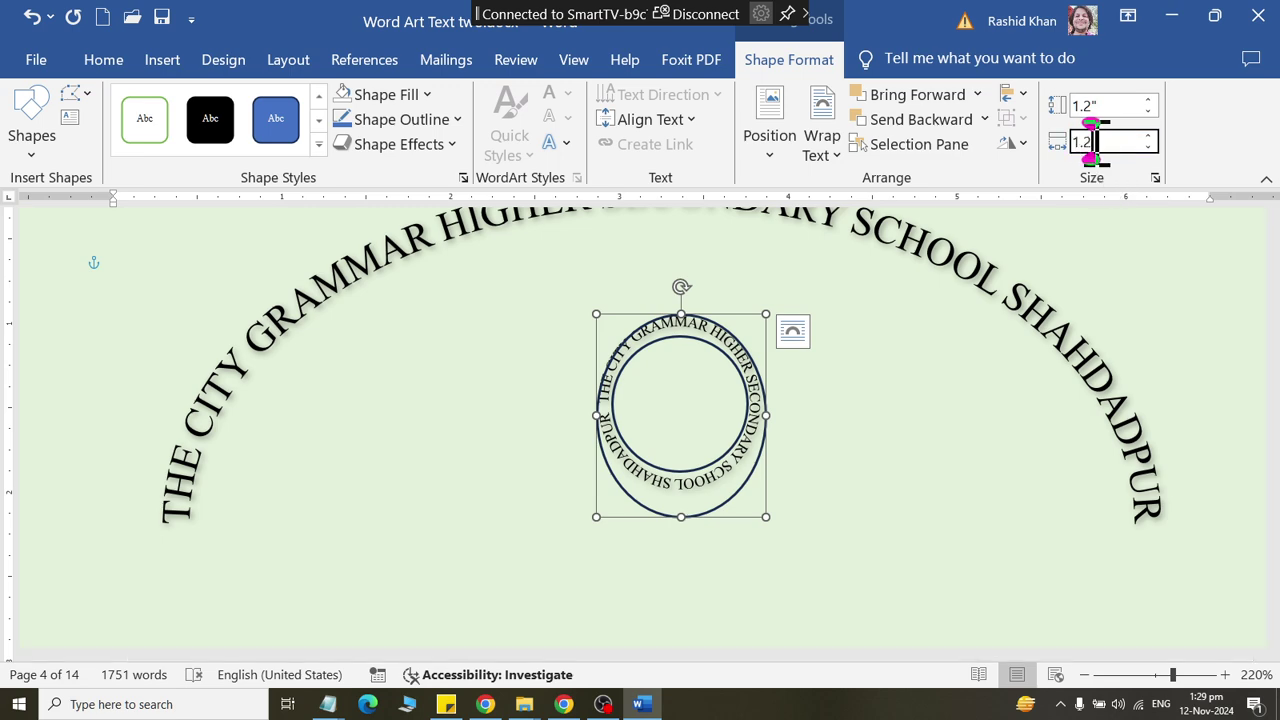
key("Return")
left_click_drag(778, 483, 761, 468)
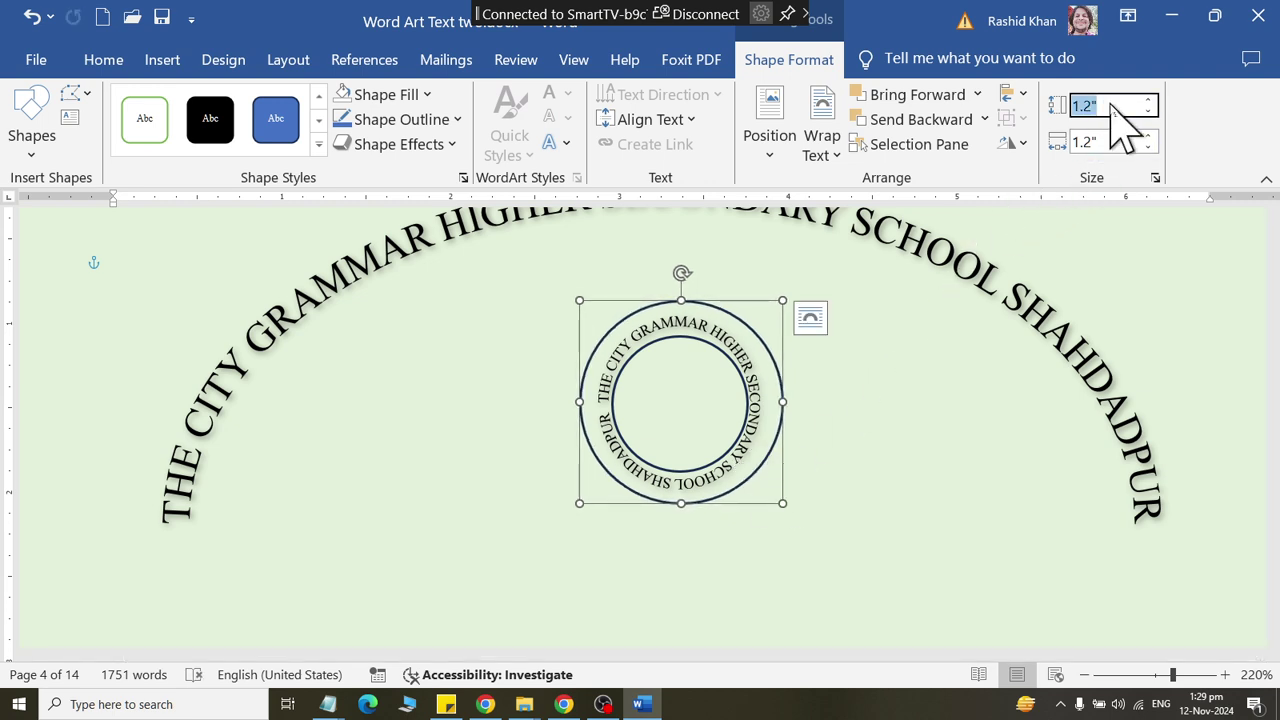
key("Tab")
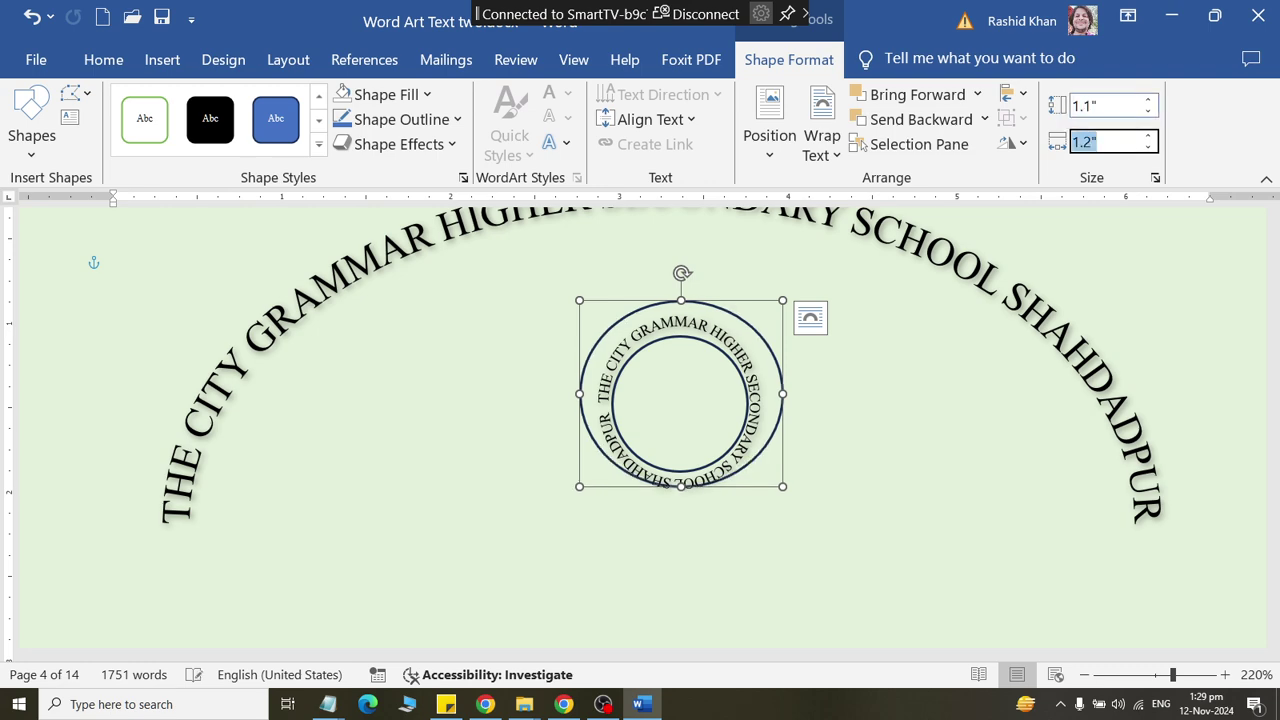
key("Return")
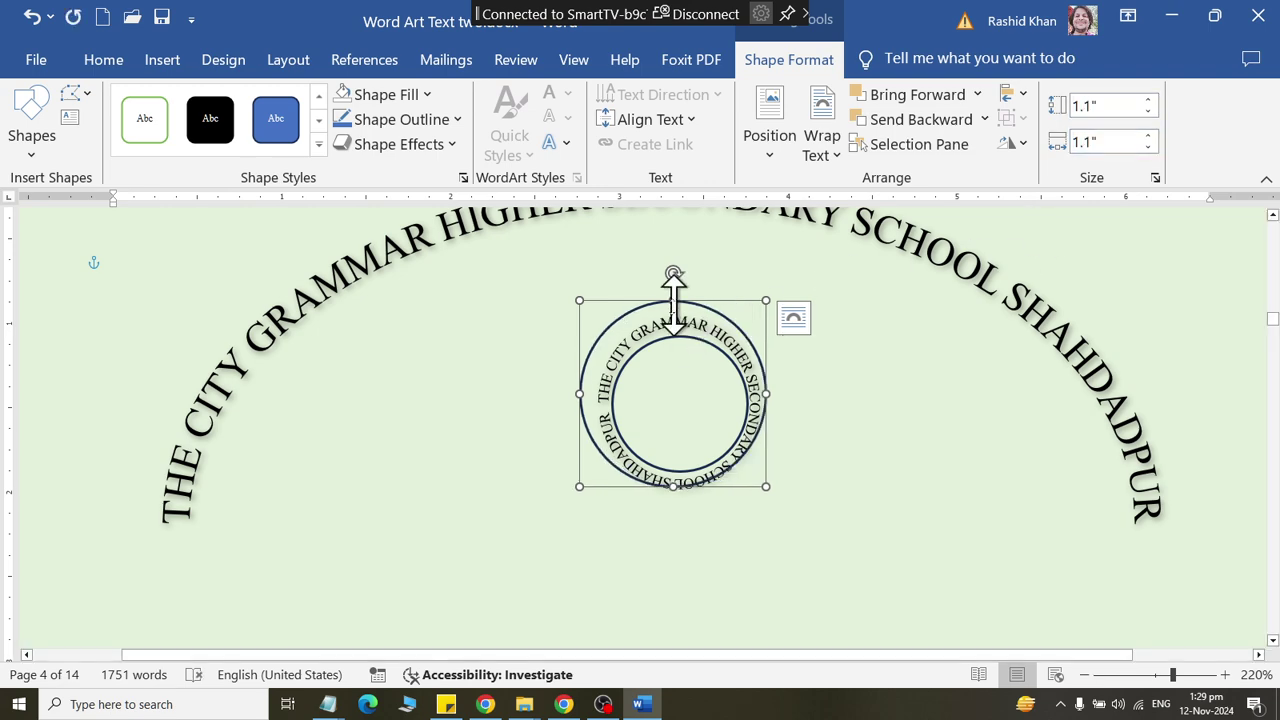
left_click_drag(651, 305, 660, 318)
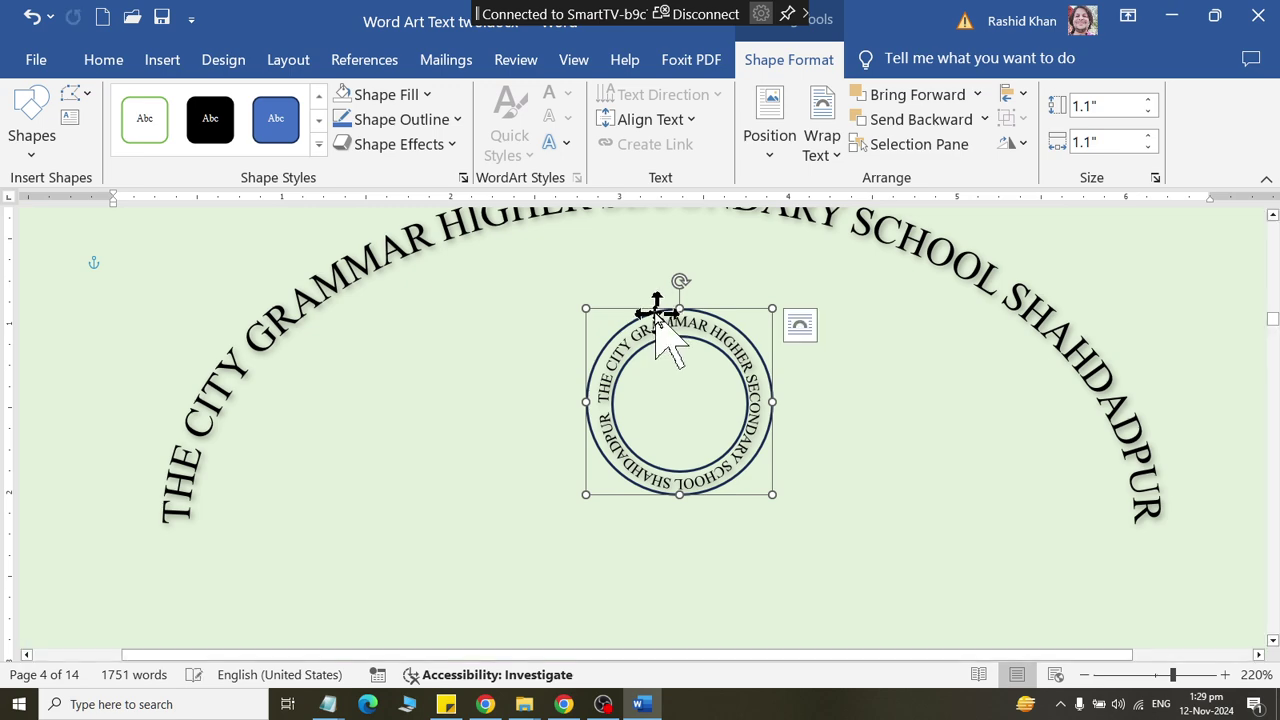
left_click(400, 96)
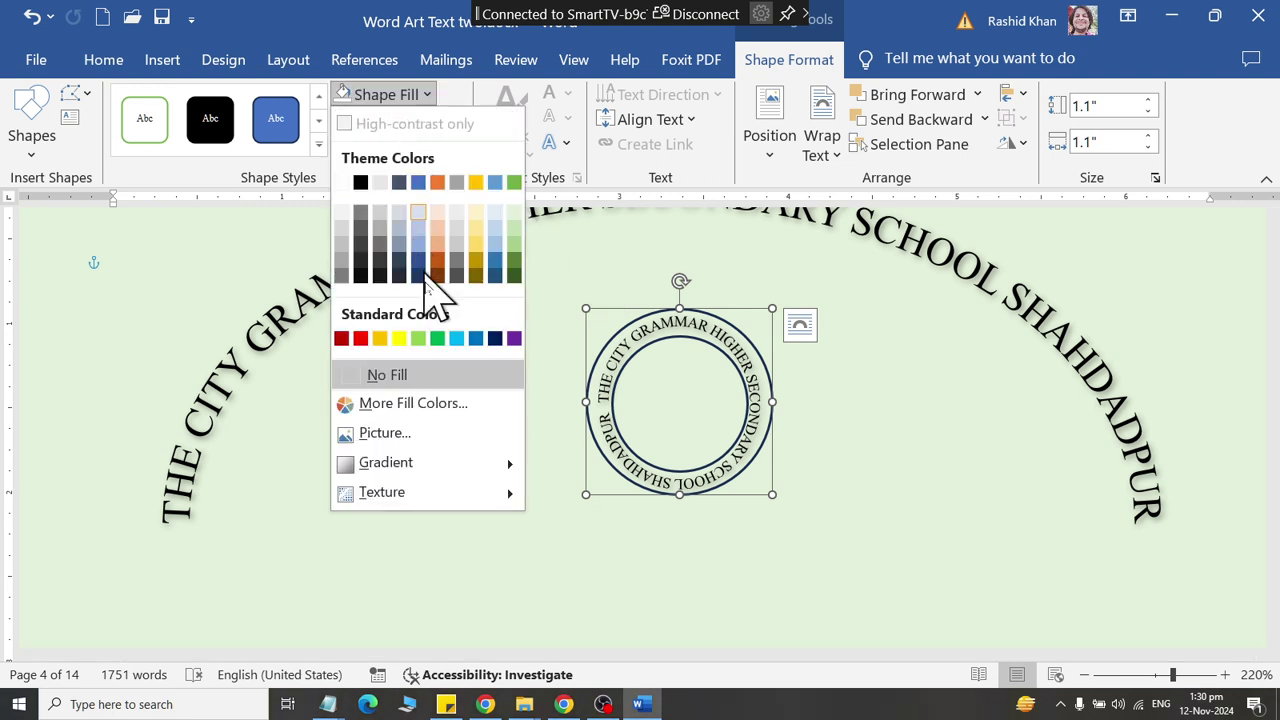
Step: Fill the circle blue and send it behind the curved school-name text
left_click(477, 340)
left_click(680, 345)
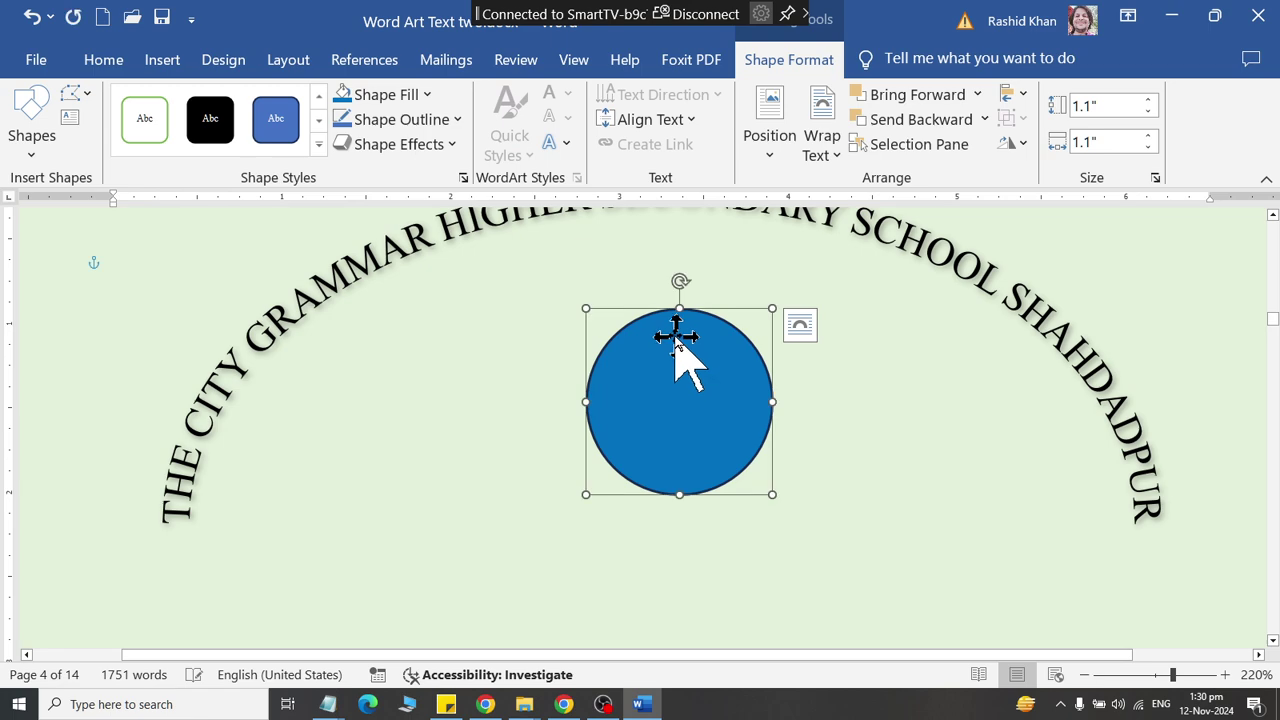
right_click(675, 336)
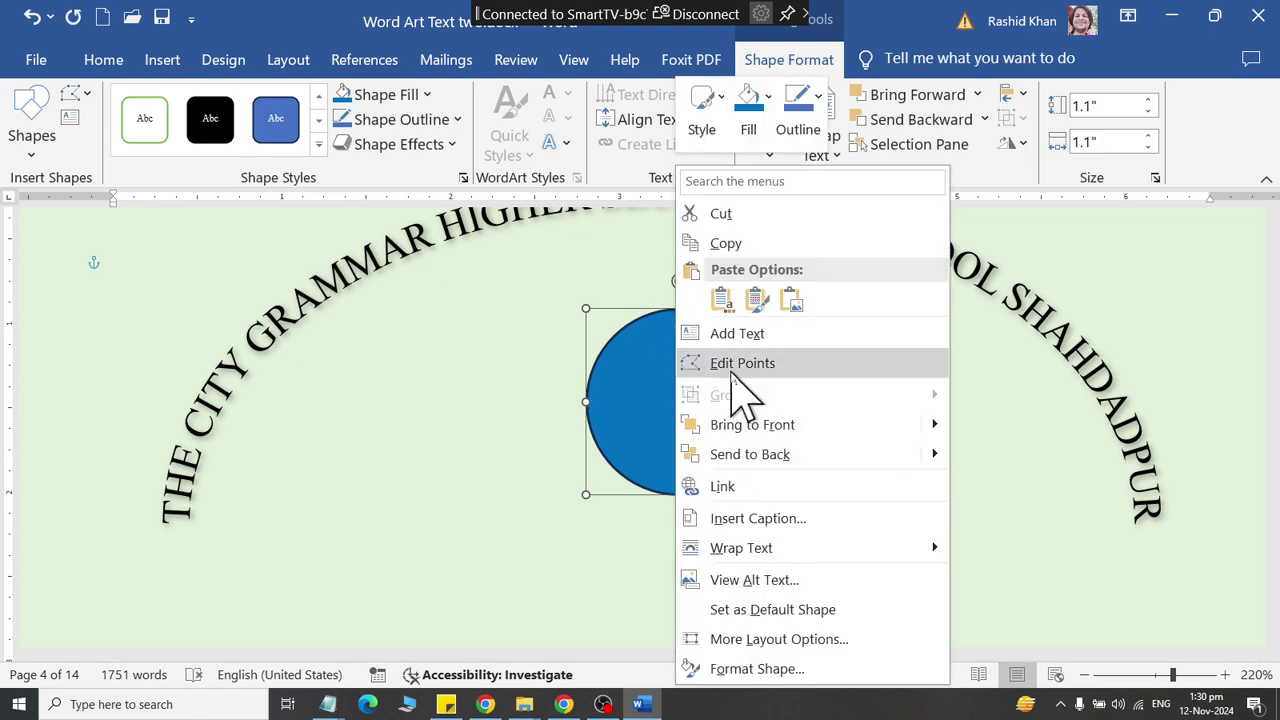
left_click(750, 455)
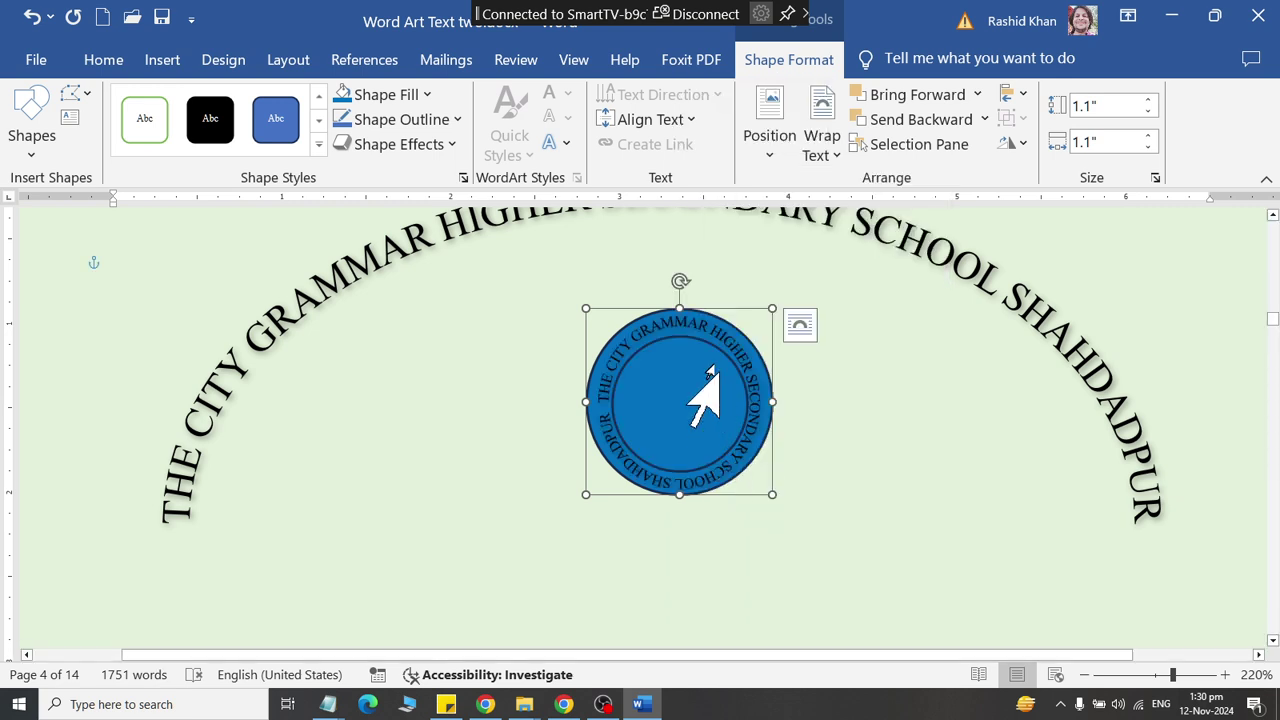
Step: Make the seal's curved school-name WordArt text white
double_click(681, 330)
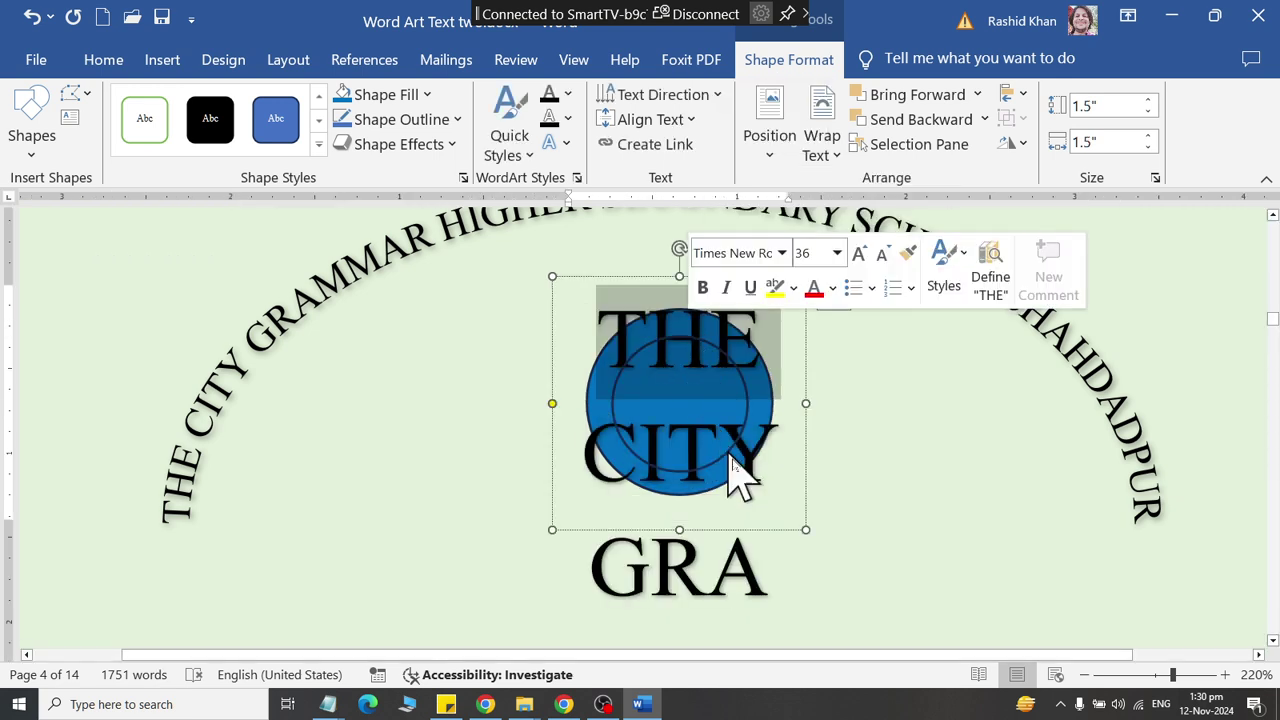
left_click(567, 94)
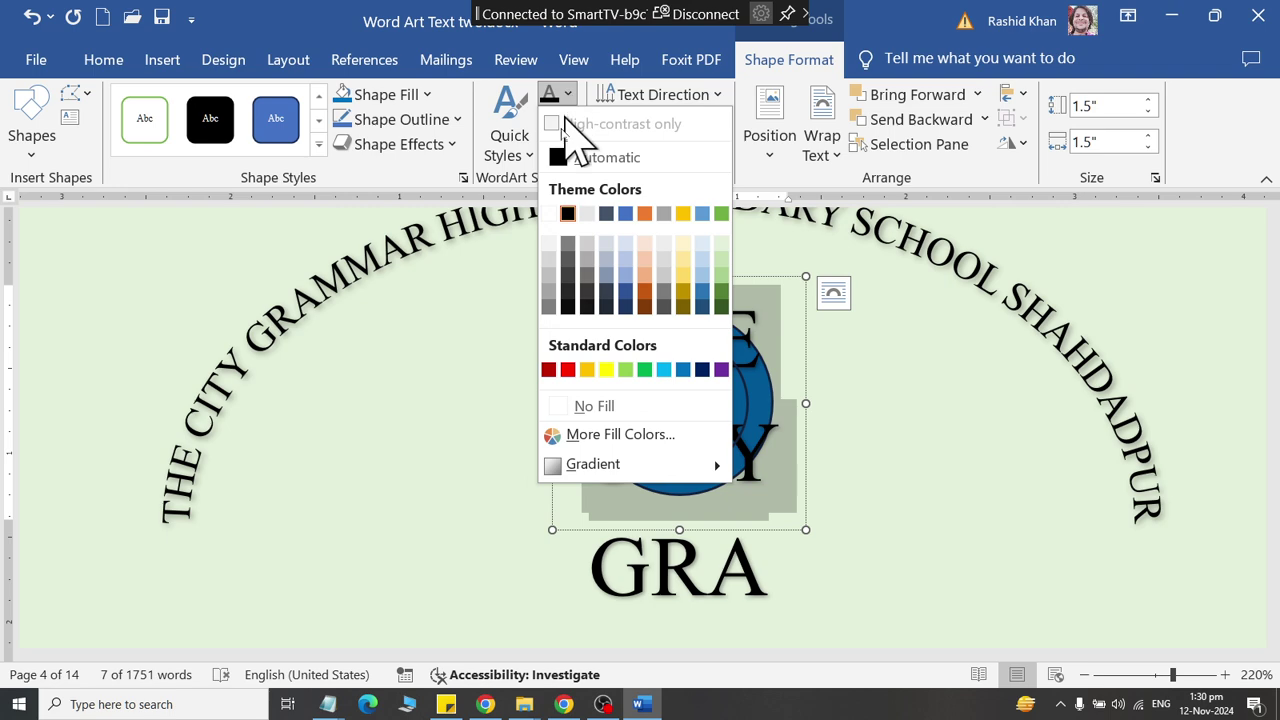
left_click(564, 212)
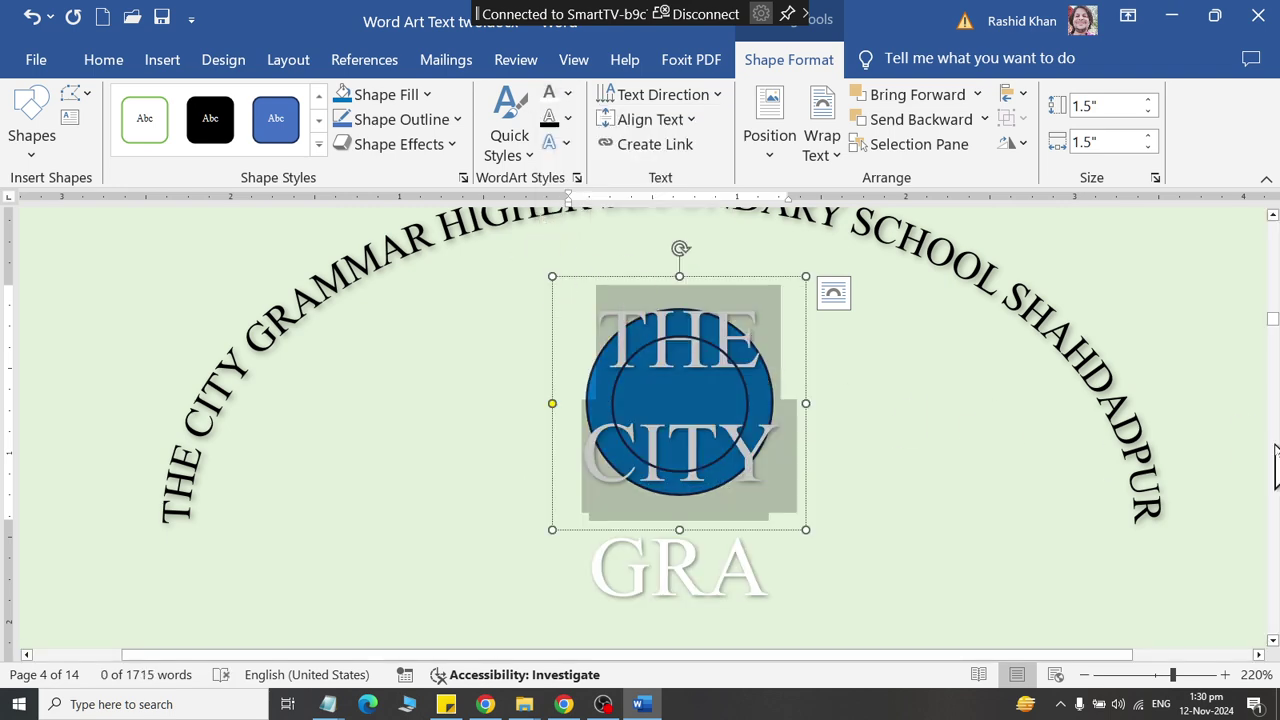
left_click(1186, 486)
Step: Select the inner circle, undo the last change and nudge it back into place
scroll(790, 370, "up", 3, "ctrl")
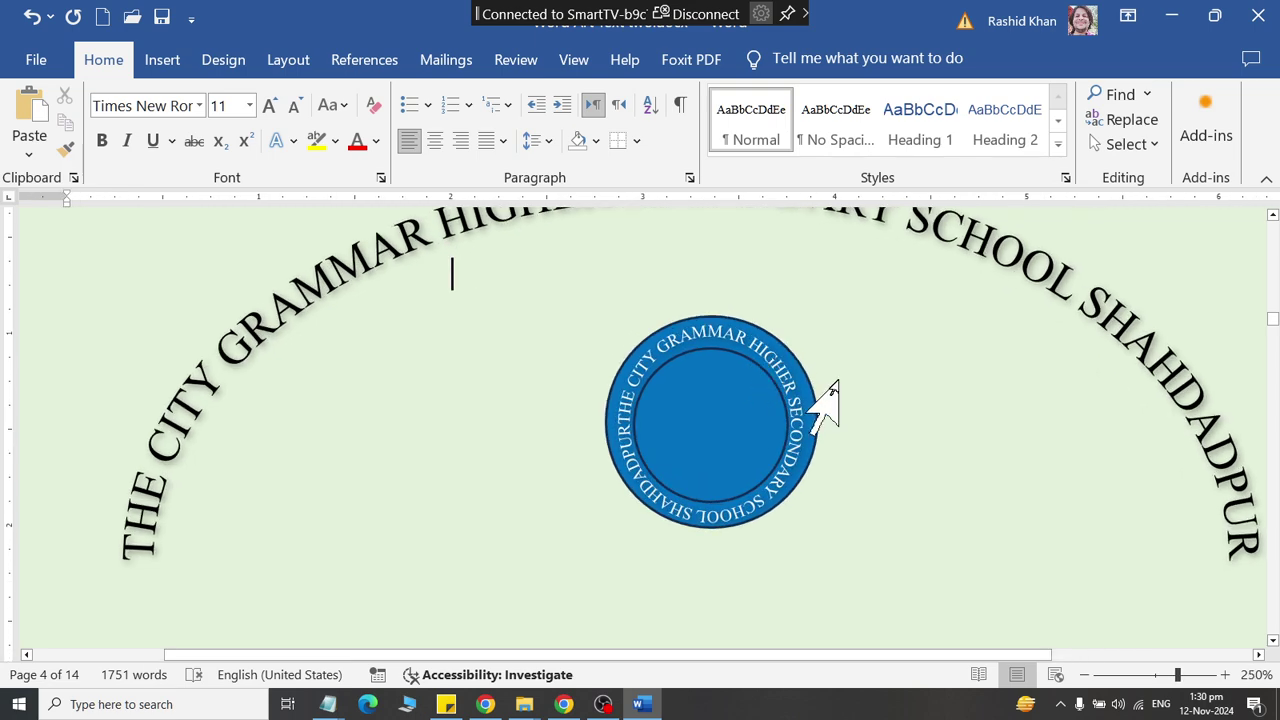
scroll(851, 394, "down", 3)
scroll(960, 300, "up", 10)
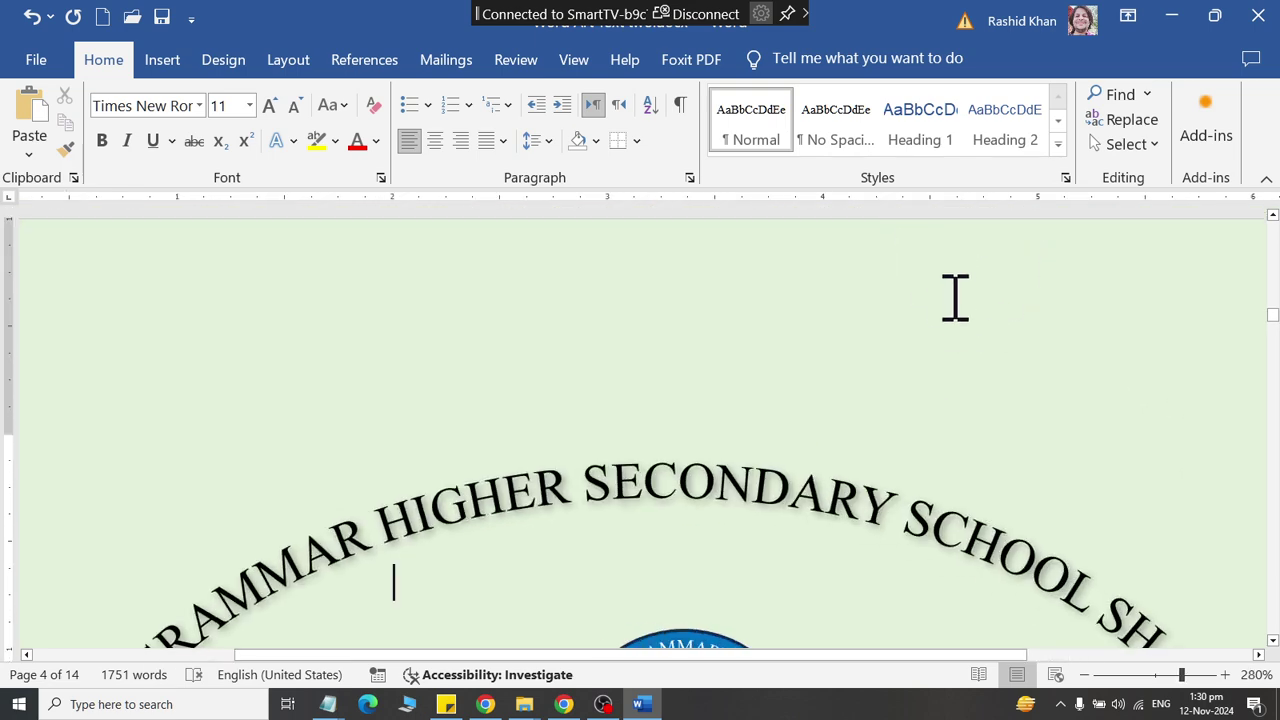
scroll(940, 310, "down", 8)
scroll(929, 320, "up", 3, "ctrl")
left_click(685, 318)
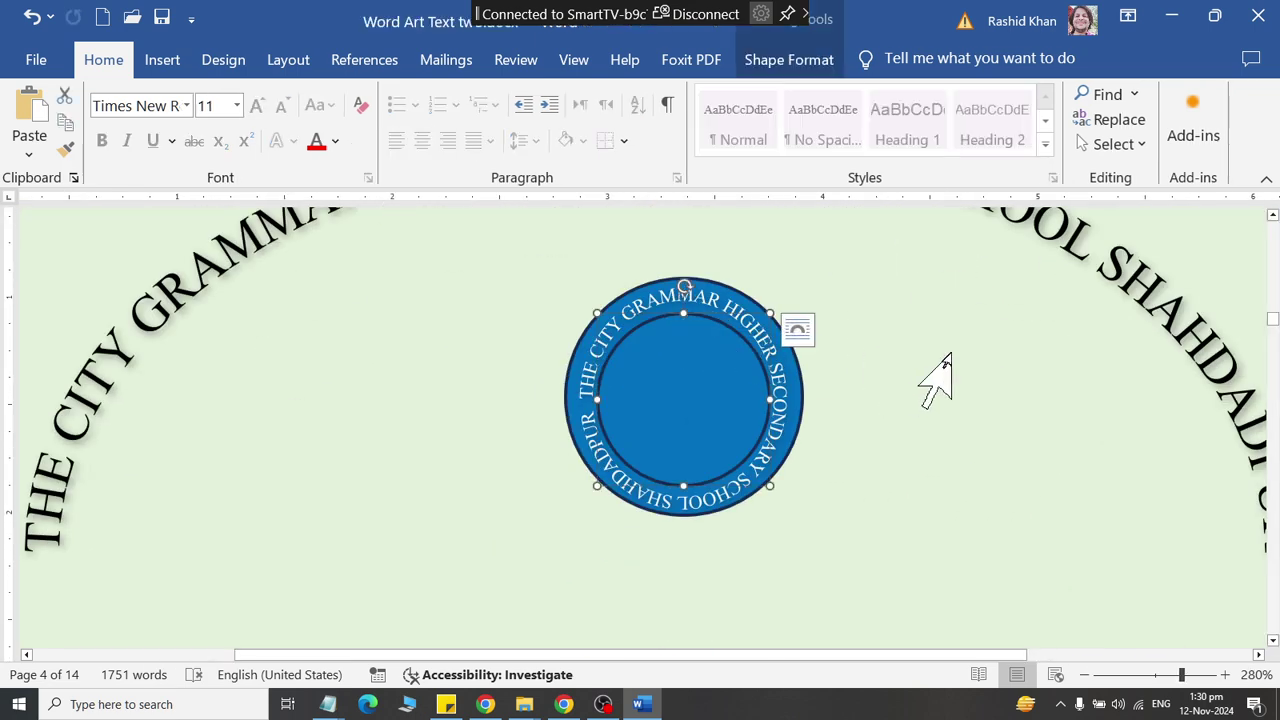
key("ctrl+z")
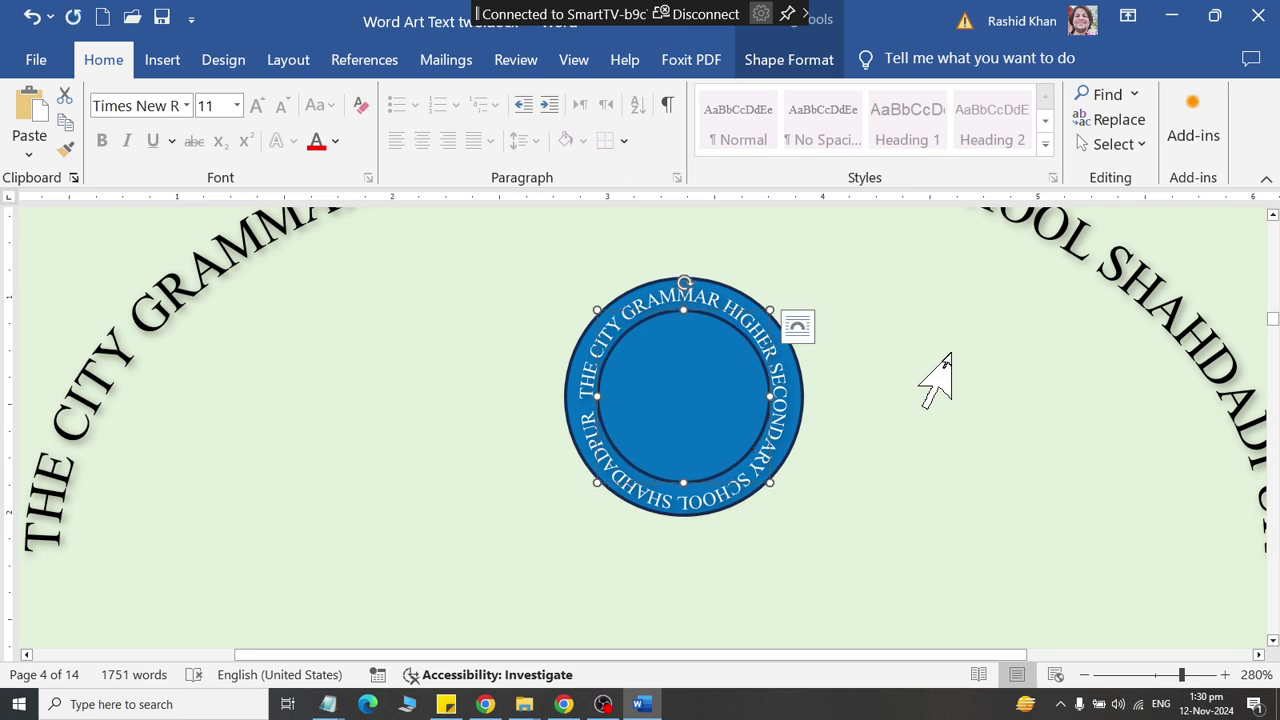
key("Down")
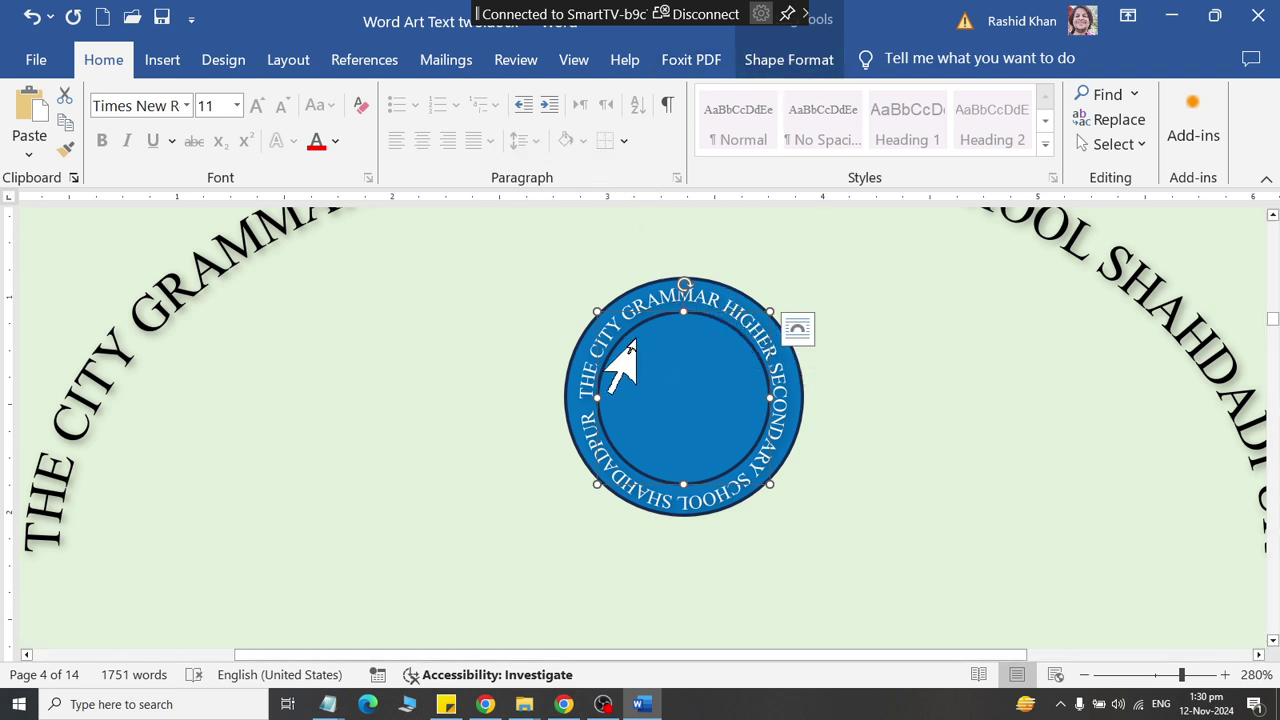
Step: Set the inner circle's Shape Fill to a picture from a file
left_click(789, 60)
left_click(388, 95)
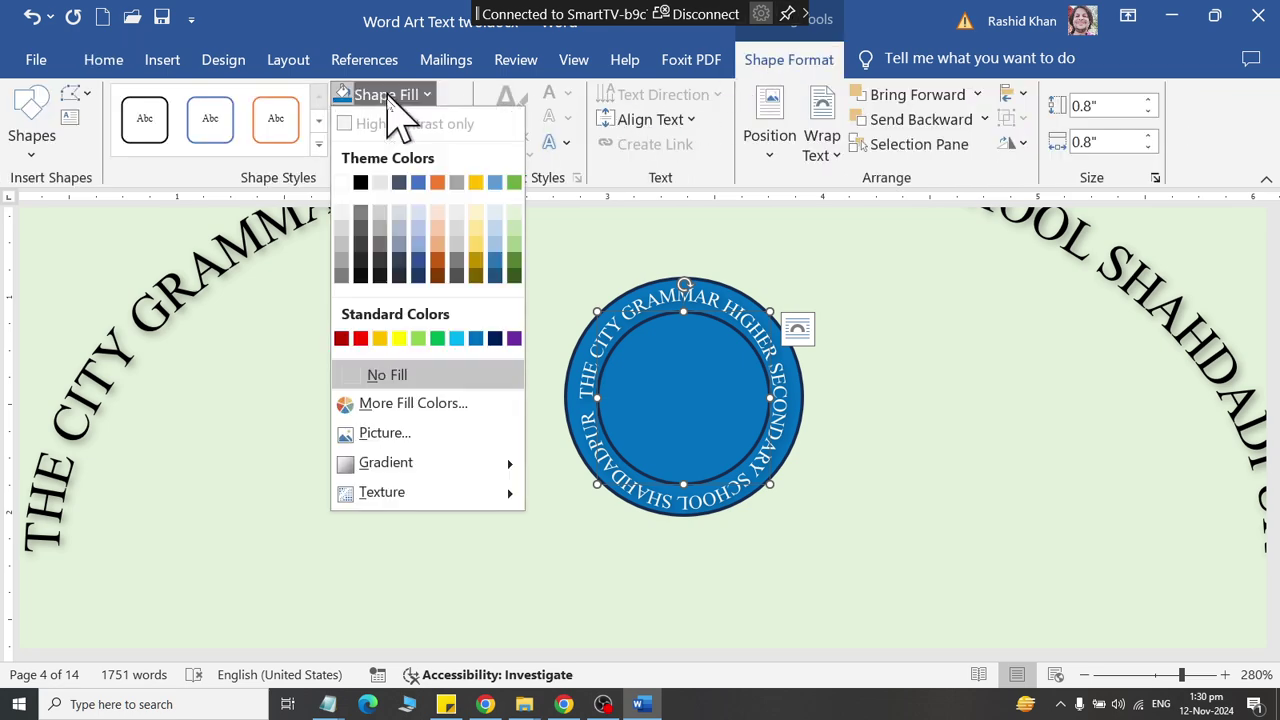
left_click(420, 403)
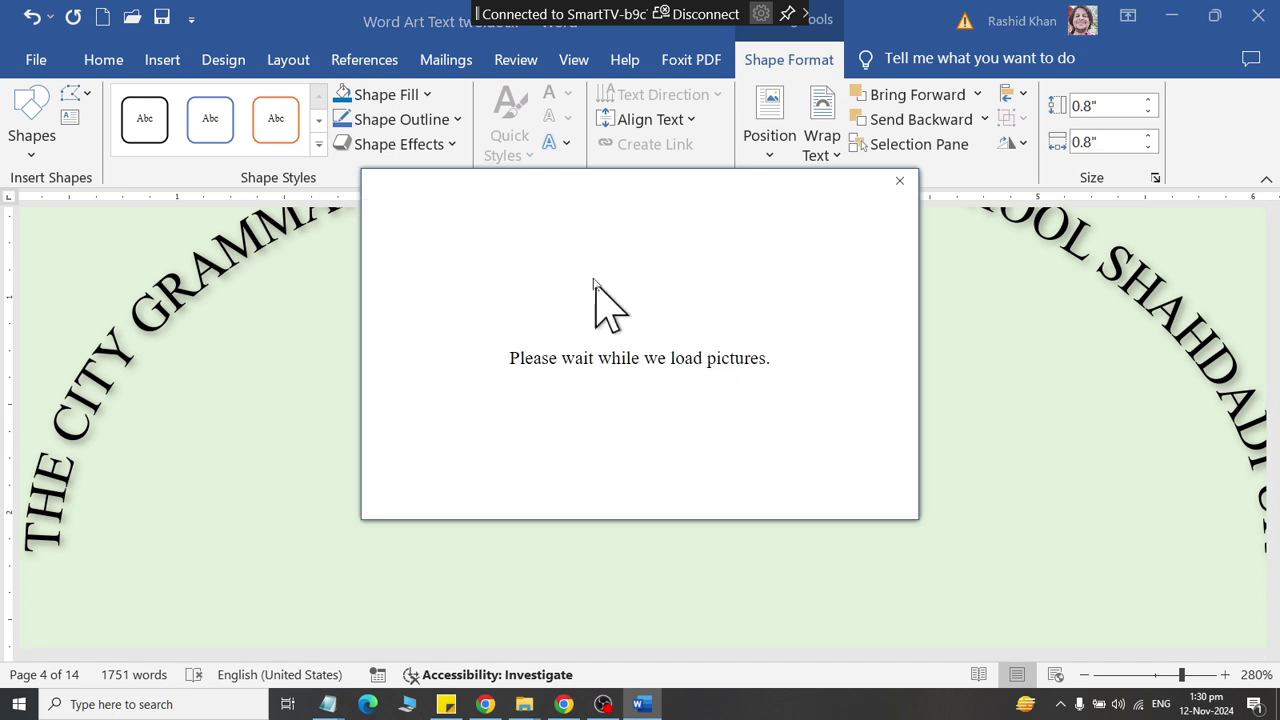
left_click(593, 303)
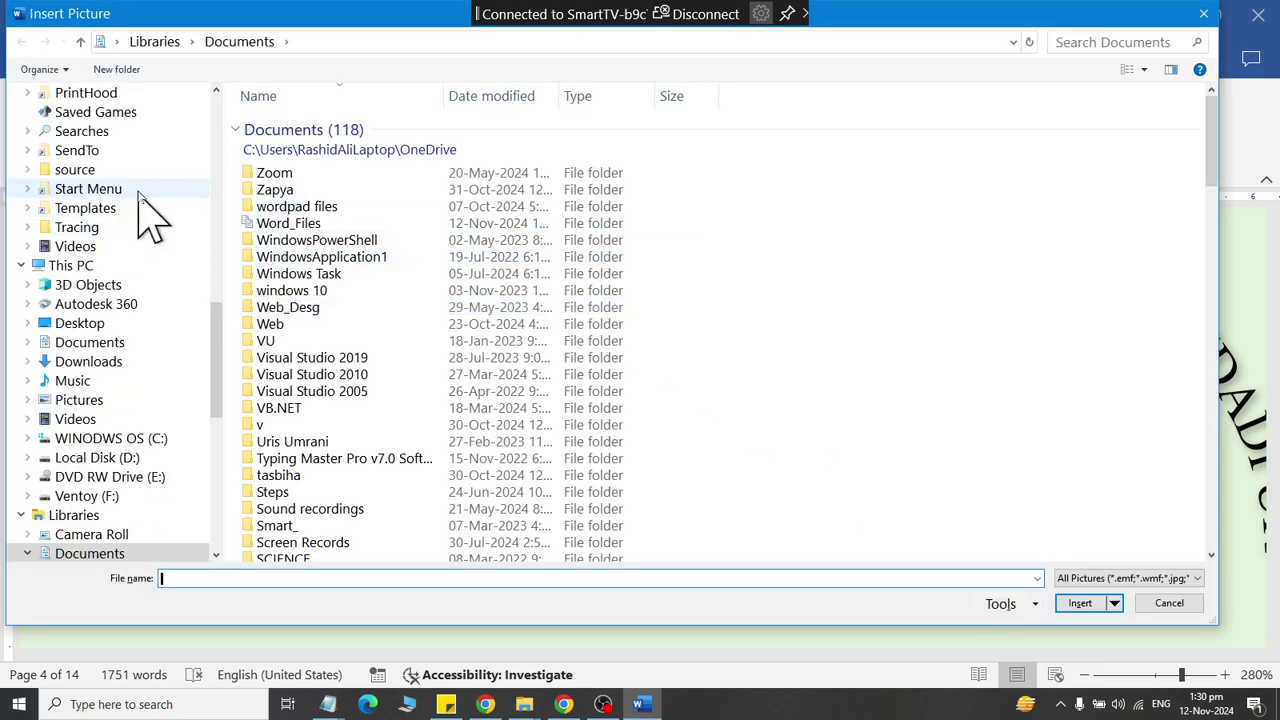
Step: Browse to Downloads and insert the notebook-and-pen PNG into the circle
left_click(100, 343)
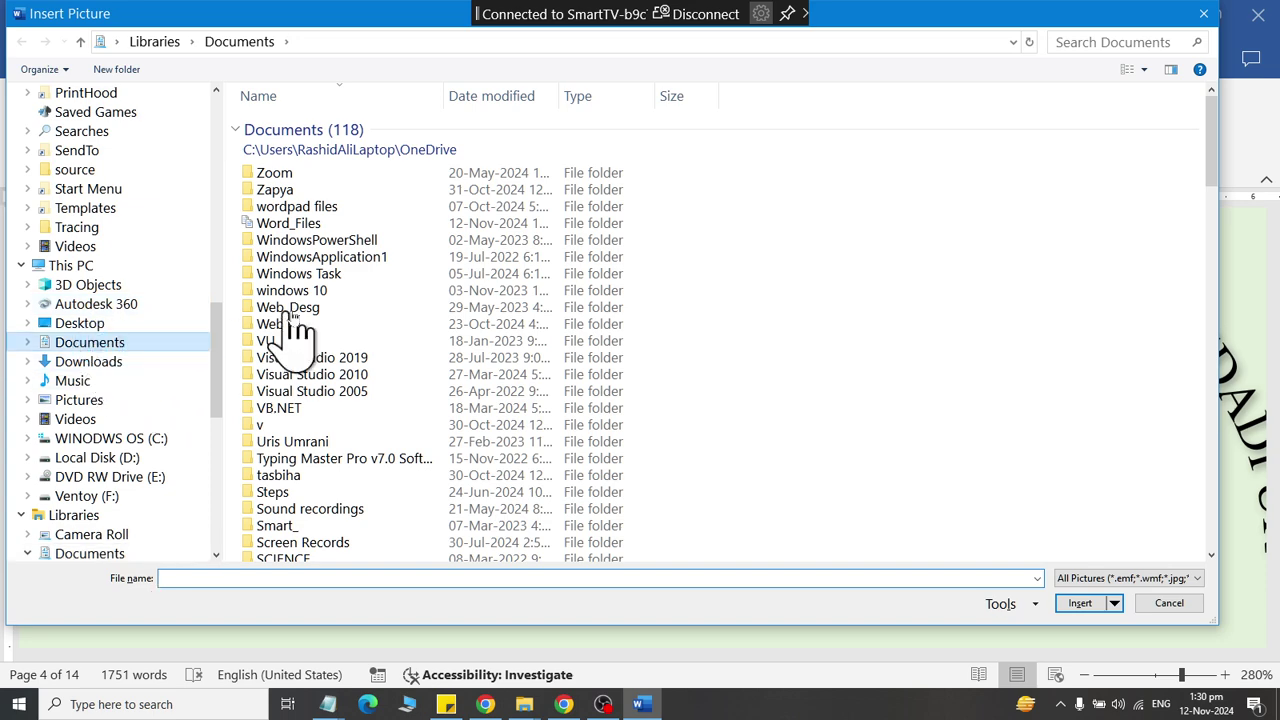
type("luxury-royal-.jpg")
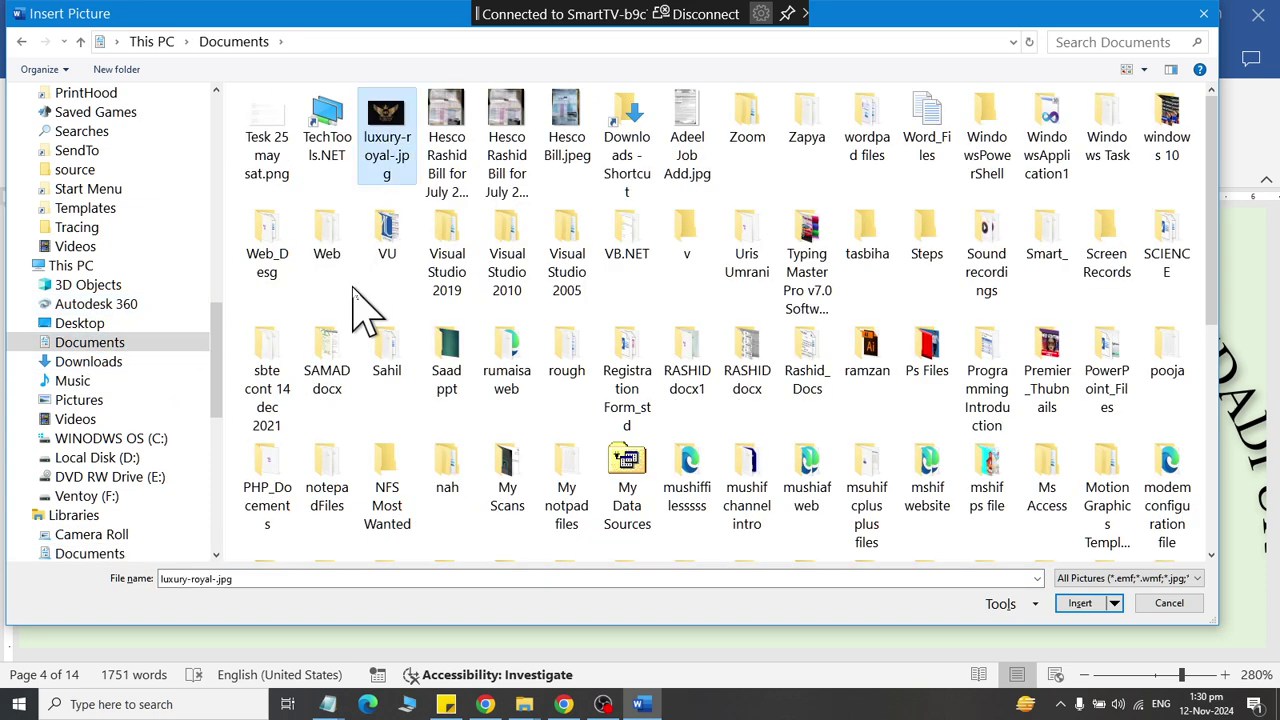
type("a")
key("Return")
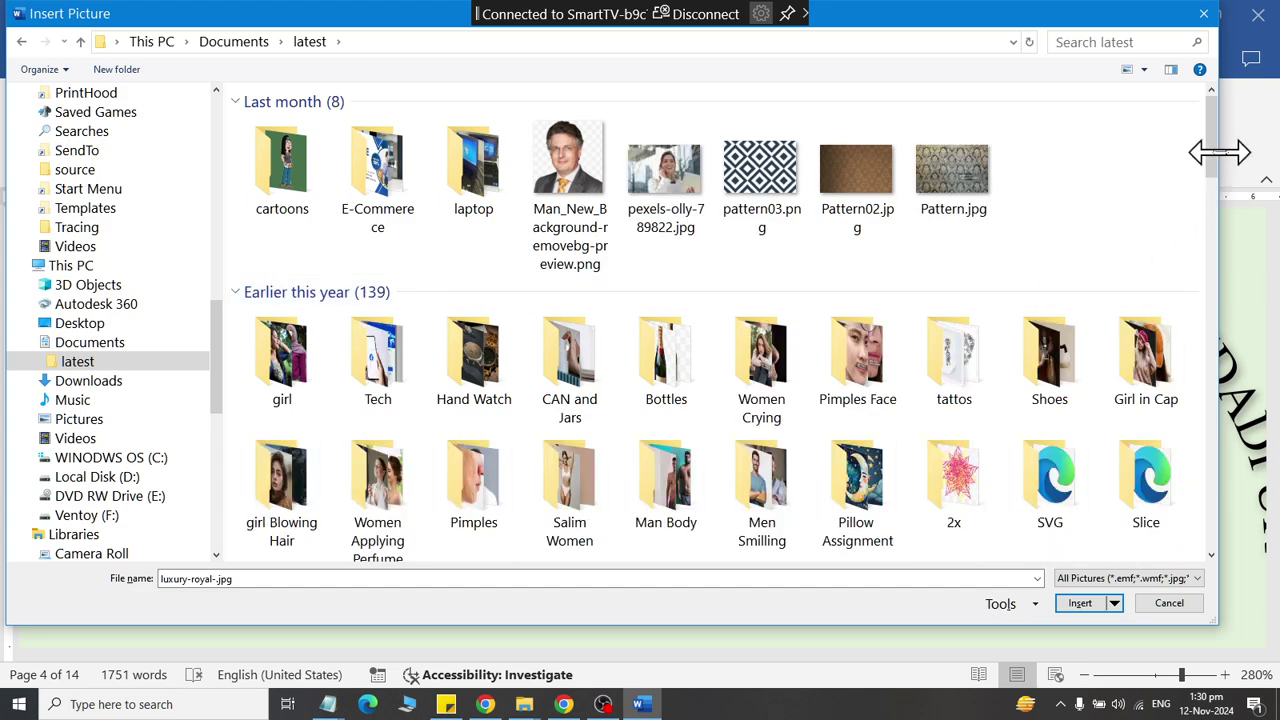
scroll(1215, 214, "down", 3)
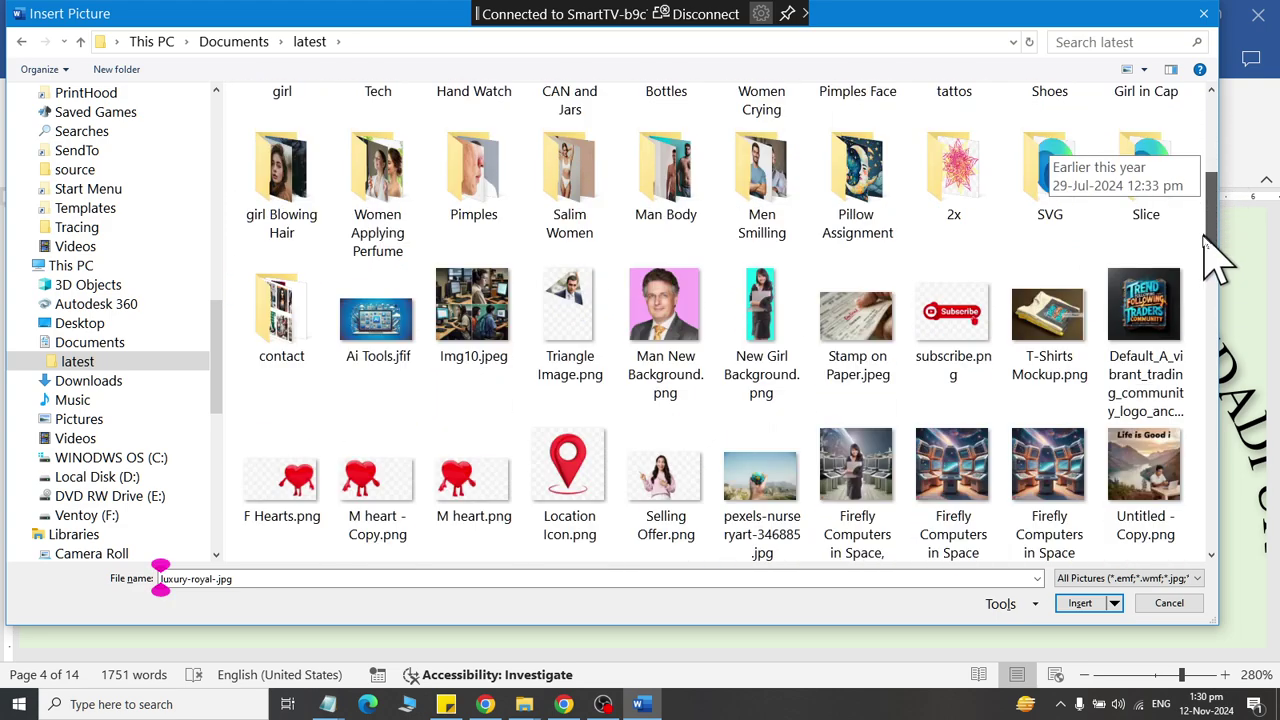
scroll(1215, 260, "down", 2)
left_click_drag(1214, 271, 1210, 130)
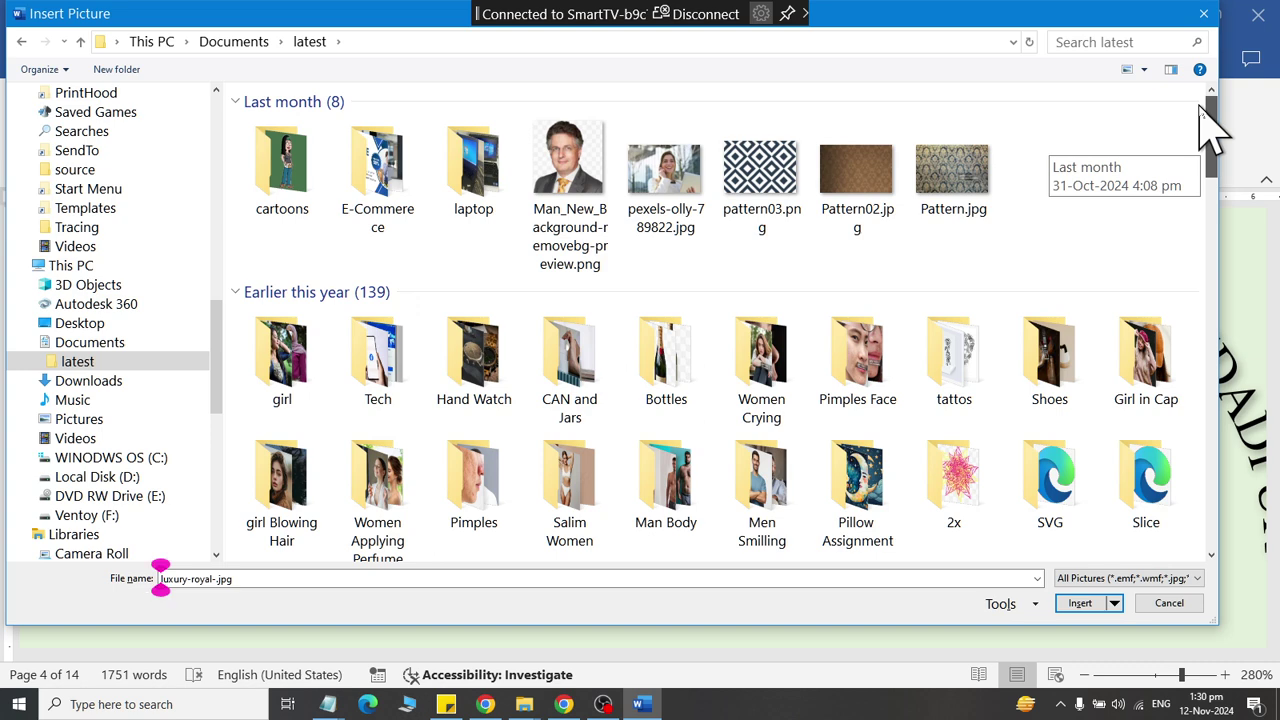
double_click(375, 160)
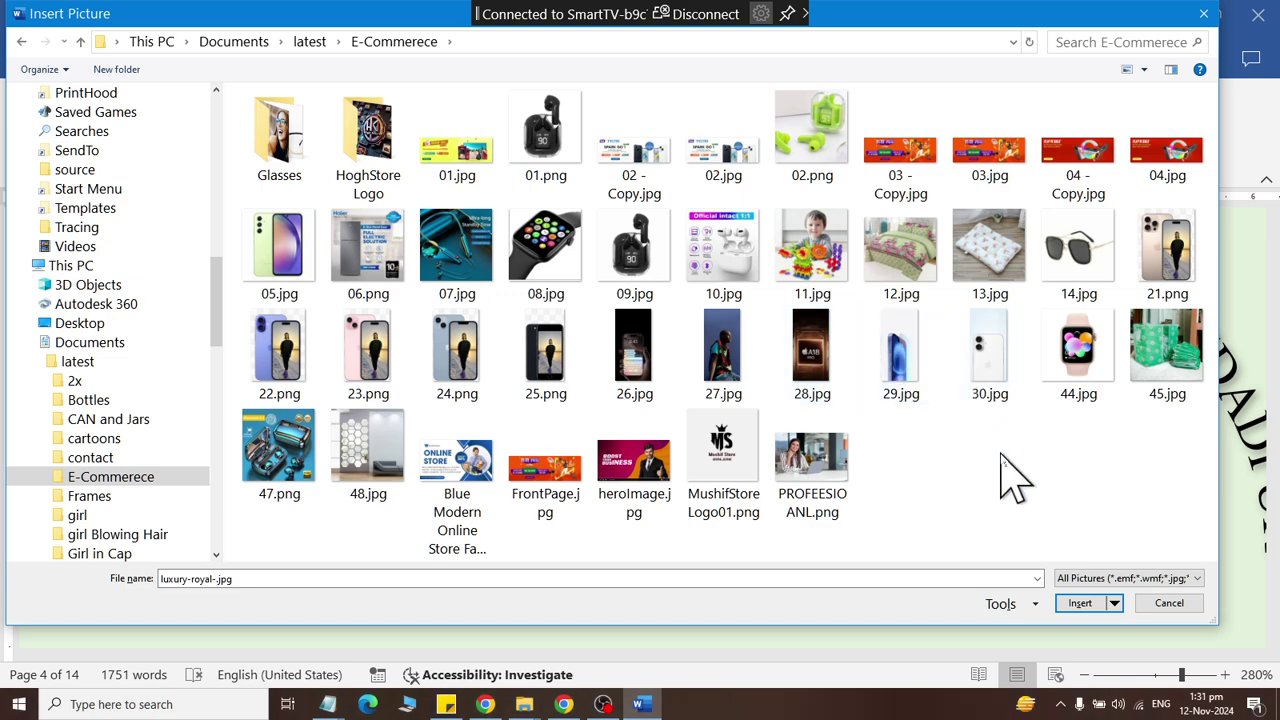
key("BackSpace")
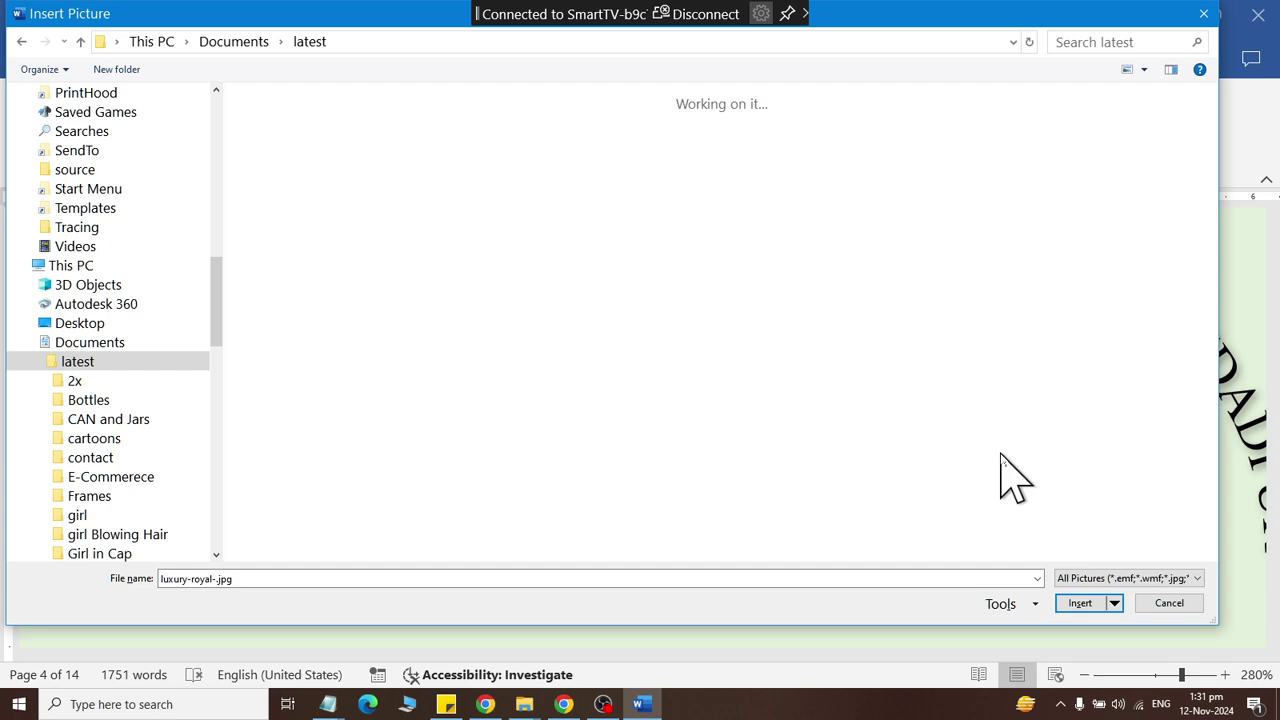
left_click_drag(214, 292, 214, 100)
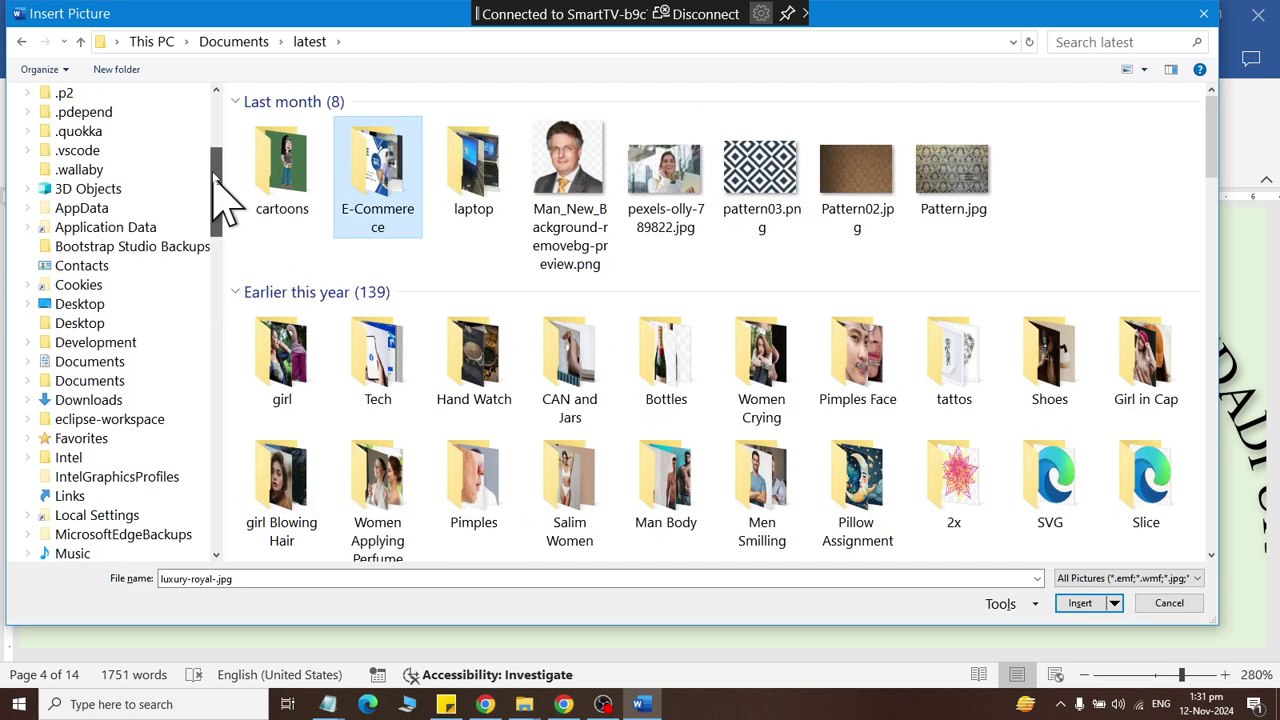
left_click(92, 118)
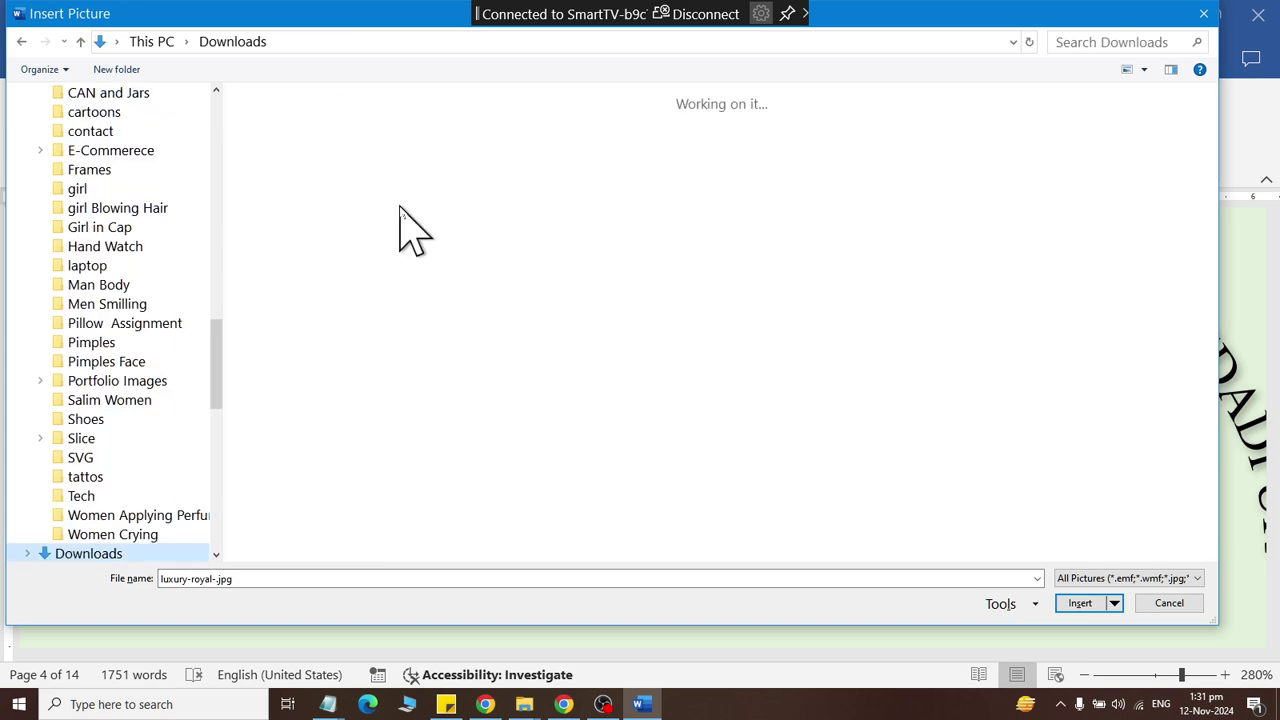
double_click(318, 190)
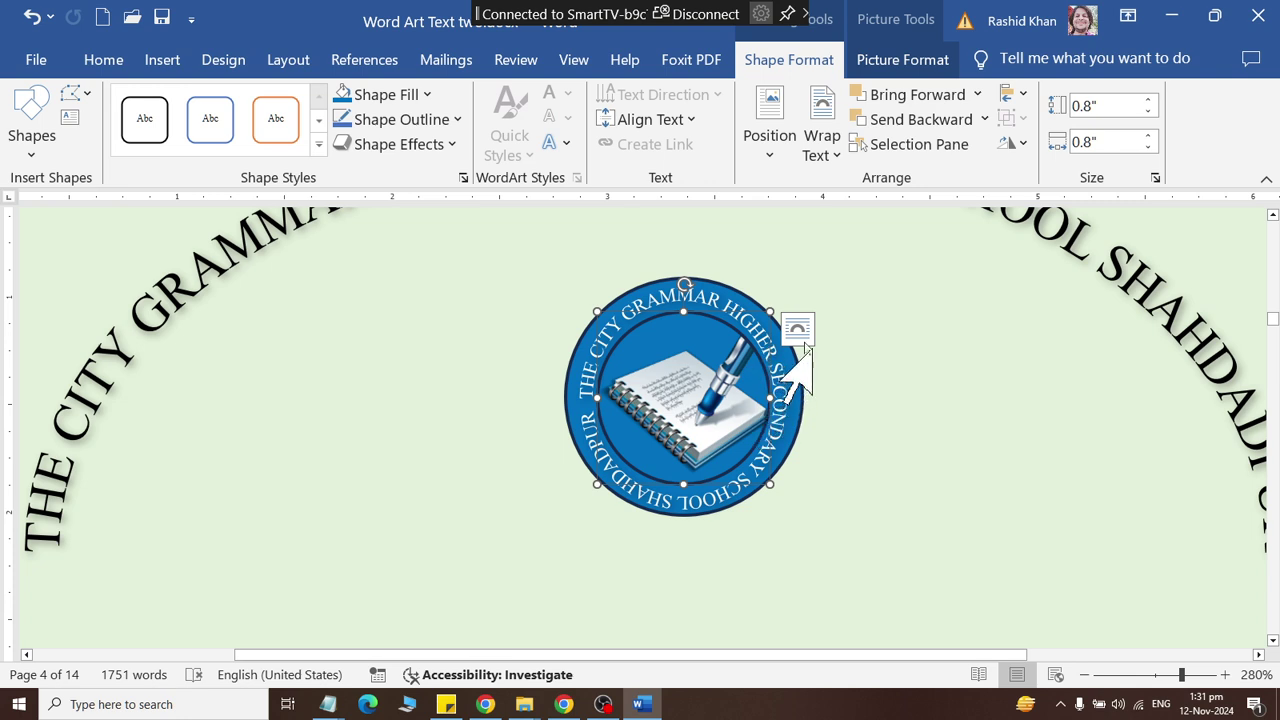
Step: Outline the notebook-picture circle in white and zoom out to view the seal
left_click(420, 121)
mouse_move(420, 462)
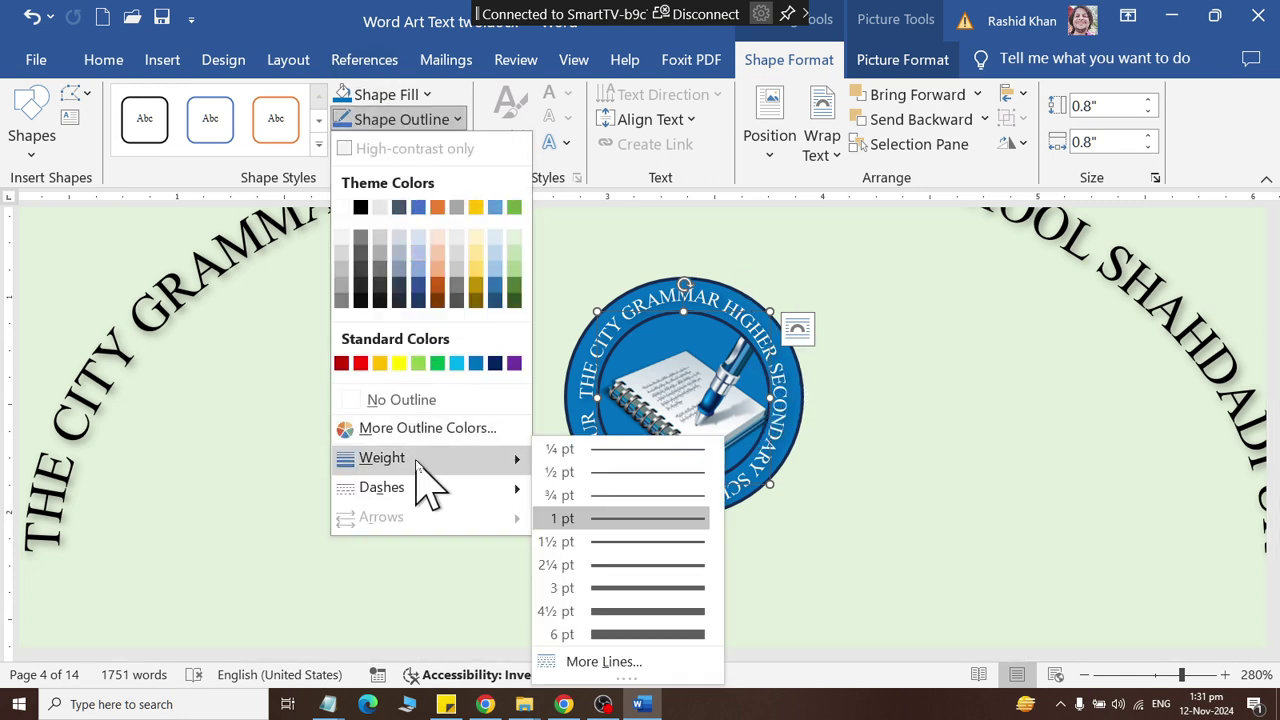
left_click(341, 207)
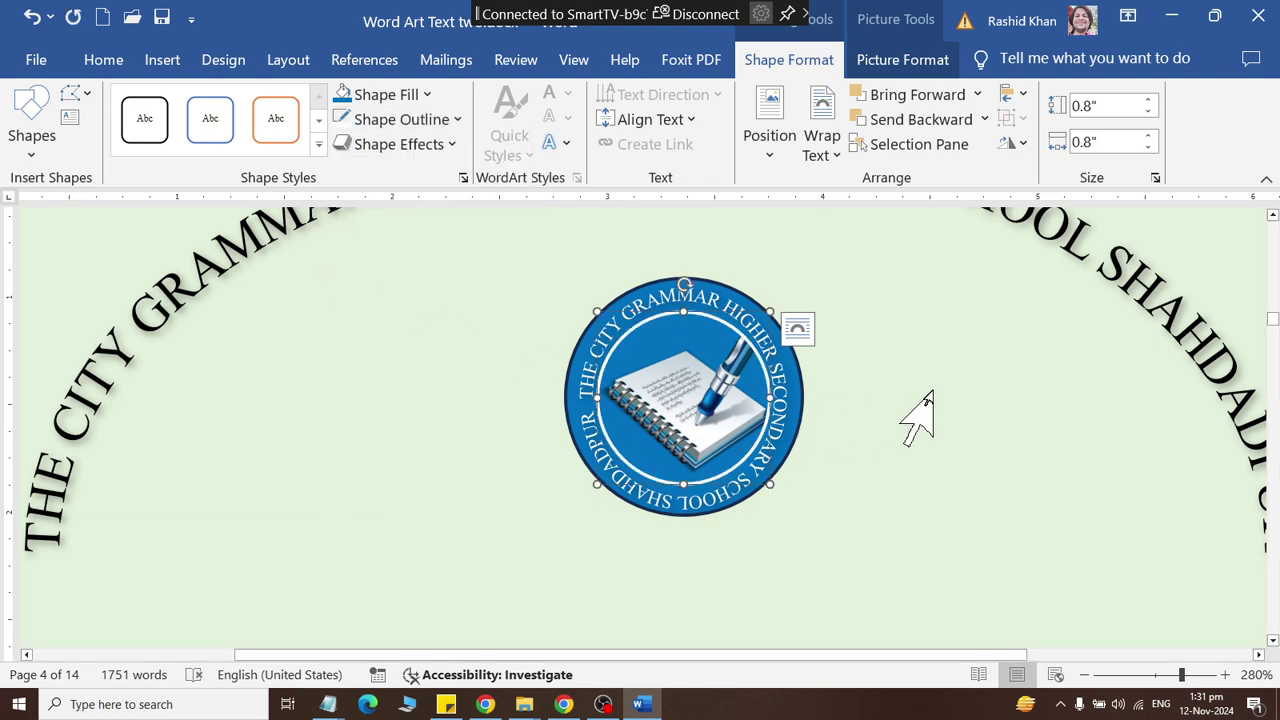
scroll(918, 415, "down", 1, "ctrl")
scroll(916, 415, "down", 1, "ctrl")
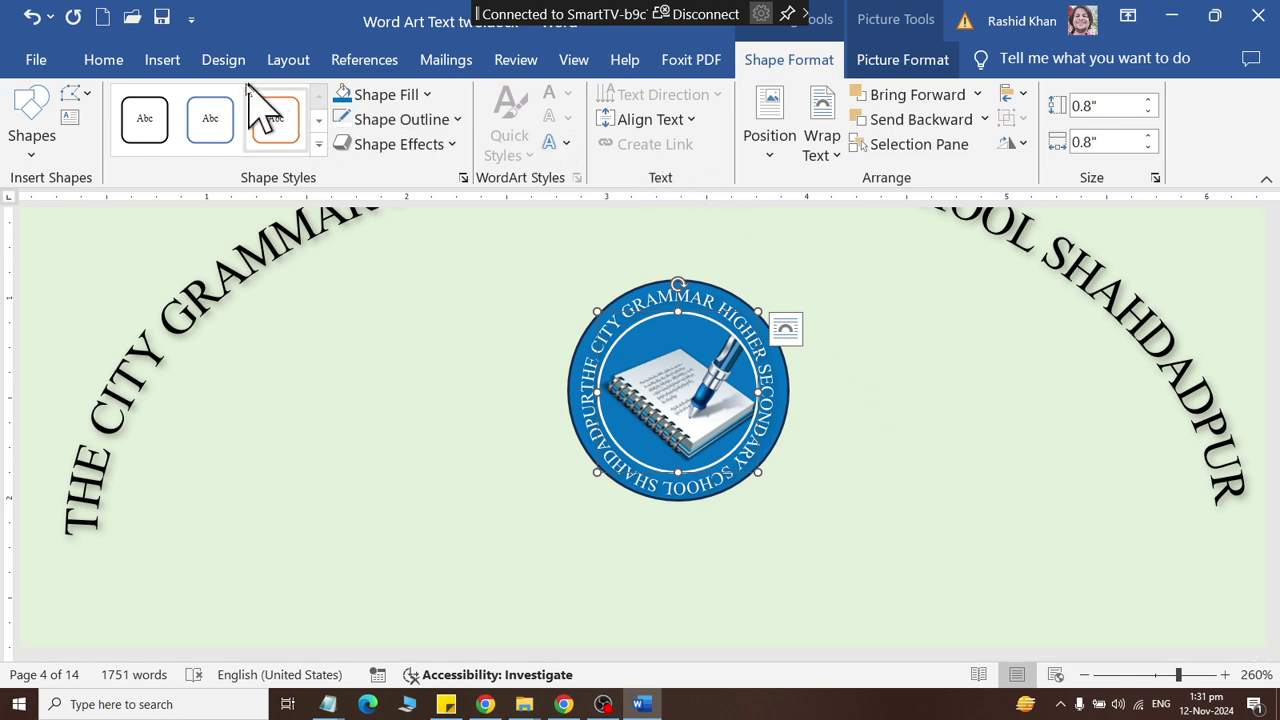
Step: Open the Selection Pane and toggle each text box and oval's visibility to identify the seal parts
left_click(108, 68)
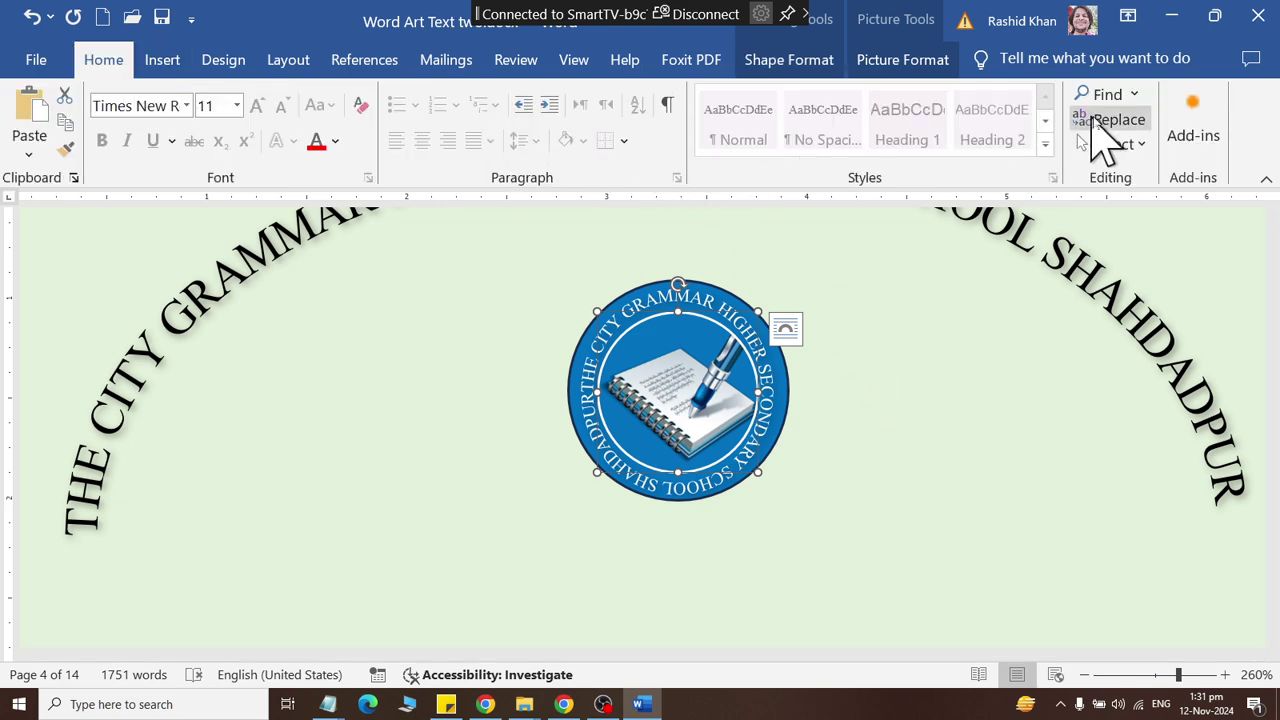
left_click(1112, 144)
left_click(1125, 262)
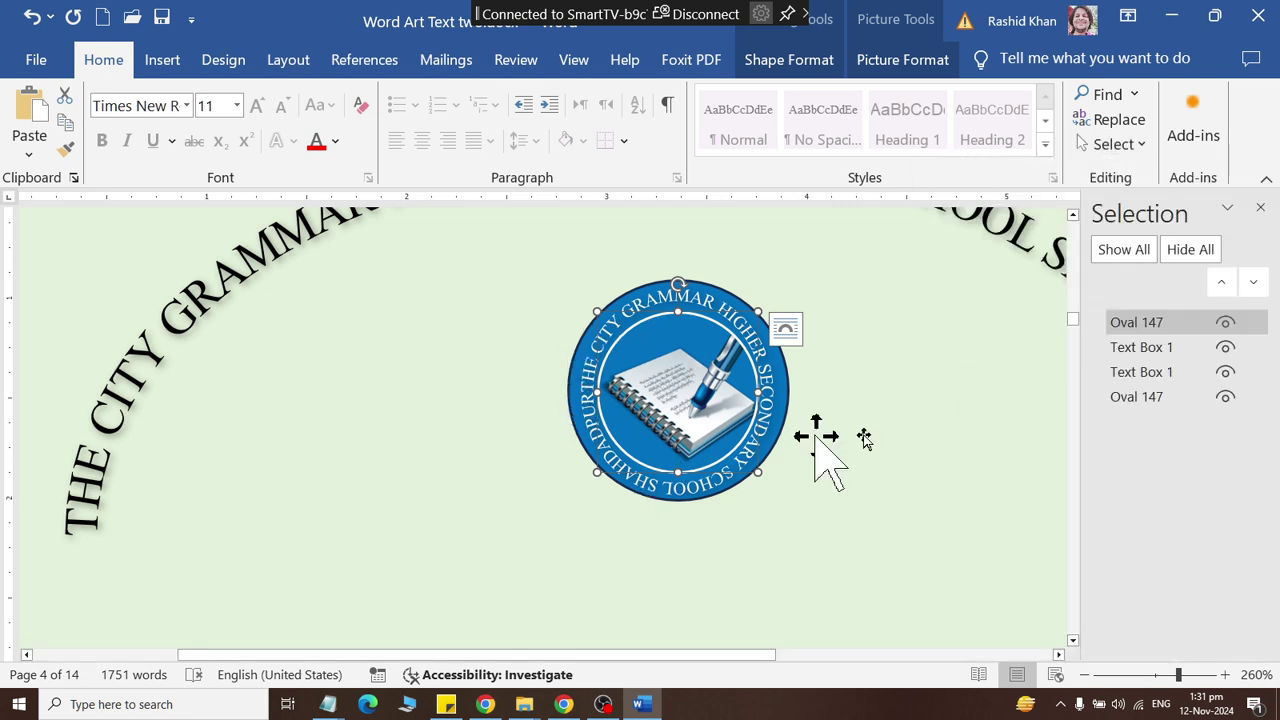
left_click(1226, 349)
left_click(1229, 349)
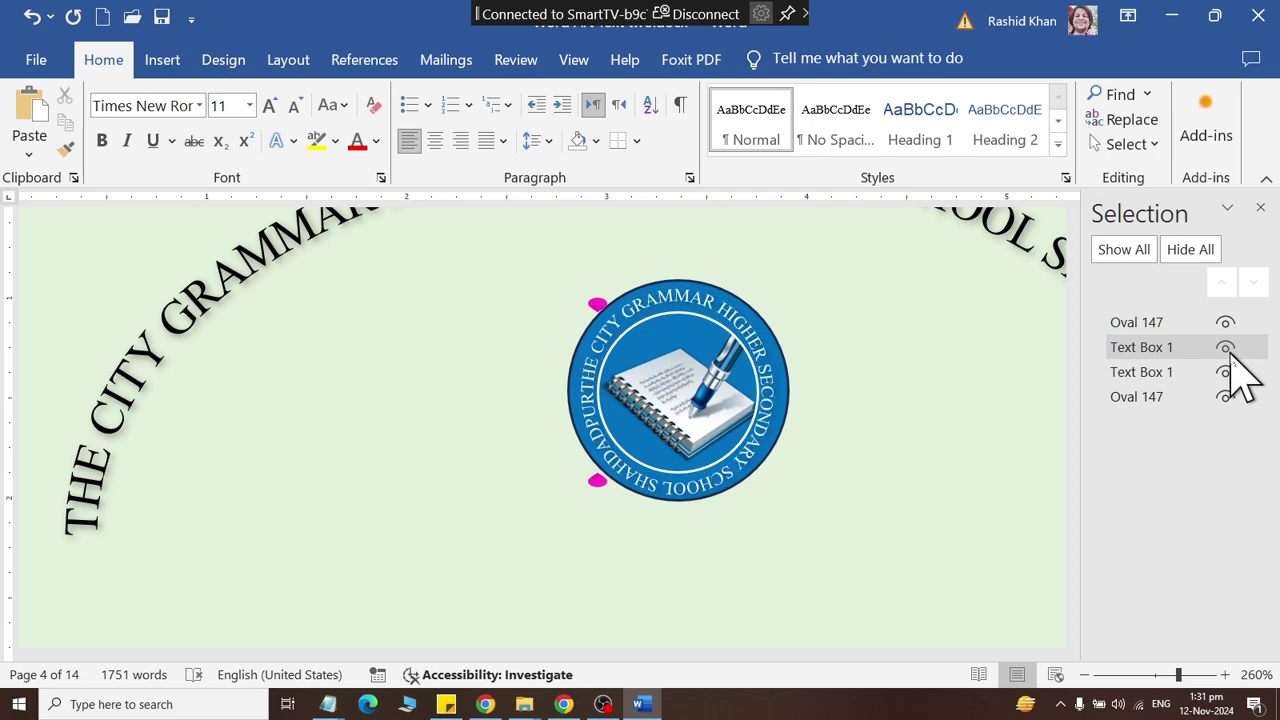
left_click(1226, 372)
left_click(1226, 372)
left_click(1226, 397)
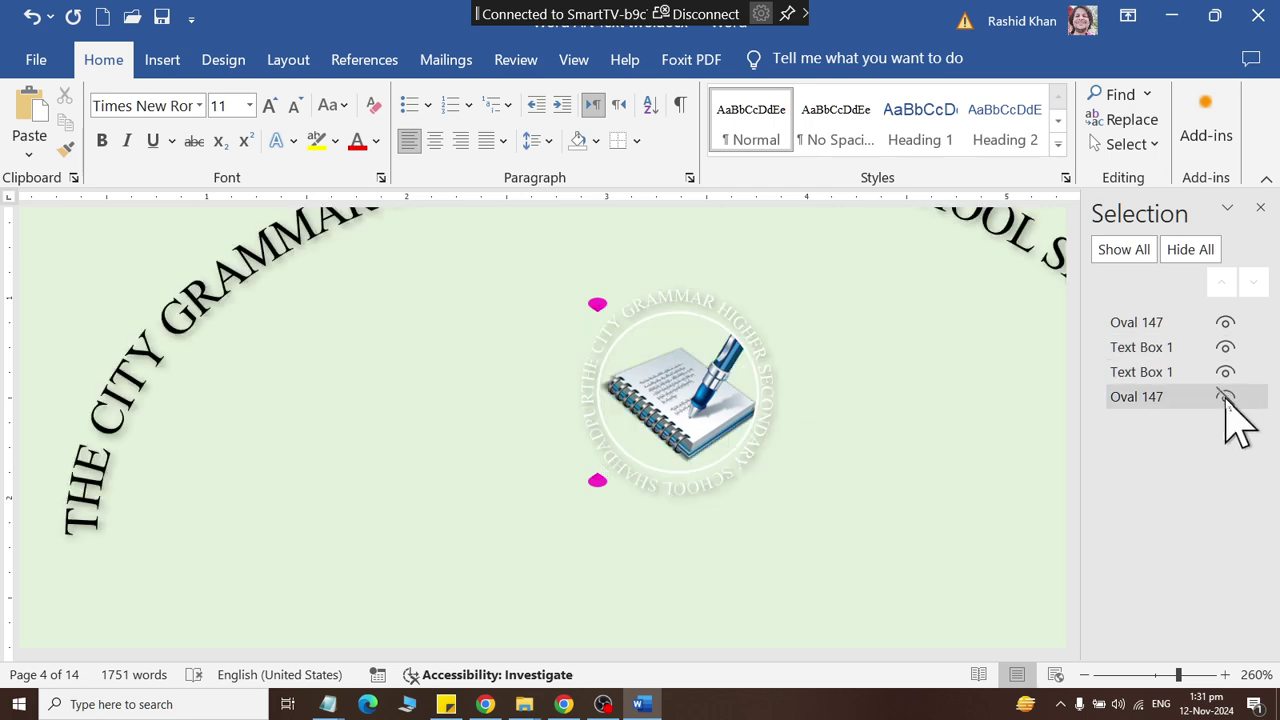
left_click(1226, 397)
left_click(1176, 397)
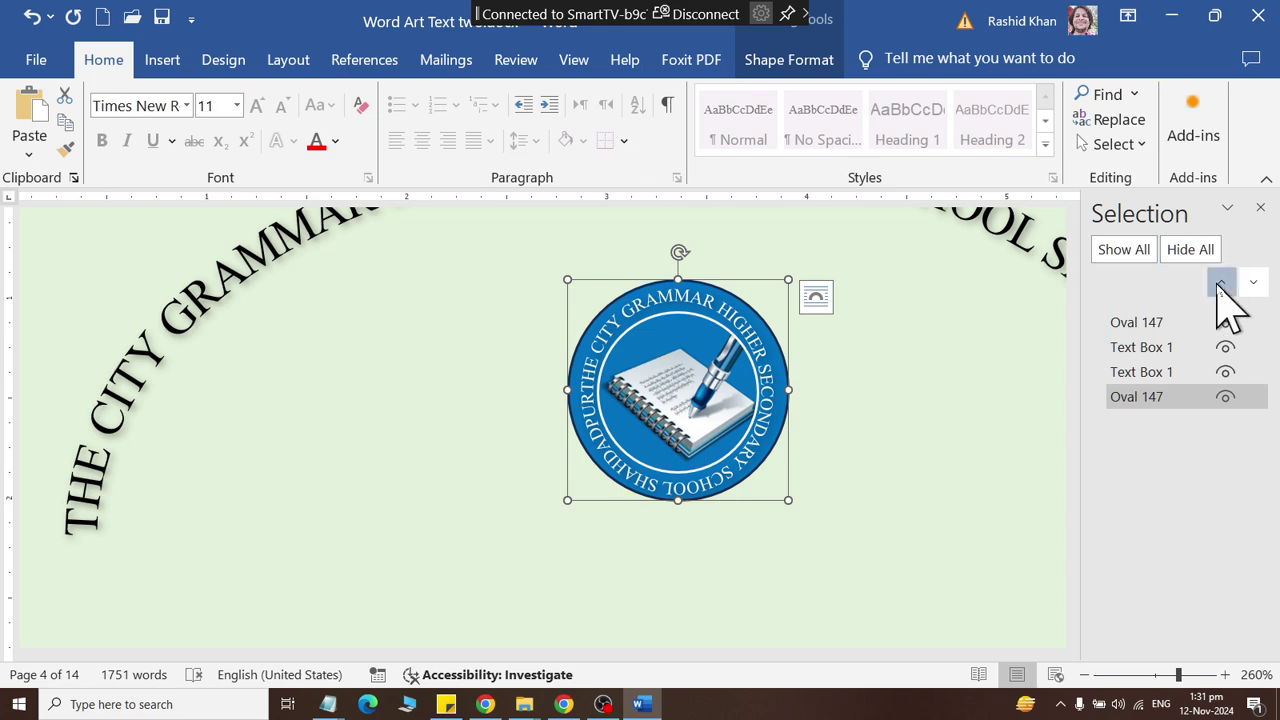
left_click(1226, 372)
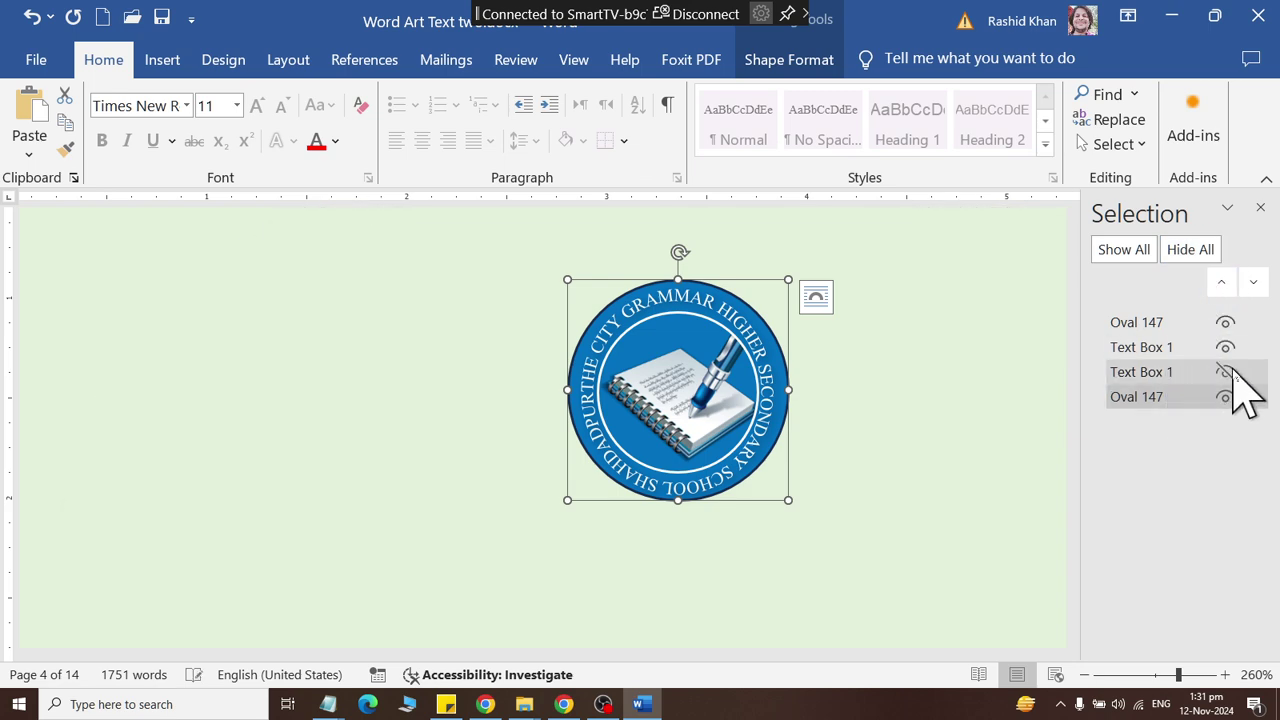
left_click(1226, 372)
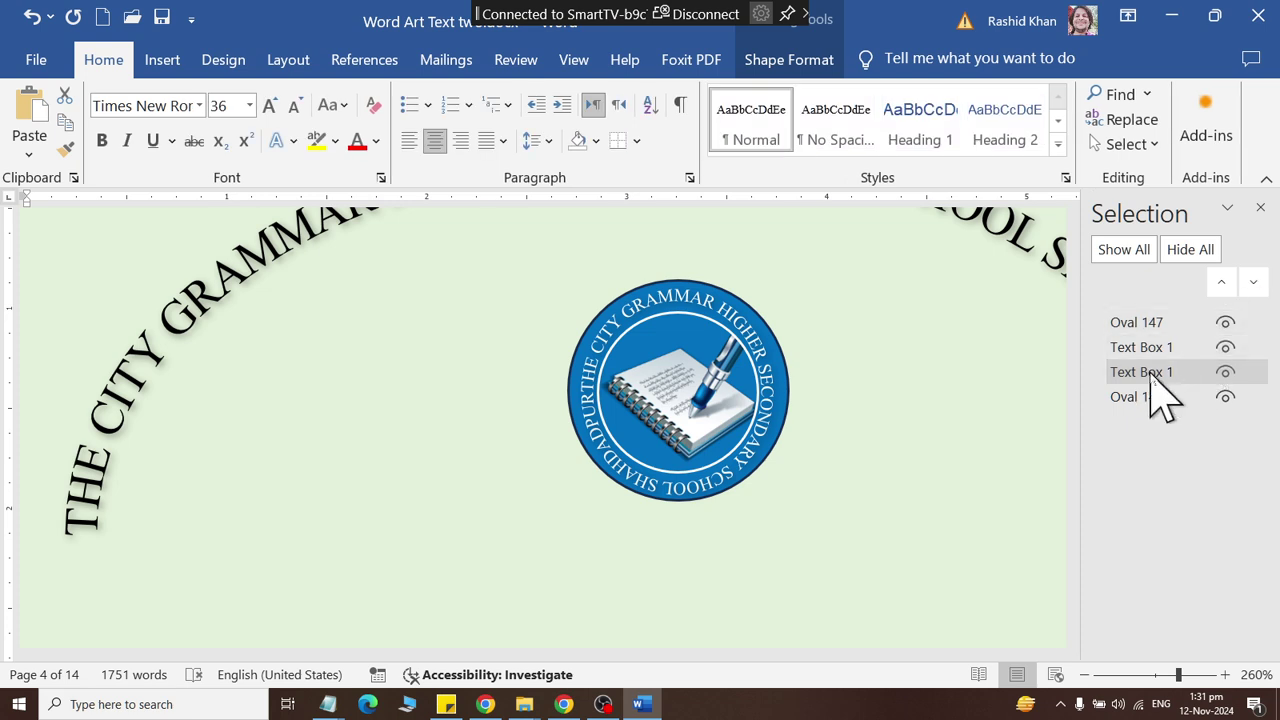
left_click(1150, 372)
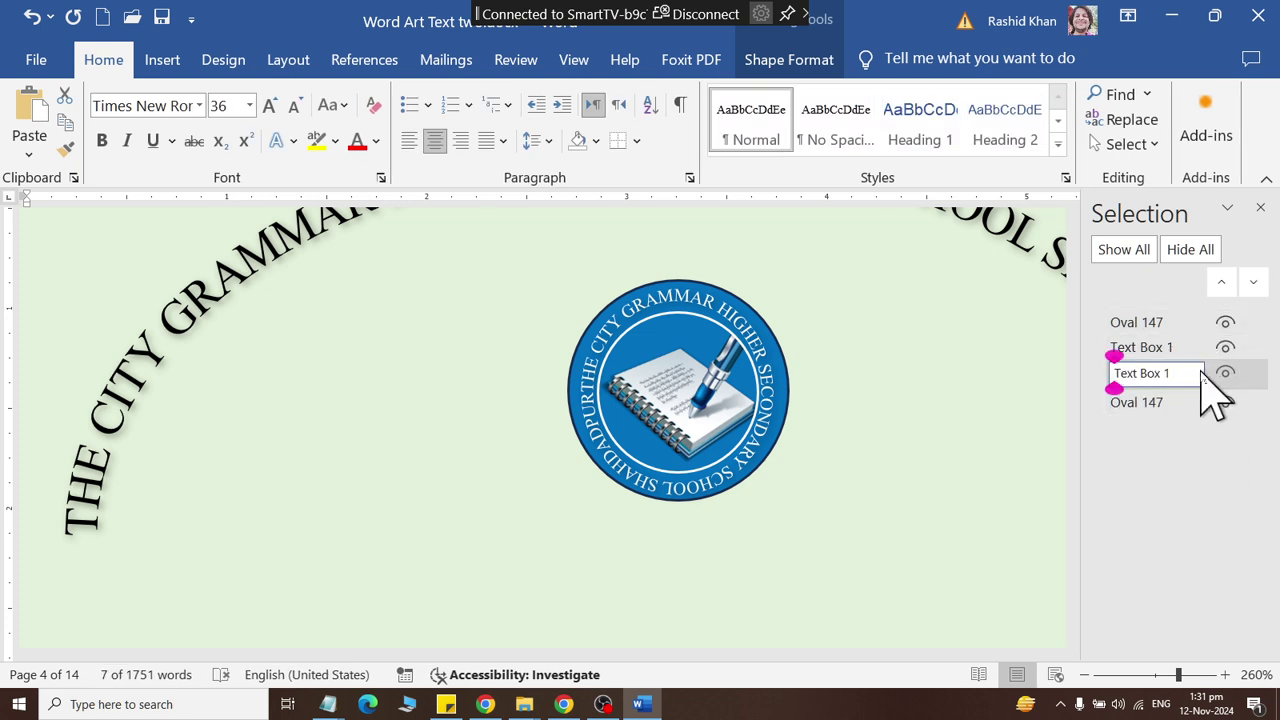
Step: Select the seal's outer oval and circular text together and group them into Group 148
left_click(1153, 402)
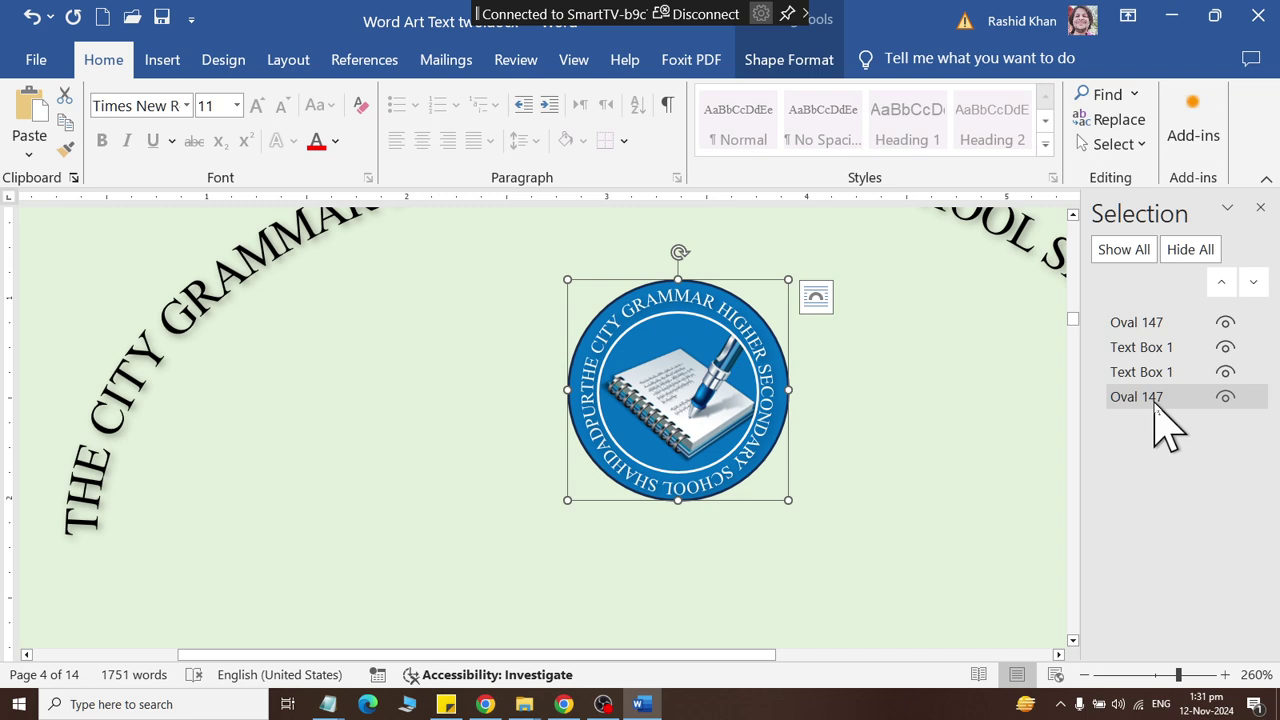
left_click(1158, 348, "ctrl")
left_click(1165, 324, "ctrl")
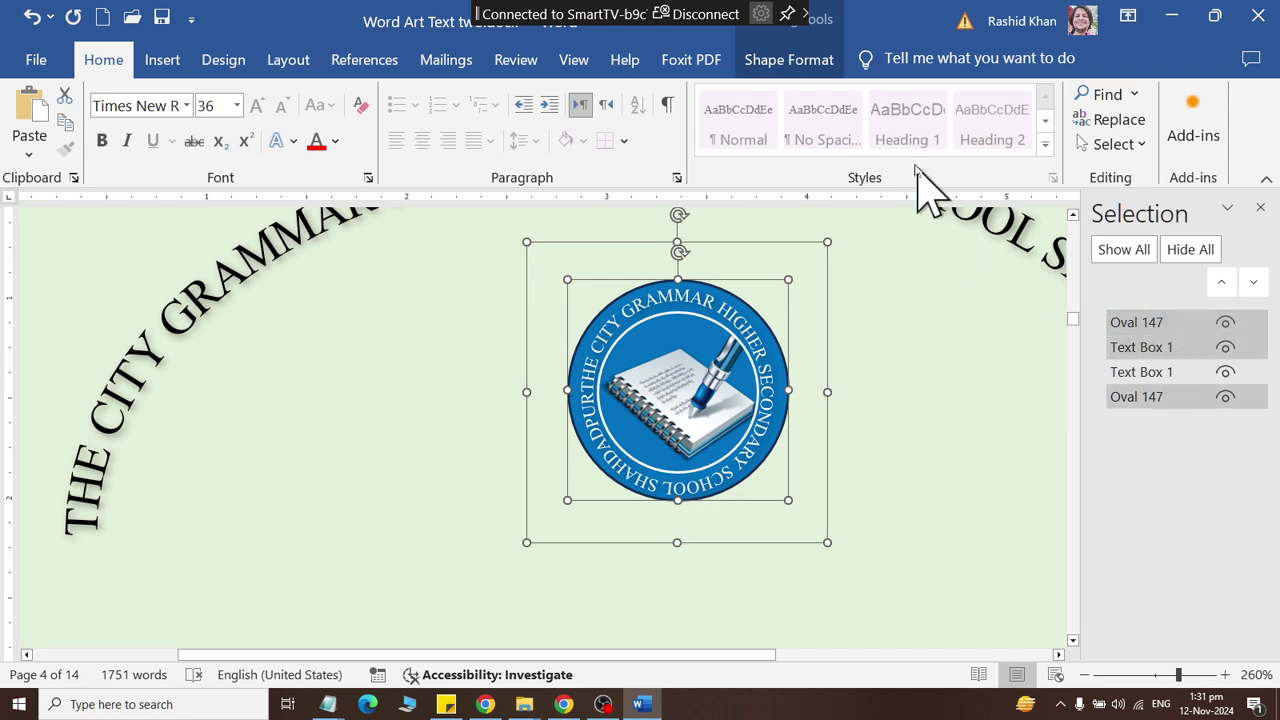
left_click(792, 58)
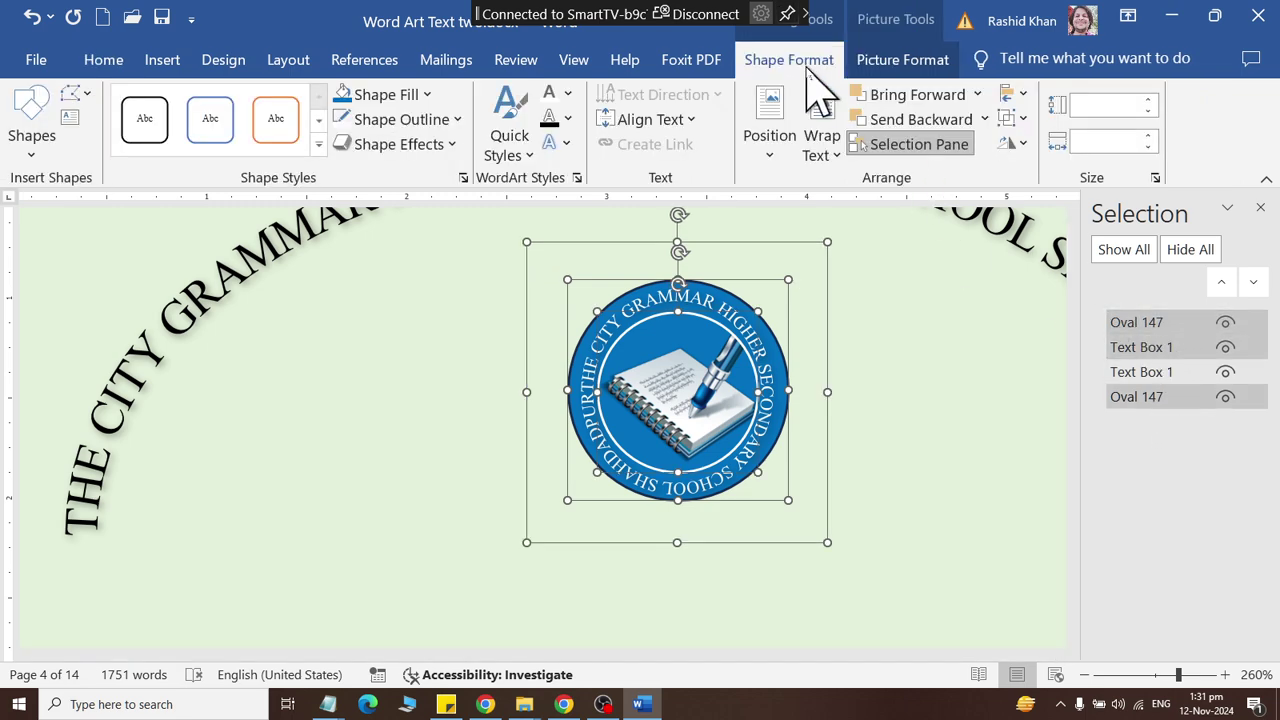
left_click(1015, 118)
left_click(1028, 143)
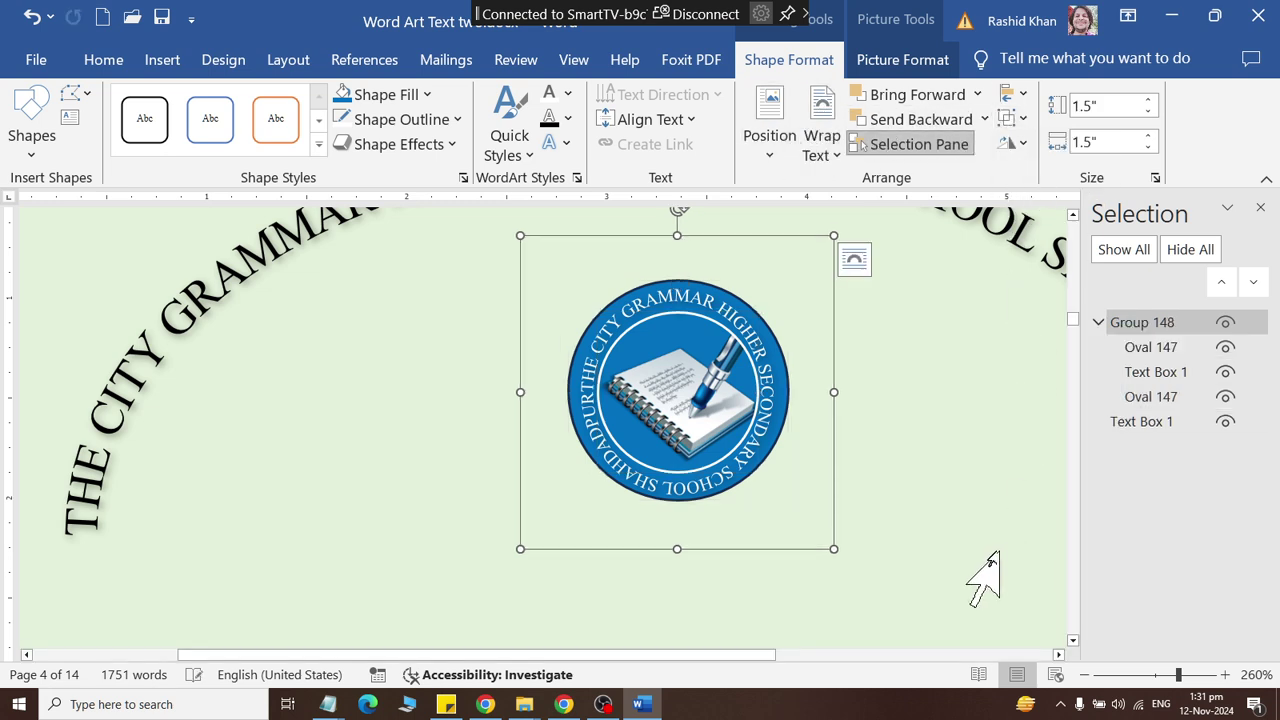
Step: Close the Selection Pane and move the curved school-name arch higher on the page
left_click(1261, 208)
scroll(943, 414, "down", 6, "ctrl")
scroll(940, 418, "down", 5, "ctrl")
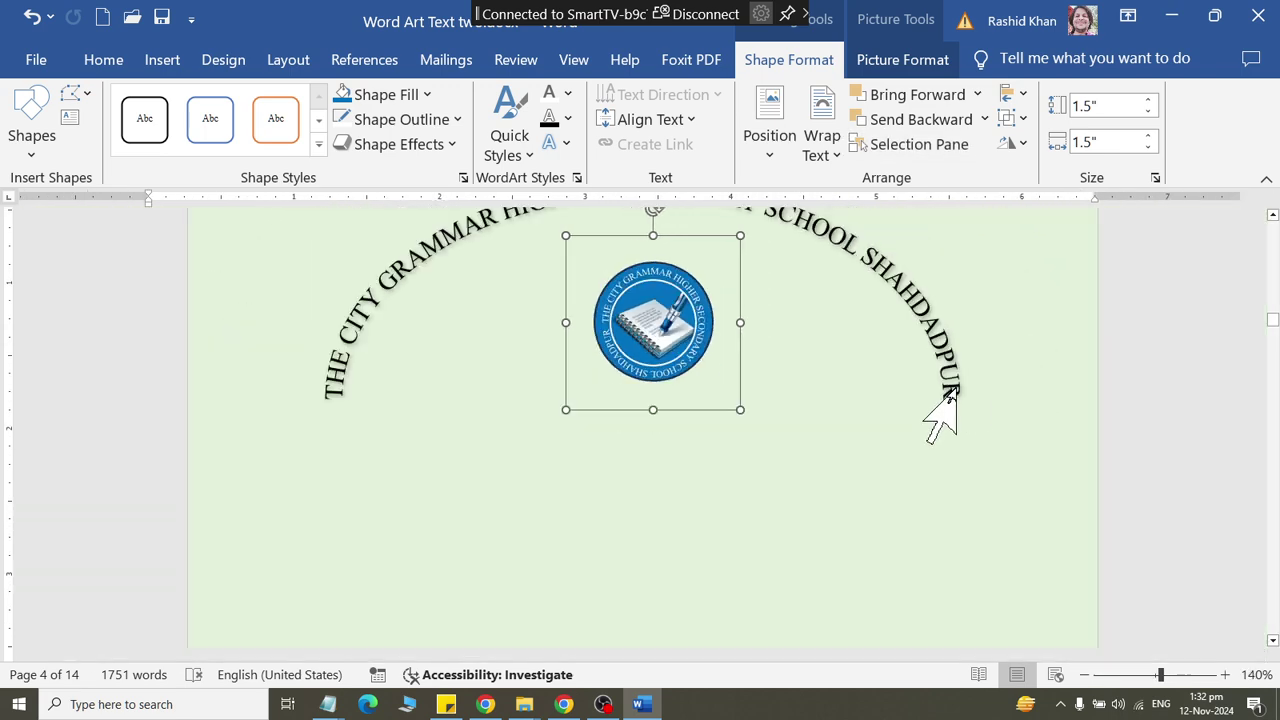
scroll(945, 405, "down", 1, "ctrl")
left_click(1112, 428)
scroll(1112, 428, "down", 2, "ctrl")
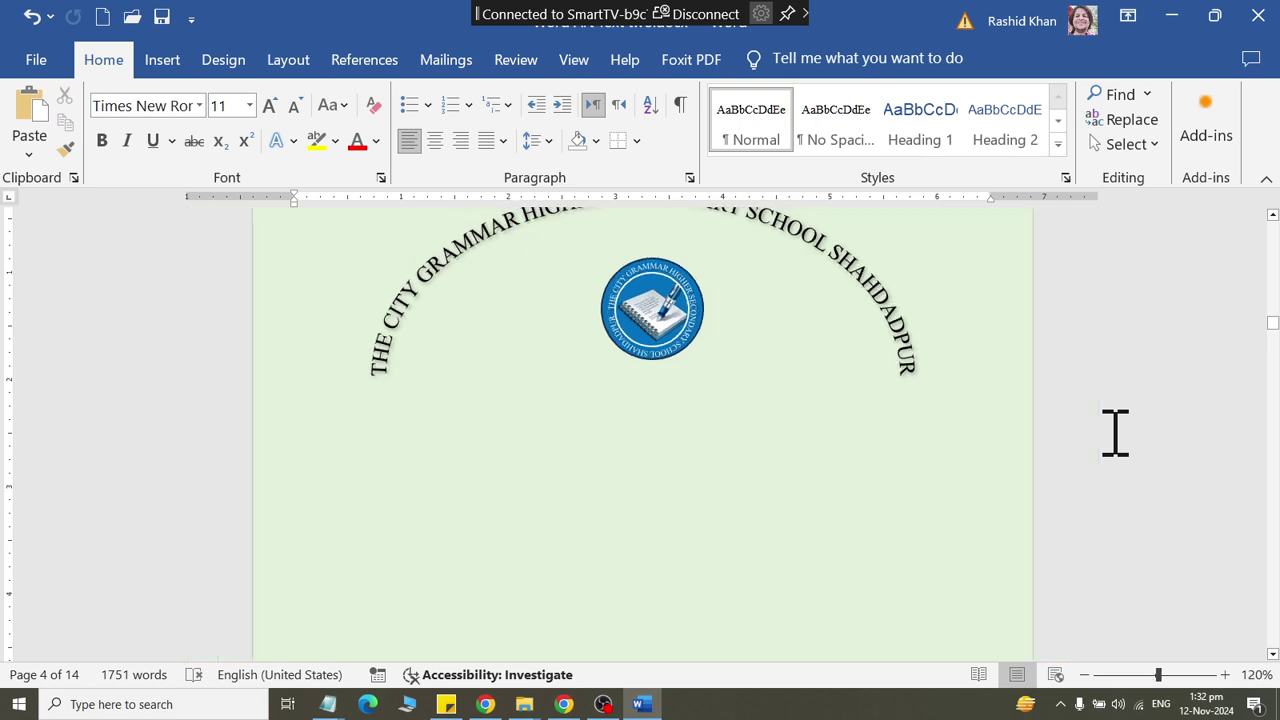
scroll(1108, 418, "down", 1, "ctrl")
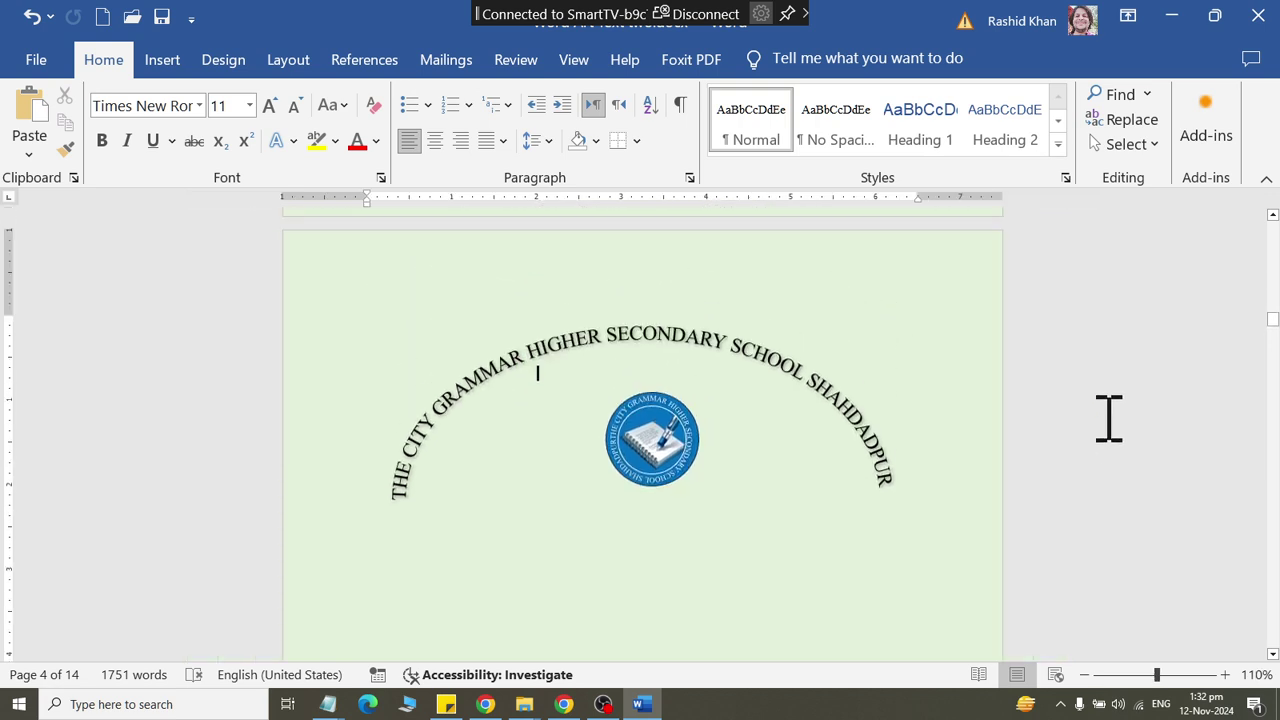
left_click(812, 355)
left_click_drag(690, 311, 697, 254)
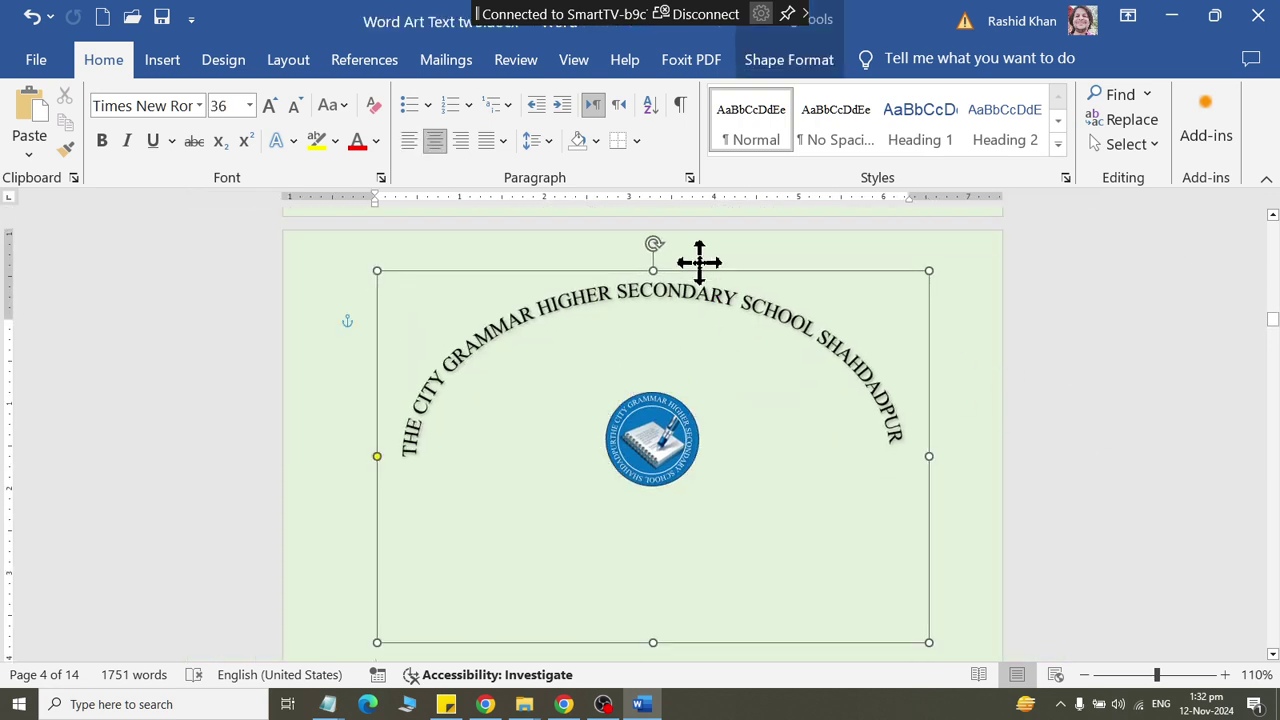
triple_click(660, 485)
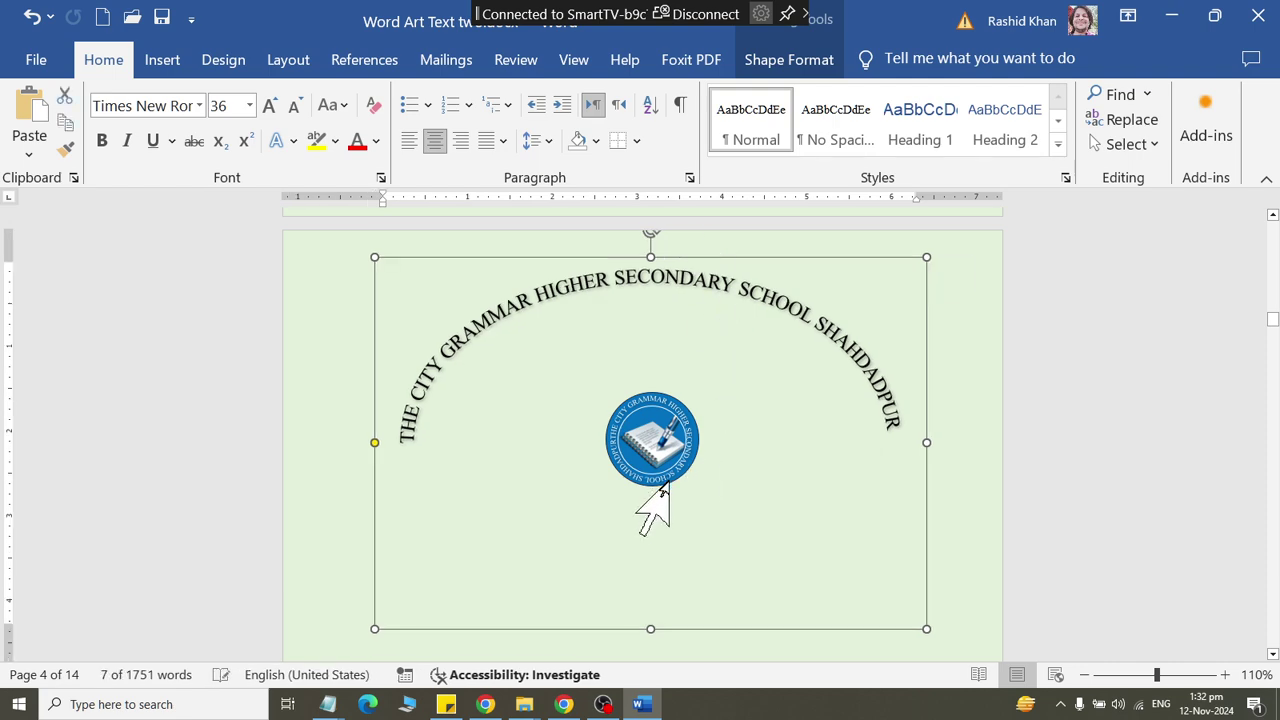
Step: Select Group 148 from the Selection Pane and move the seal up beneath the arch's crest
left_click(1086, 563)
left_click(1120, 144)
left_click(1110, 261)
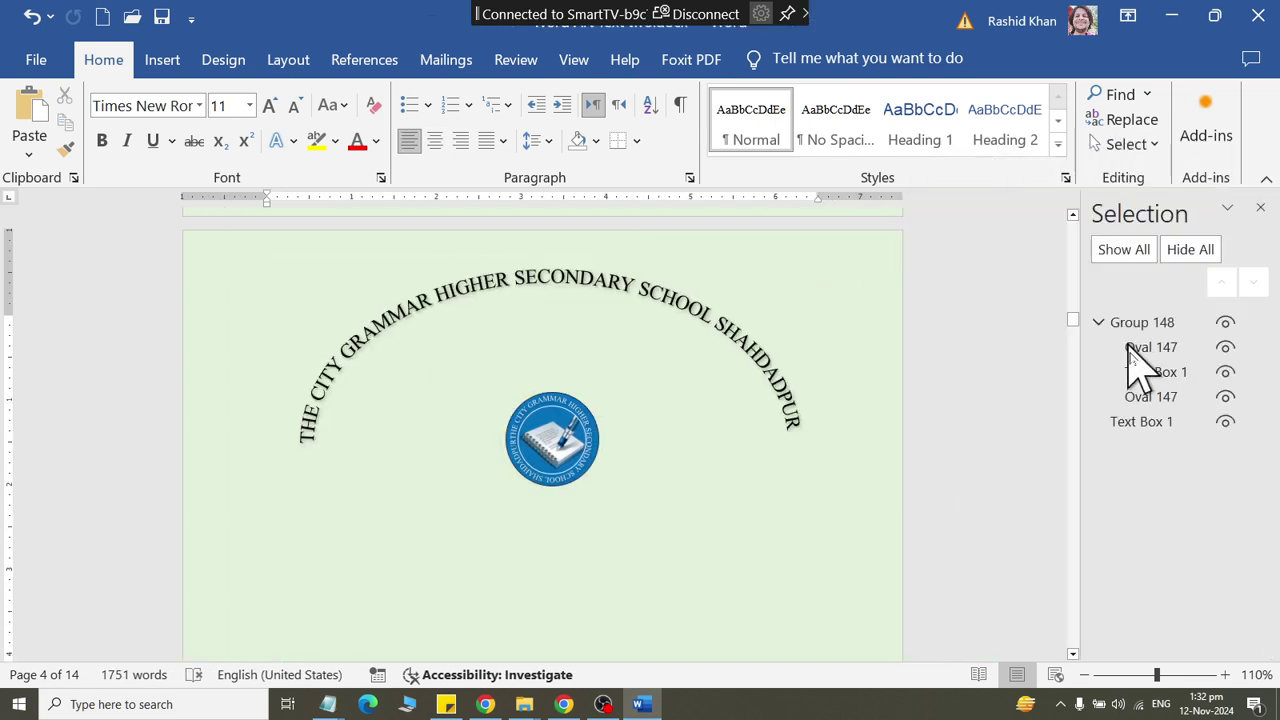
left_click(1140, 322)
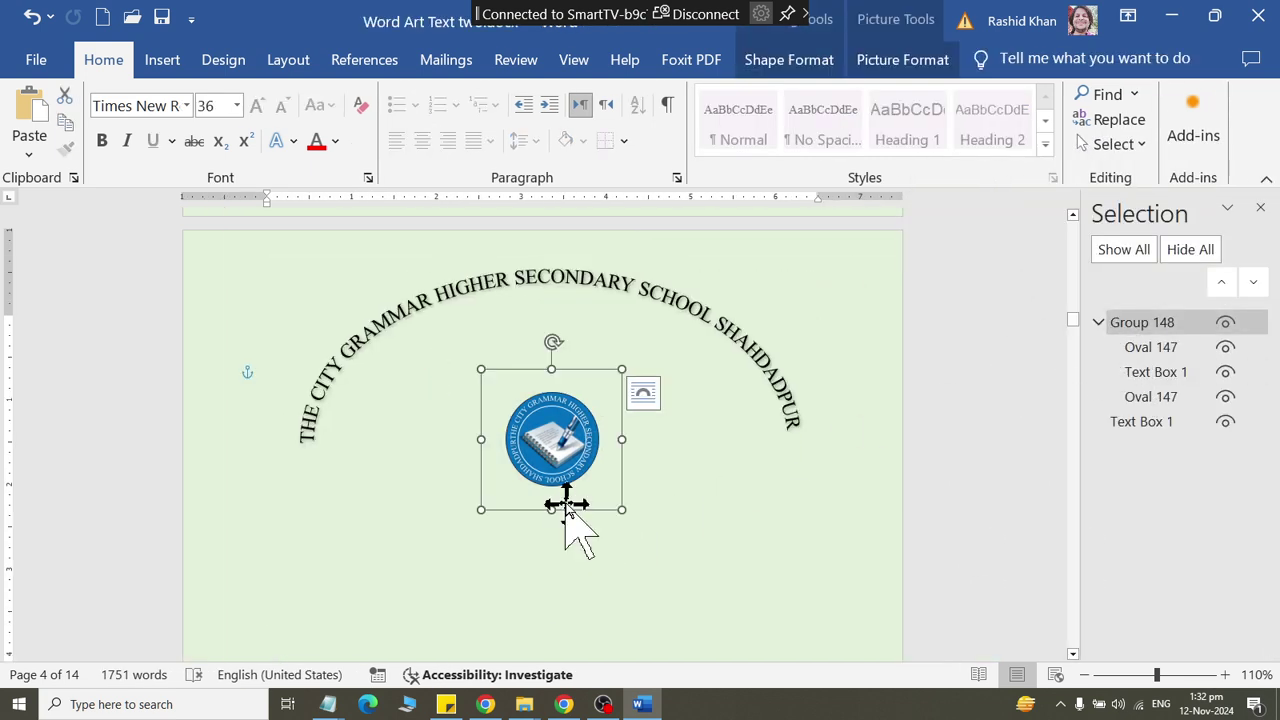
left_click_drag(572, 501, 578, 430)
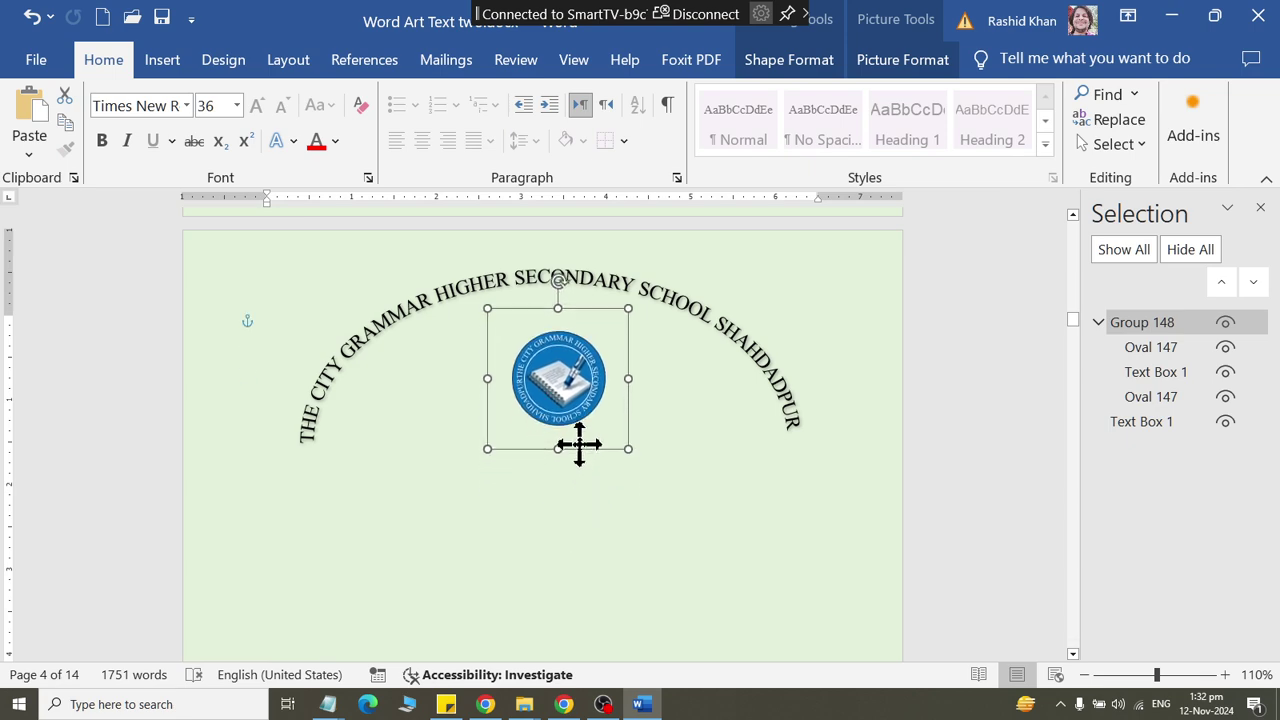
left_click(1020, 531)
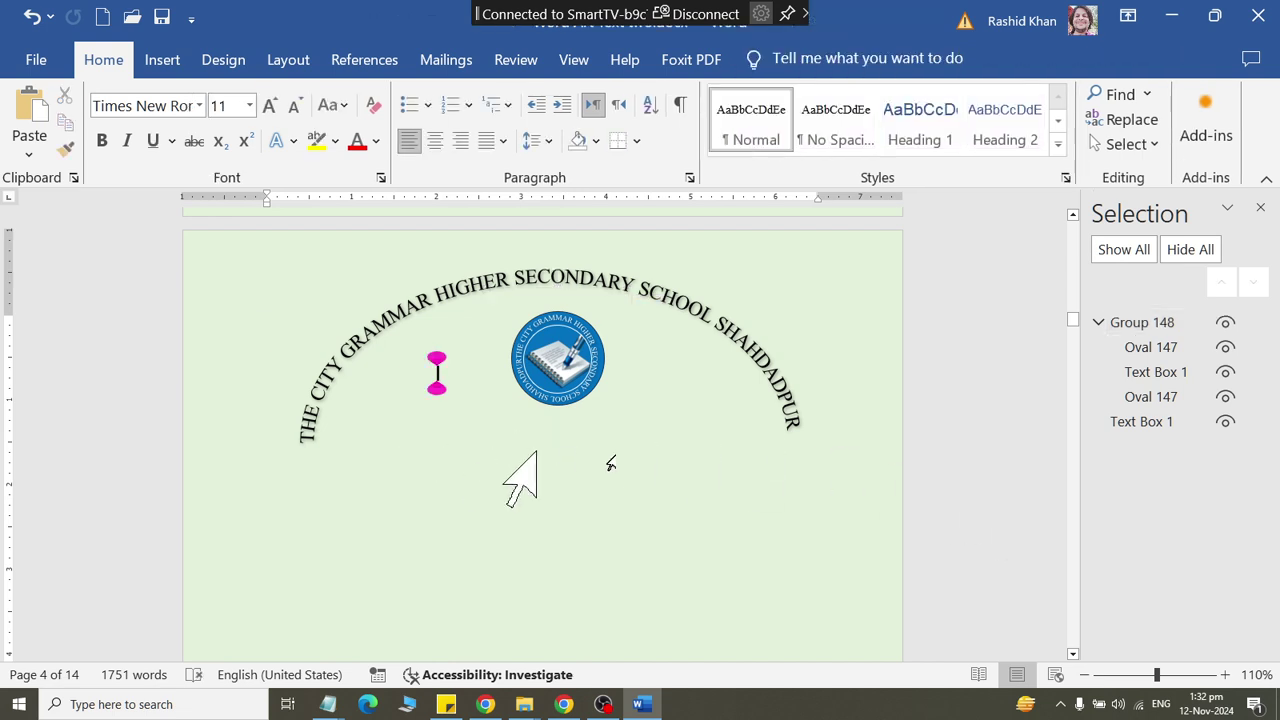
Step: Insert a plain WordArt reading 'ADMISSION FORM' at 26 pt, centred under the seal
left_click(162, 60)
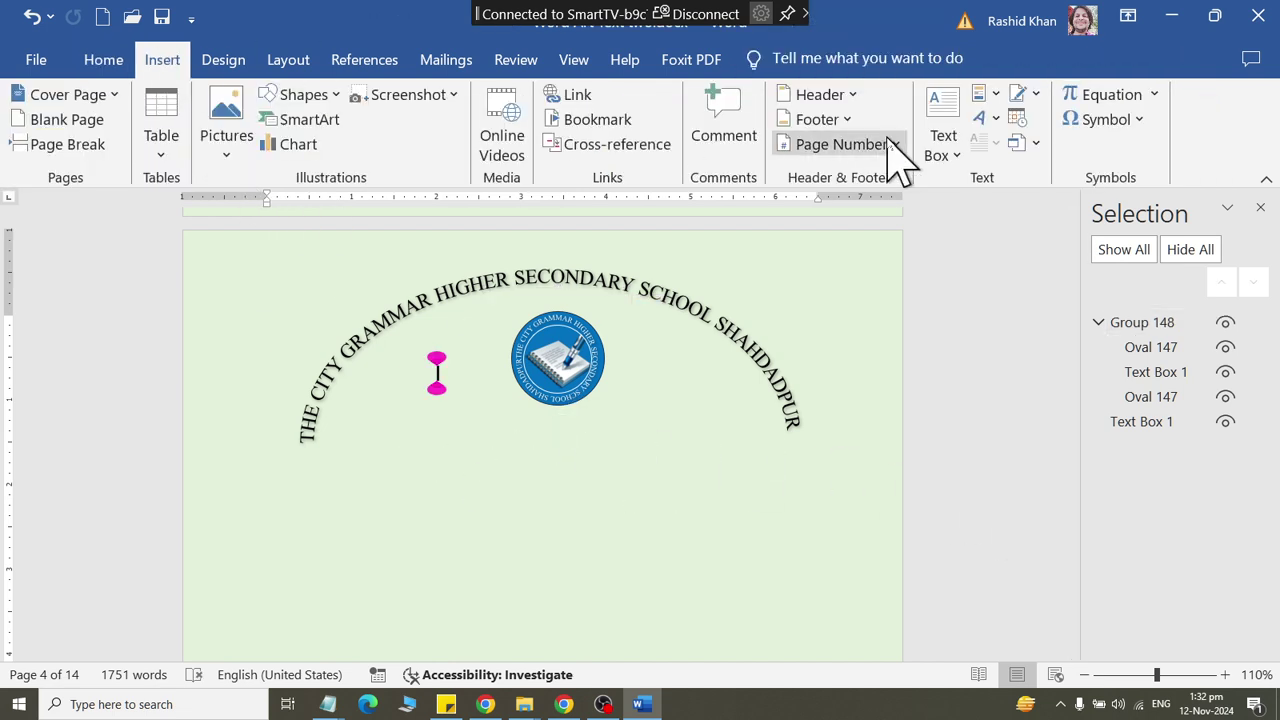
left_click(982, 120)
left_click(968, 165)
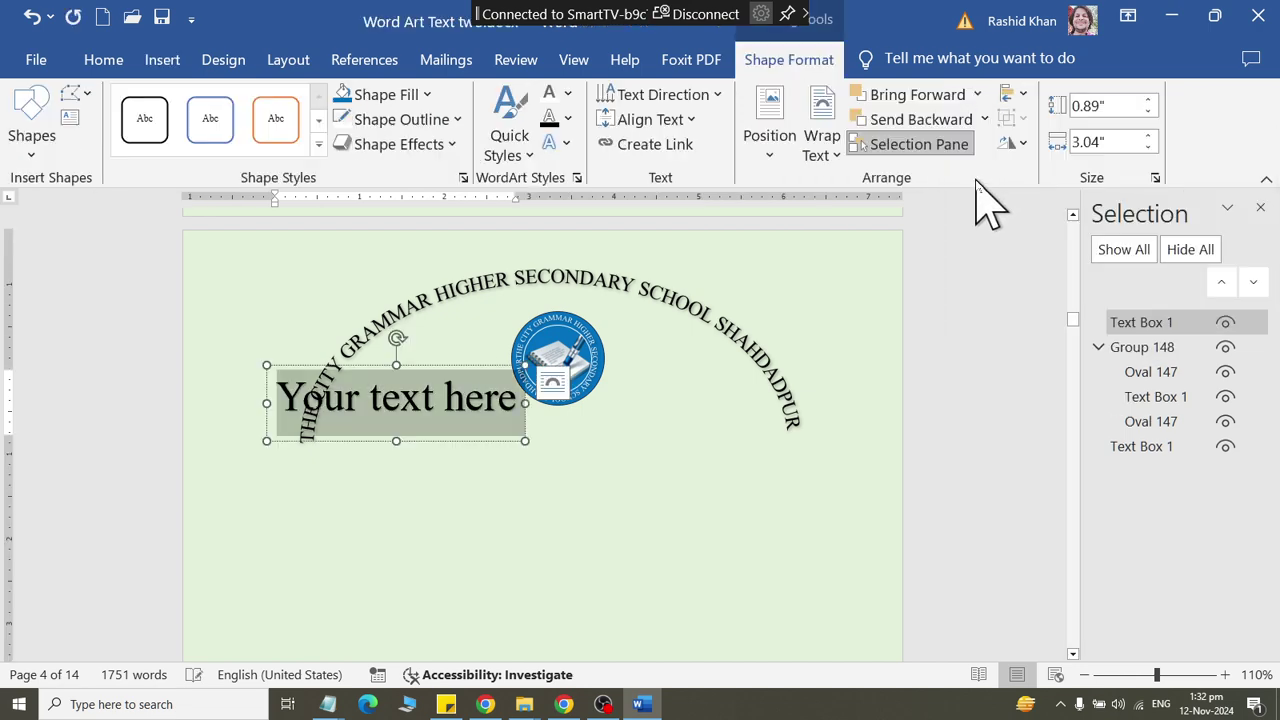
type("ADMISSION FO")
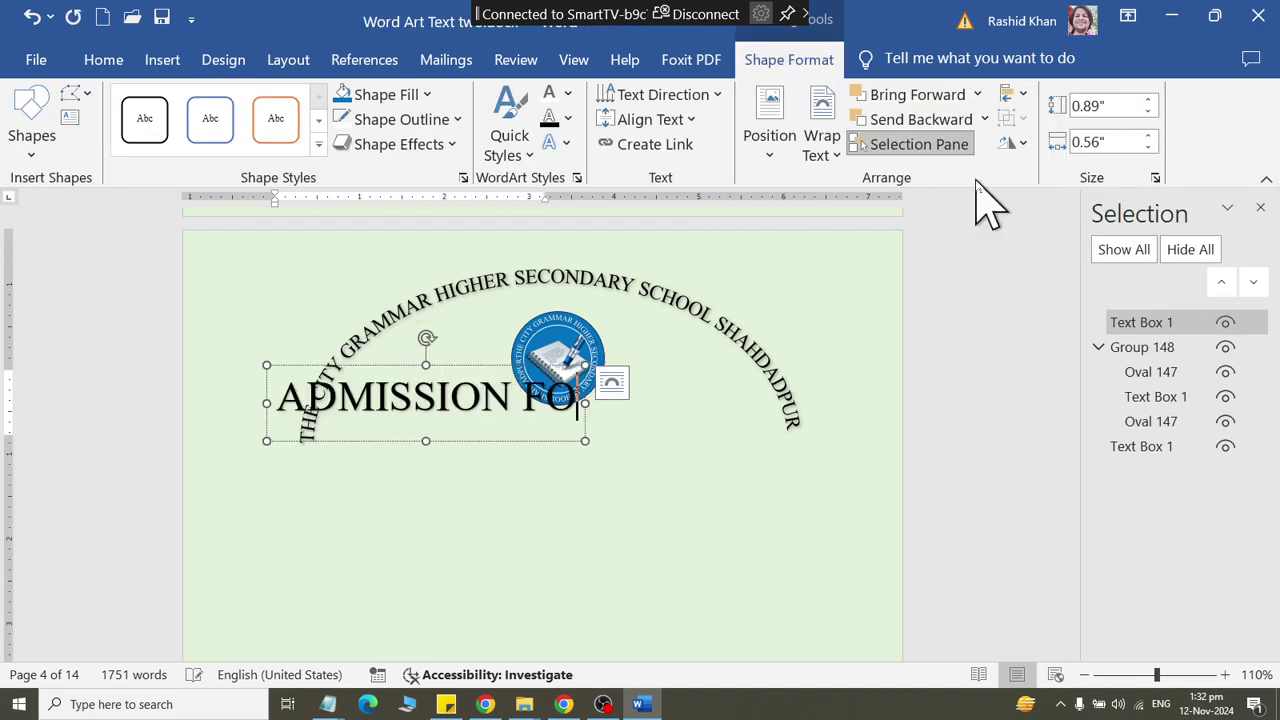
type("RM")
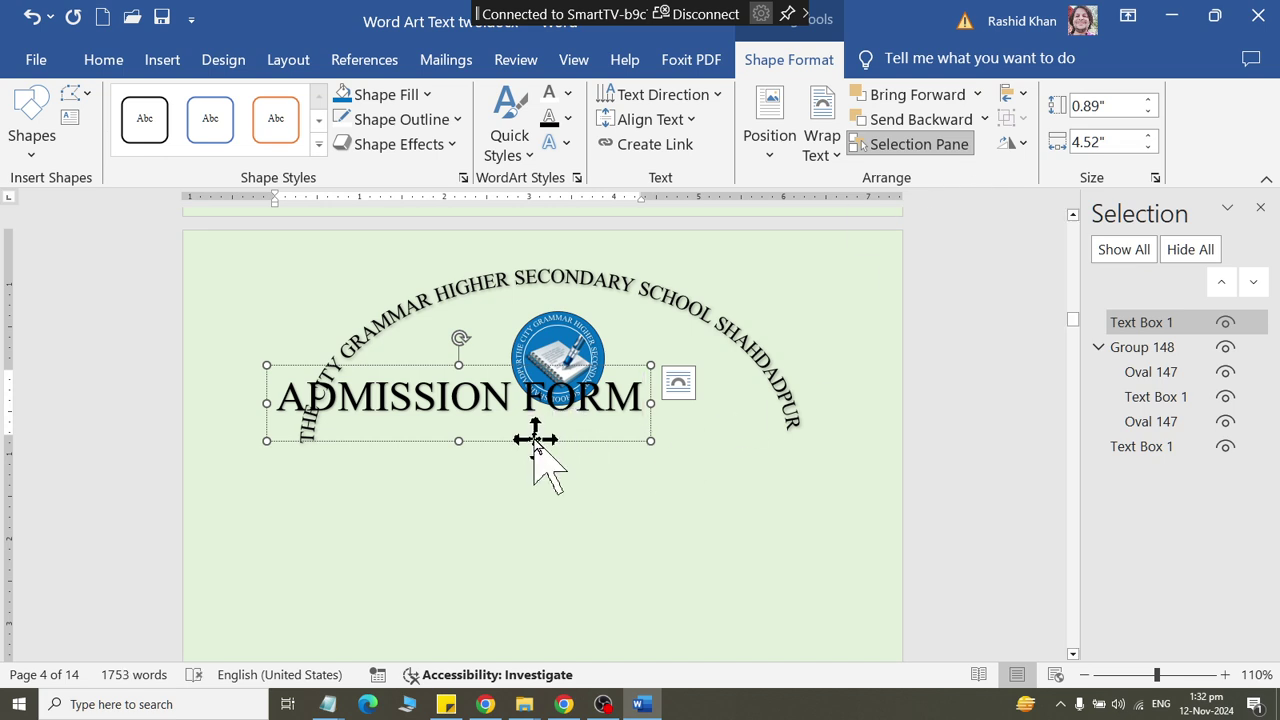
left_click_drag(535, 440, 632, 489)
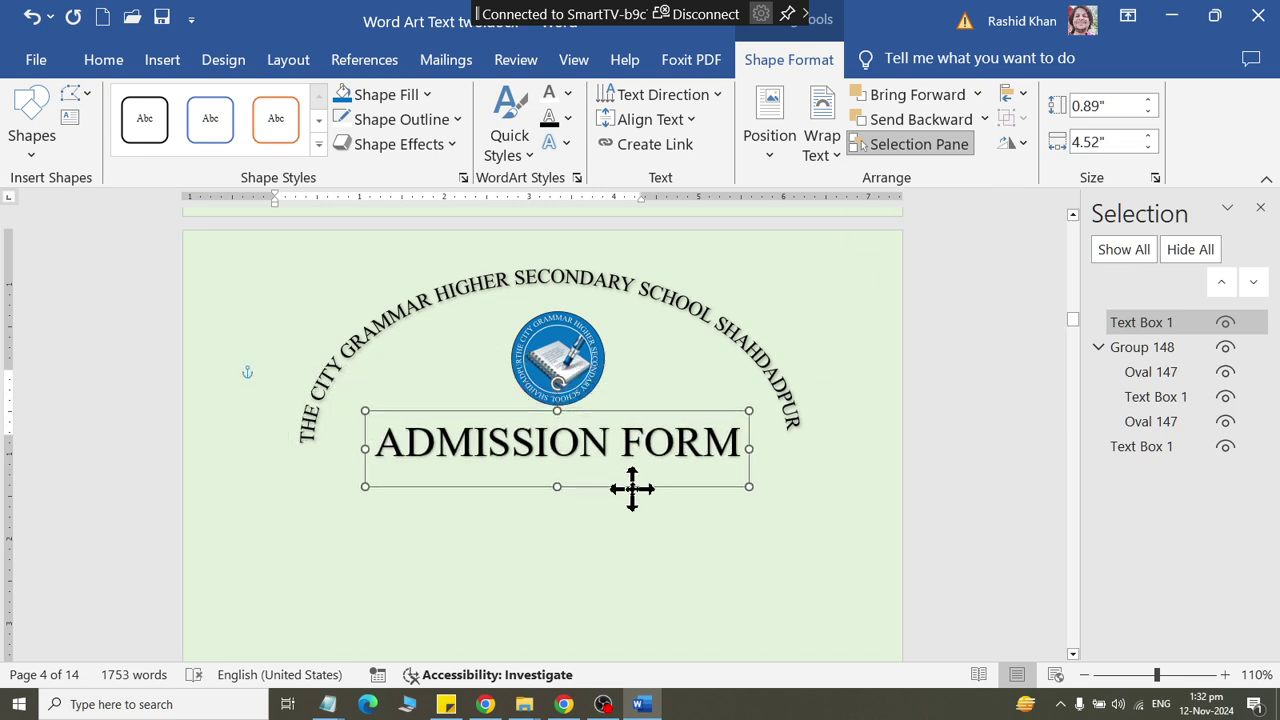
left_click(100, 62)
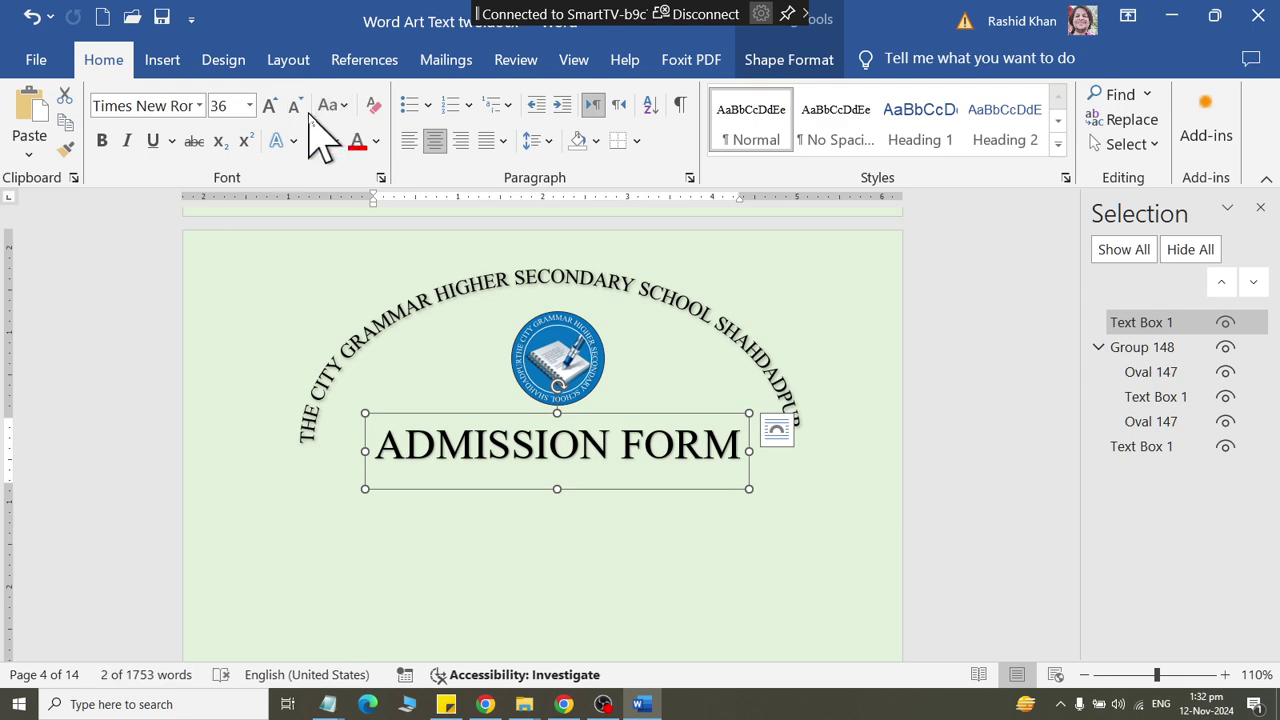
left_click(295, 105)
left_click(295, 105)
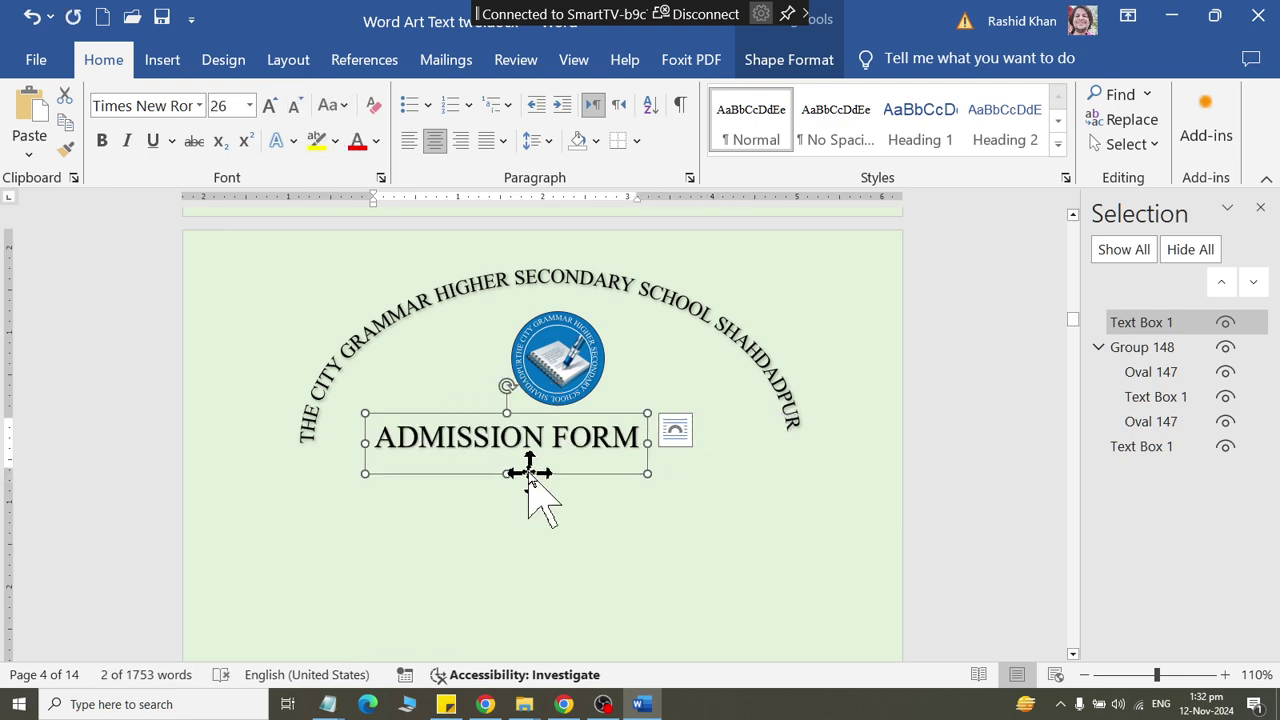
left_click_drag(530, 473, 581, 497)
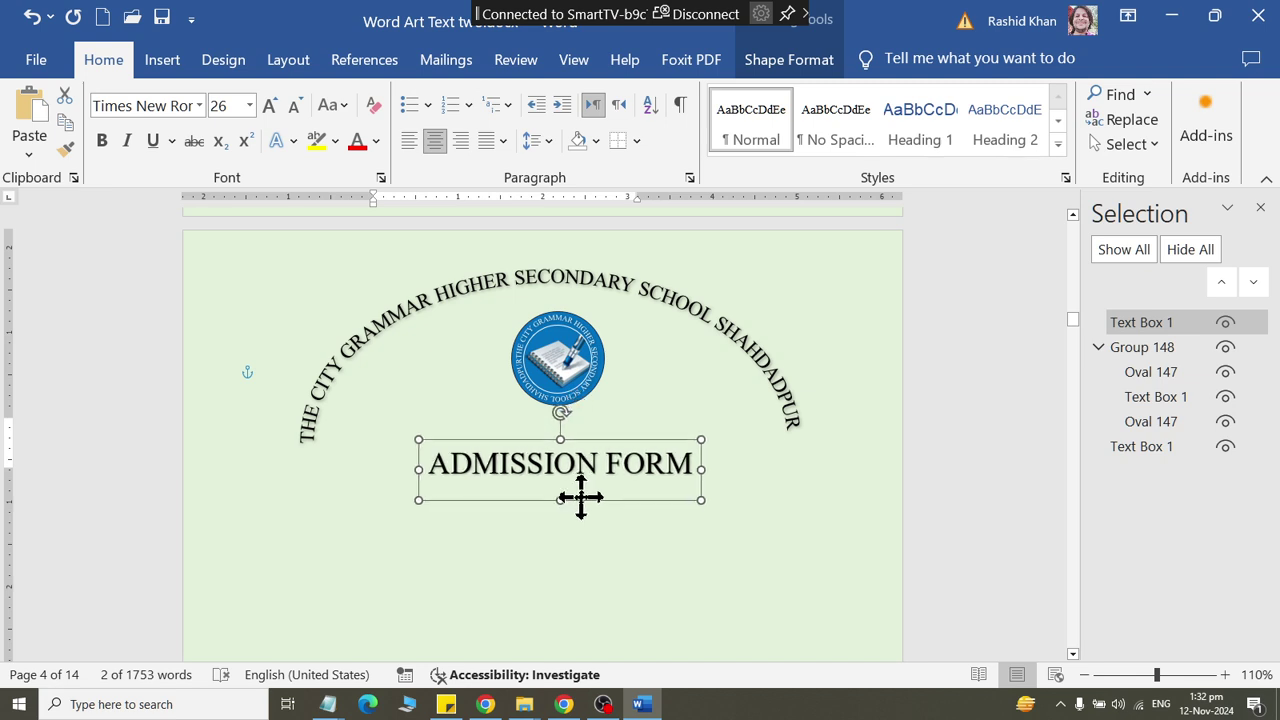
Step: Stretch the school-name arch wider on both the left and right sides
left_click(716, 385)
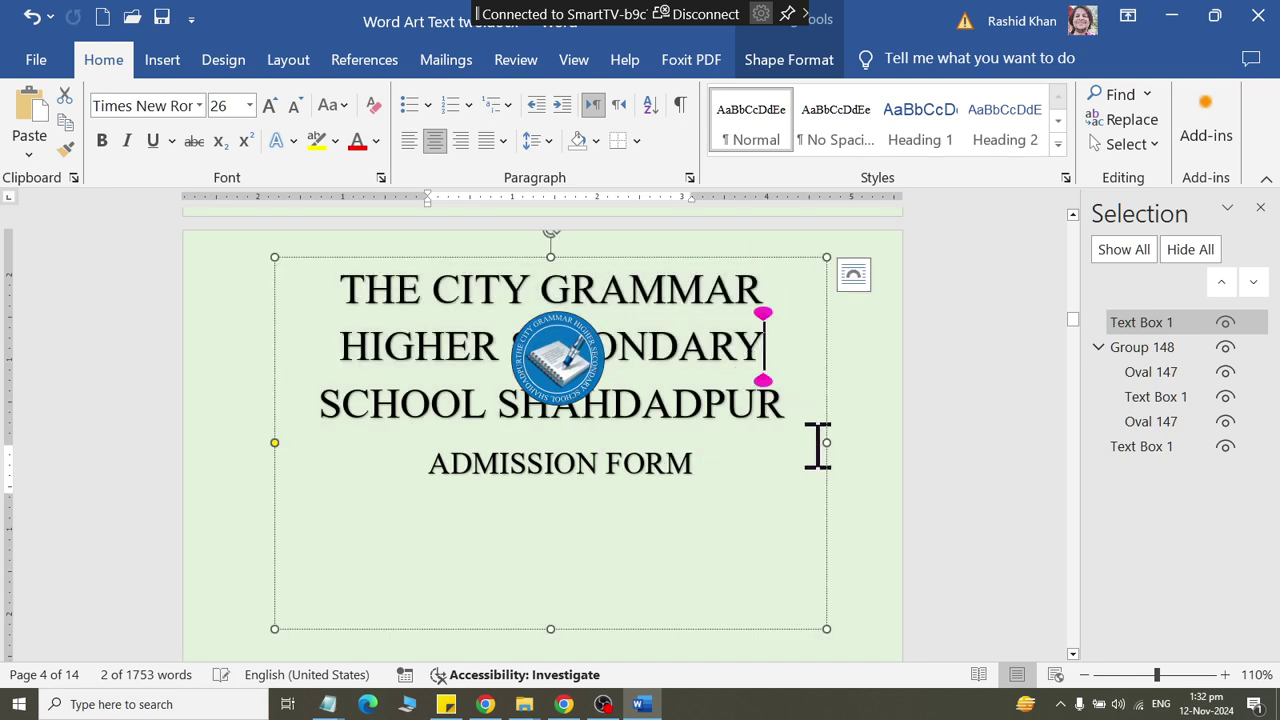
left_click_drag(831, 443, 884, 445)
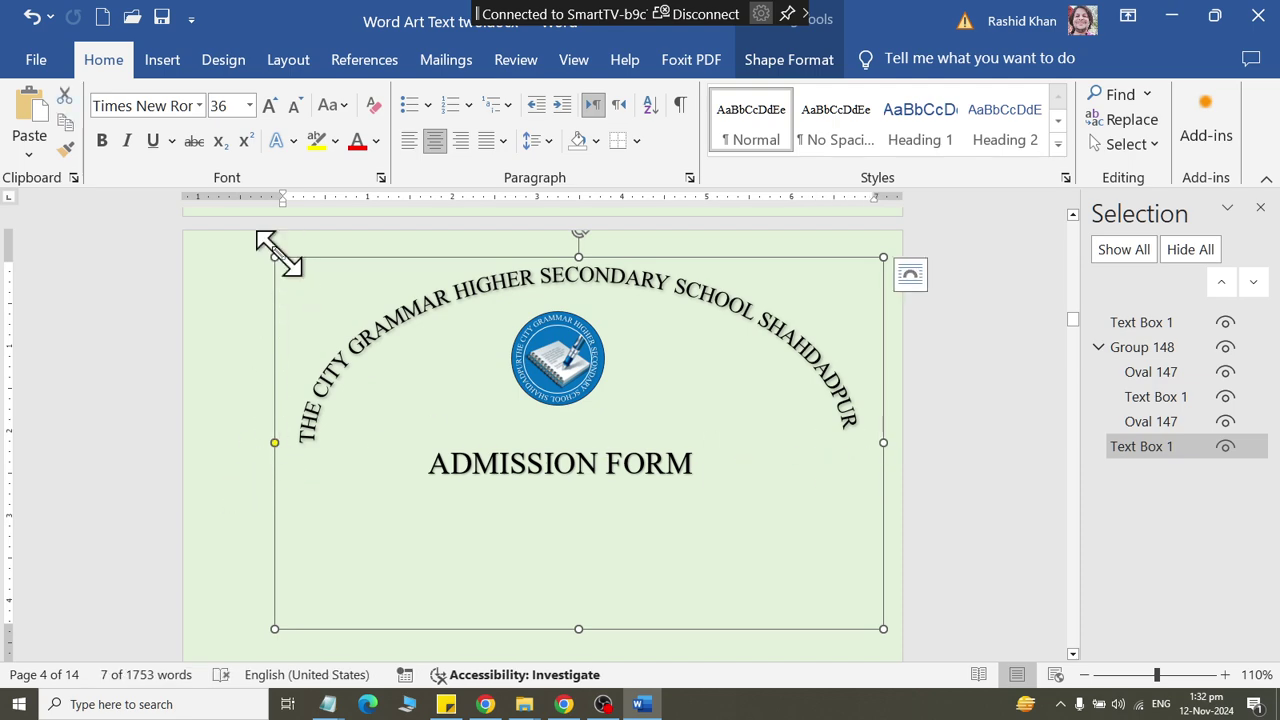
left_click_drag(275, 257, 204, 243)
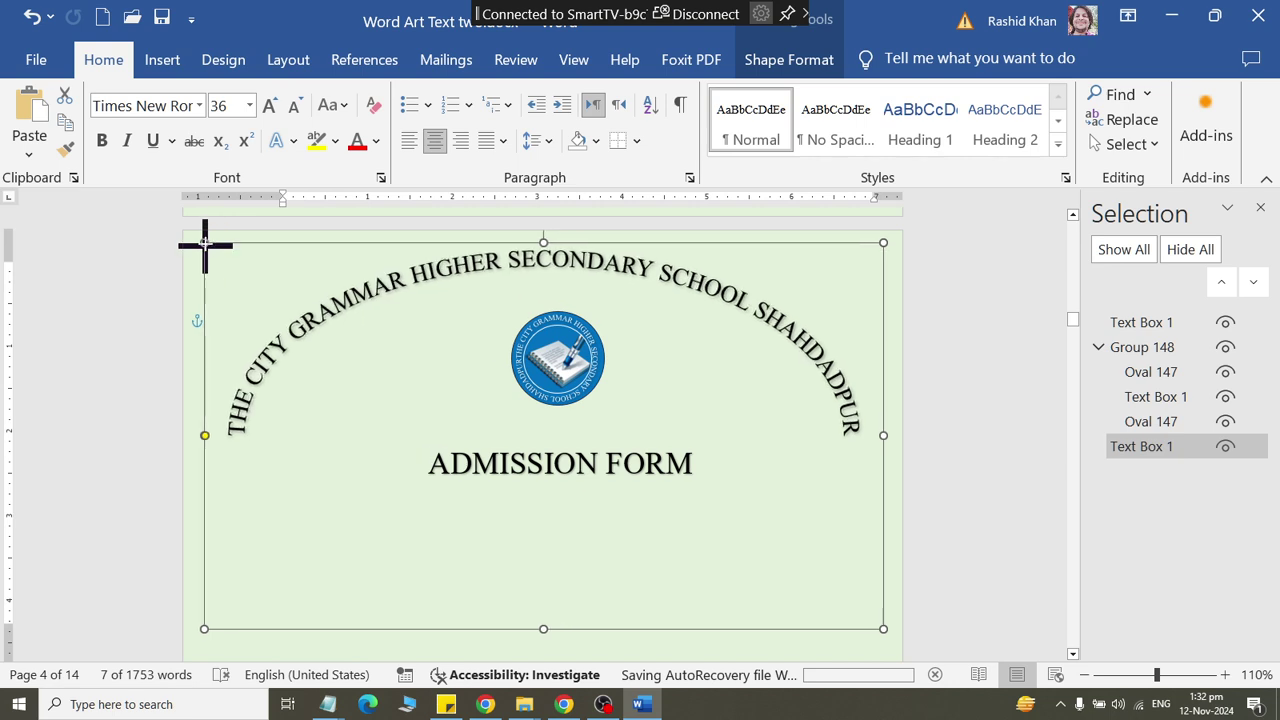
Step: Nudge the seal slightly left and down, and fine-tune the title's position just beneath it
left_click(560, 412)
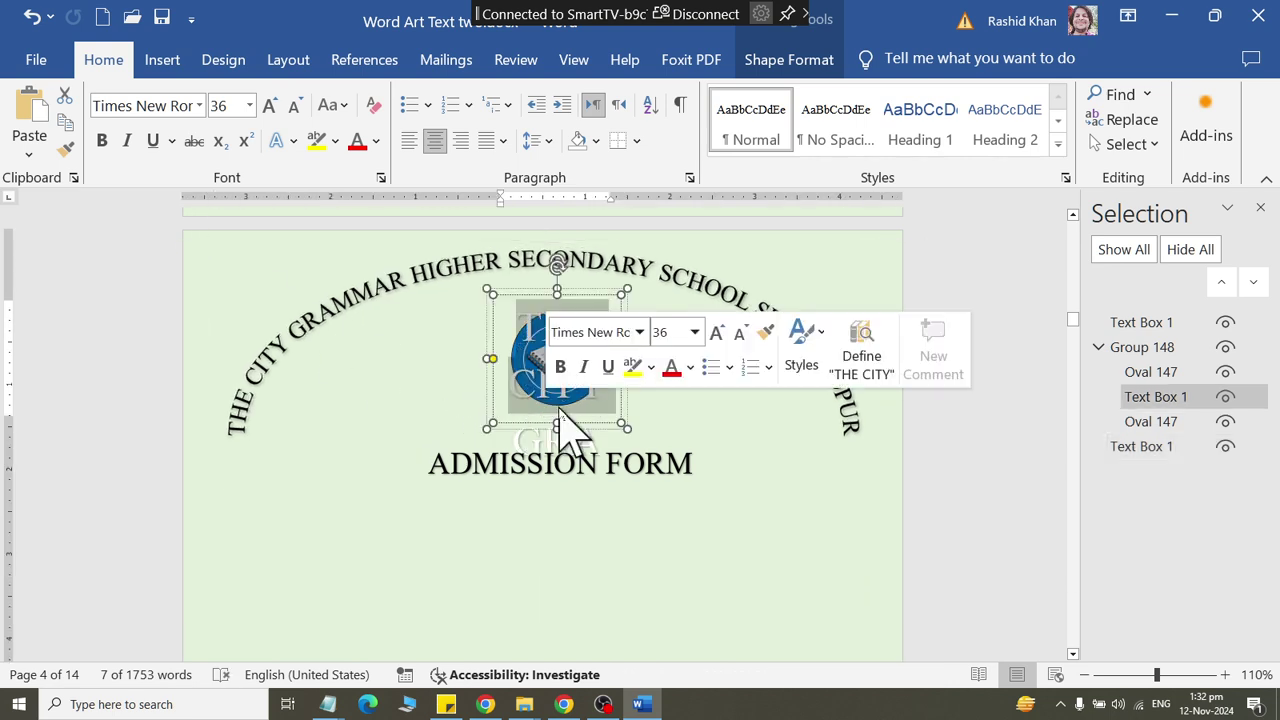
left_click(583, 463)
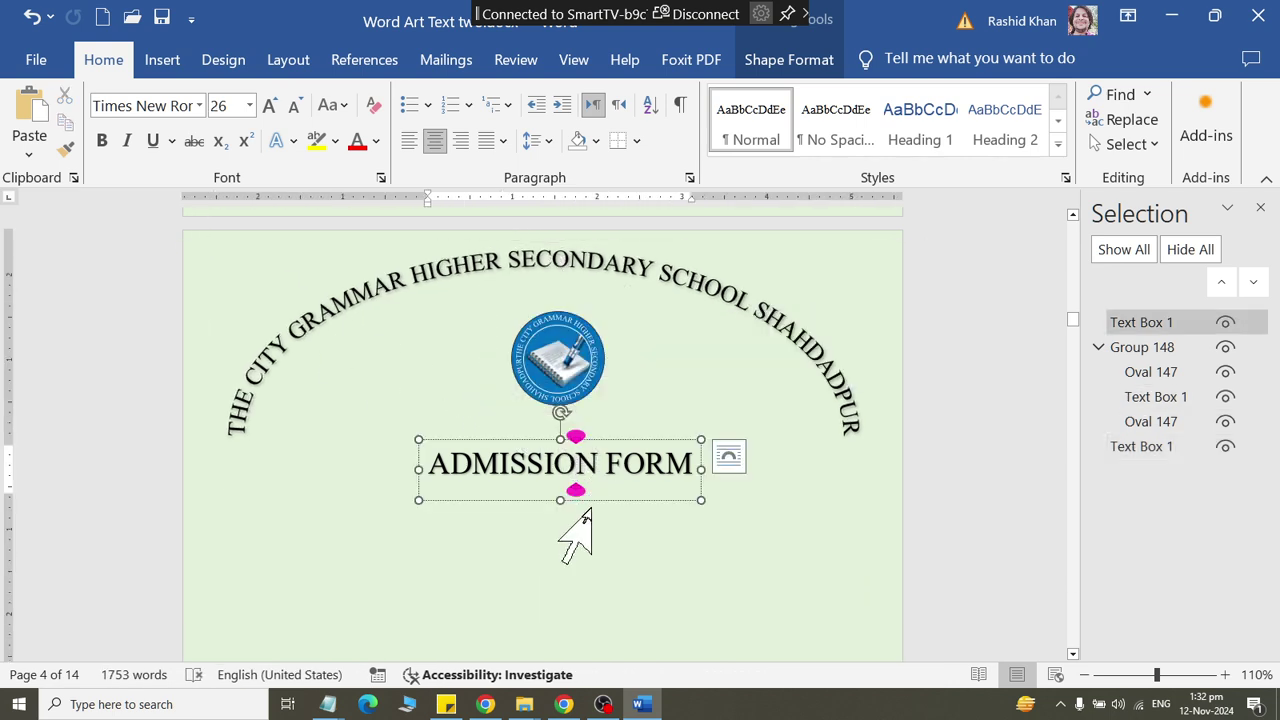
left_click_drag(592, 500, 586, 523)
left_click(572, 424)
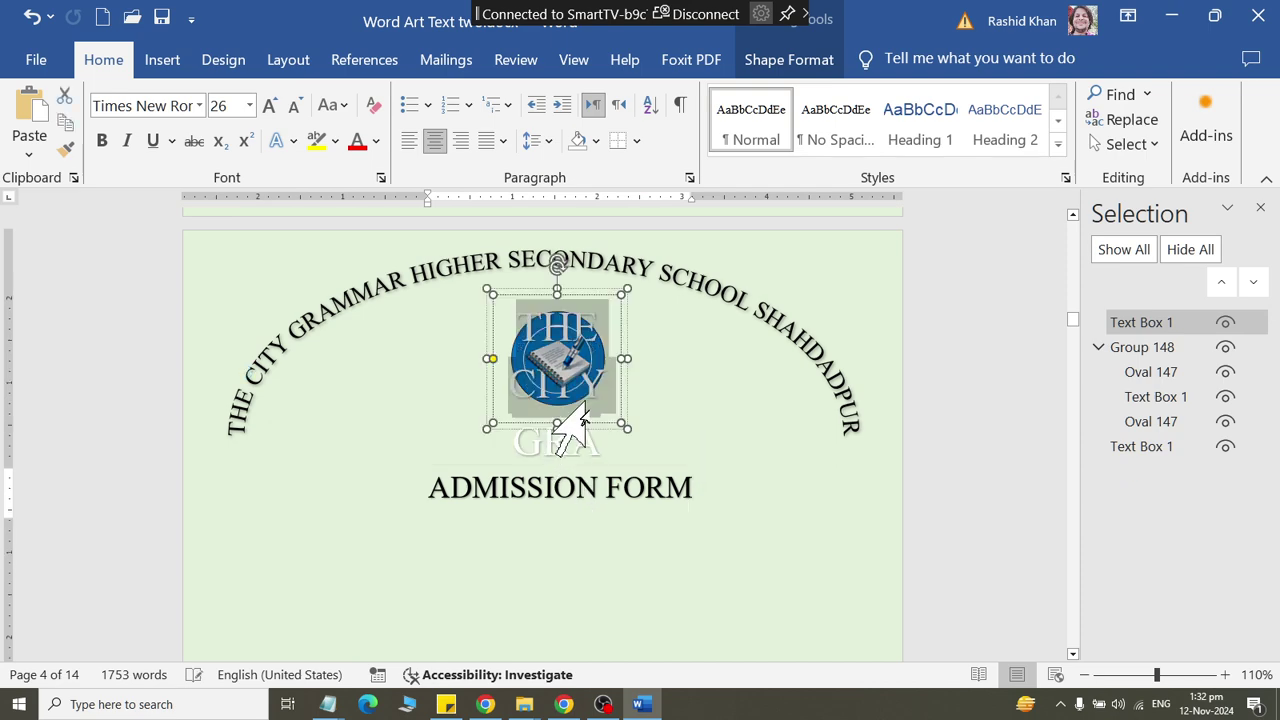
left_click(602, 428)
left_click_drag(600, 449, 586, 452)
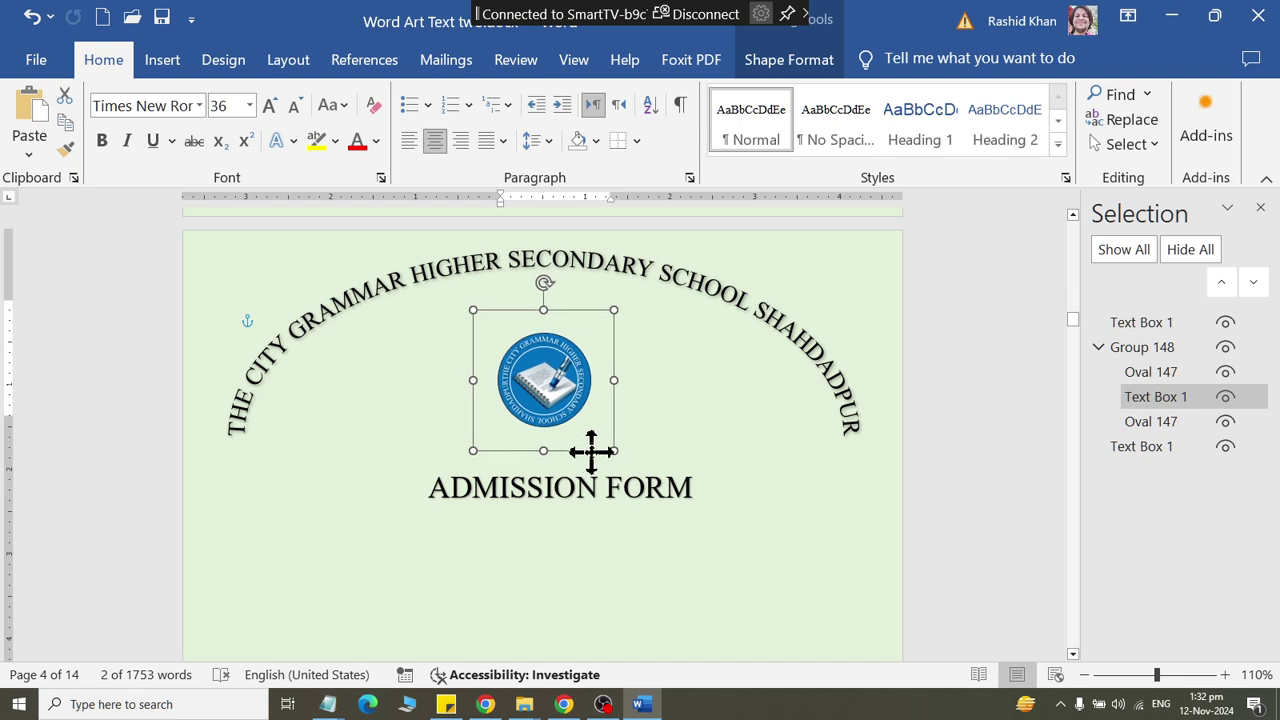
left_click(594, 500)
left_click_drag(600, 523, 598, 512)
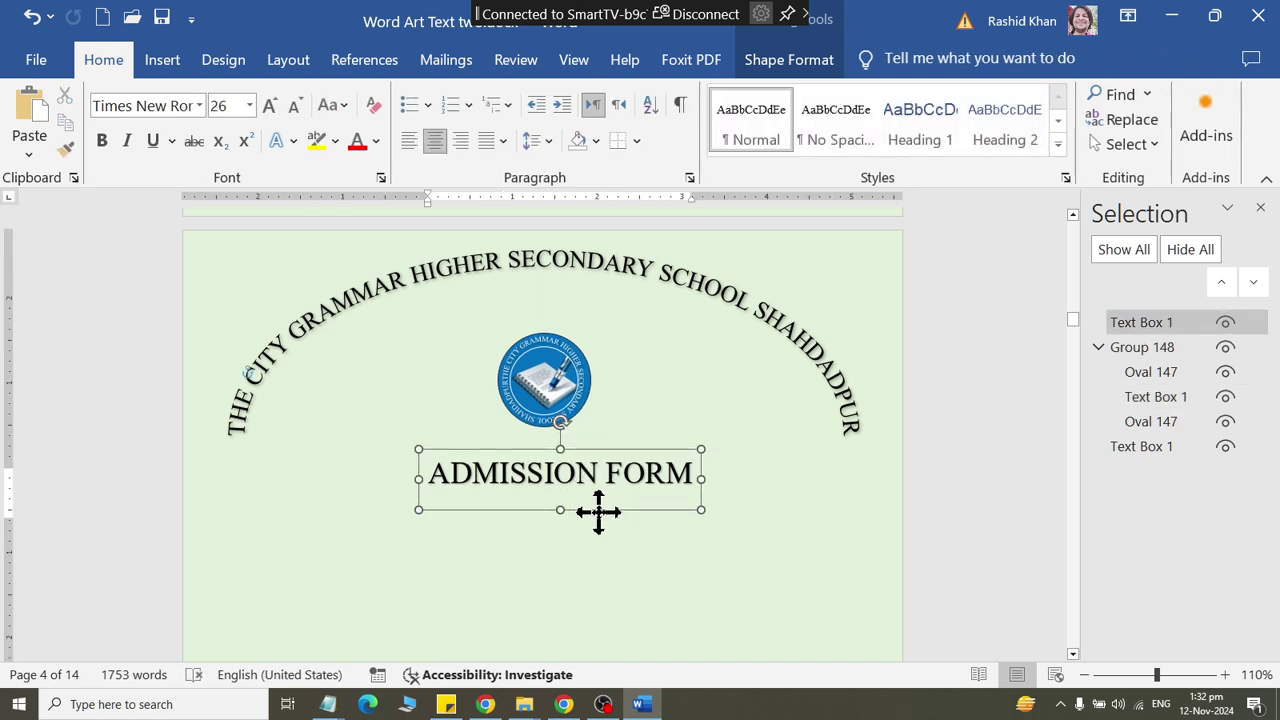
Step: Set ADMISSION FORM to Adobe Gothic Std B and apply a tall stretch Transform warp
left_click(199, 105)
left_click(203, 376)
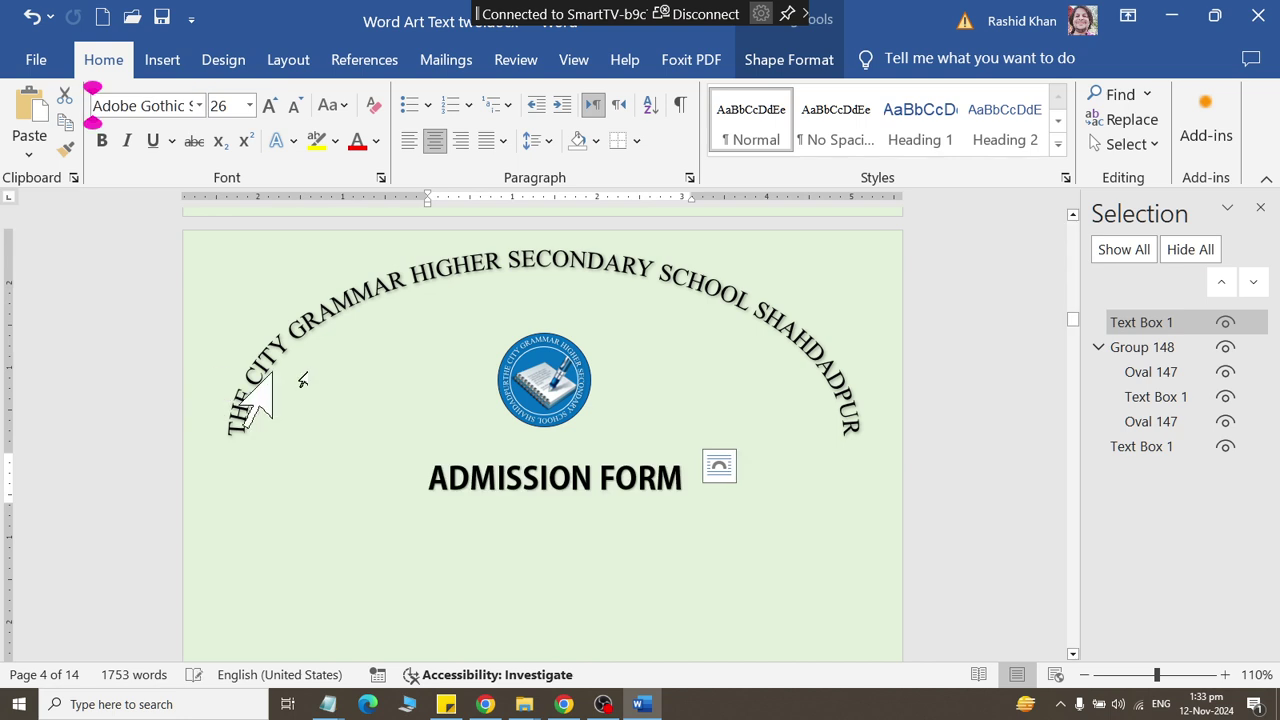
left_click(792, 62)
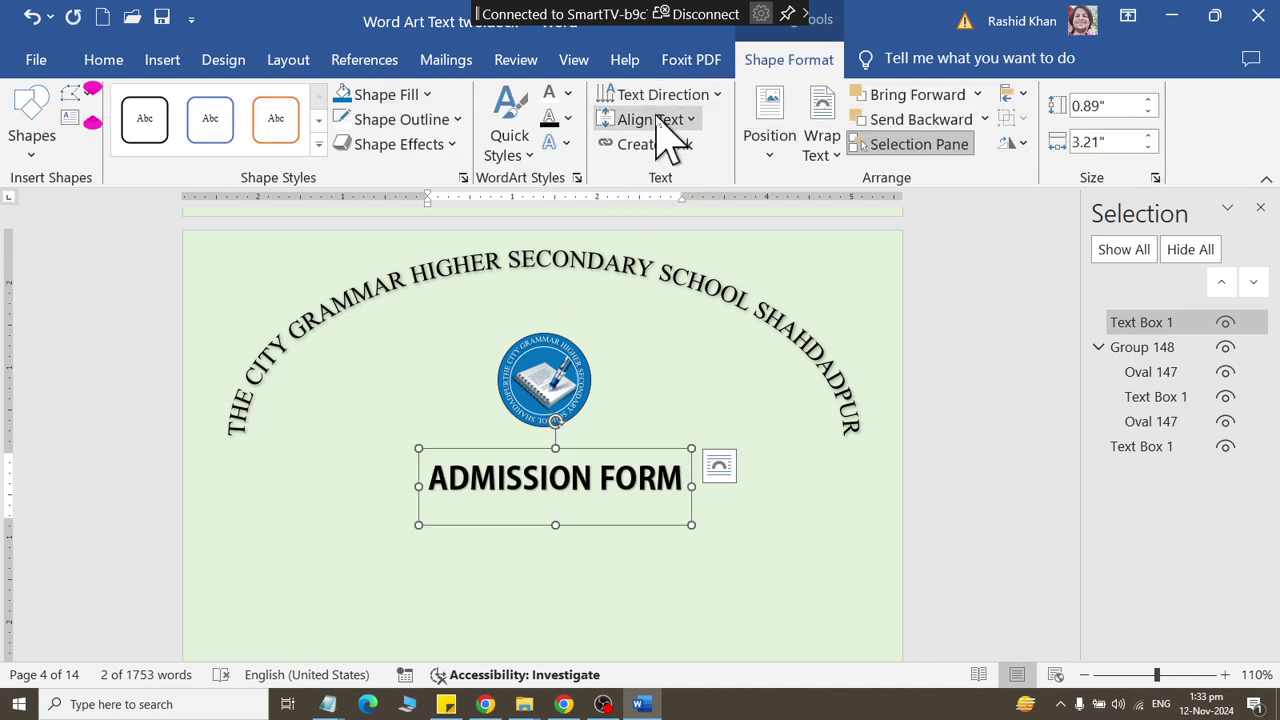
left_click(566, 145)
mouse_move(565, 410)
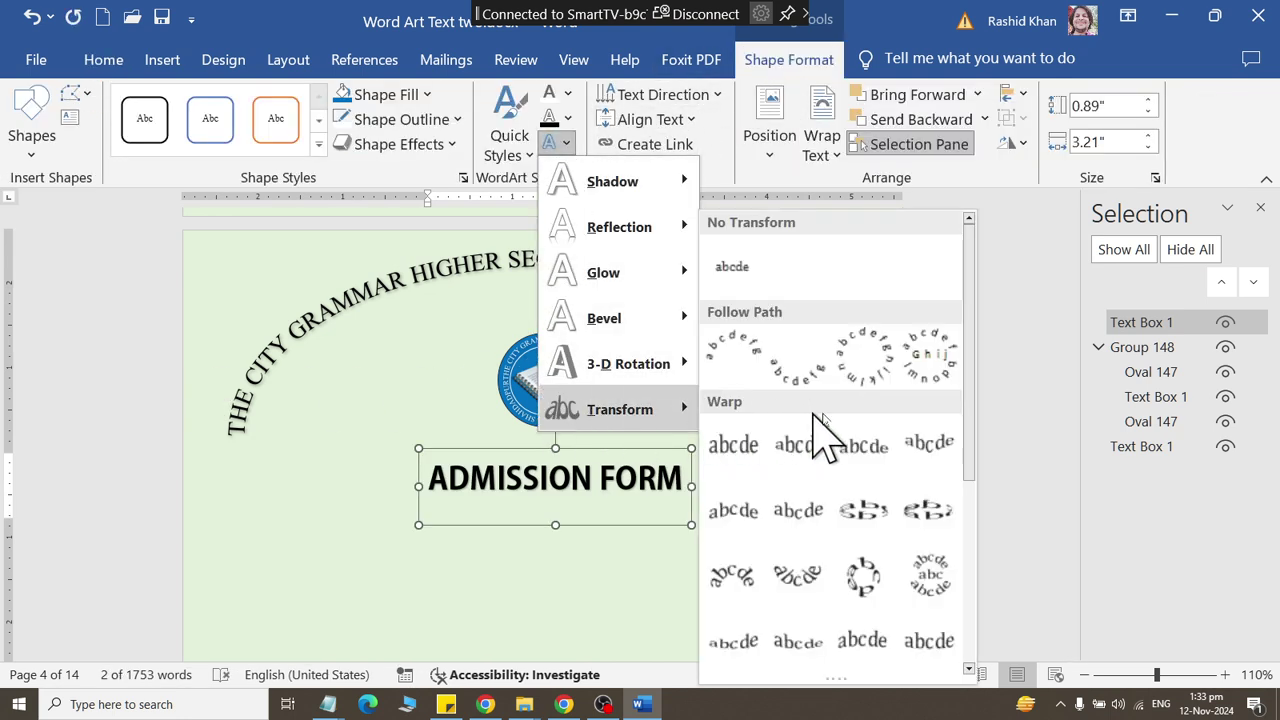
scroll(885, 625, "down", 5)
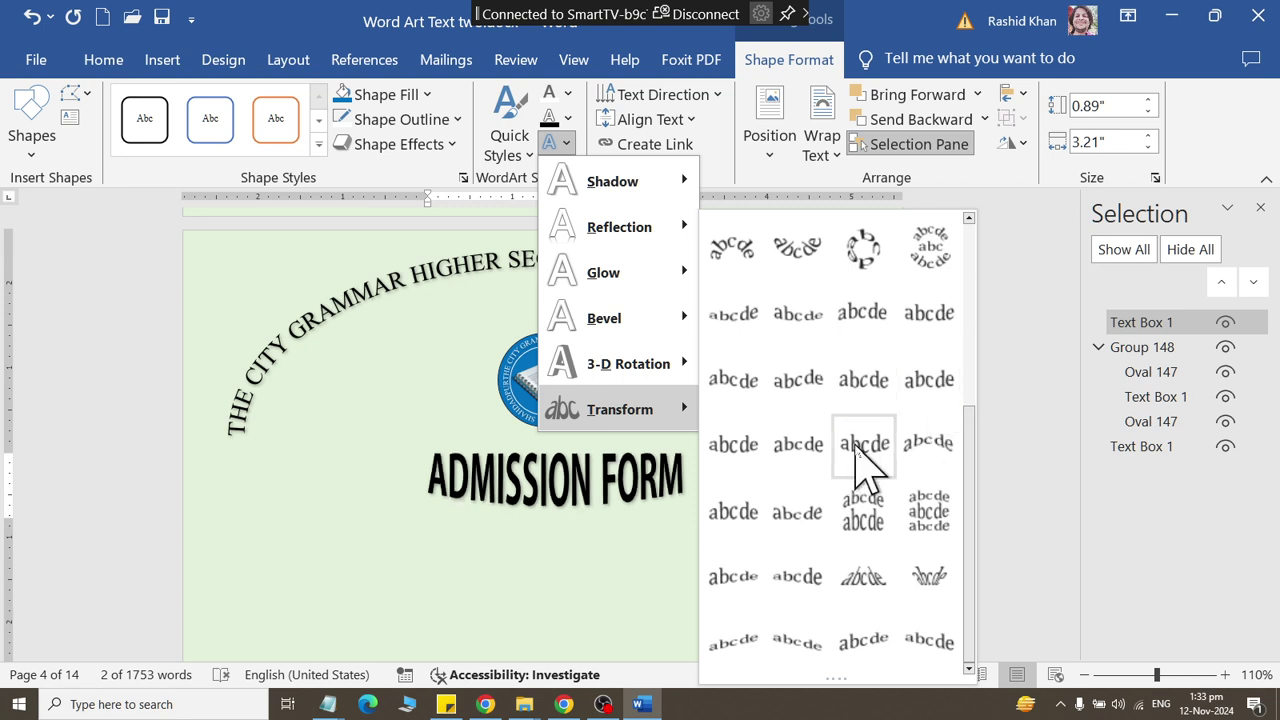
left_click(806, 452)
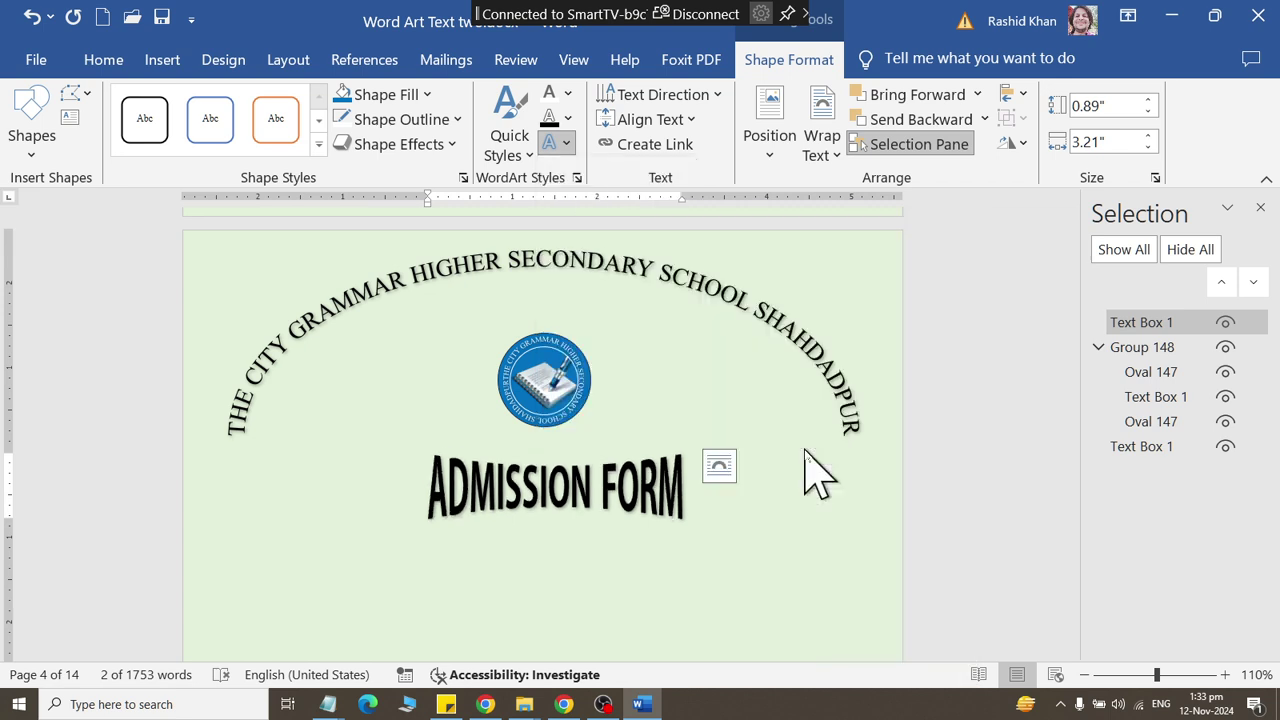
left_click(851, 400)
scroll(870, 440, "down", 1, "ctrl")
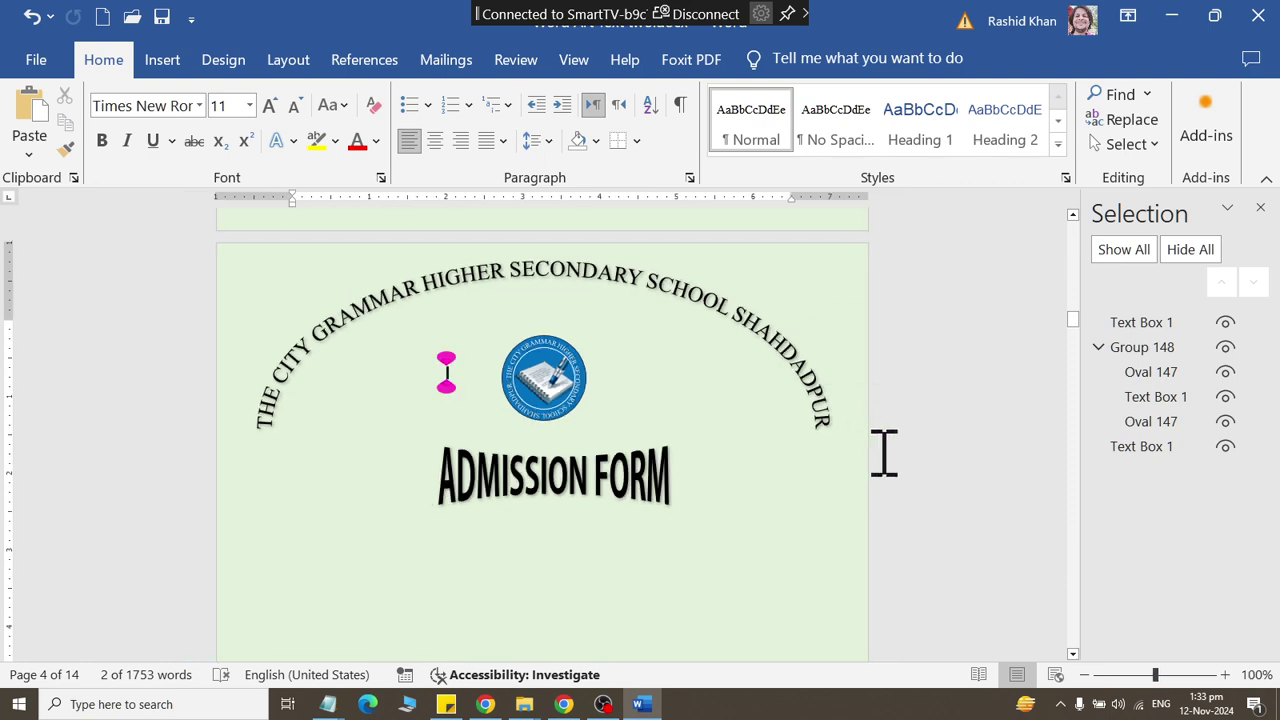
scroll(912, 517, "down", 1)
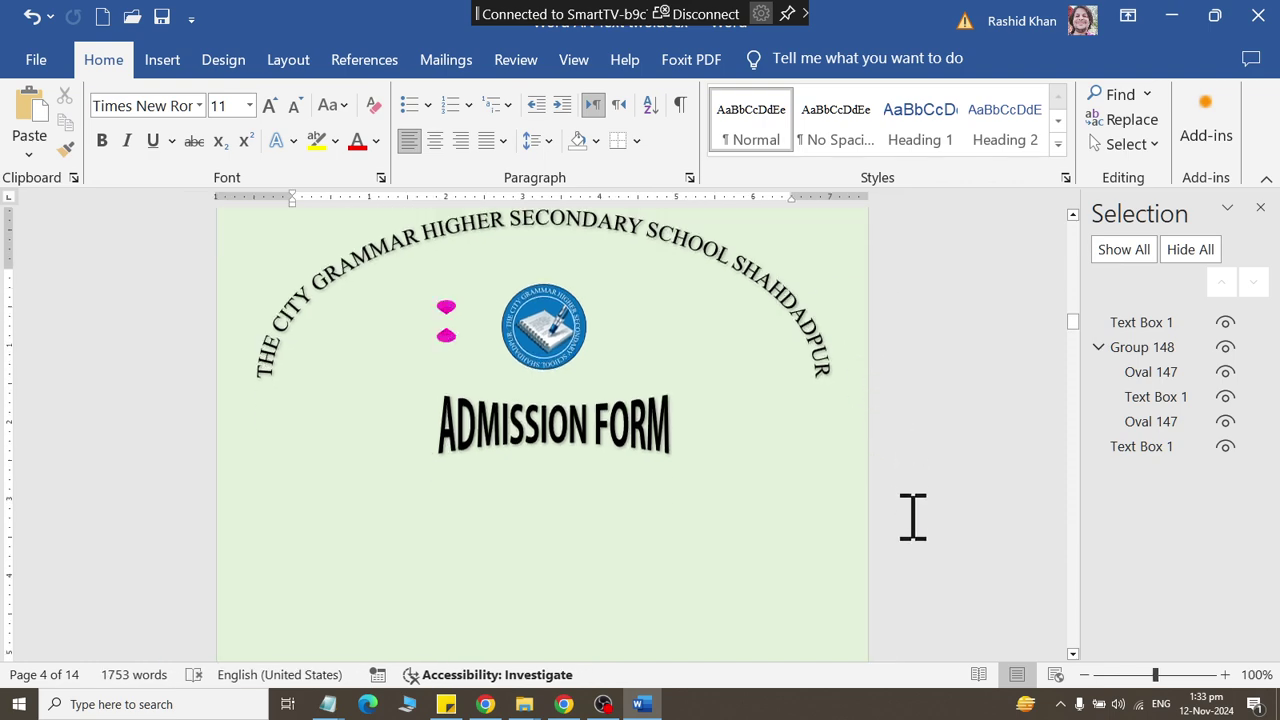
Step: Expand the title's character spacing by 10 pt in the Font dialog's Advanced settings
left_click(560, 420)
triple_click(594, 429)
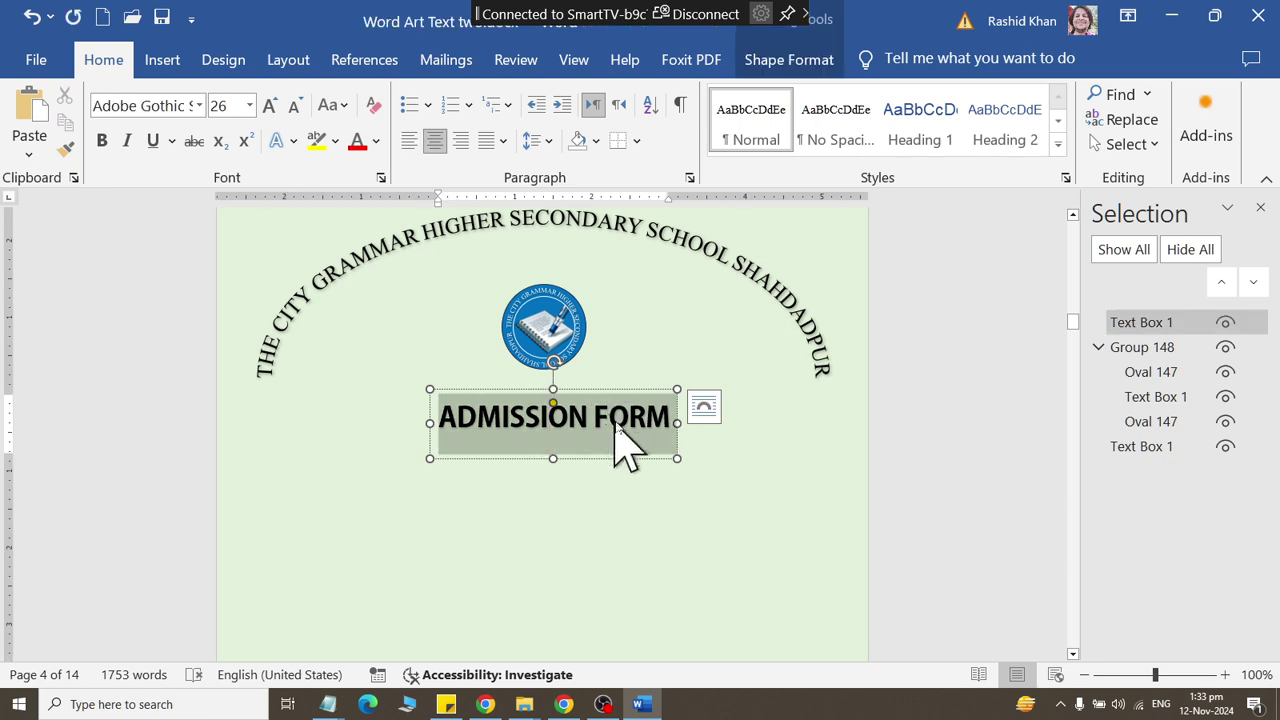
left_click(381, 177)
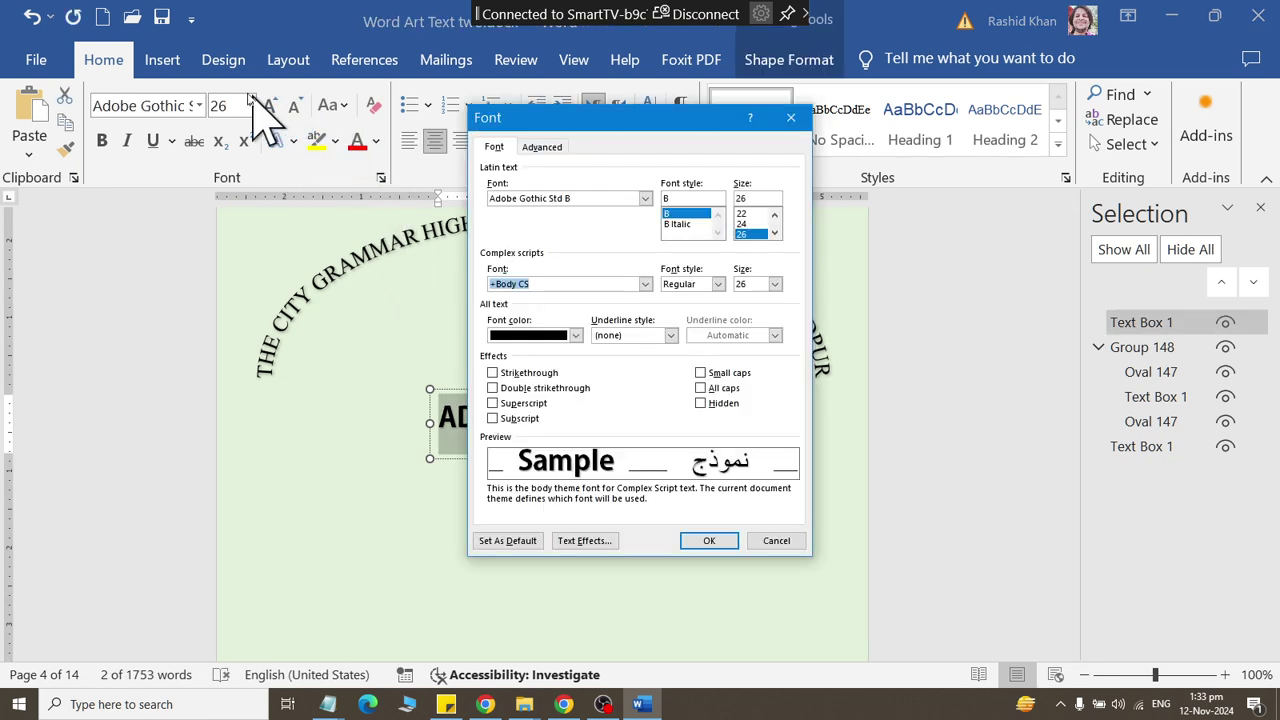
left_click(542, 147)
left_click(588, 210)
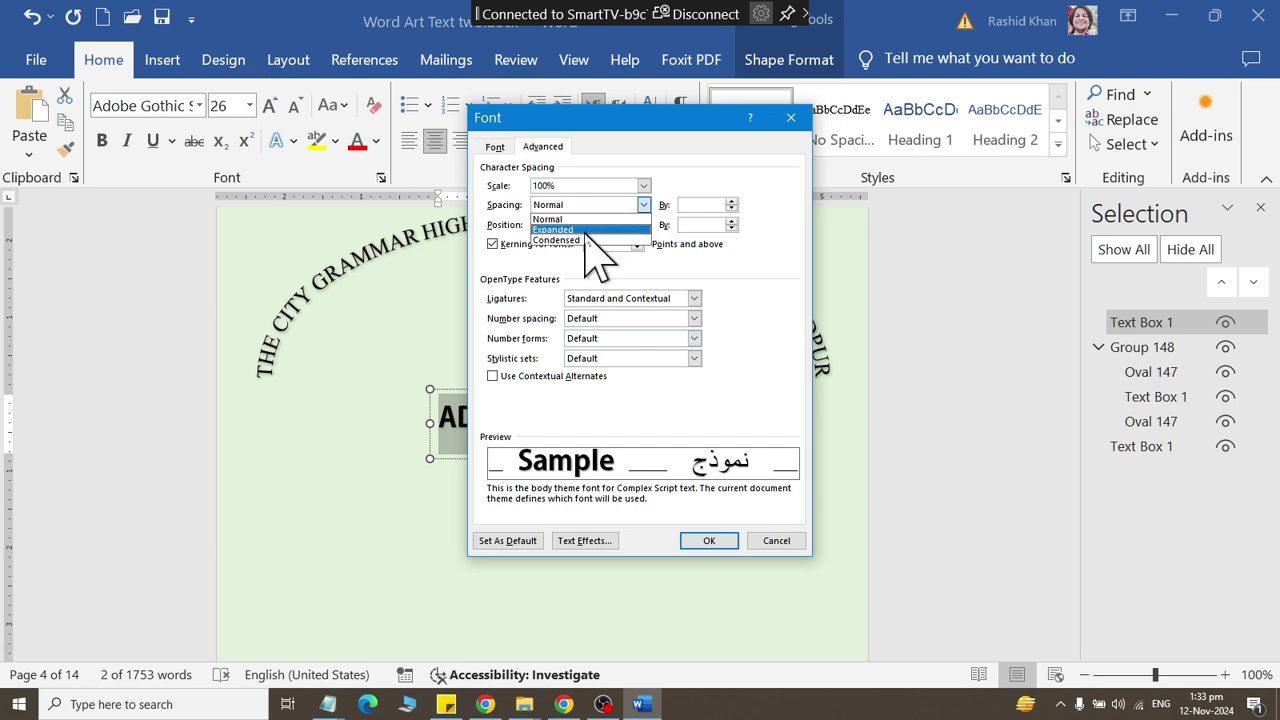
left_click(586, 232)
left_click(727, 205)
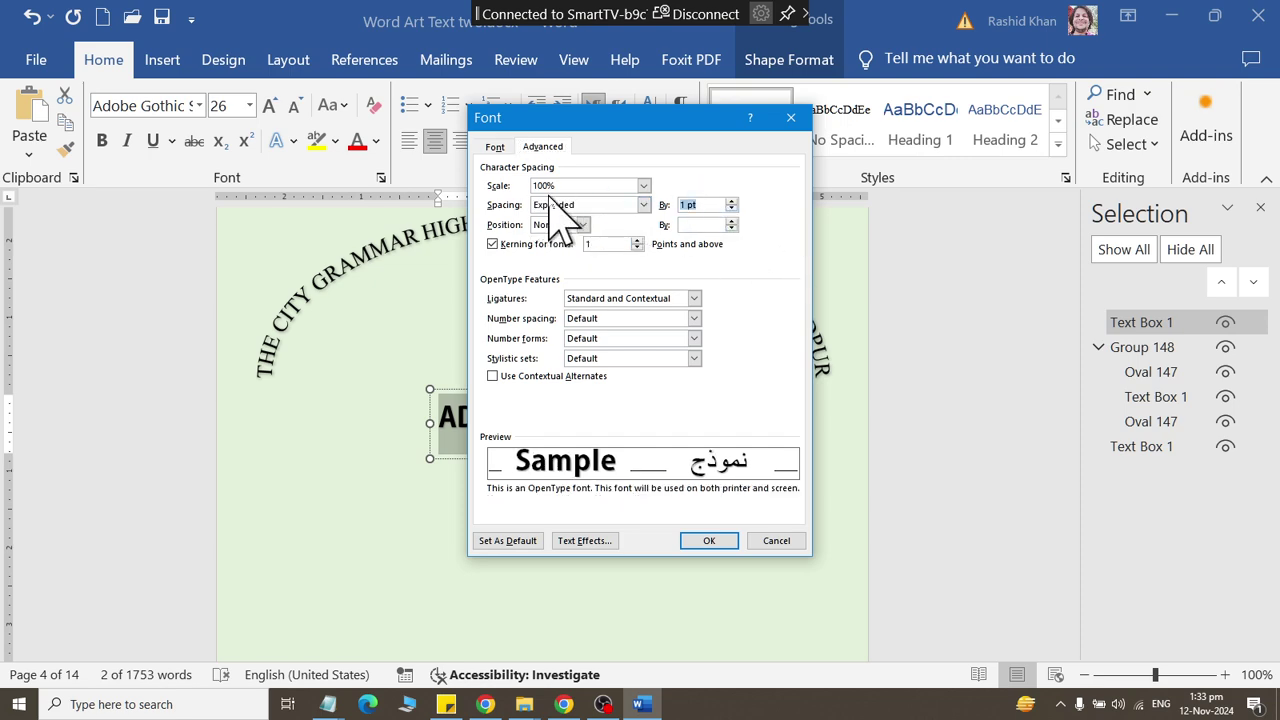
left_click(706, 543)
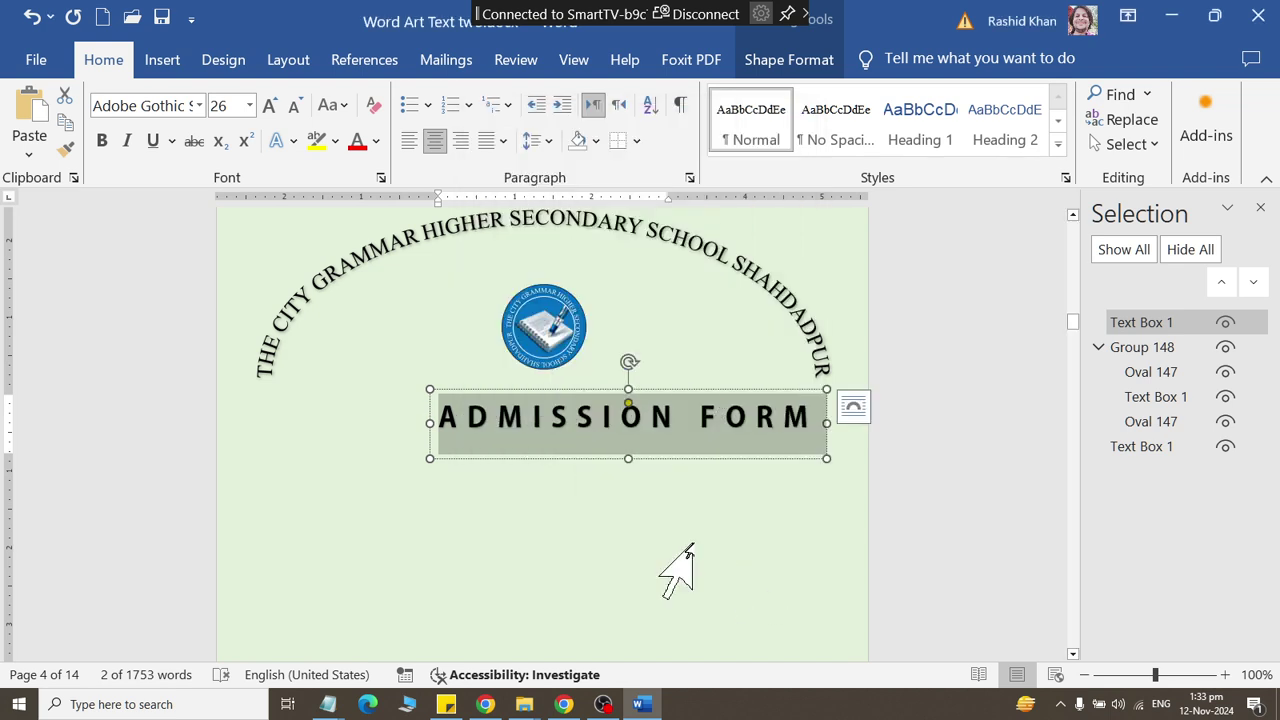
Step: Move the title box left and reapply the 10 pt expanded spacing to all its text
left_click_drag(724, 458, 644, 453)
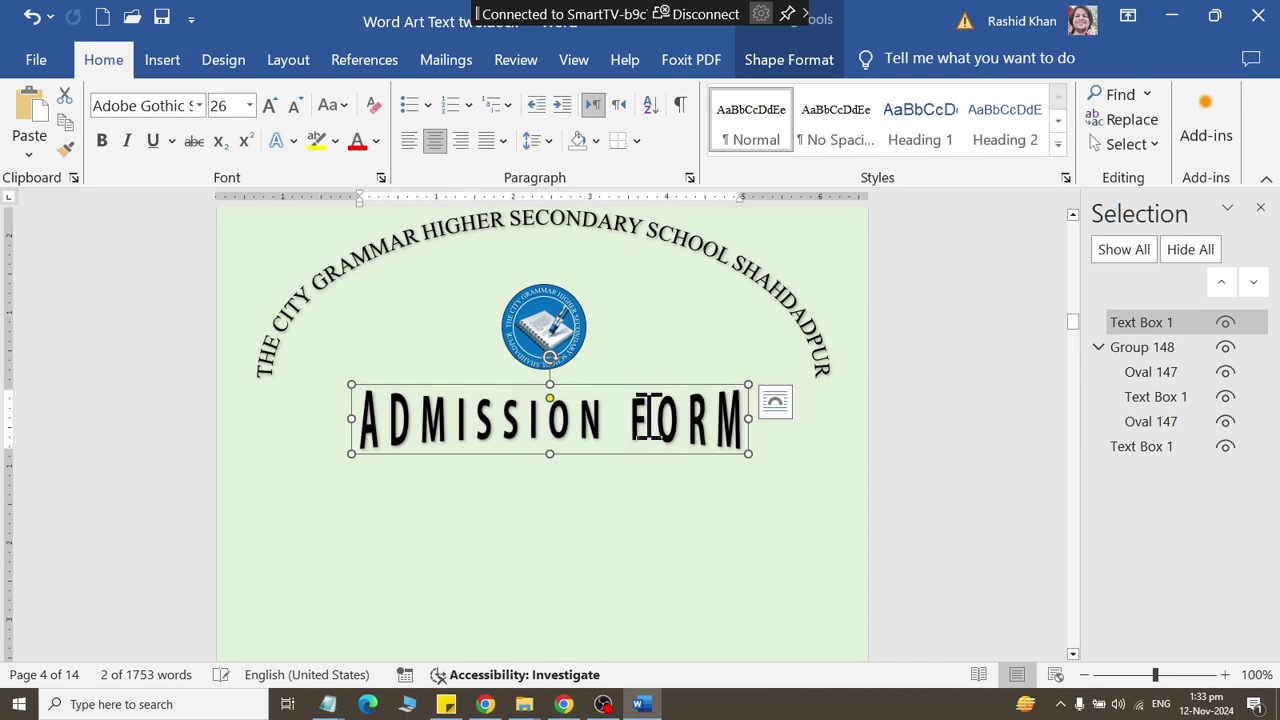
left_click_drag(740, 412, 360, 412)
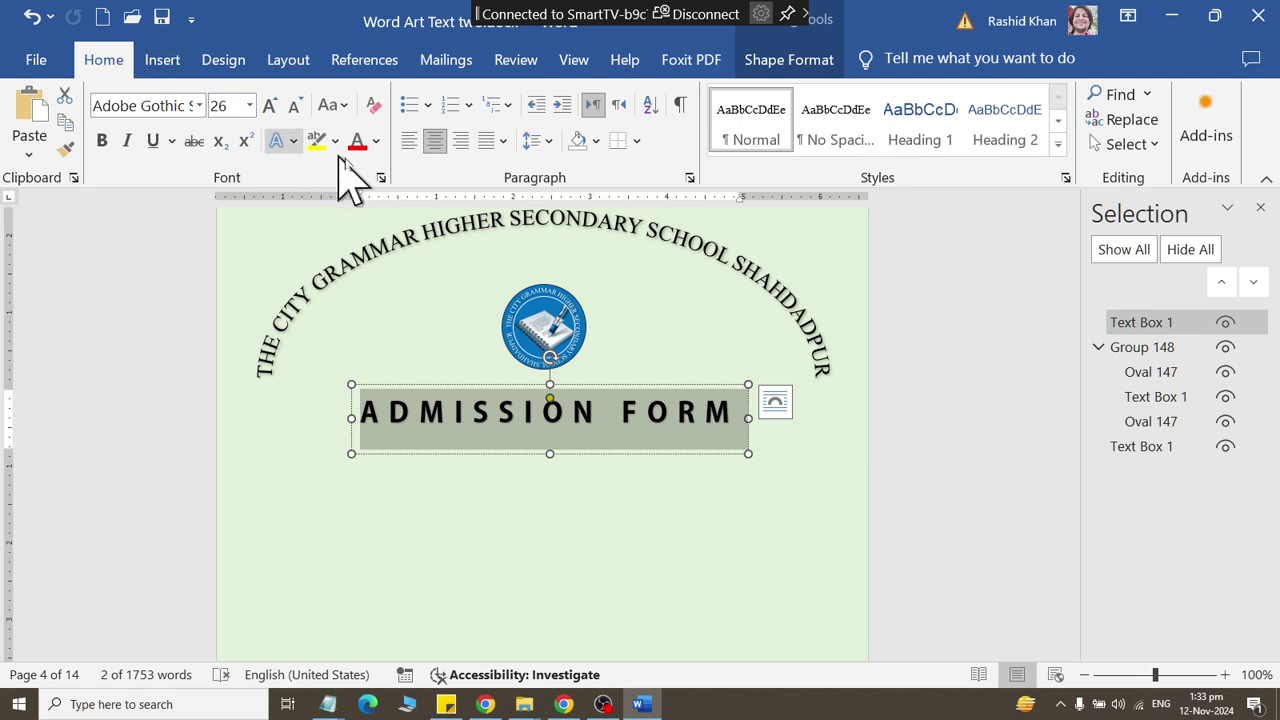
left_click(381, 178)
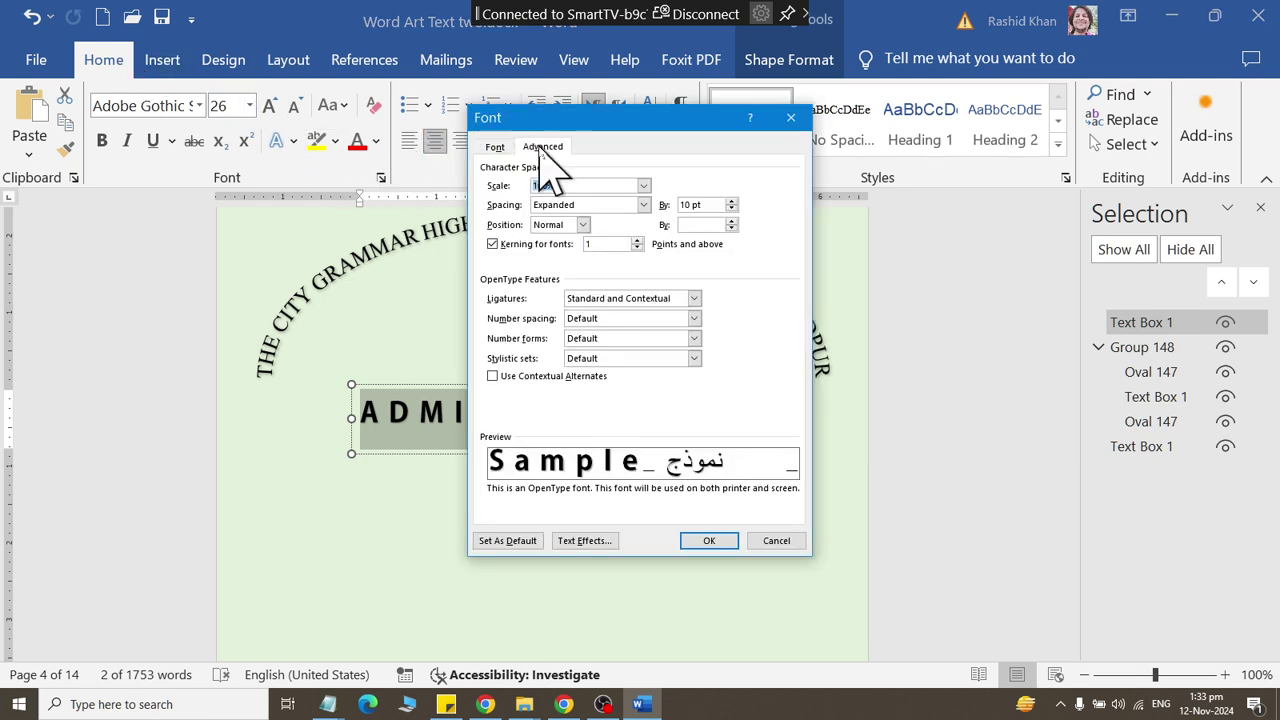
left_click(565, 205)
left_click(560, 229)
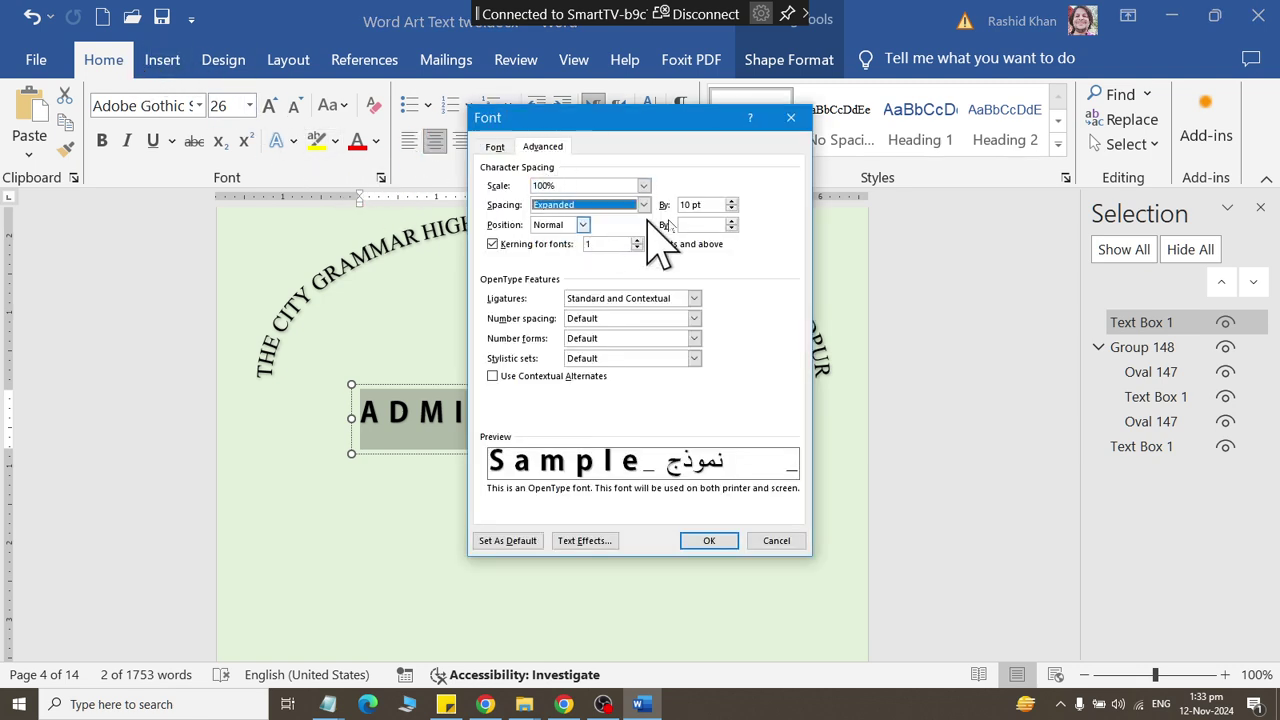
left_click(715, 204)
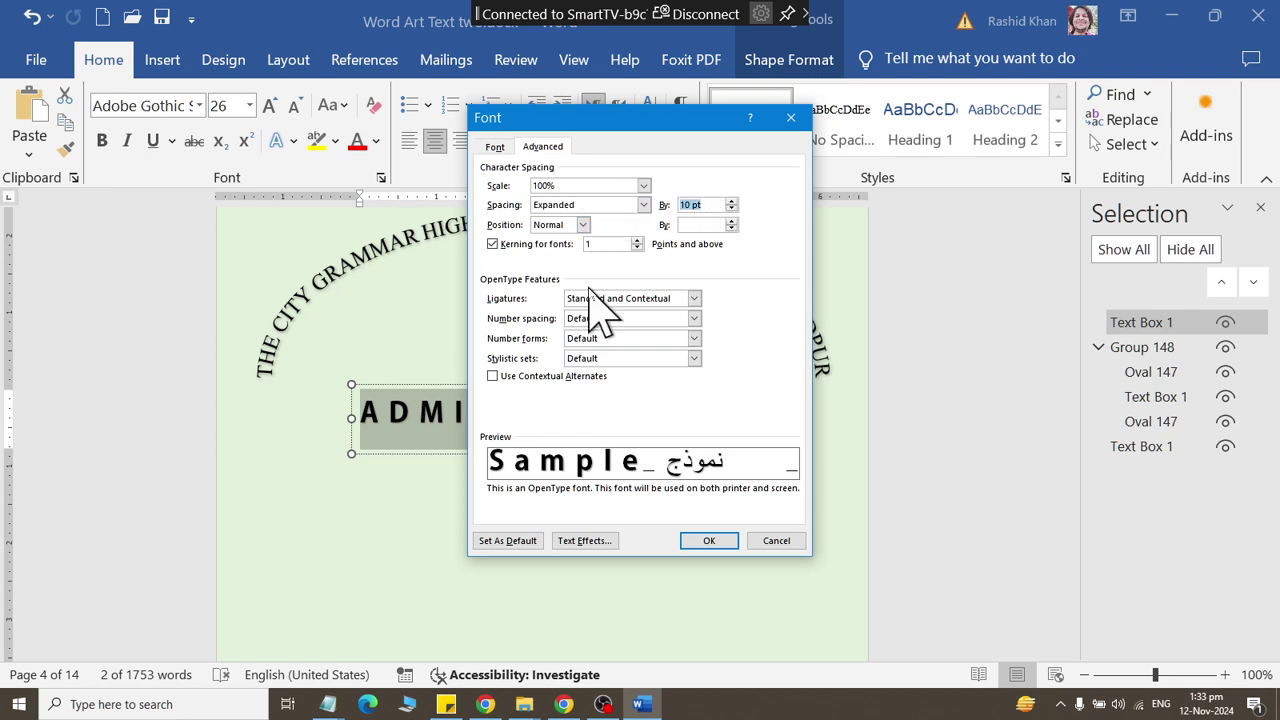
left_click(705, 540)
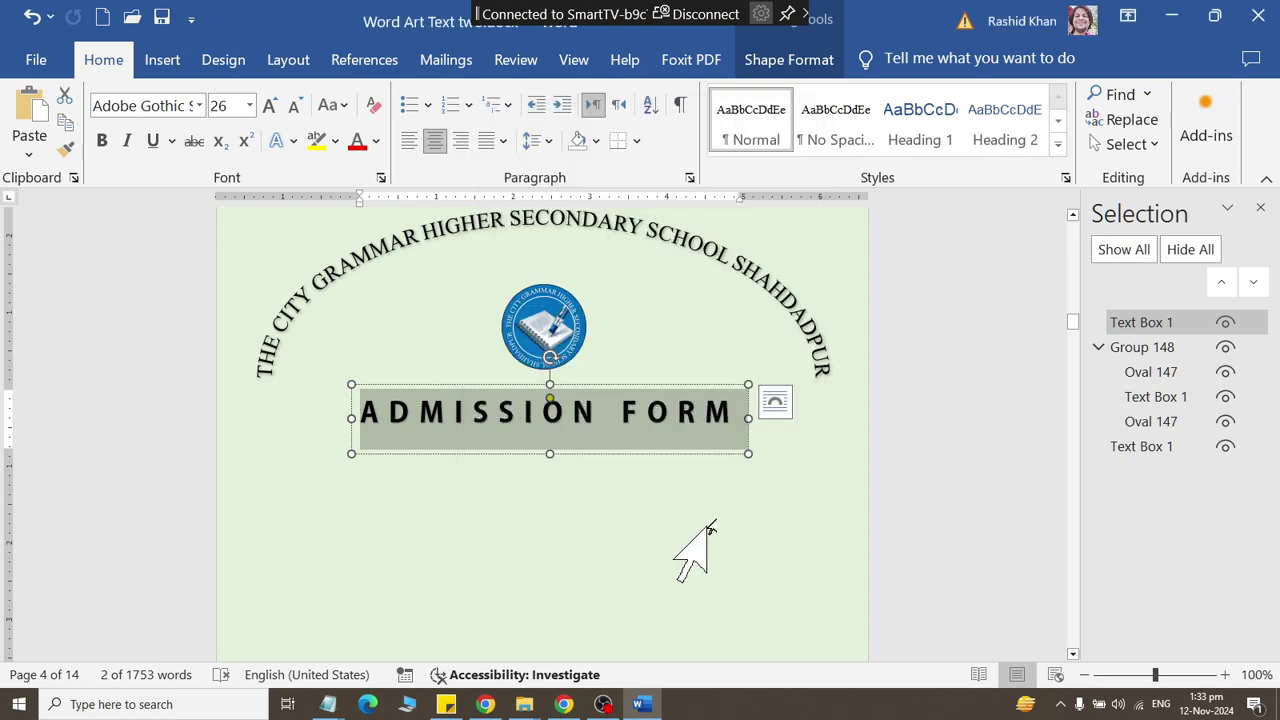
left_click(973, 515)
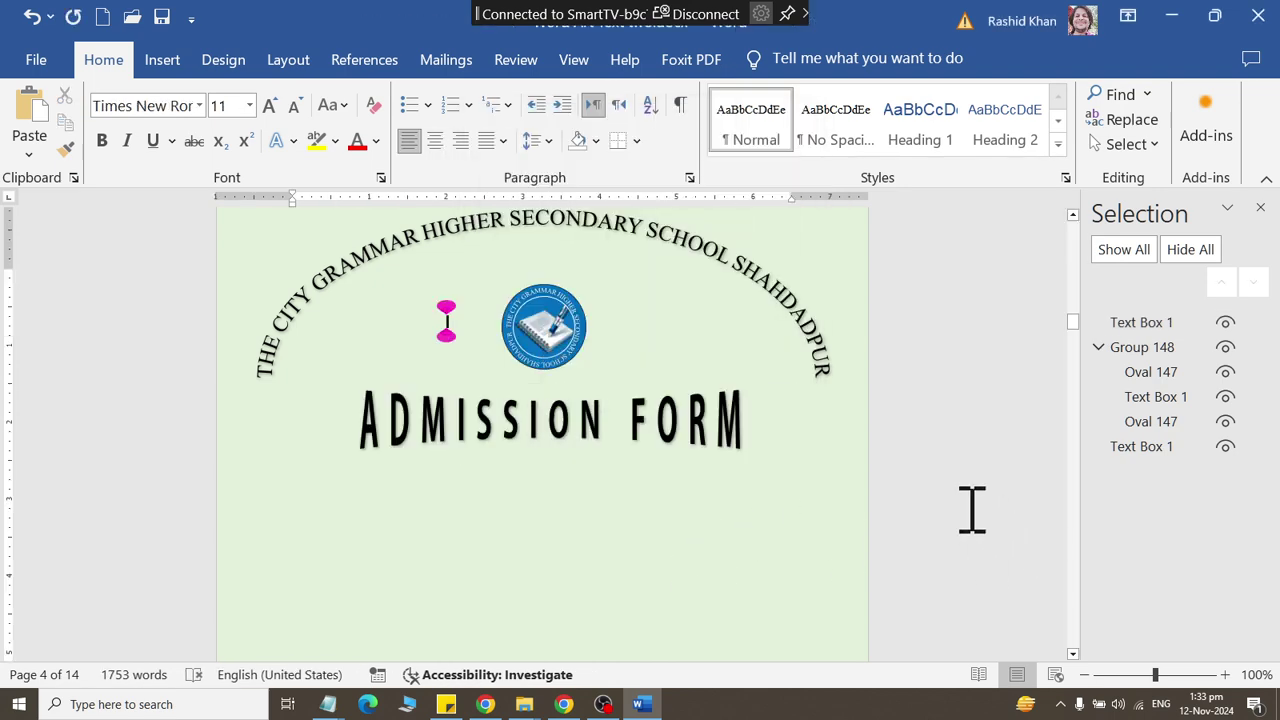
Step: Draw a thin rectangle bar, 0.05" high and 8.3" wide, across the page under the title
scroll(972, 510, "down", 1, "ctrl")
left_click(162, 60)
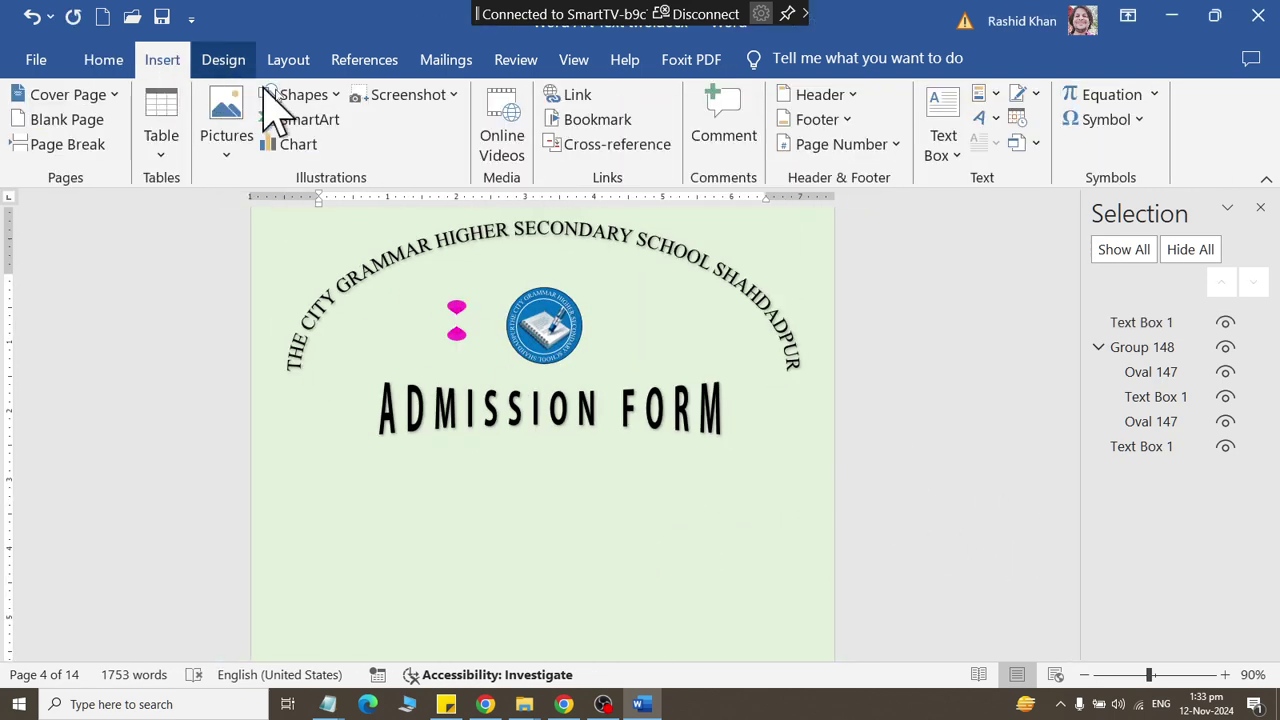
left_click(303, 94)
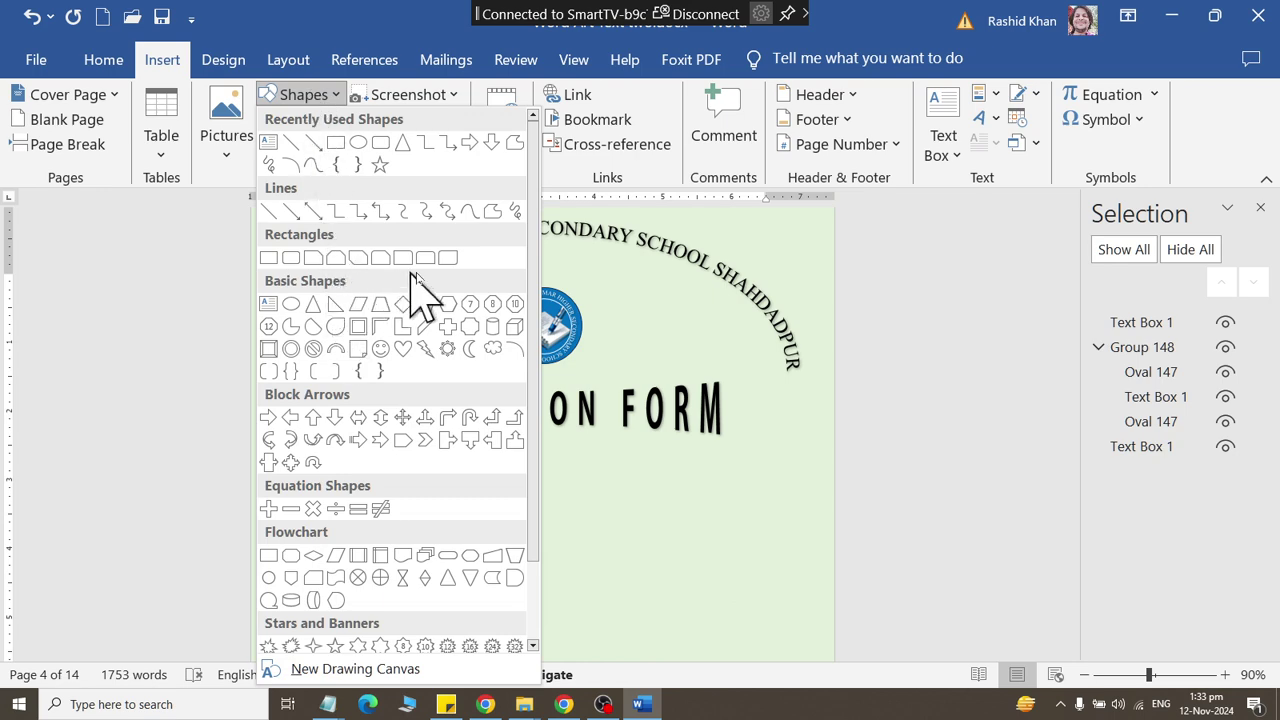
left_click(276, 262)
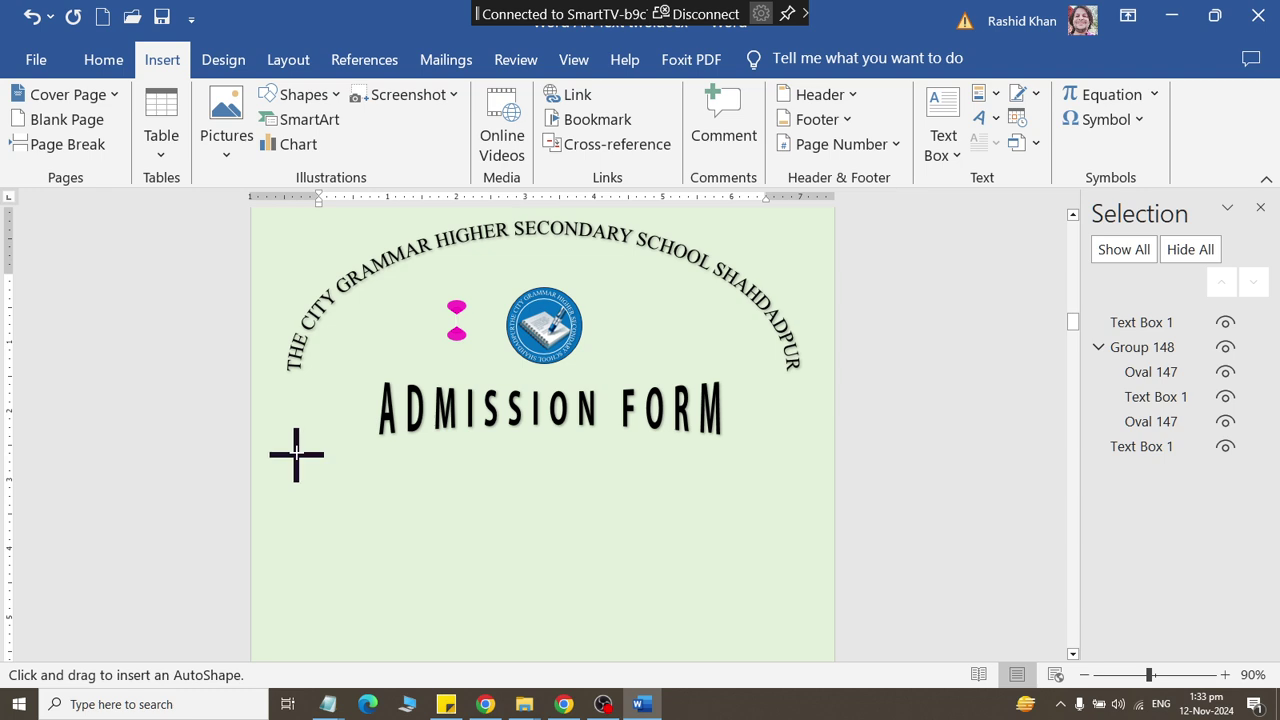
left_click_drag(262, 448, 833, 451)
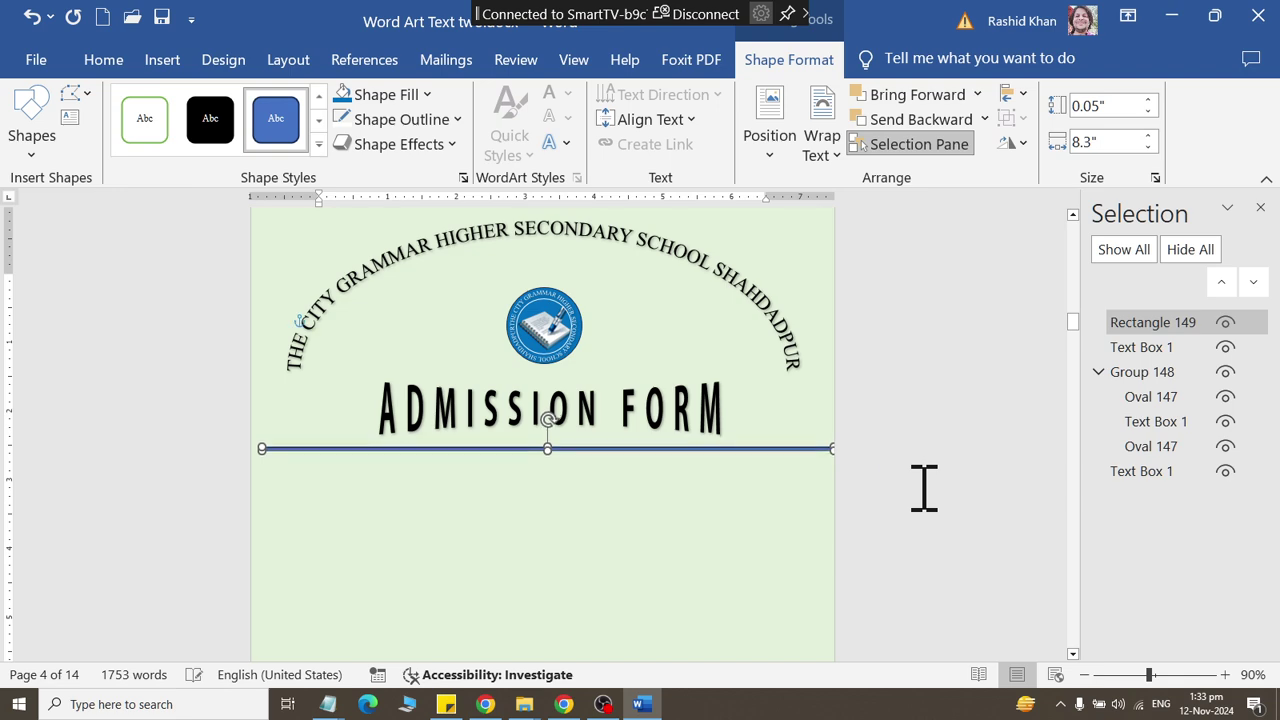
left_click(974, 428)
scroll(971, 394, "down", 3, "ctrl")
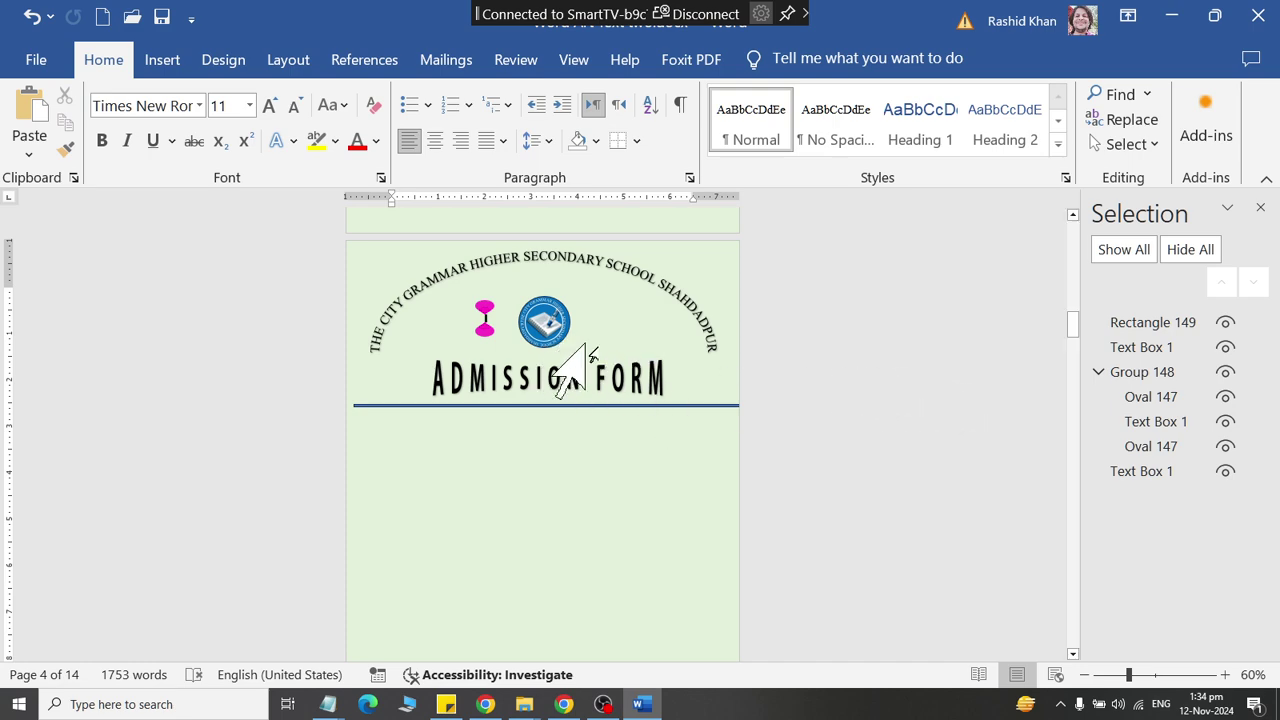
Step: Shift the school-name heading on the next page slightly to the left
scroll(951, 415, "down", 1)
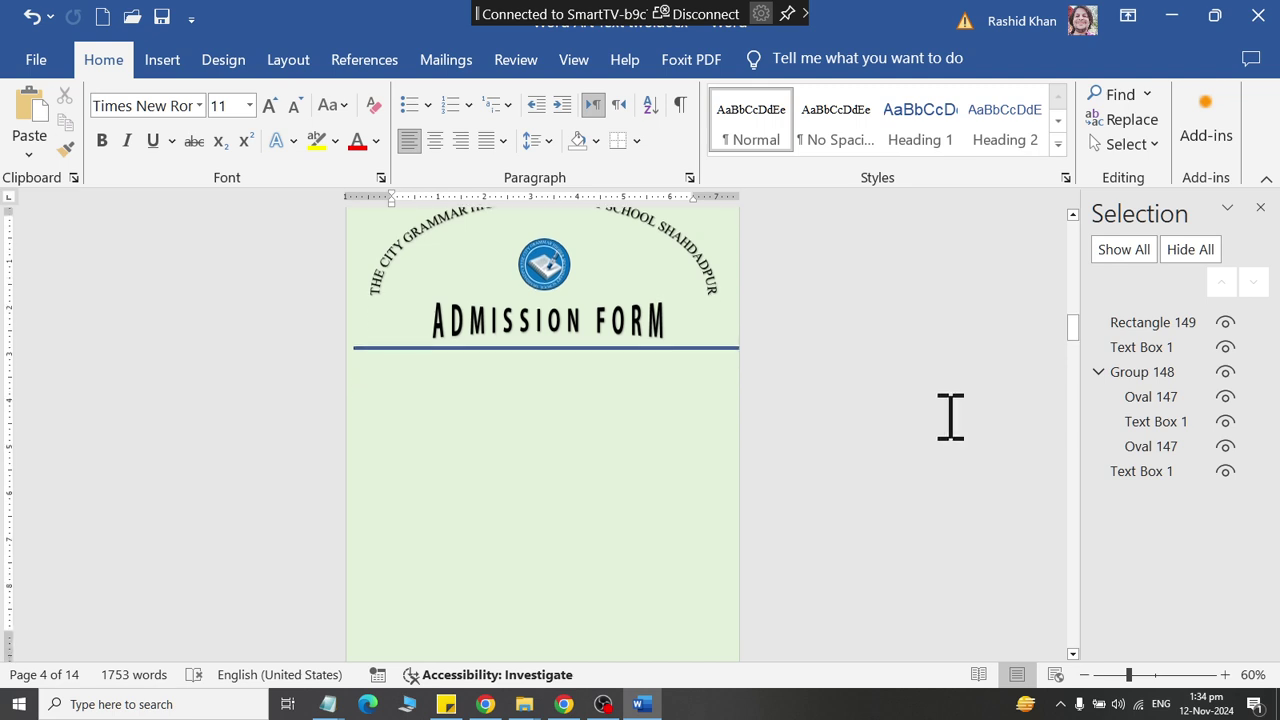
scroll(948, 417, "down", 5)
scroll(945, 418, "down", 2)
scroll(935, 425, "down", 2)
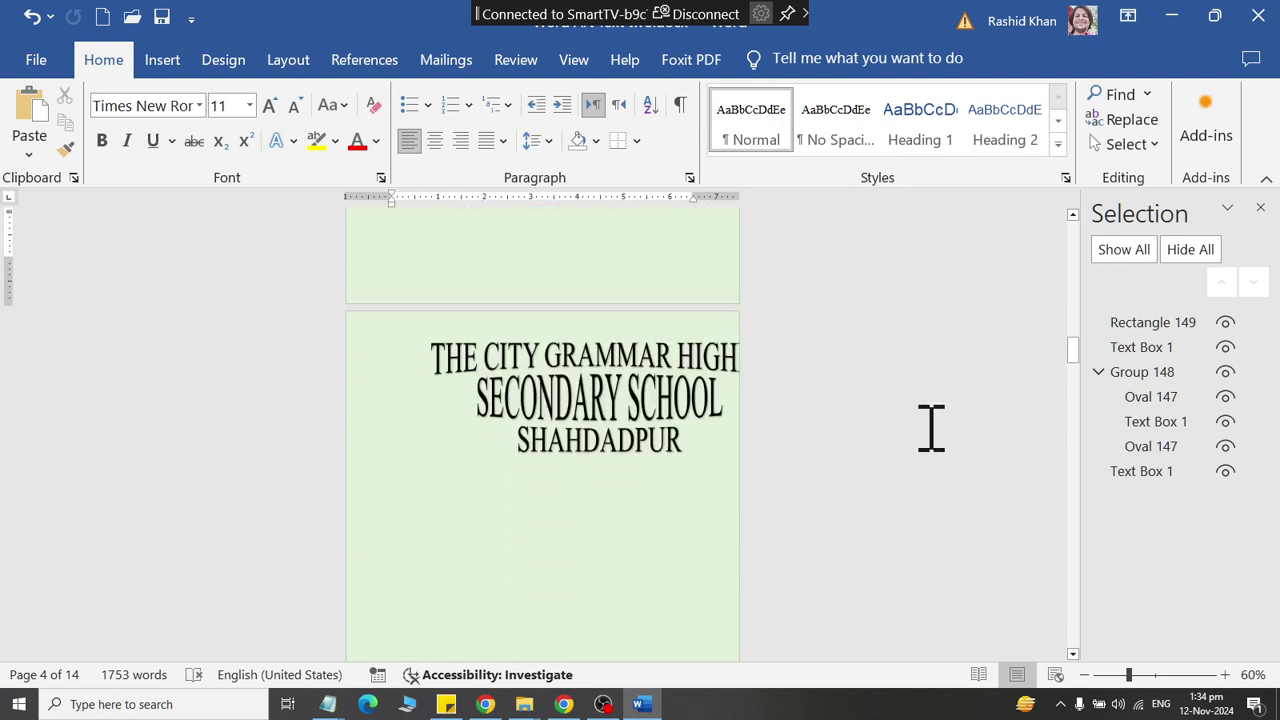
left_click(625, 455)
left_click_drag(654, 458, 602, 457)
Step: Scroll back up to review the finished admission form header
scroll(606, 457, "down", 2)
scroll(607, 457, "down", 4)
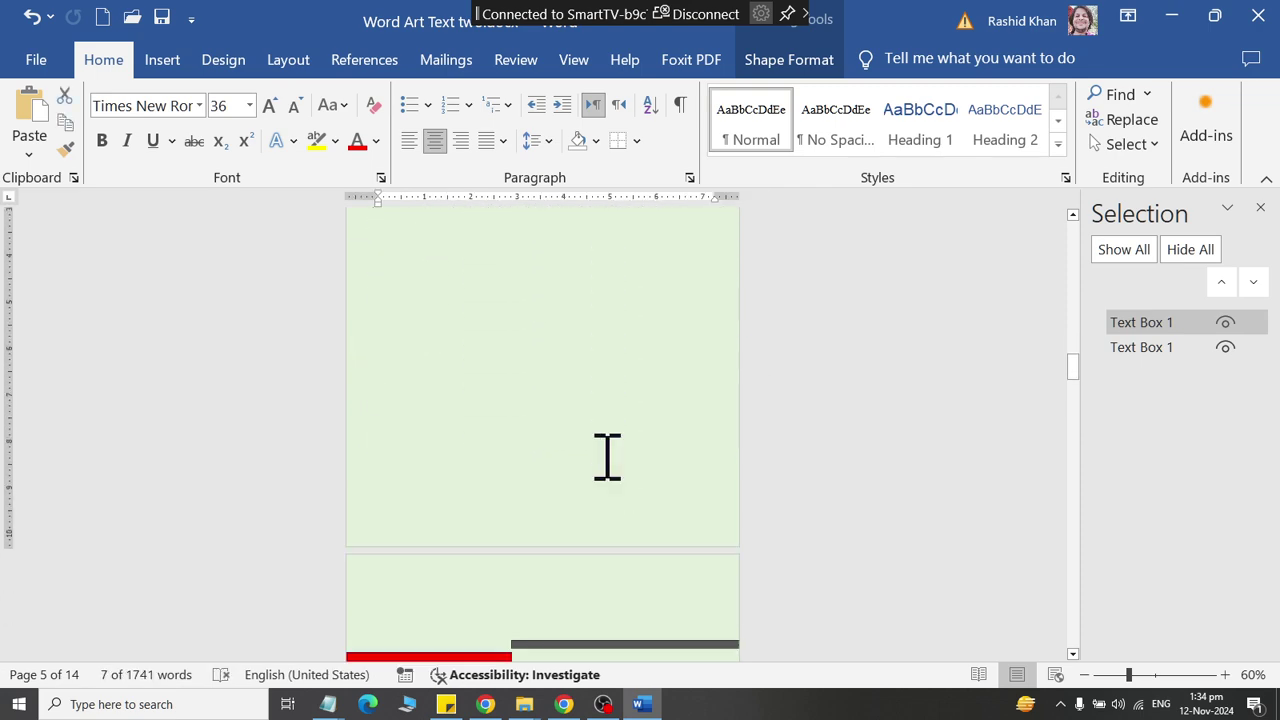
scroll(607, 457, "down", 2)
scroll(607, 457, "up", 3)
scroll(607, 457, "up", 2)
scroll(607, 457, "up", 3)
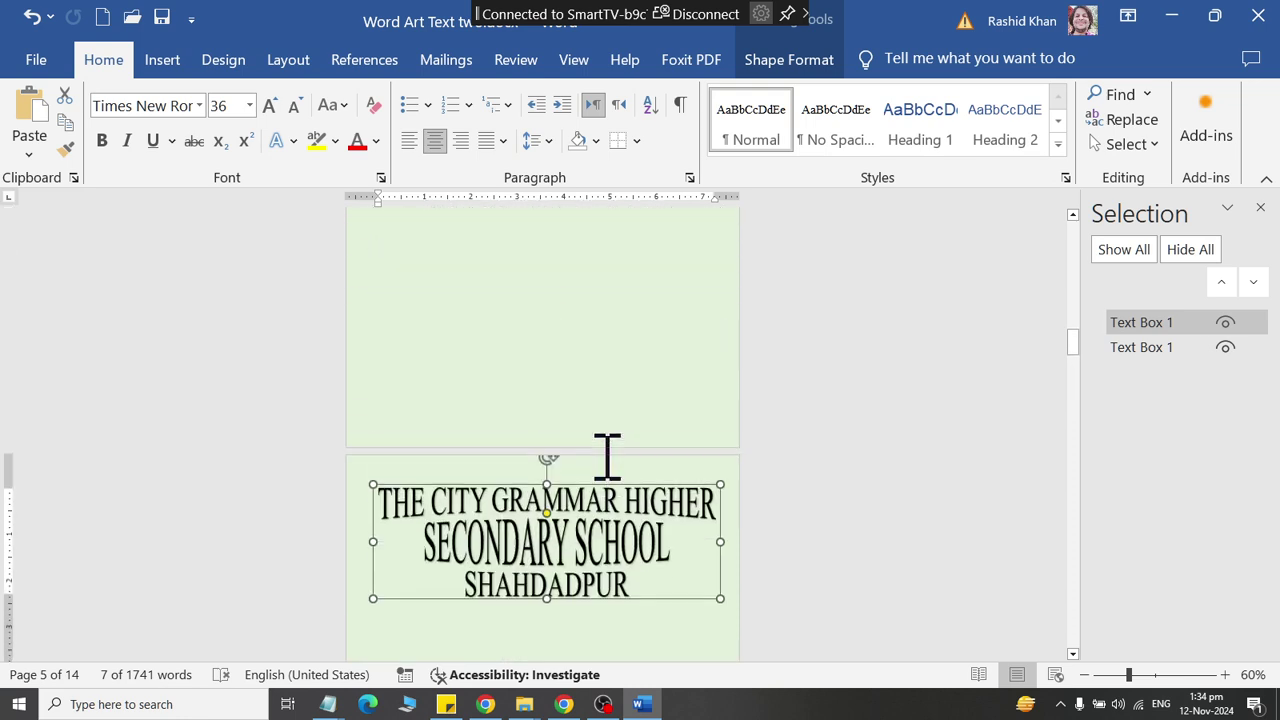
scroll(607, 457, "up", 1, "ctrl")
scroll(606, 457, "down", 5, "ctrl")
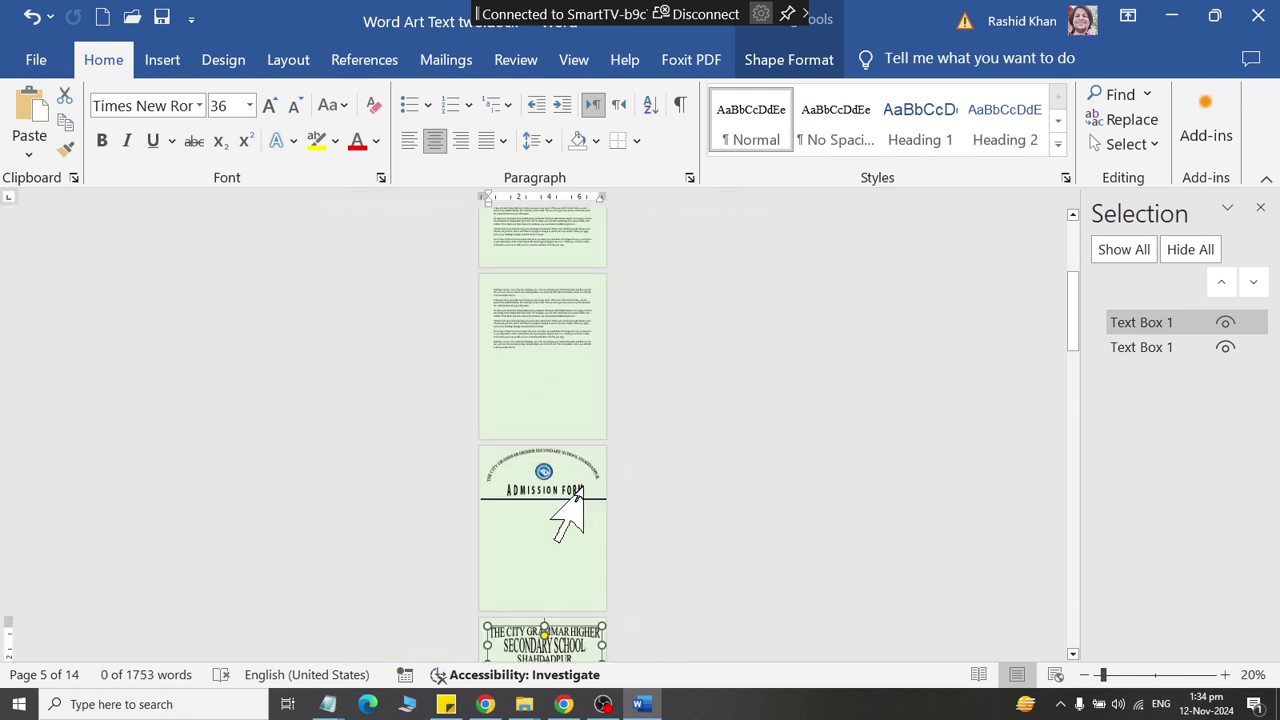
scroll(580, 490, "up", 6, "ctrl")
scroll(589, 492, "down", 1, "ctrl")
scroll(611, 483, "down", 4)
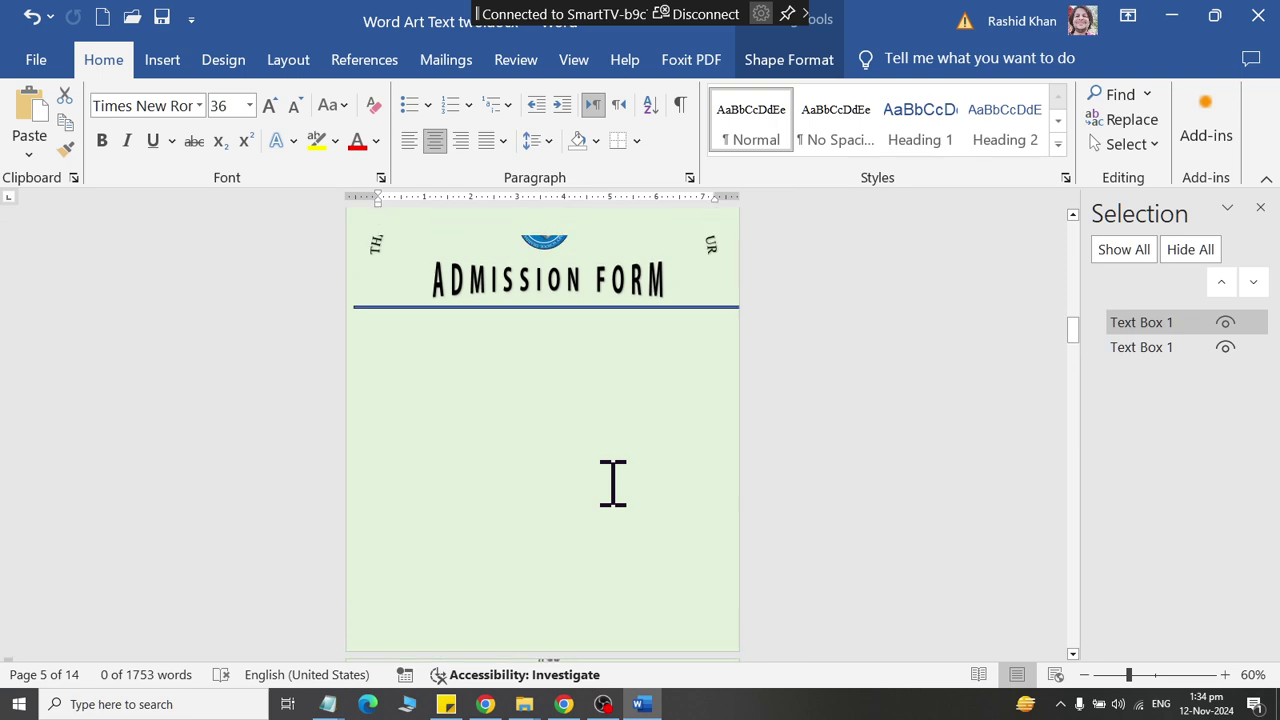
scroll(615, 482, "up", 1)
scroll(618, 480, "up", 2)
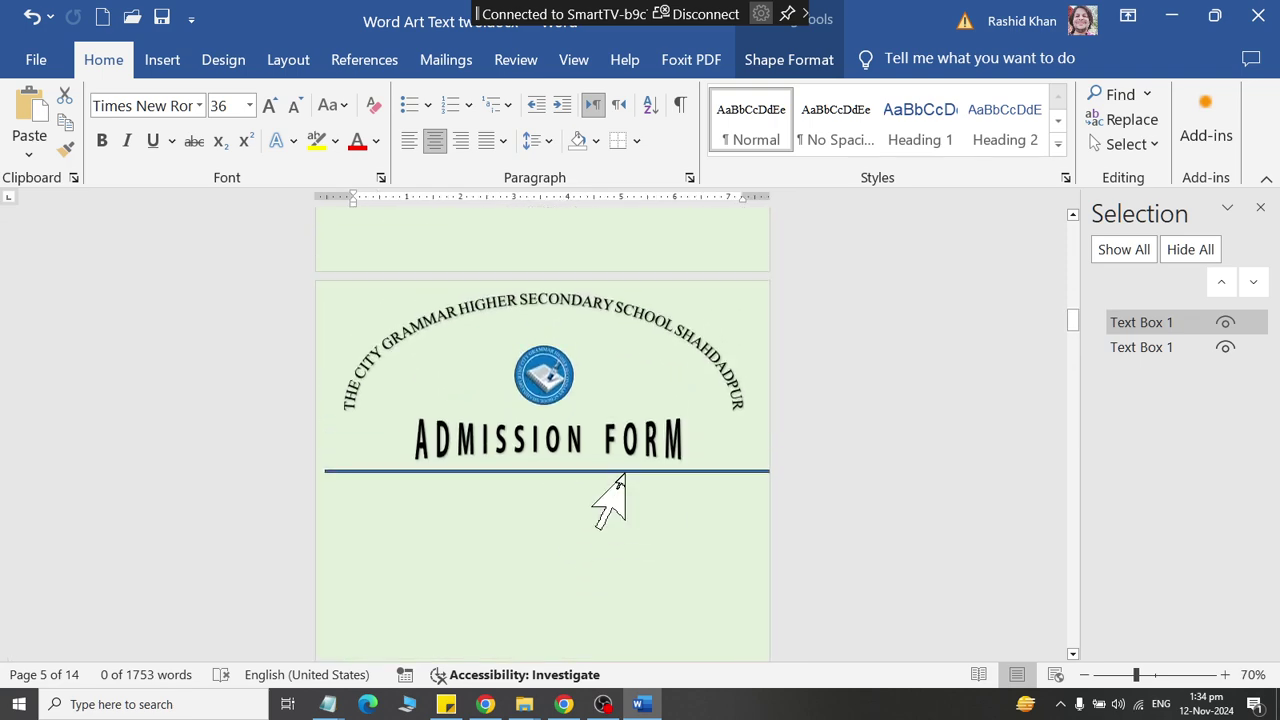